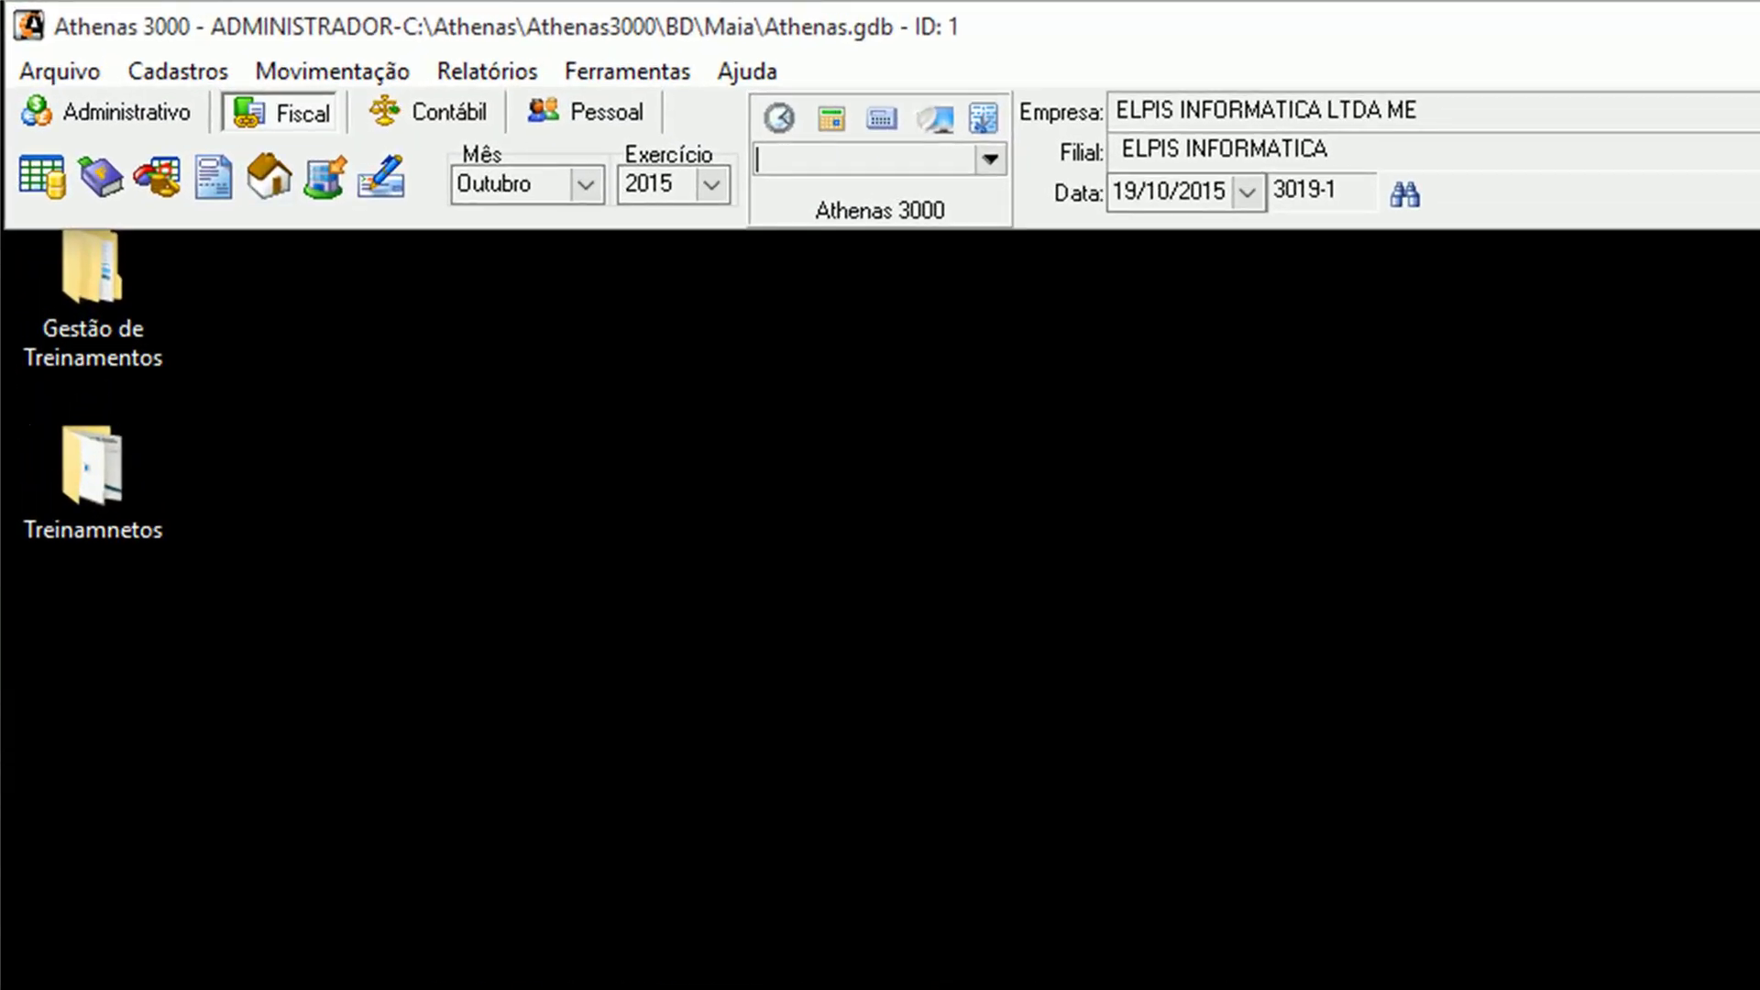
Open the Valor Fiscal parameter register and find the record whose CODIGO equals 144.
click(126, 51)
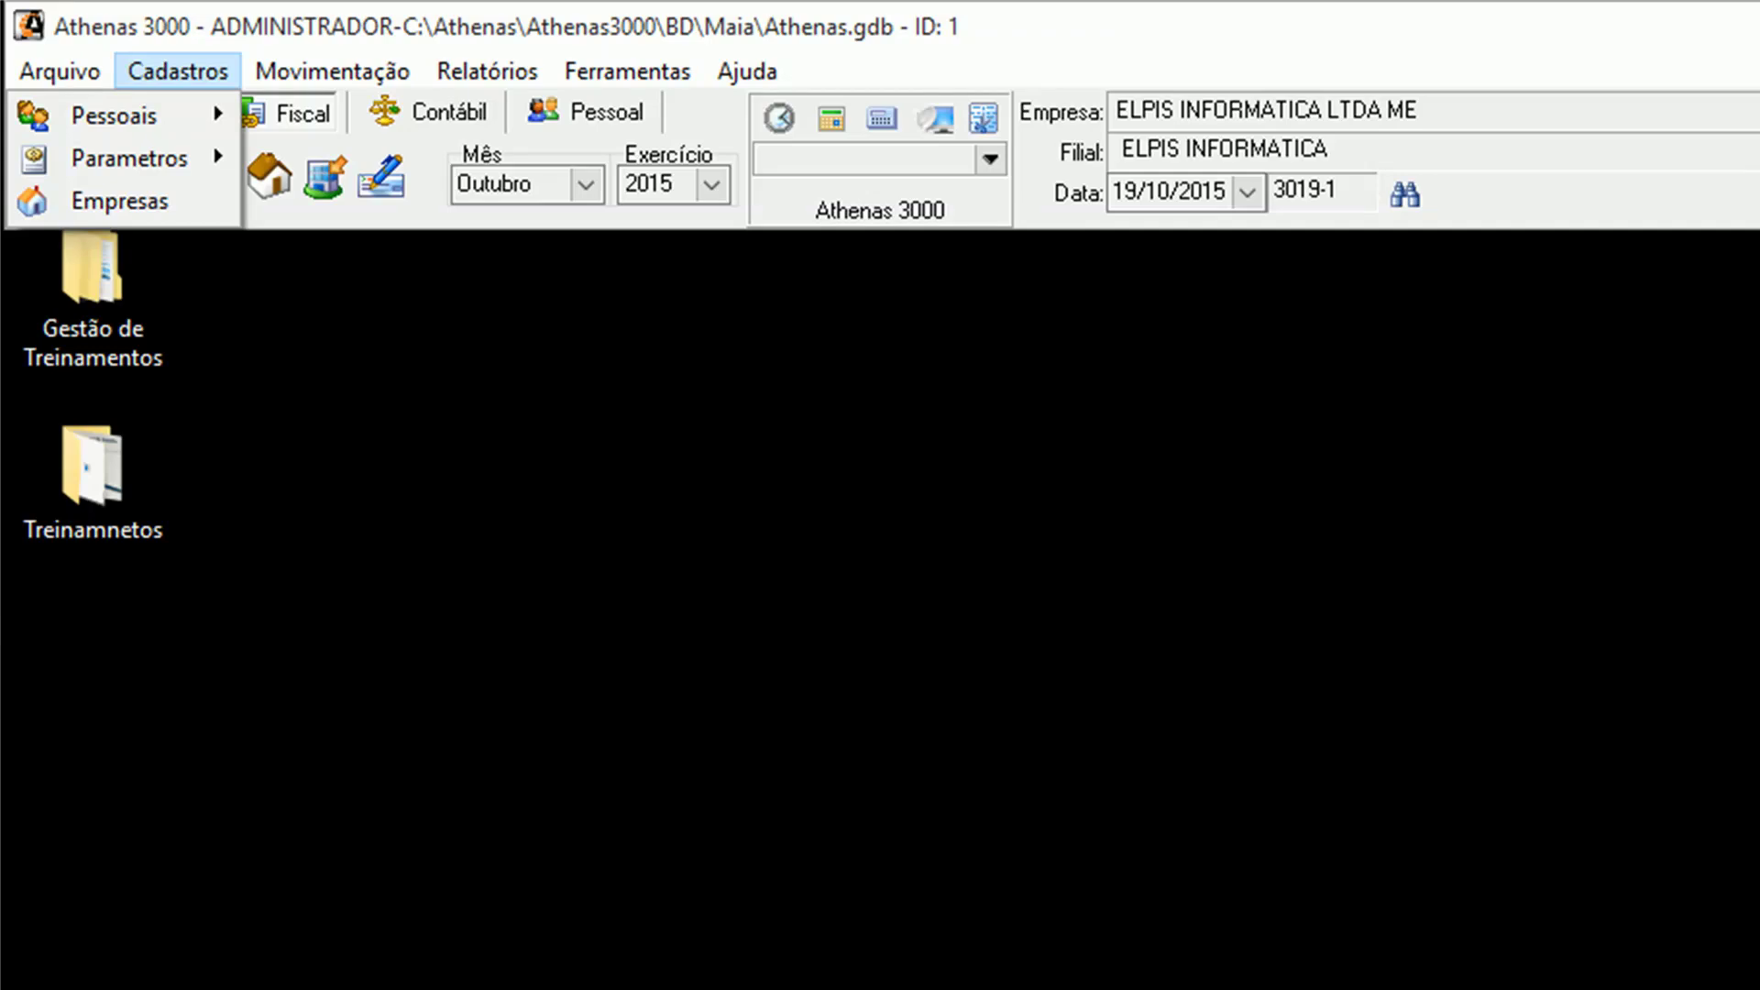
key(Down)
key(Down)
key(Right)
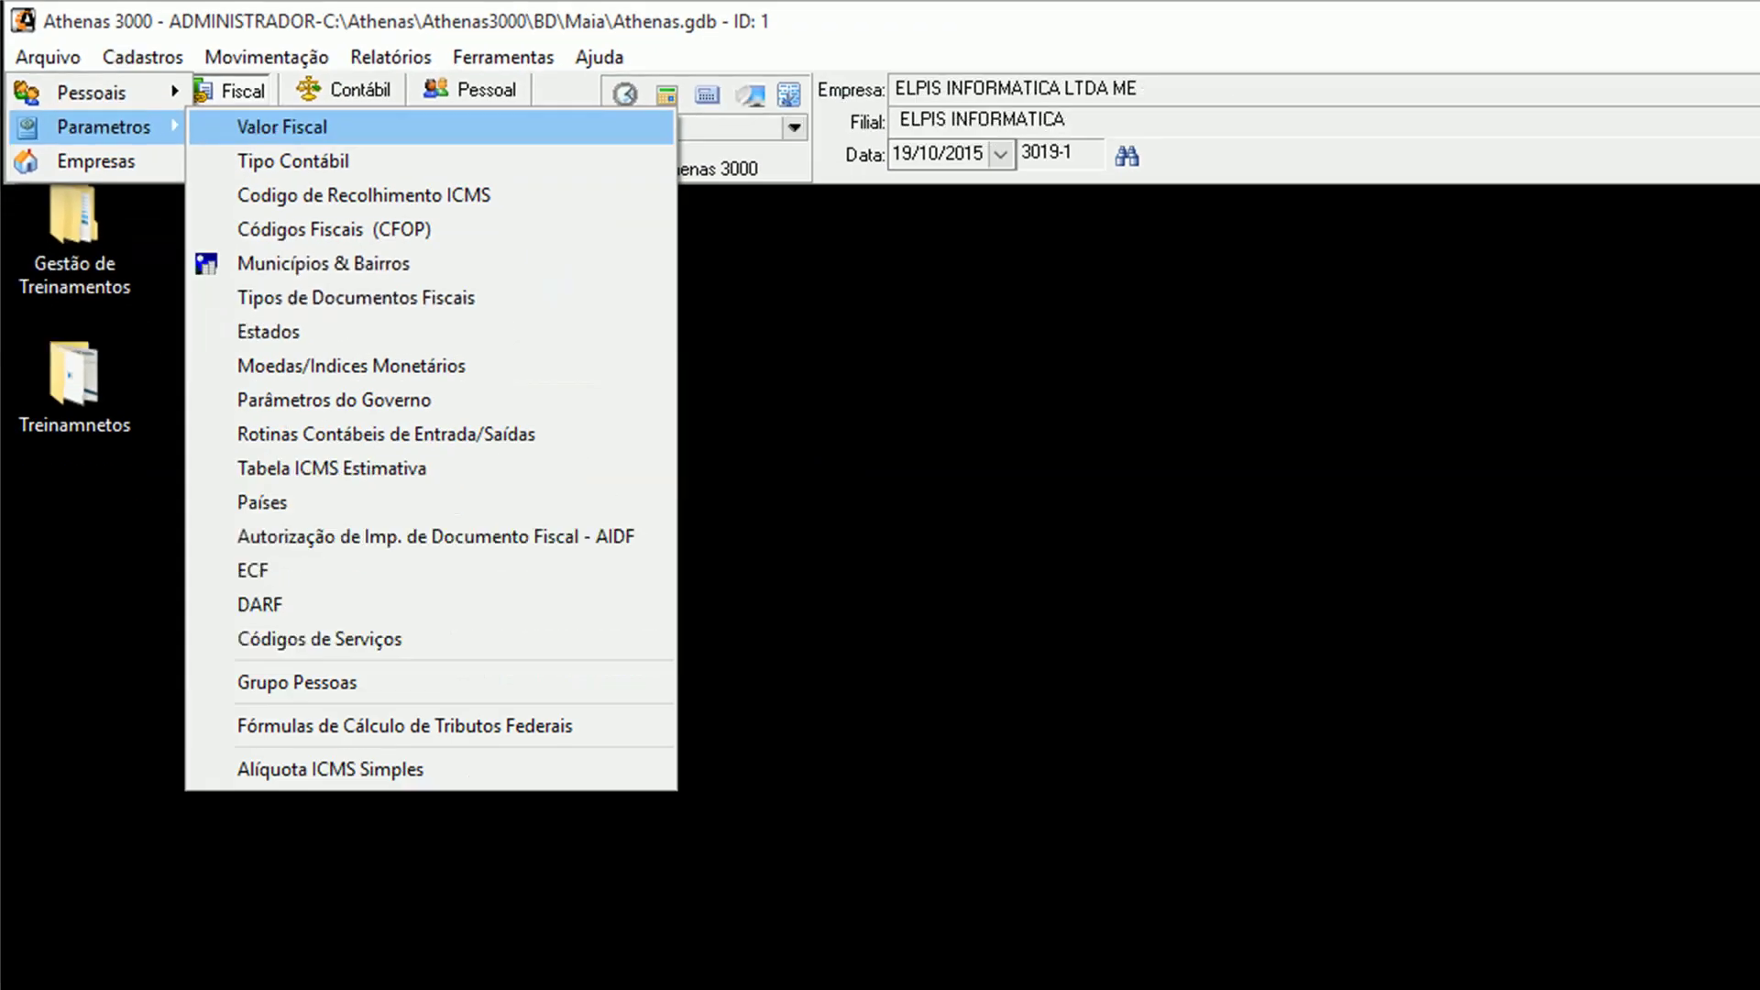
key(Return)
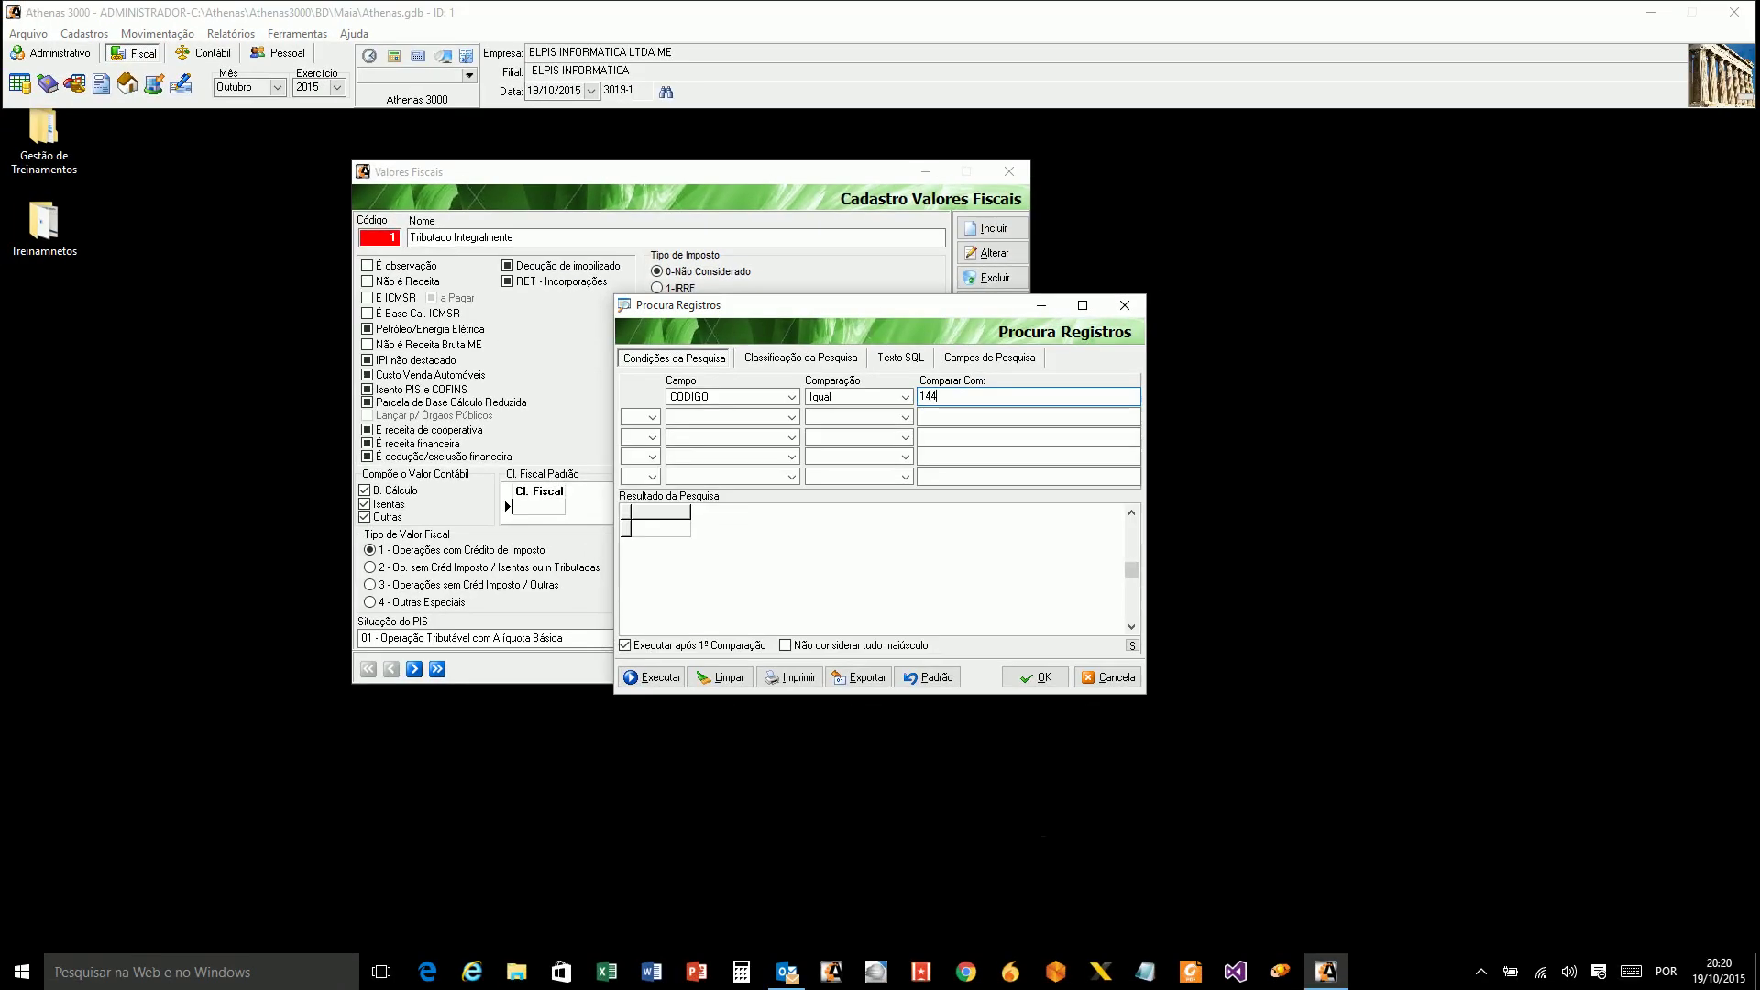
key(Return)
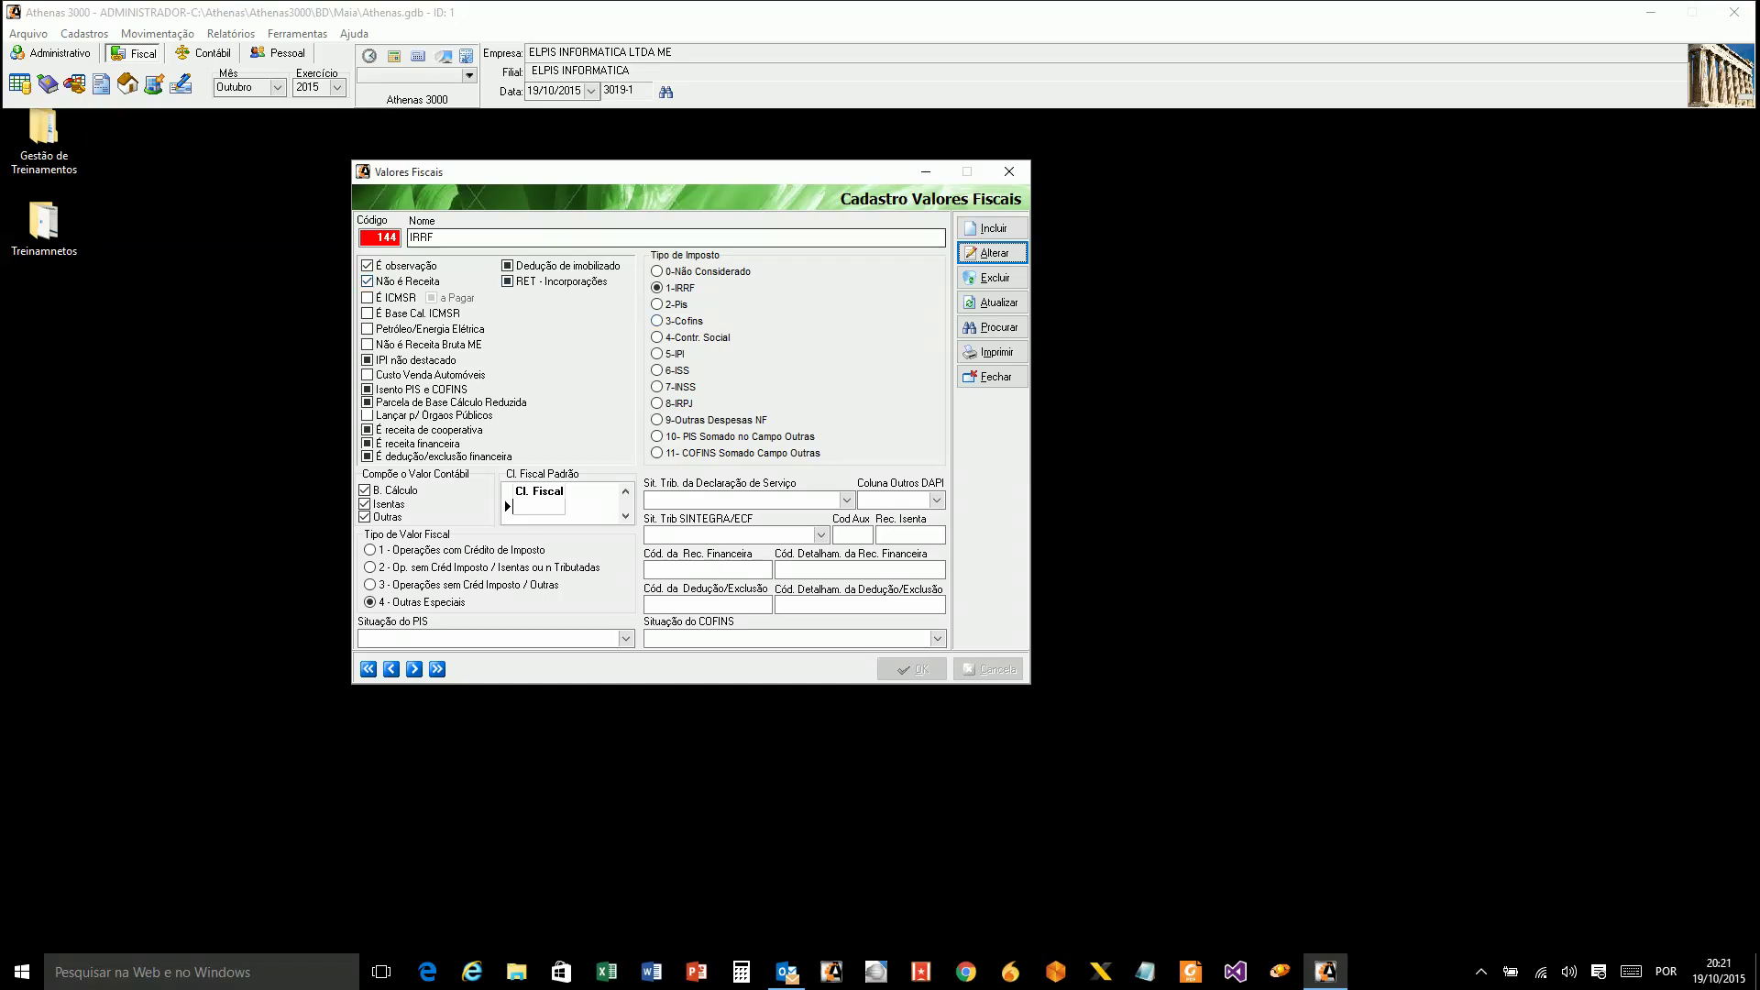
double_click(377, 238)
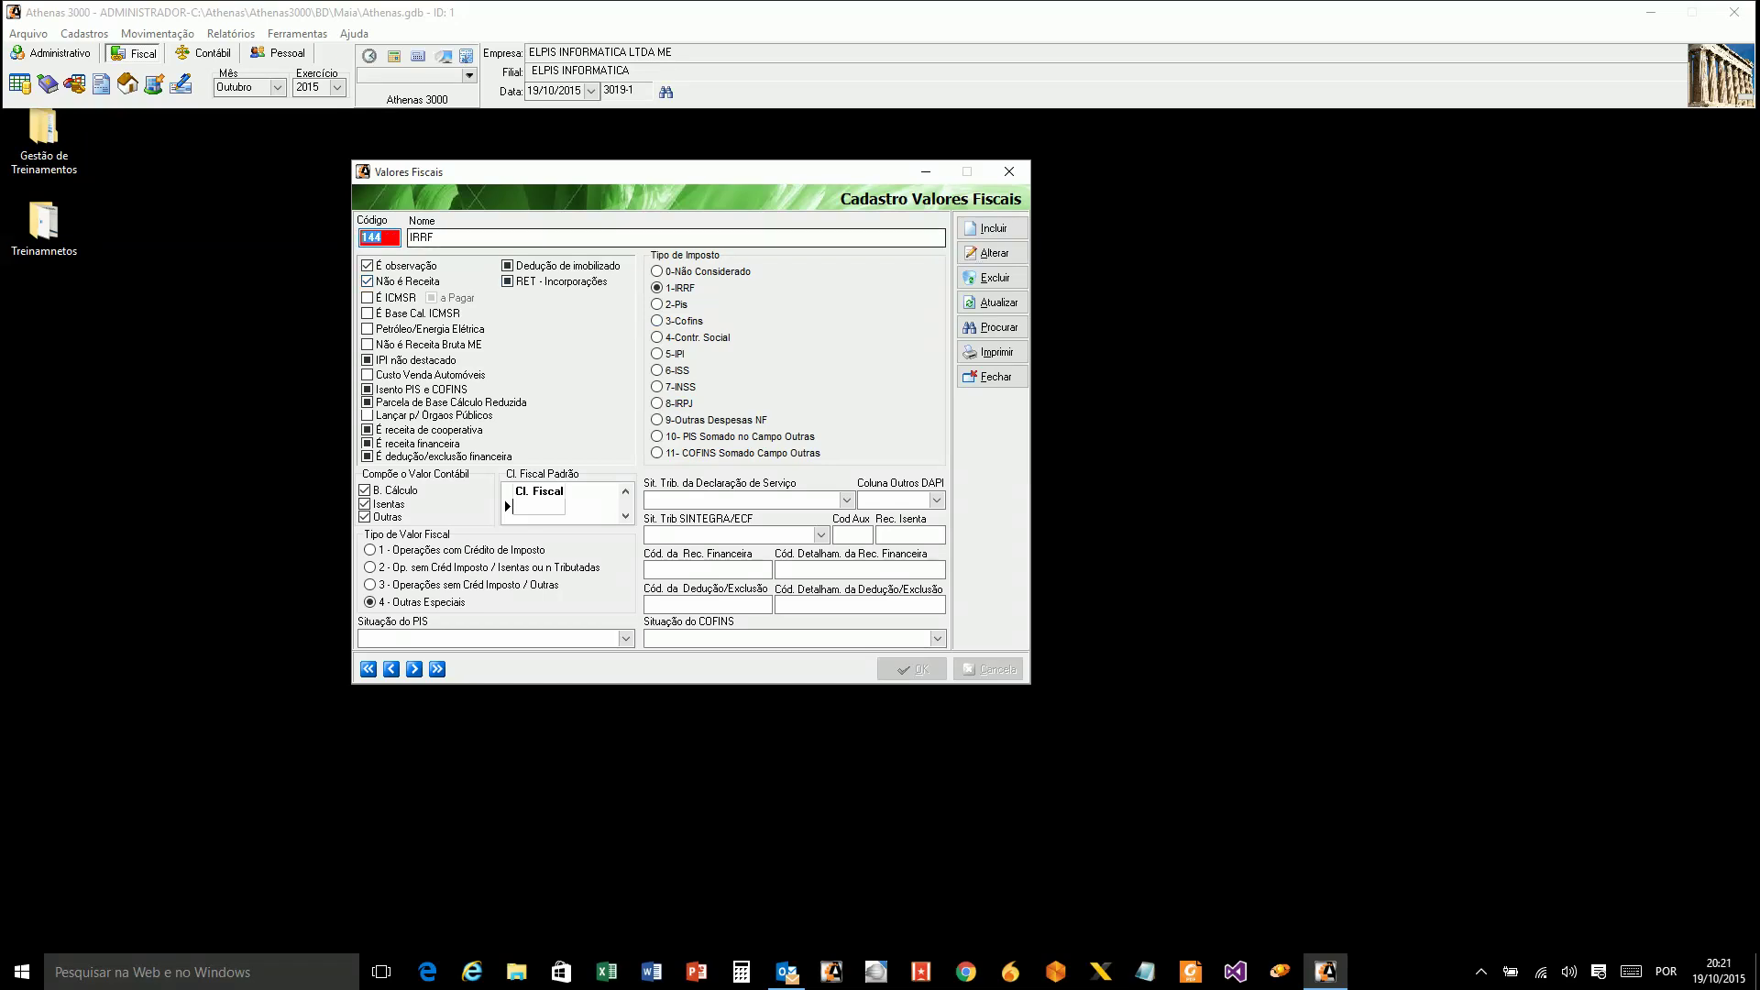
click(436, 239)
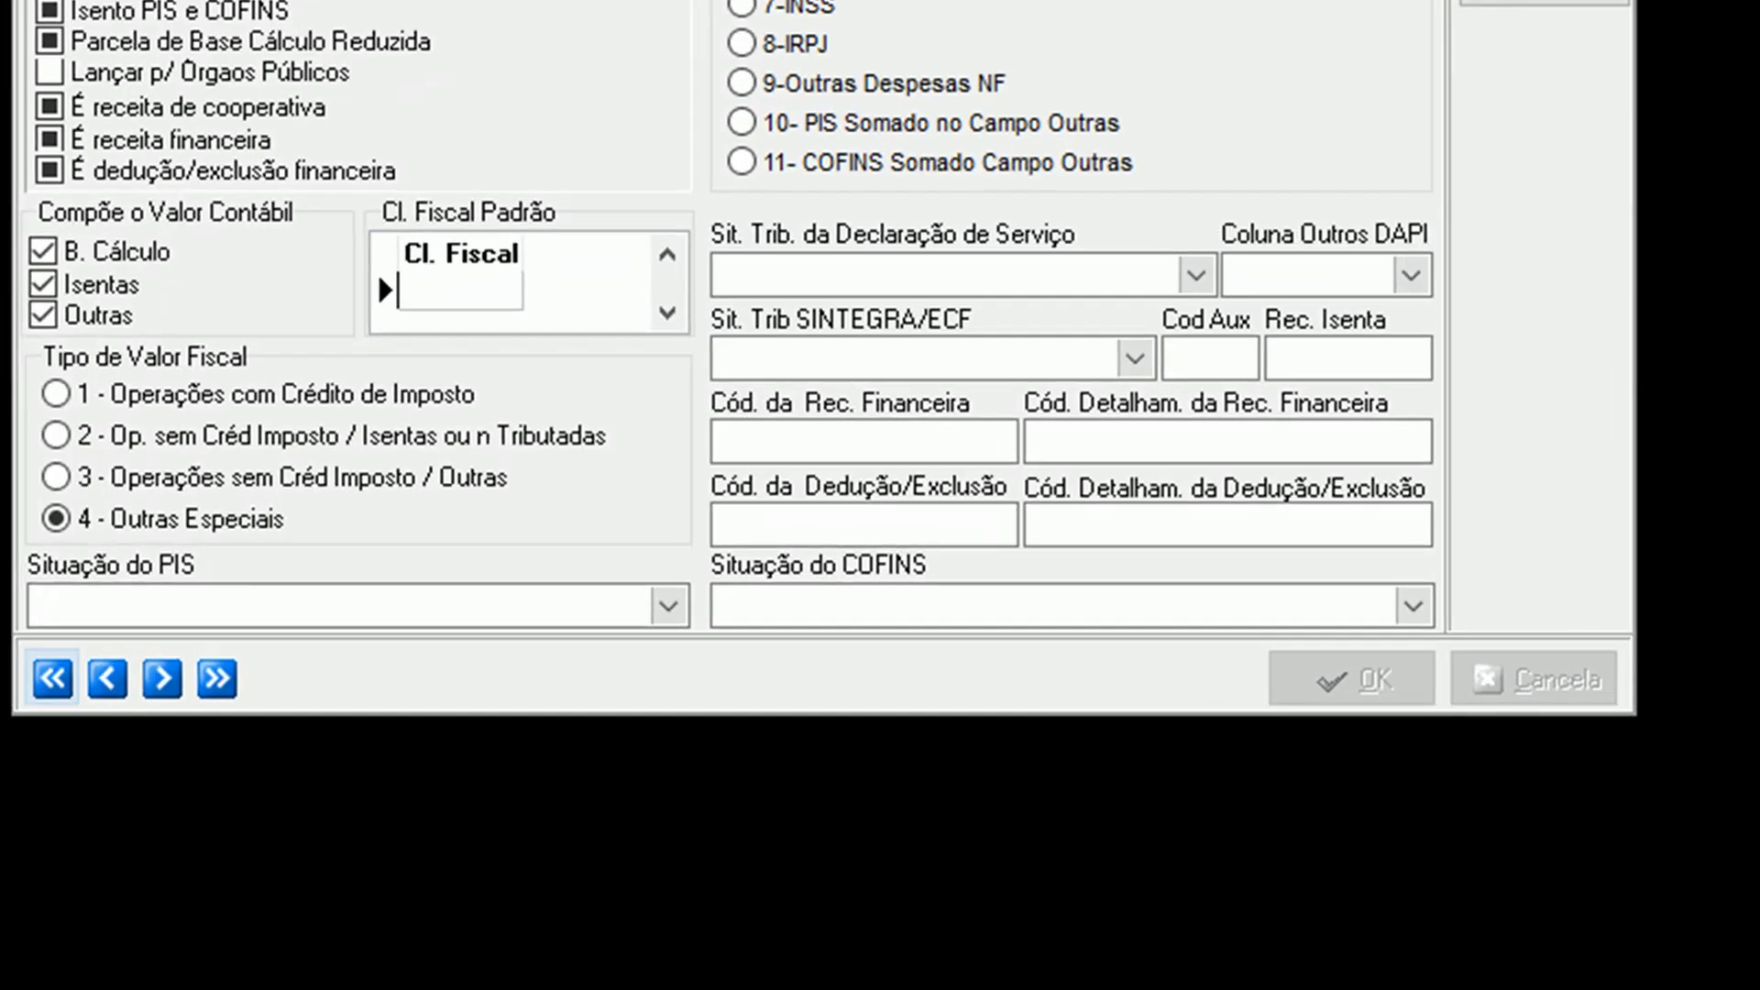
Go to the first fiscal value record and examine its PIS and COFINS situation options.
click(54, 678)
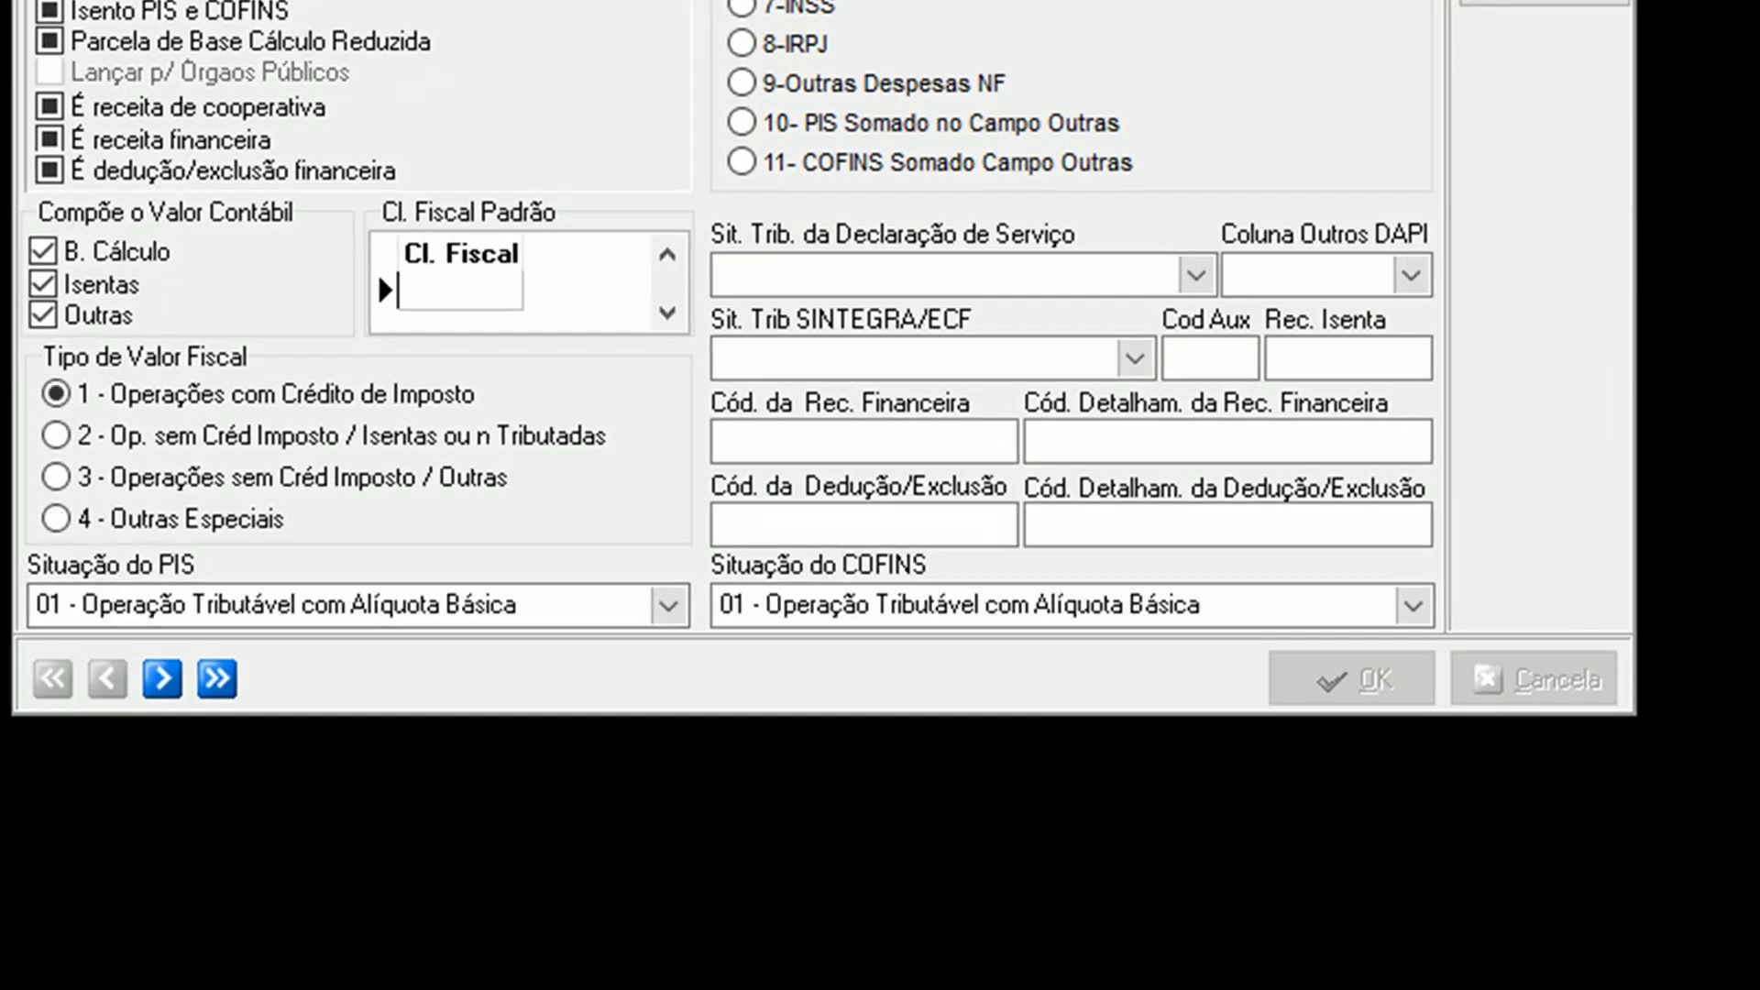
click(668, 605)
click(669, 604)
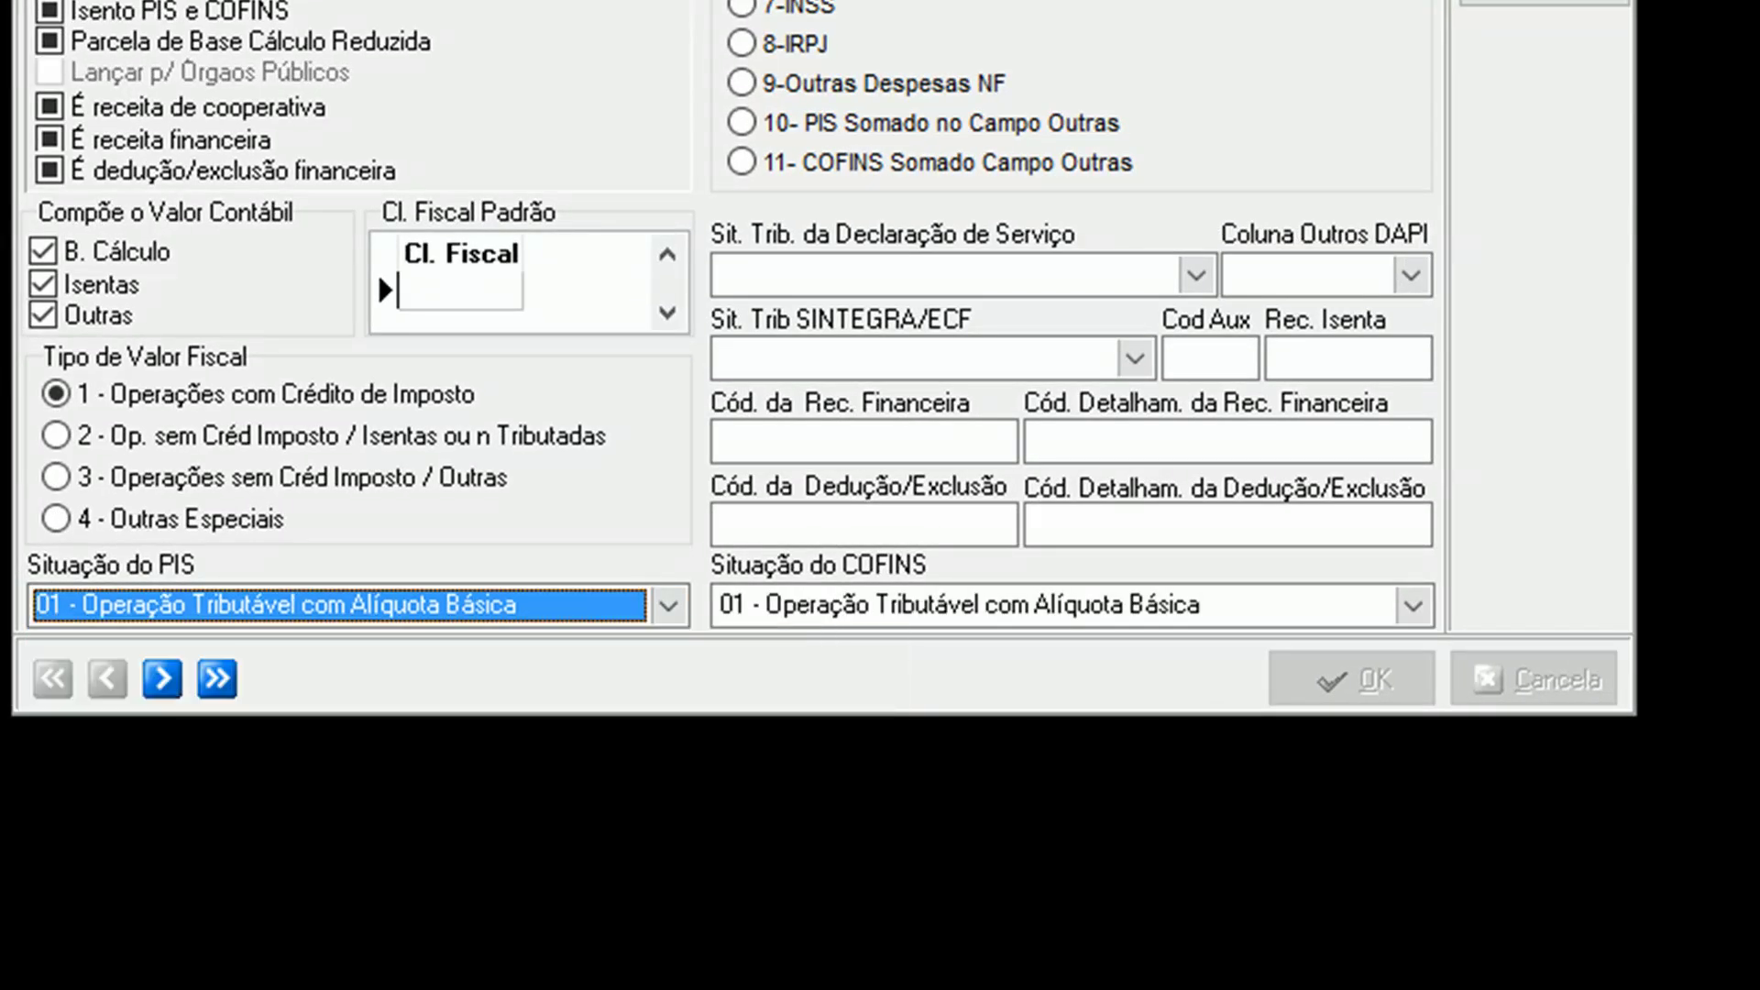
click(1412, 605)
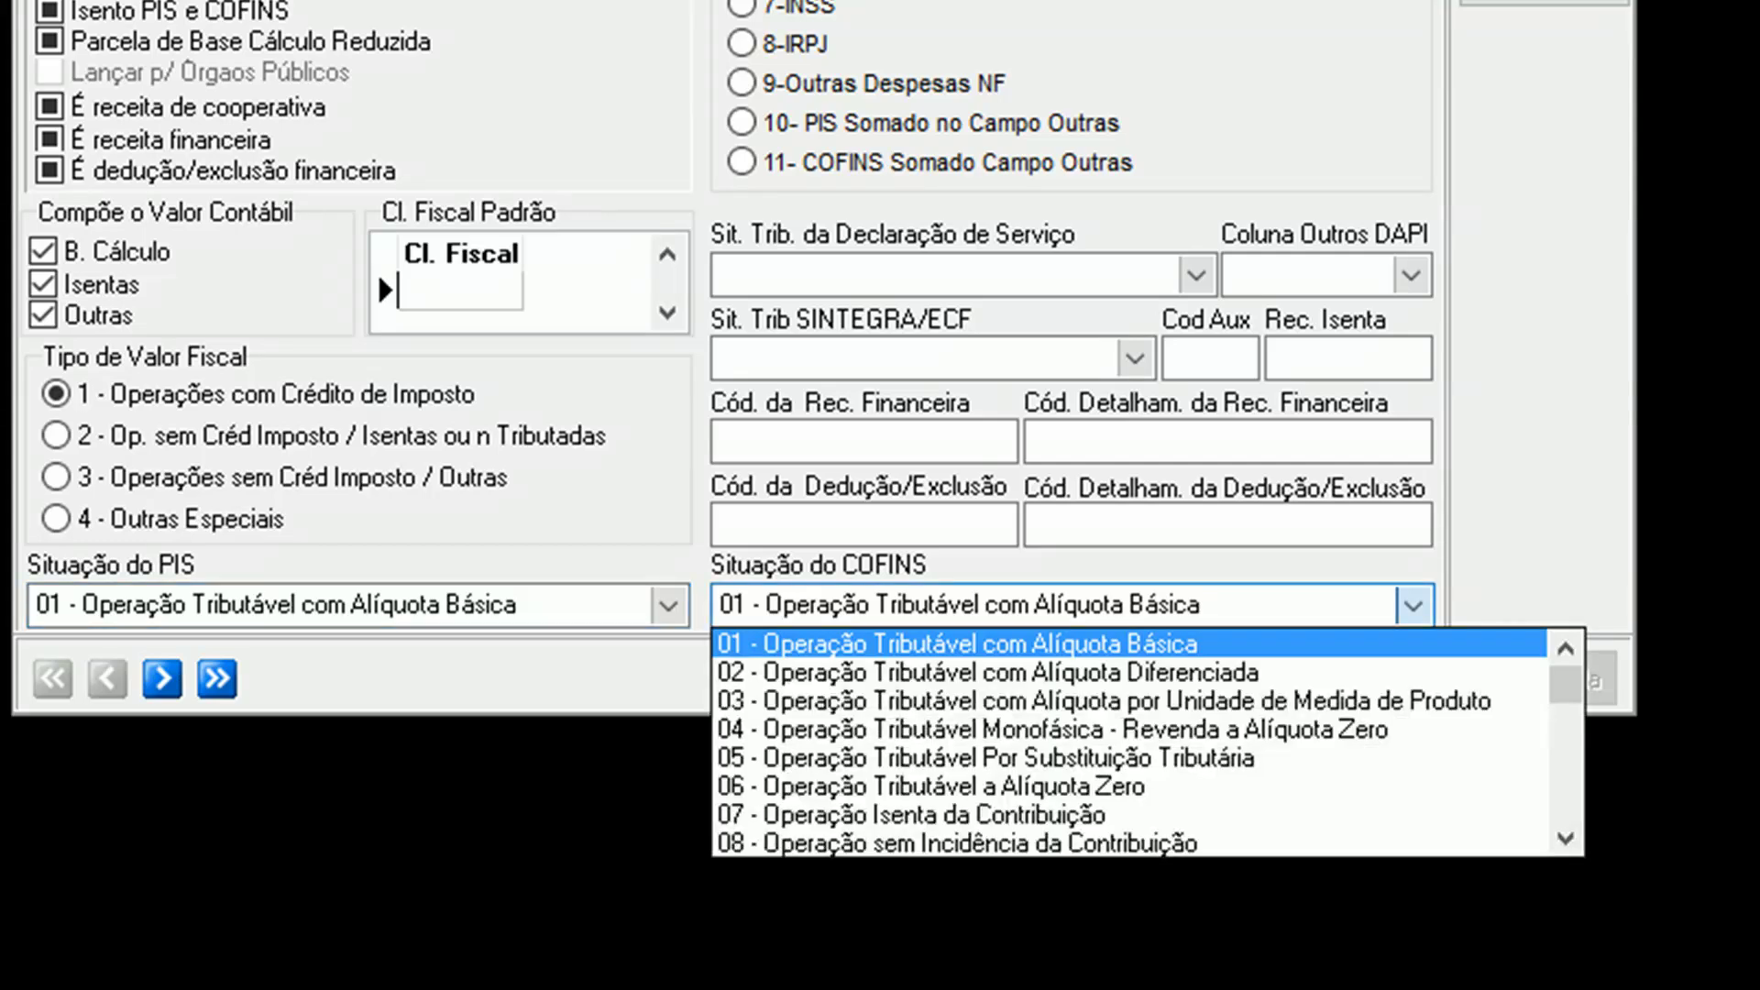
click(1412, 605)
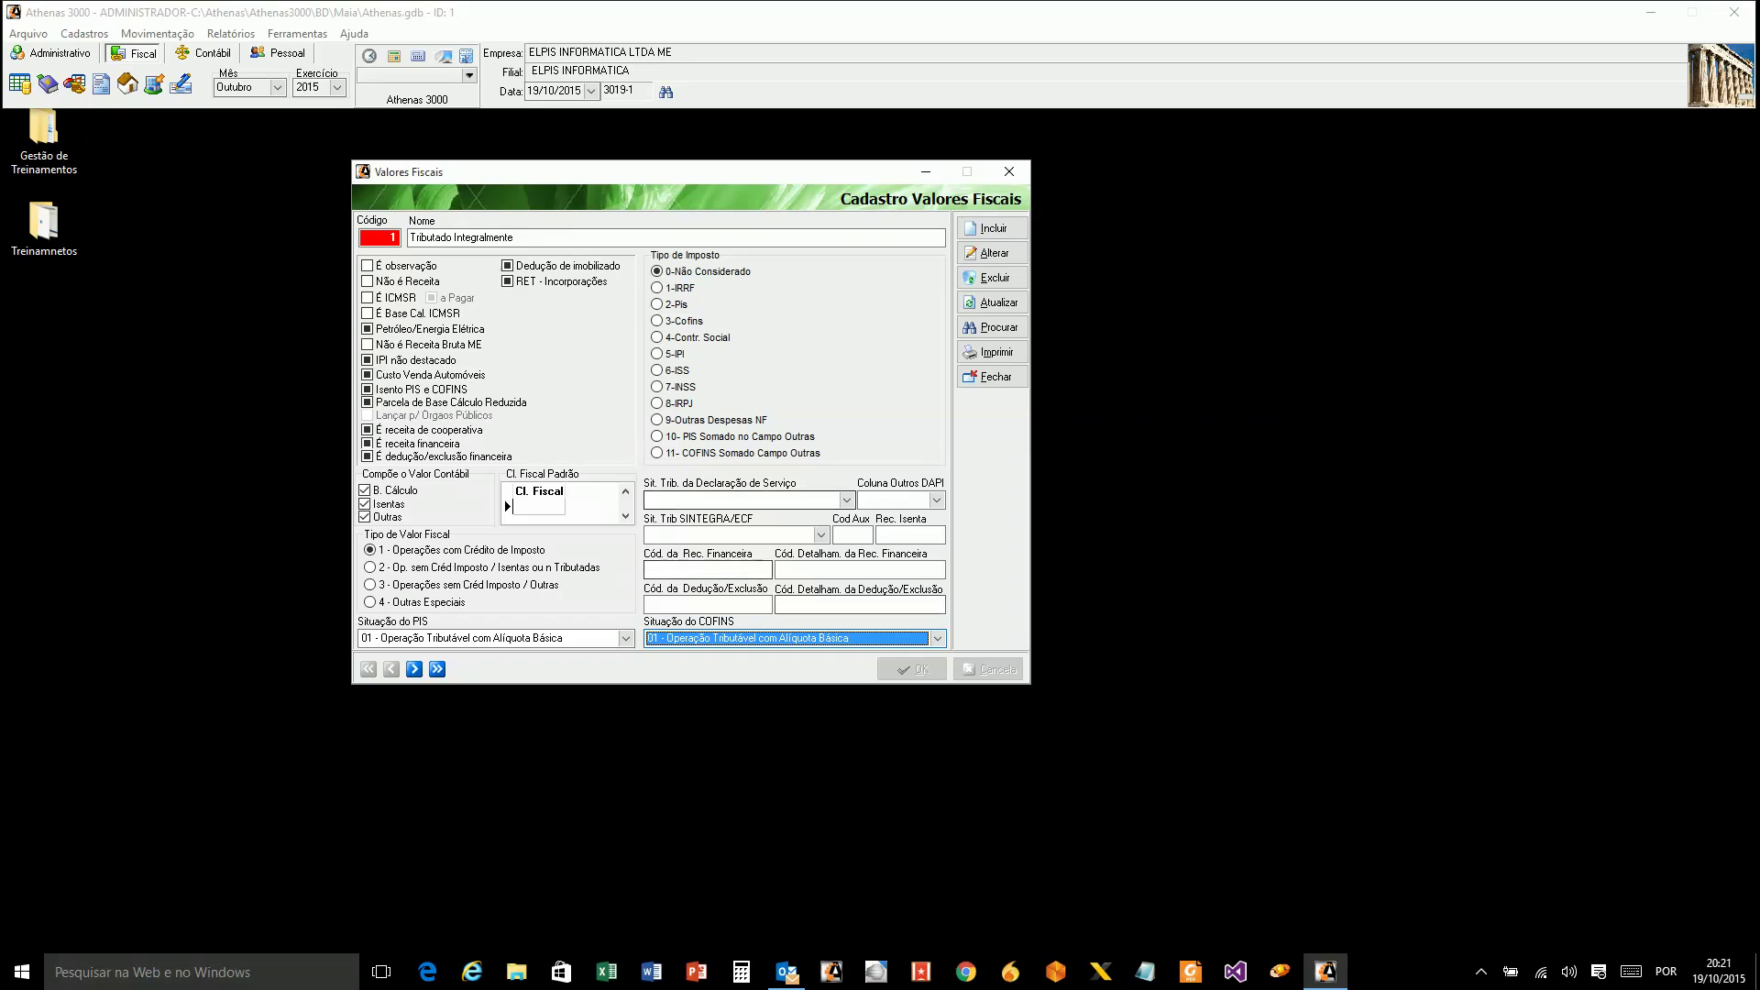
Set the default fiscal class of the Tributado Integralmente record to 00.
click(538, 507)
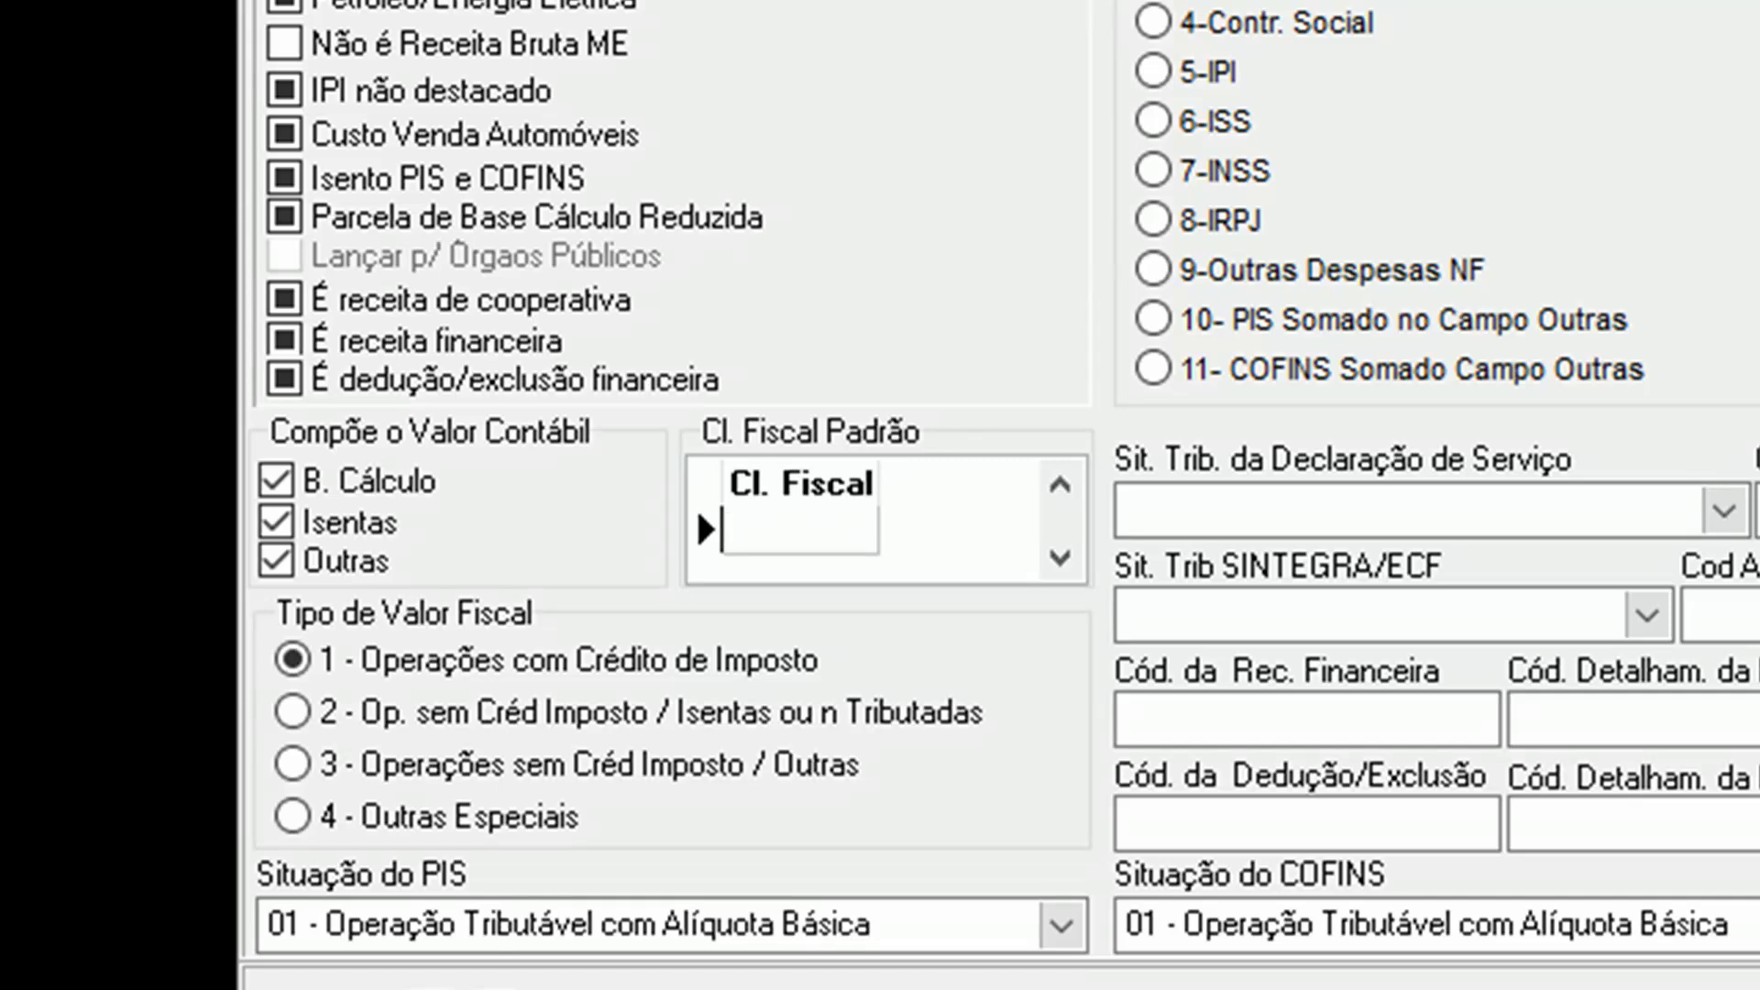
text(00)
key(Return)
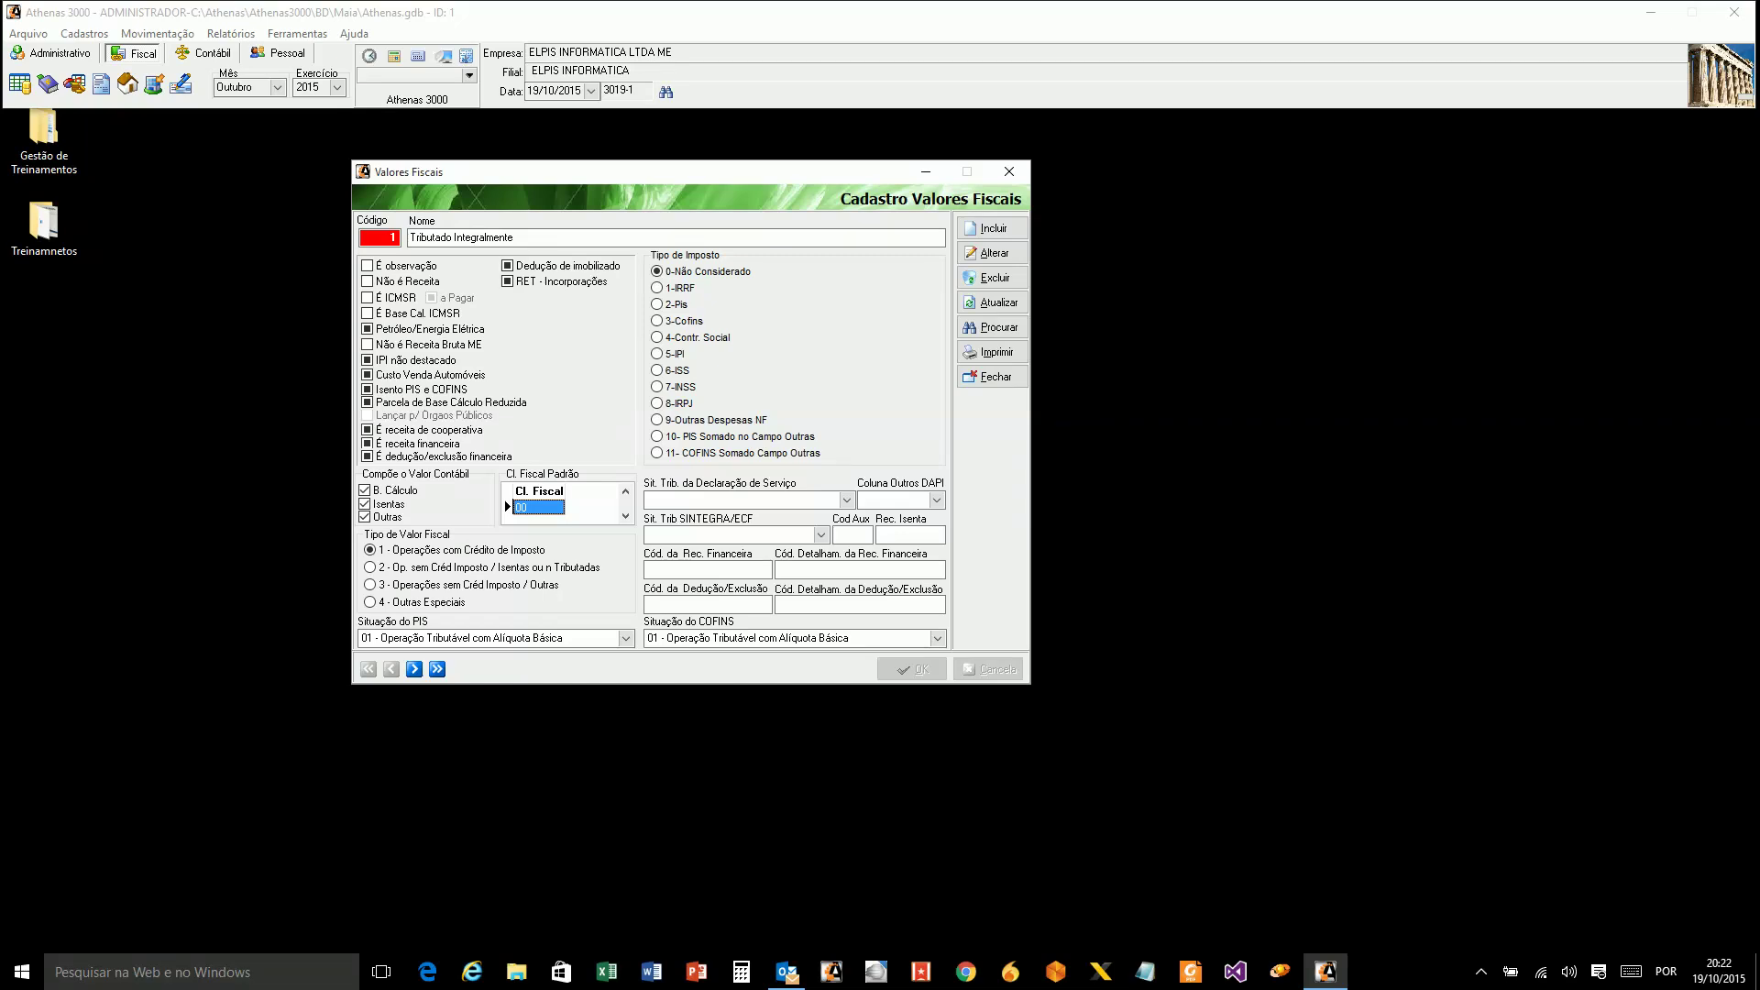
Move to the ISENTAS record and set its default fiscal class to 20.
click(414, 668)
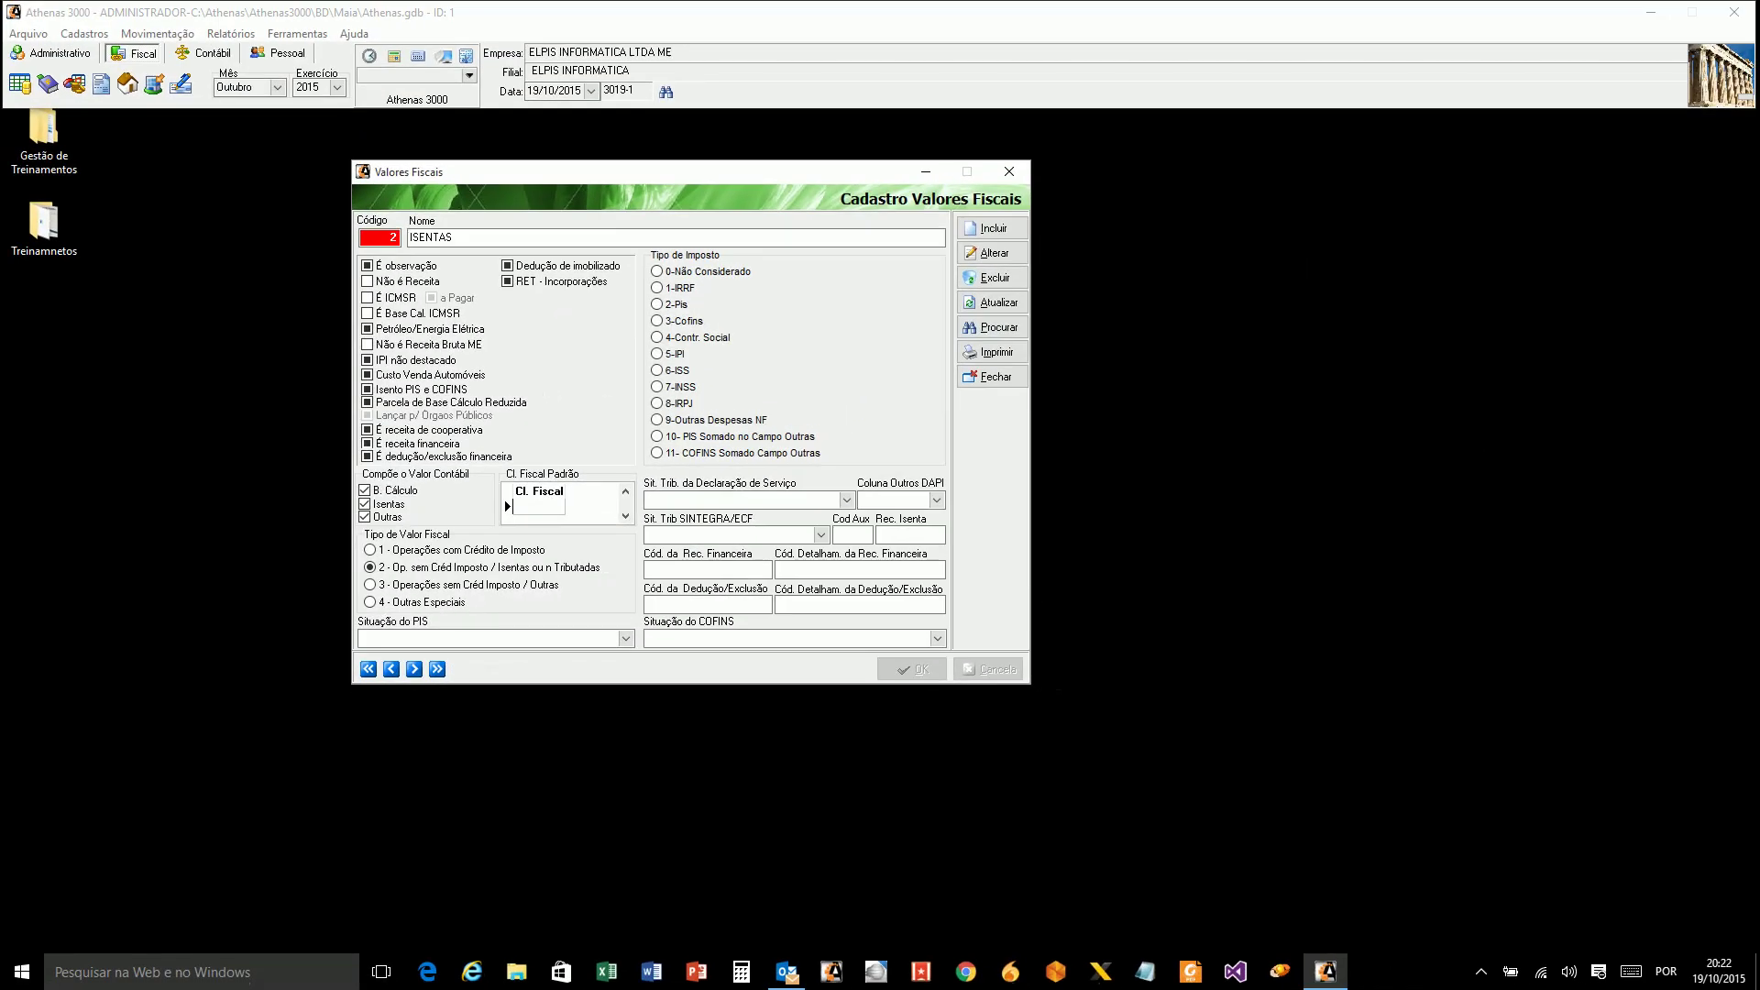
text(20)
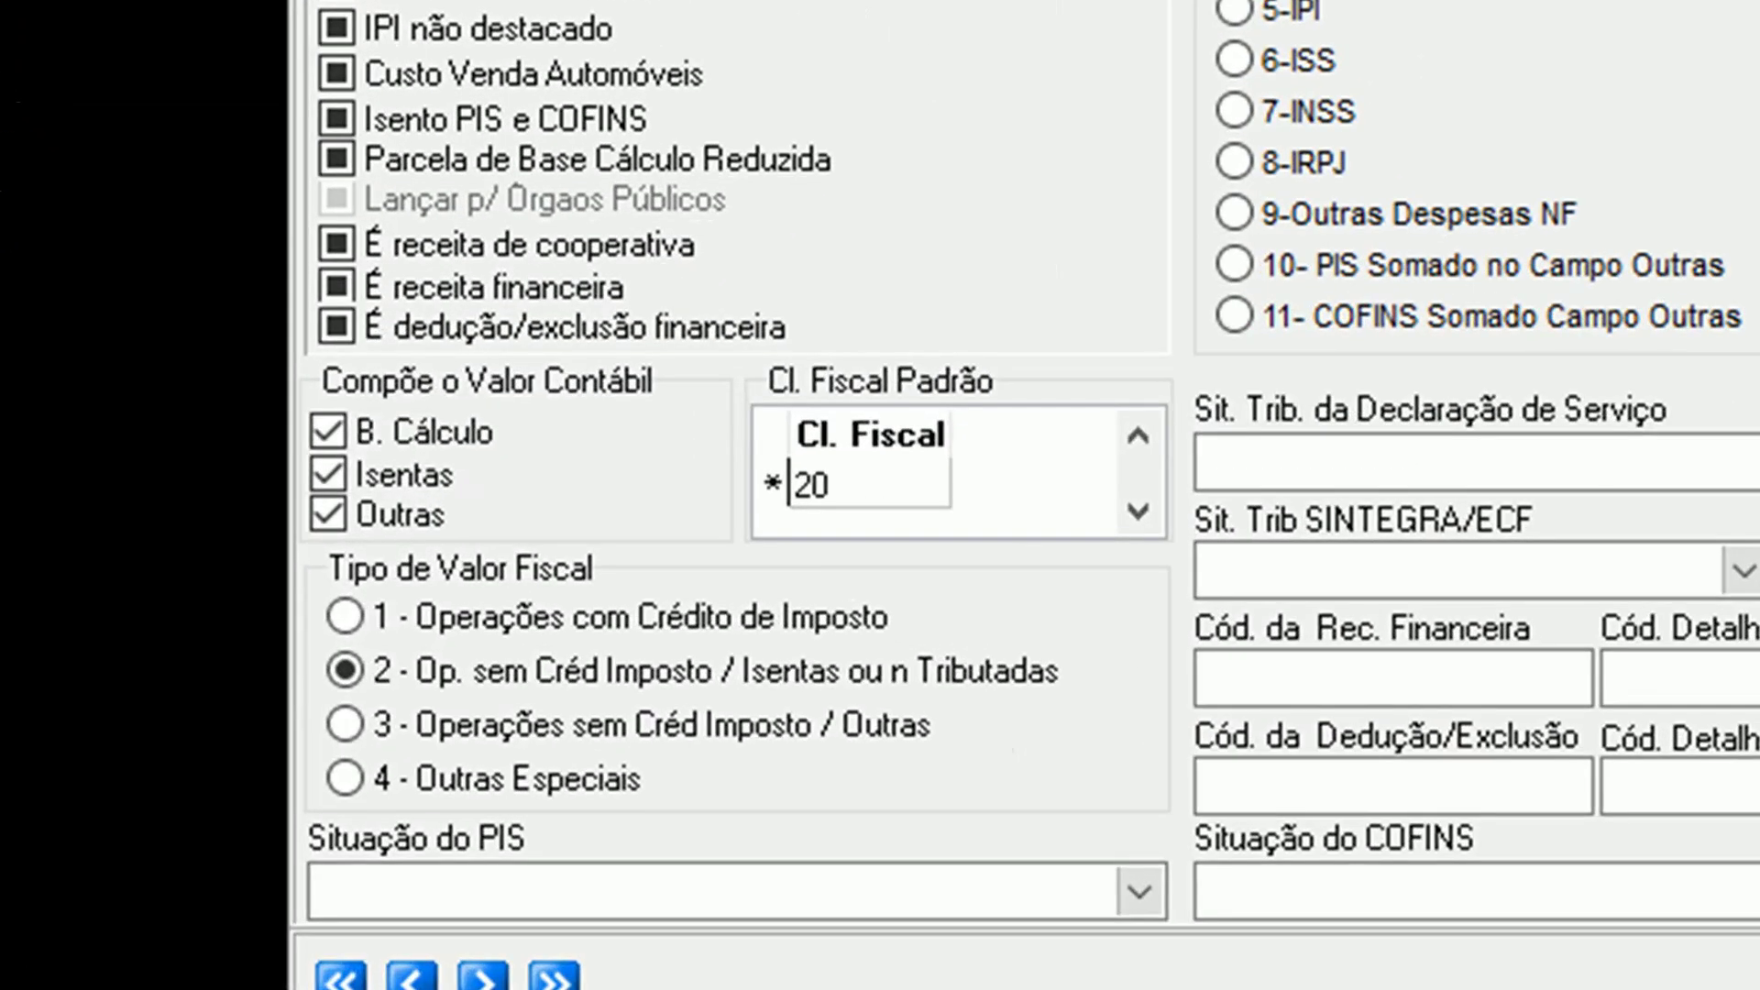
key(Return)
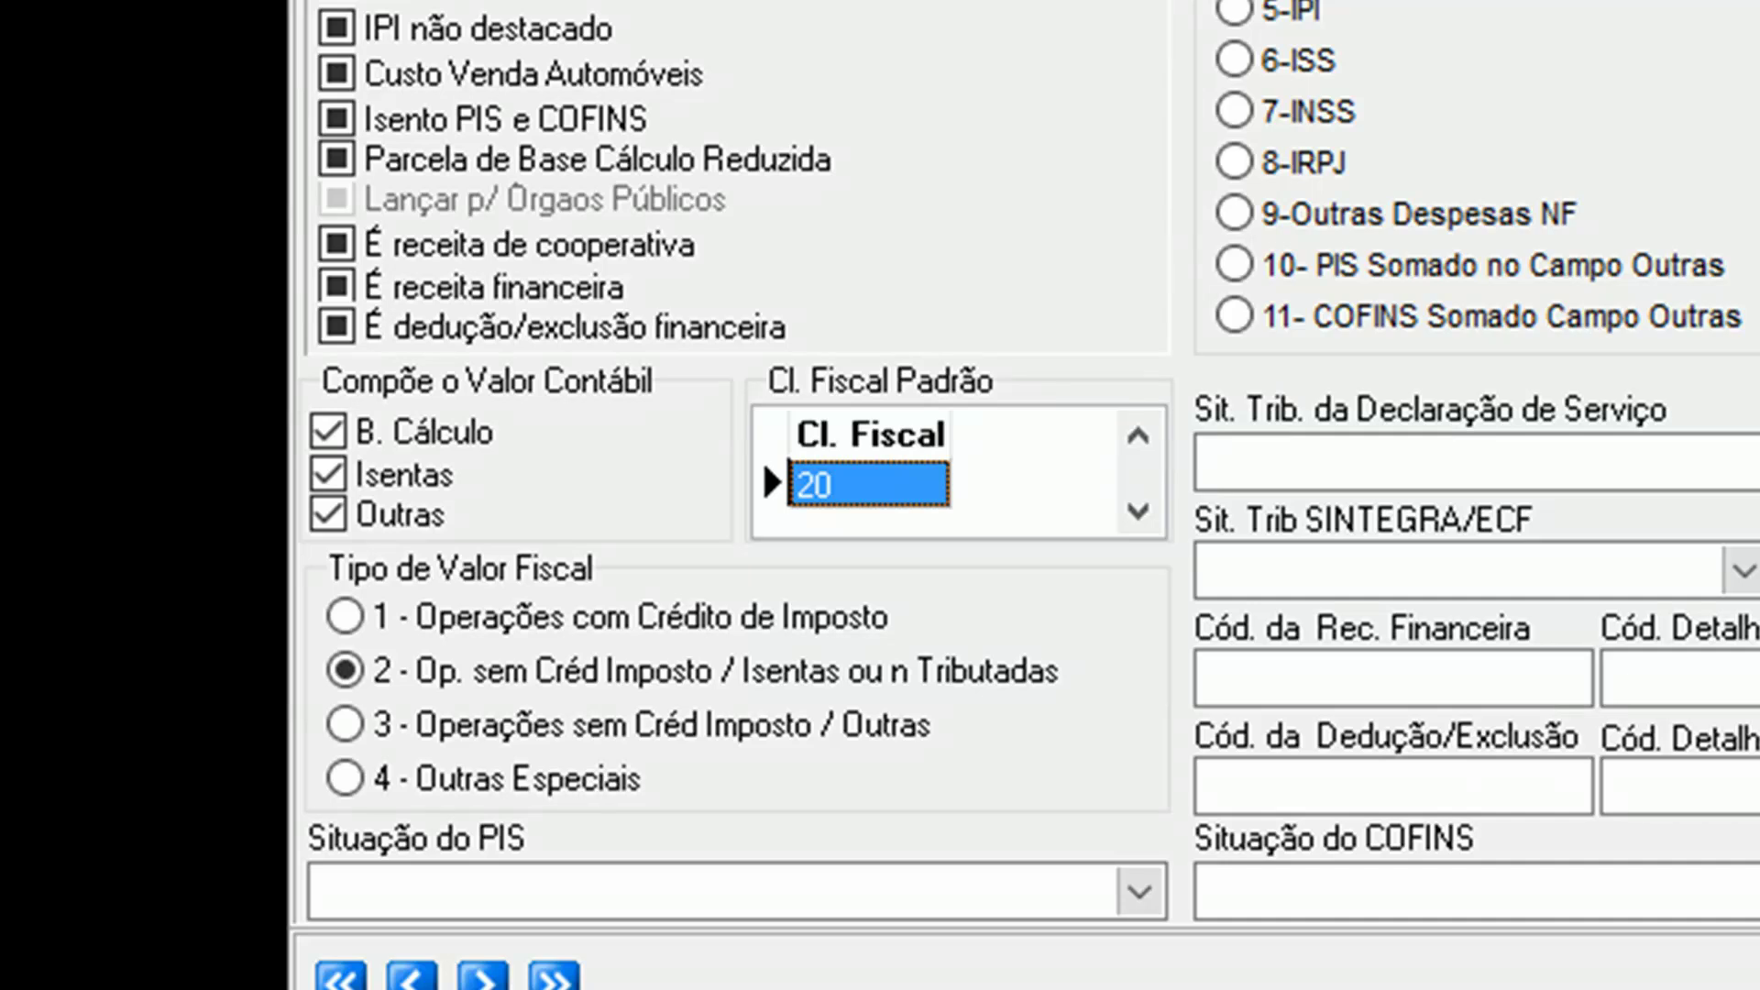
Set the default fiscal class of the OUTRAS record to 60 and close the fiscal values register.
text(3)
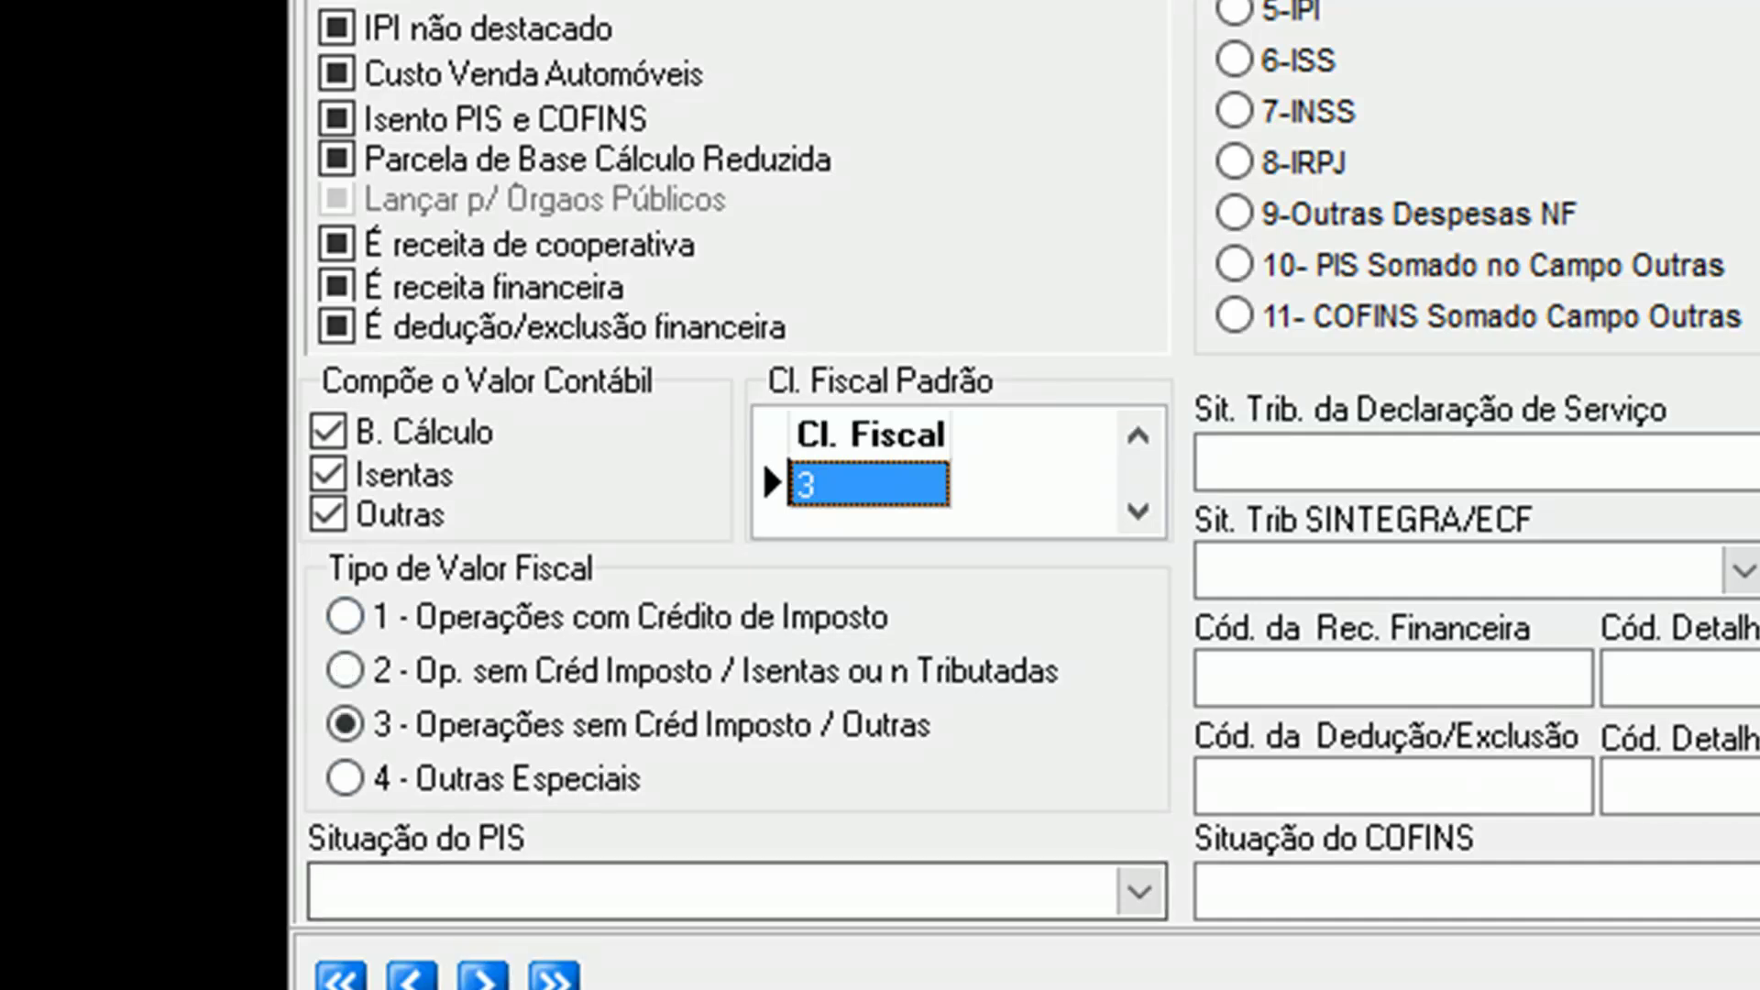
text(60)
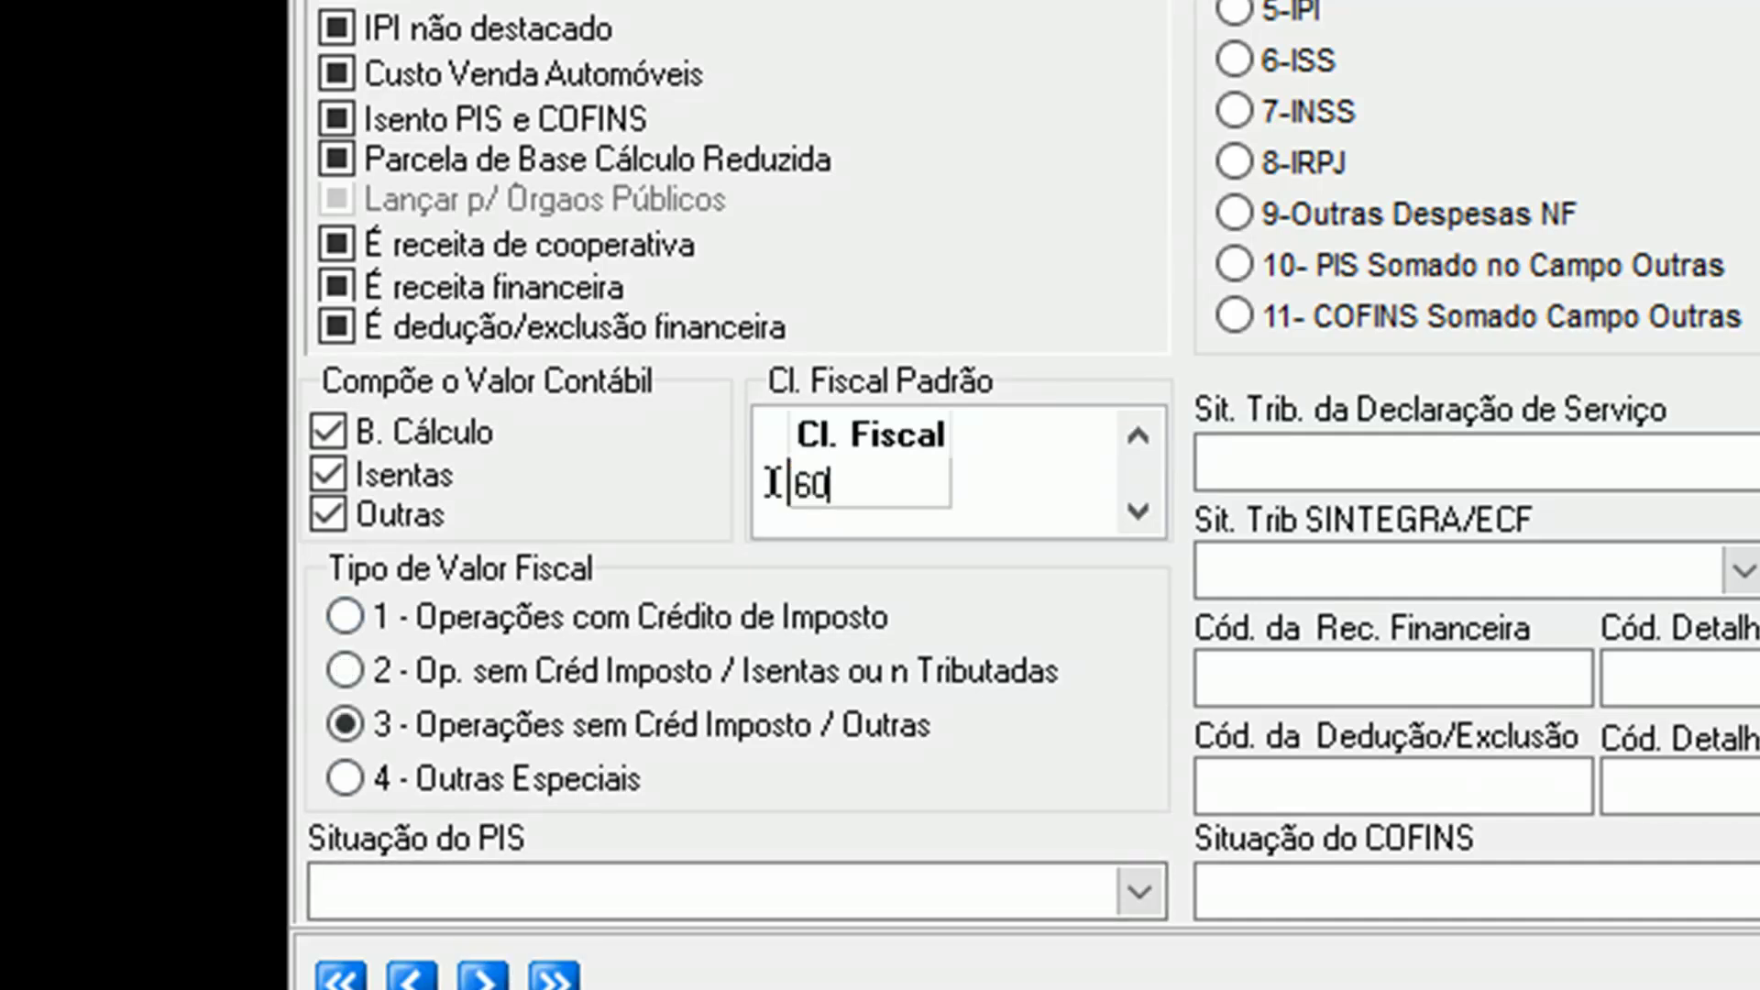
key(Down)
key(Up)
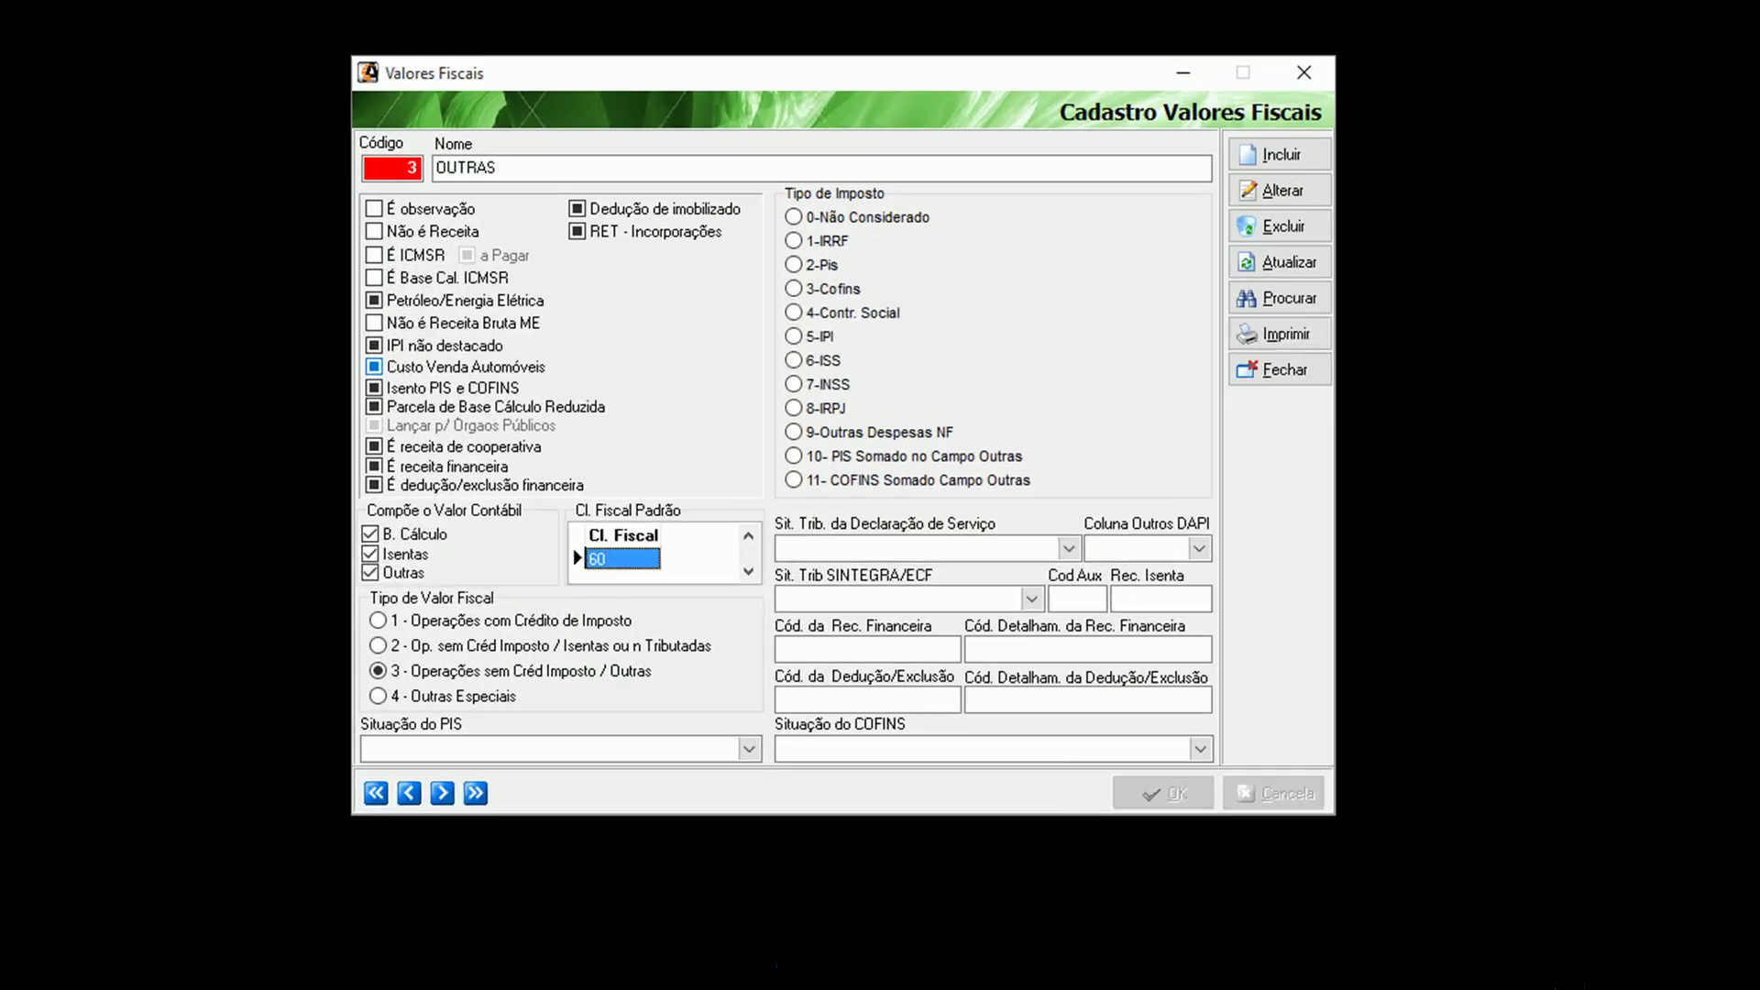
mouse_move(372, 378)
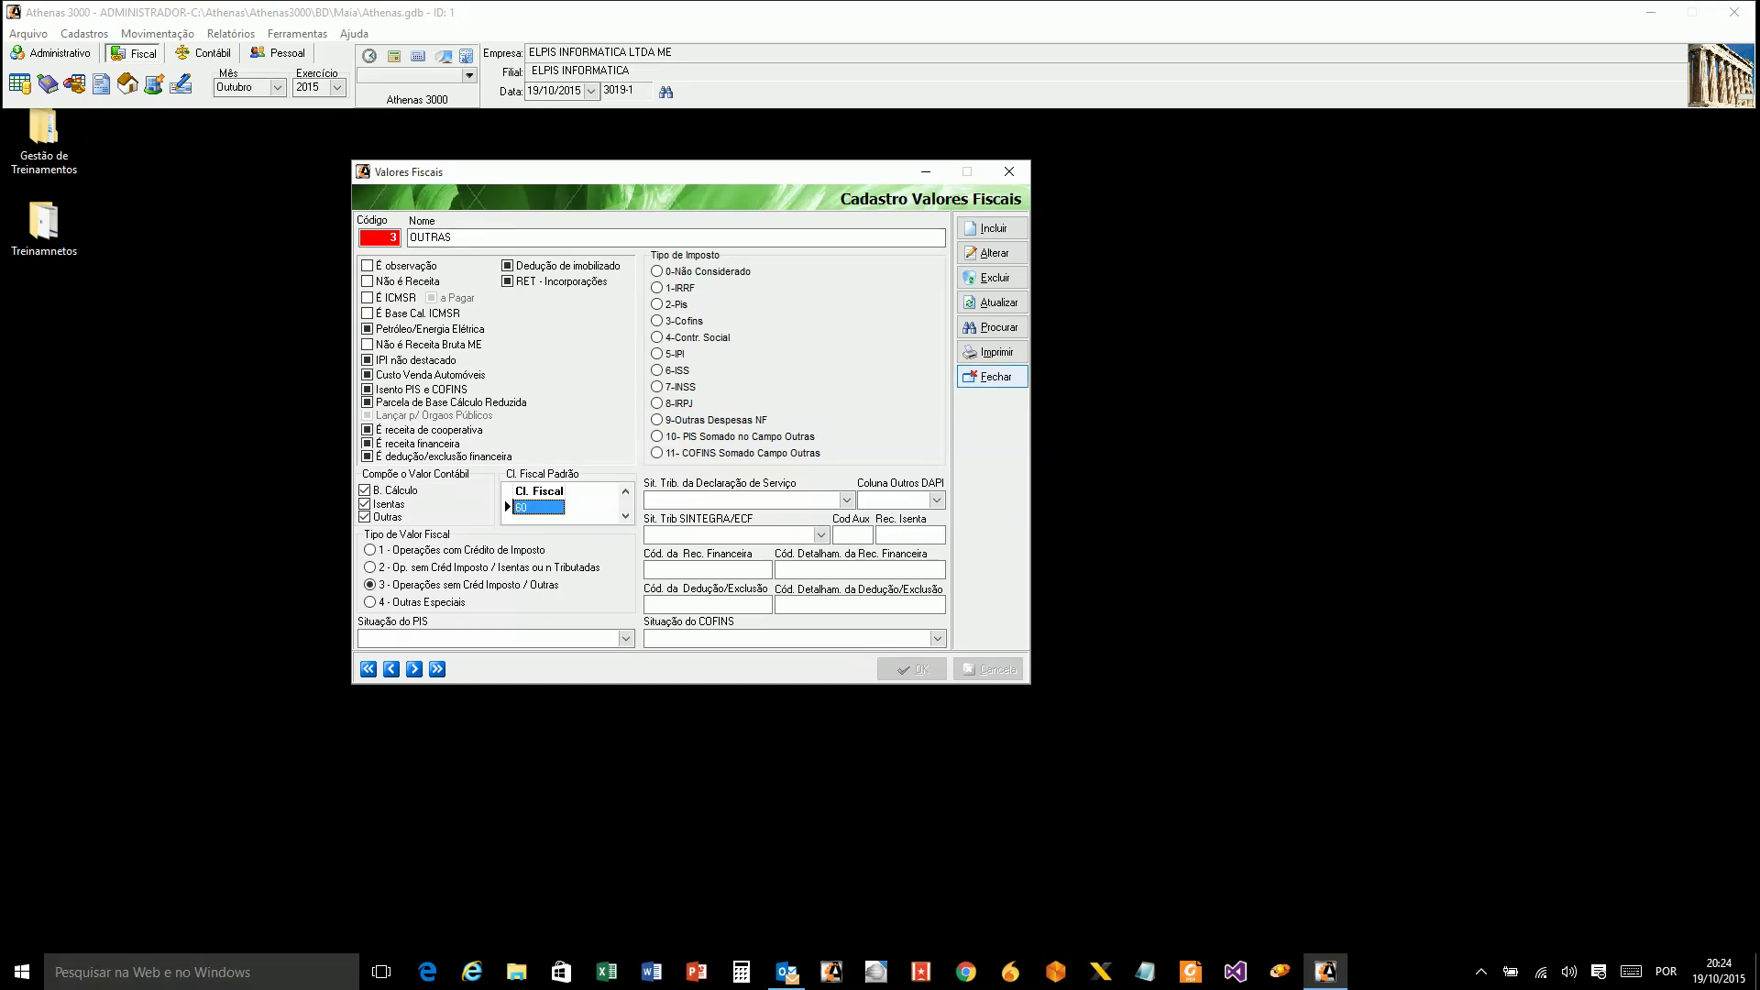
click(992, 376)
Open the Tipo Contábil parameter register and reposition its window.
click(84, 33)
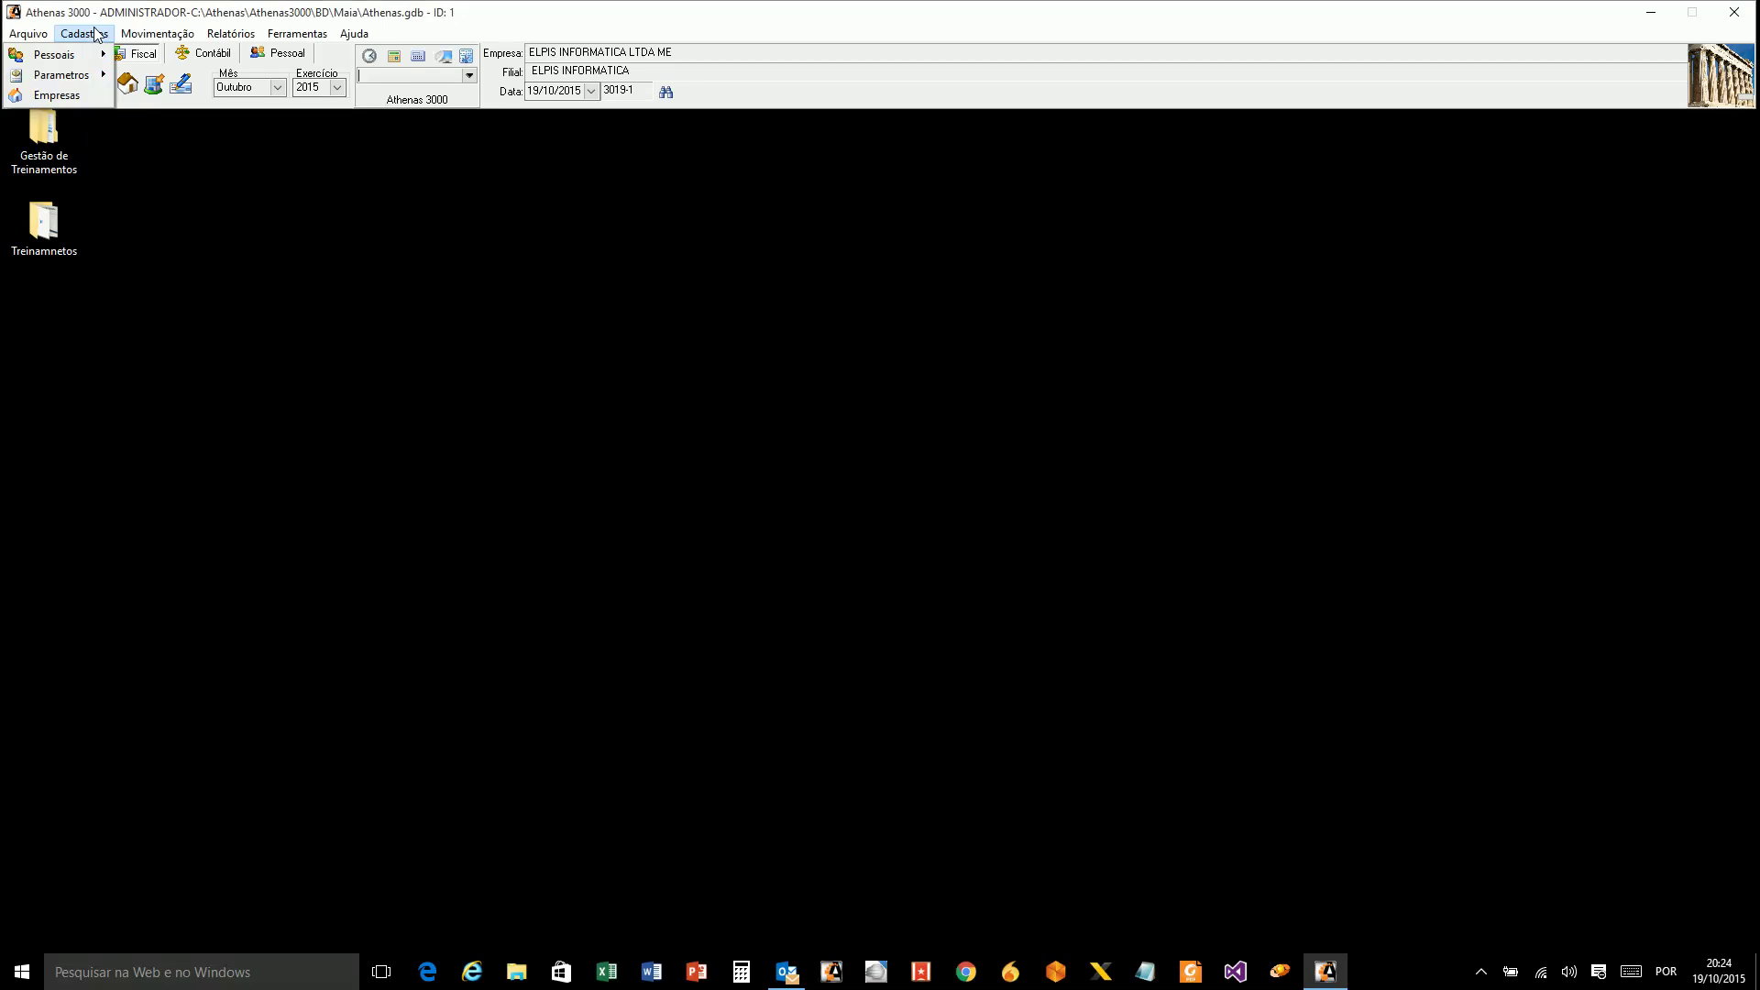
mouse_move(105, 92)
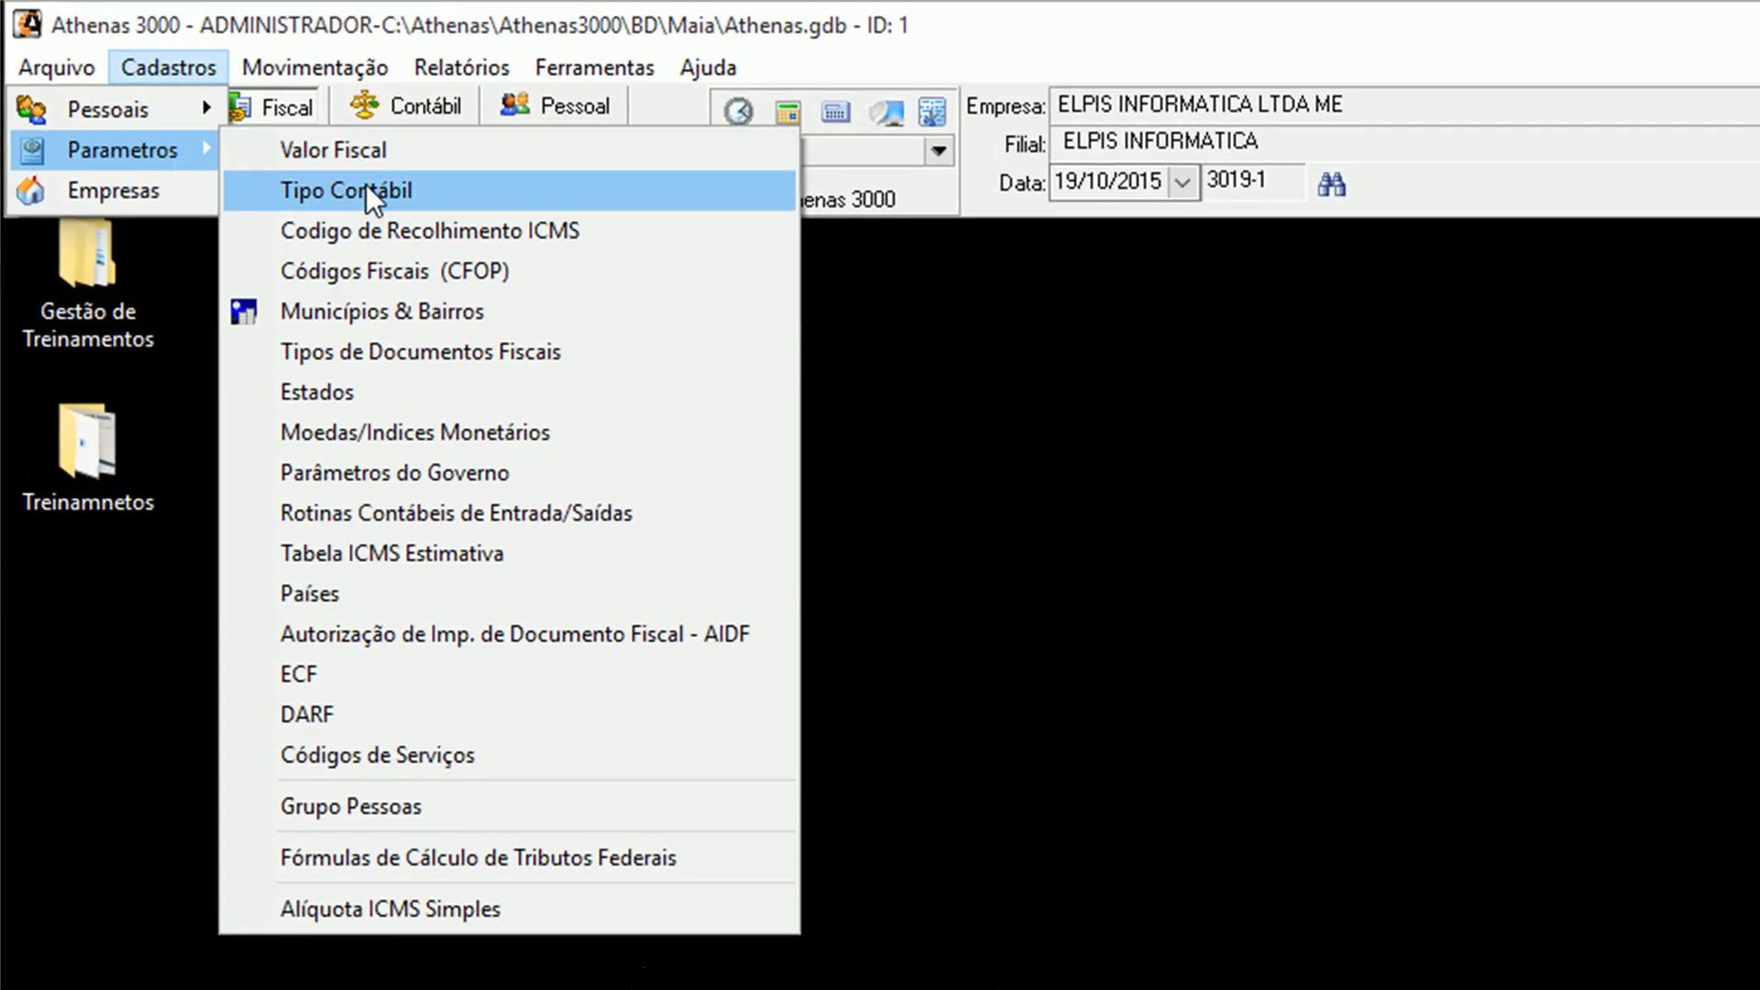
click(366, 184)
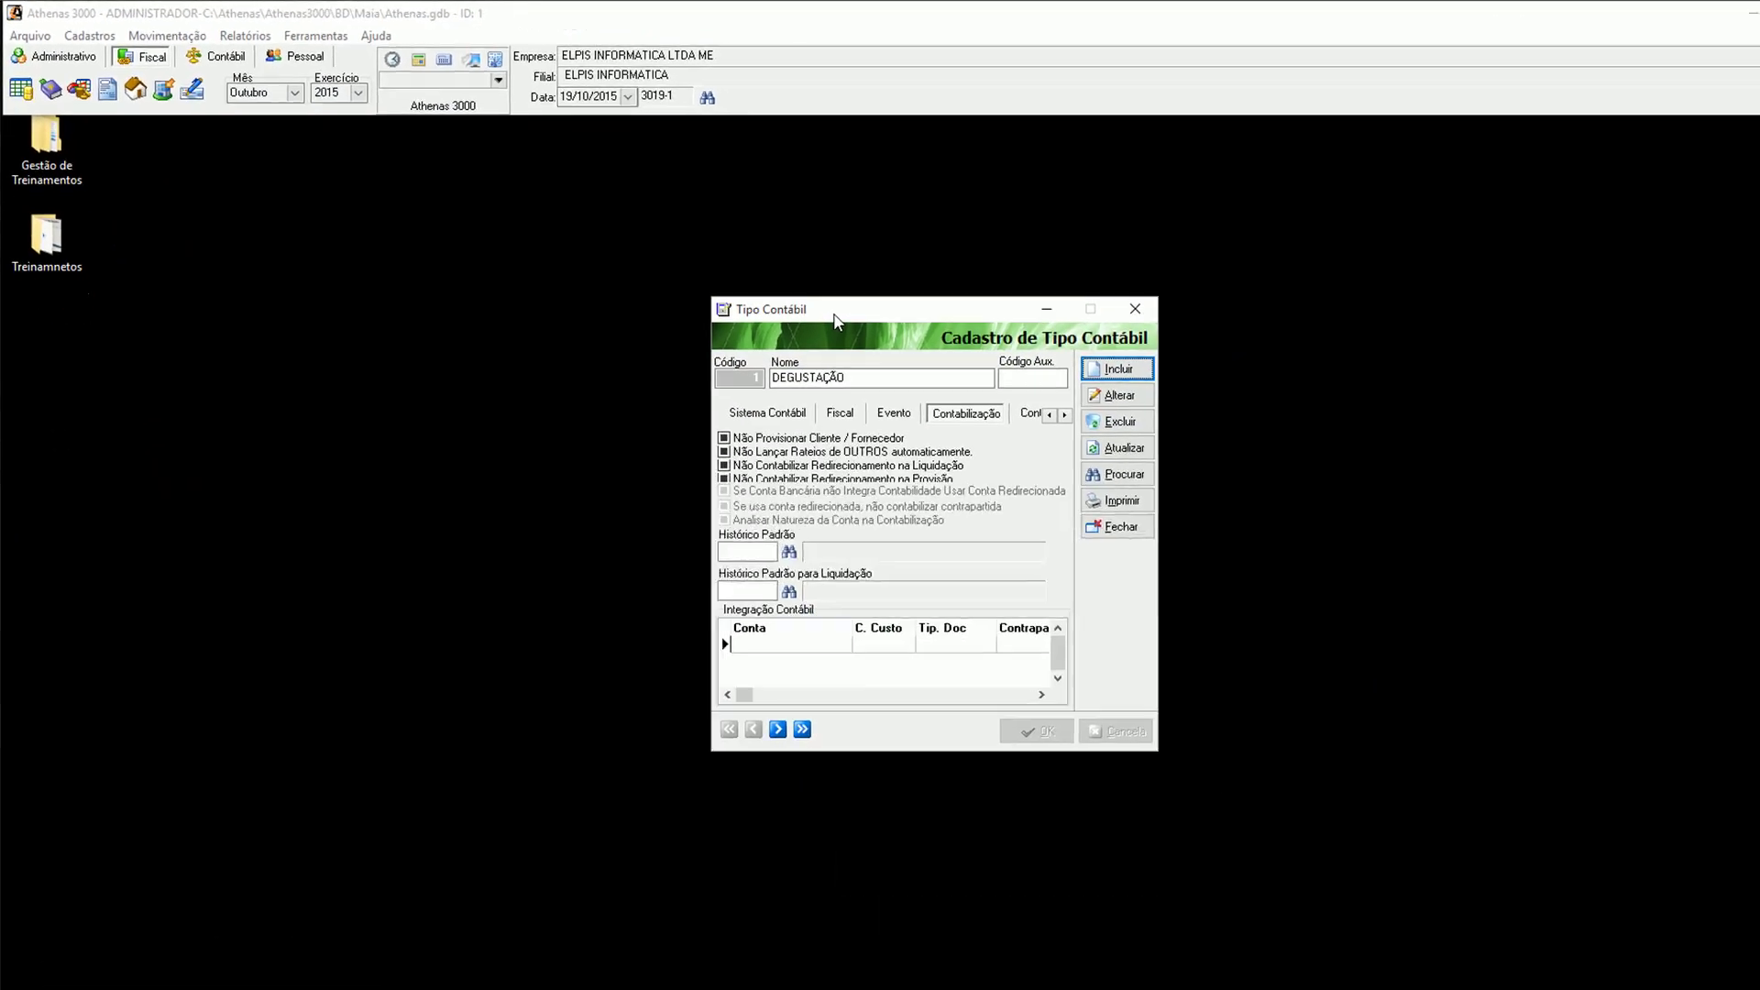
drag(747, 270, 689, 222)
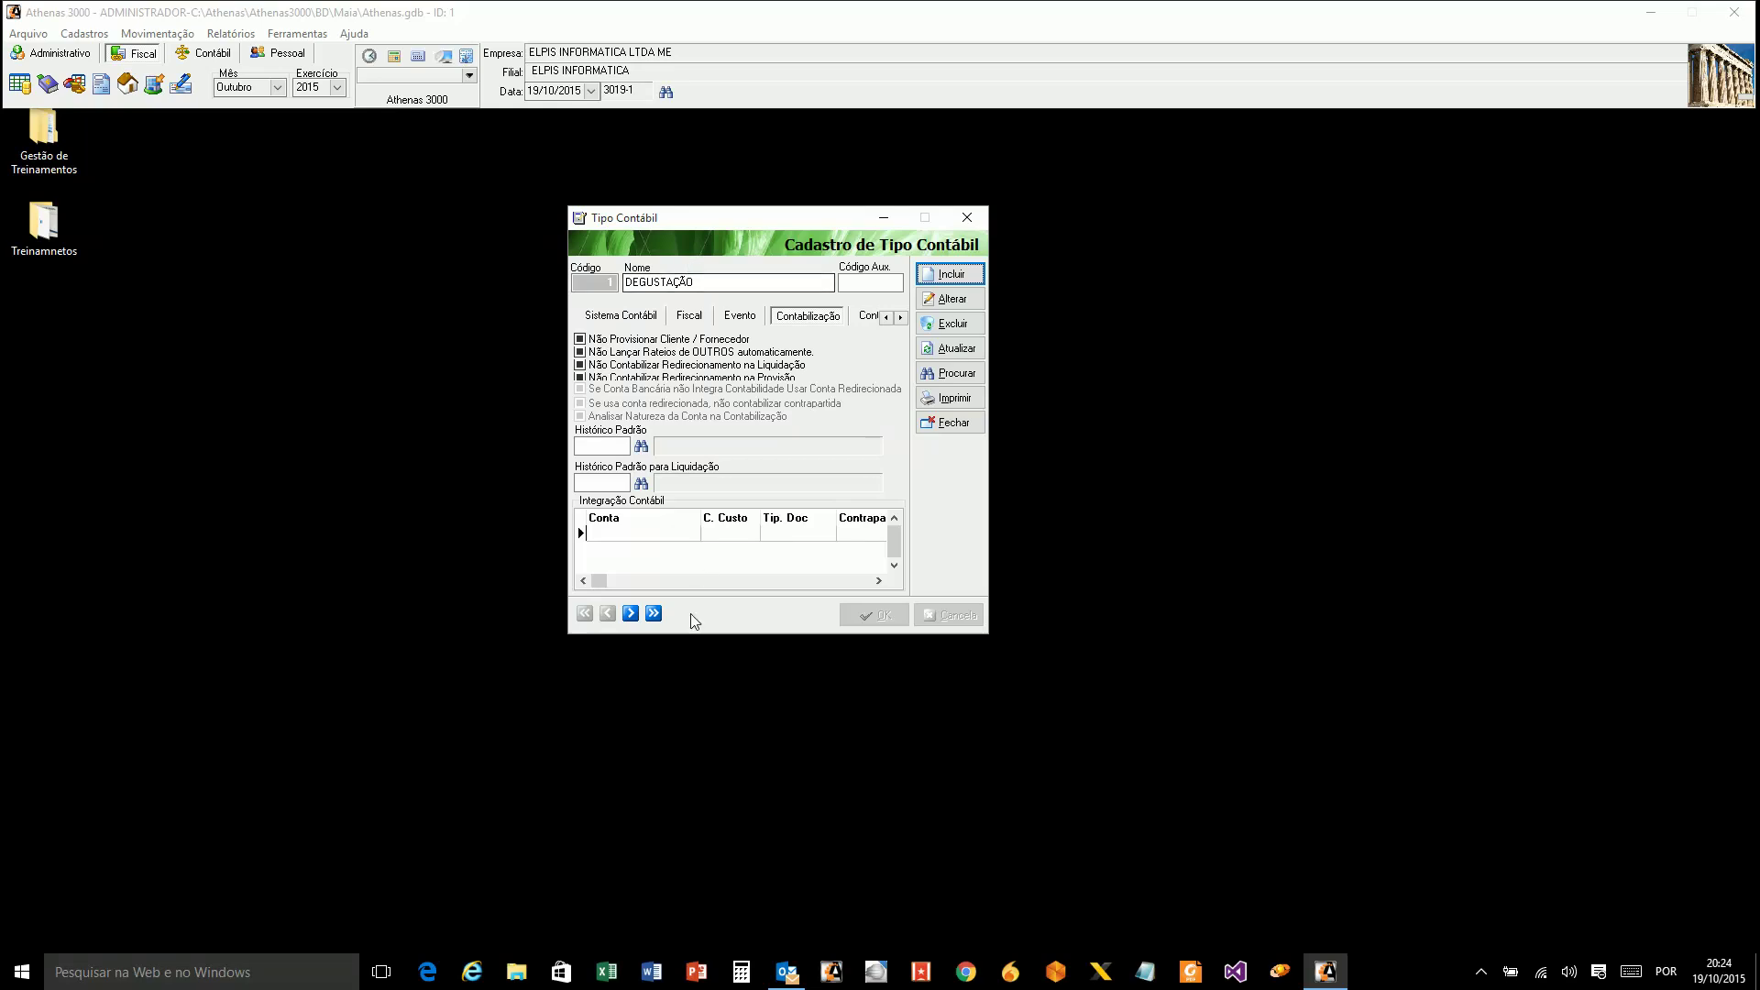
Add and save a new accounting type named A VISTA.
click(631, 613)
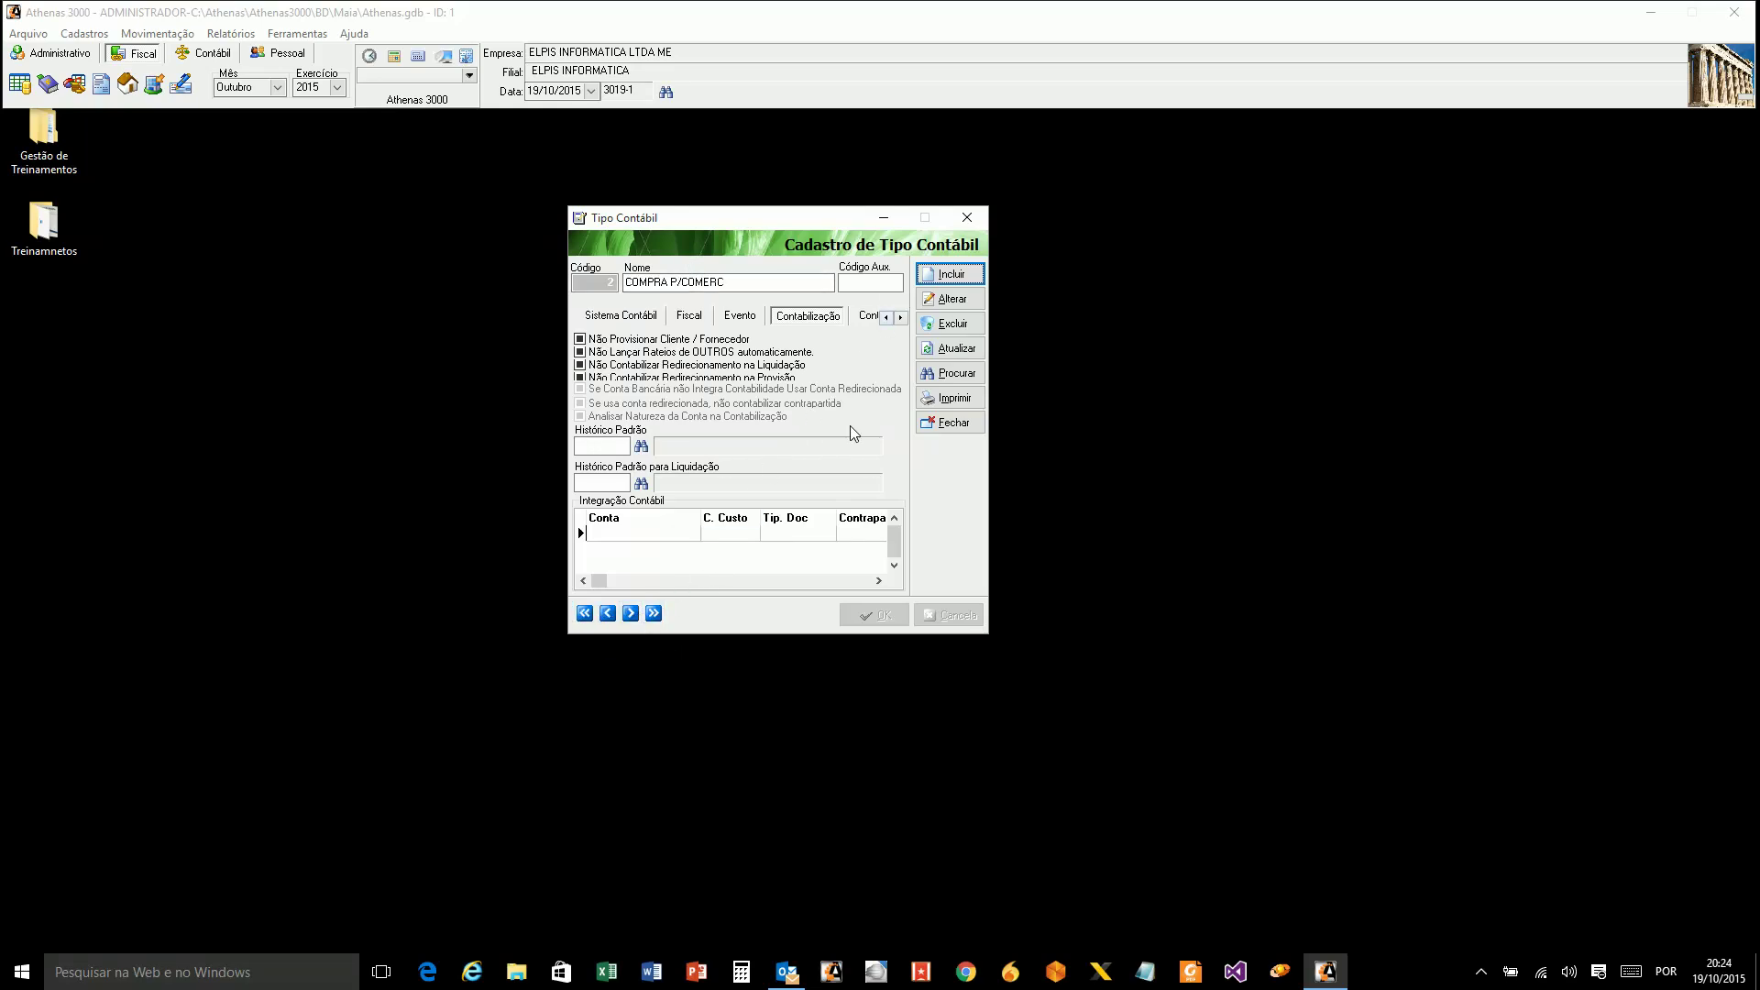
click(630, 613)
click(630, 613)
click(630, 613)
click(609, 615)
click(950, 276)
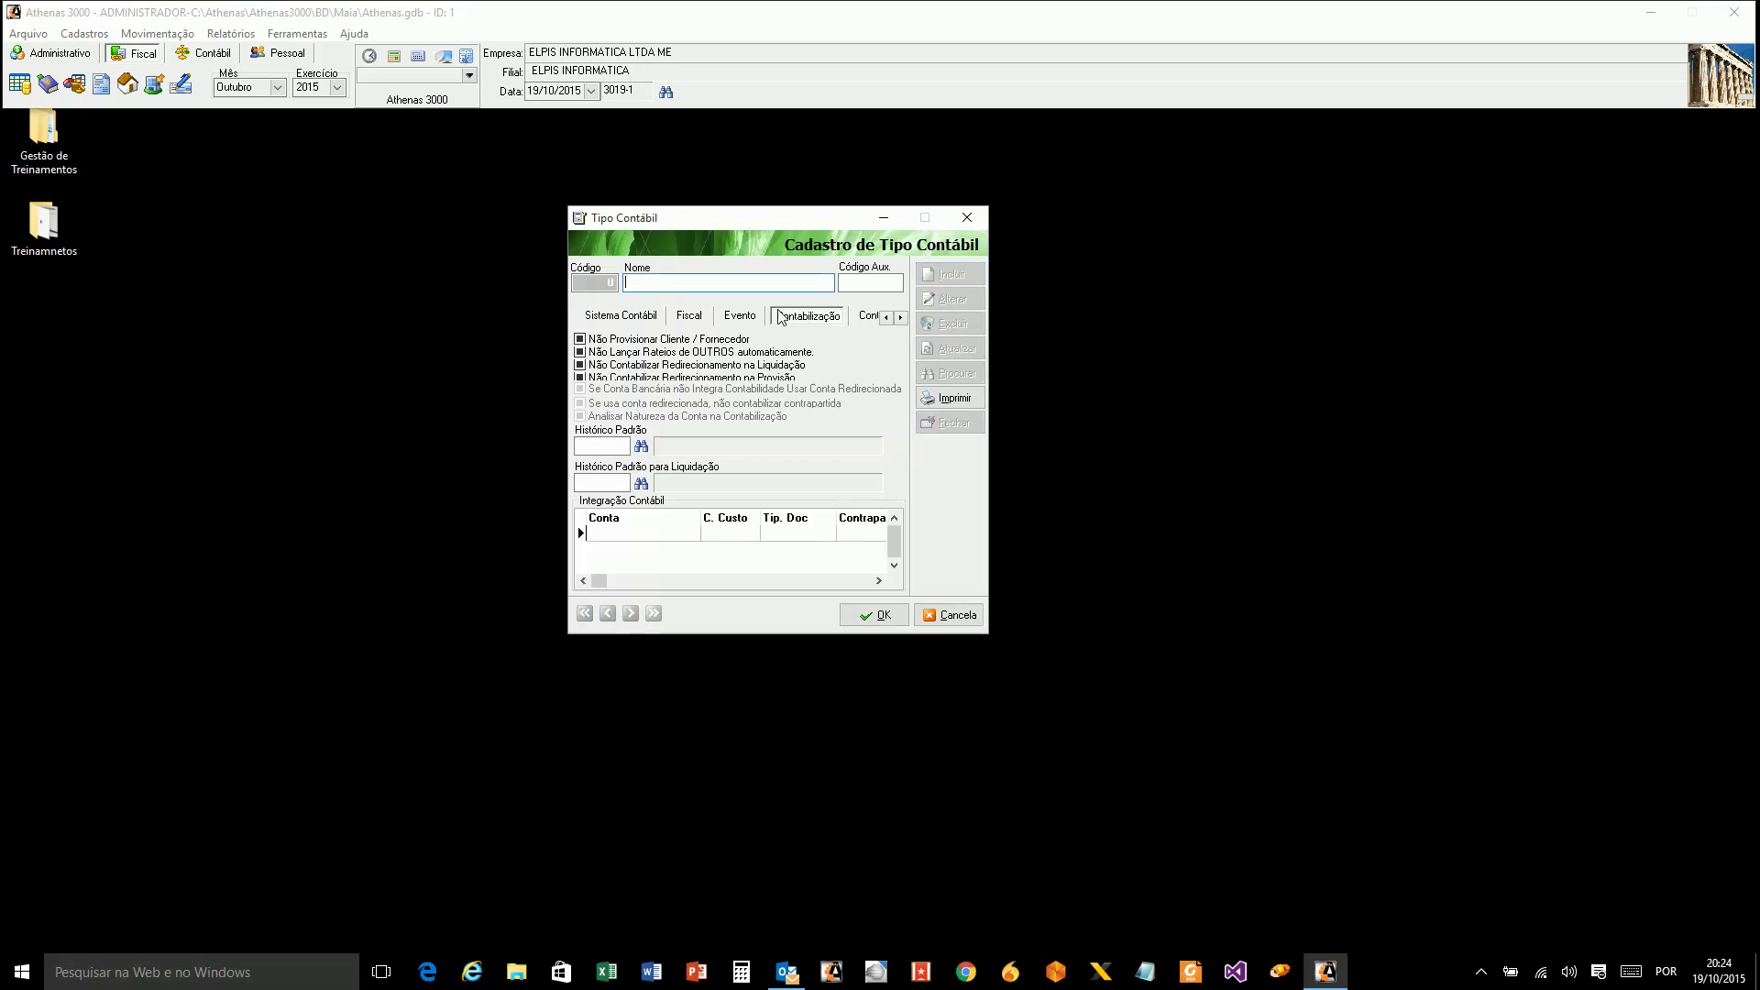
text(VISTA)
click(886, 625)
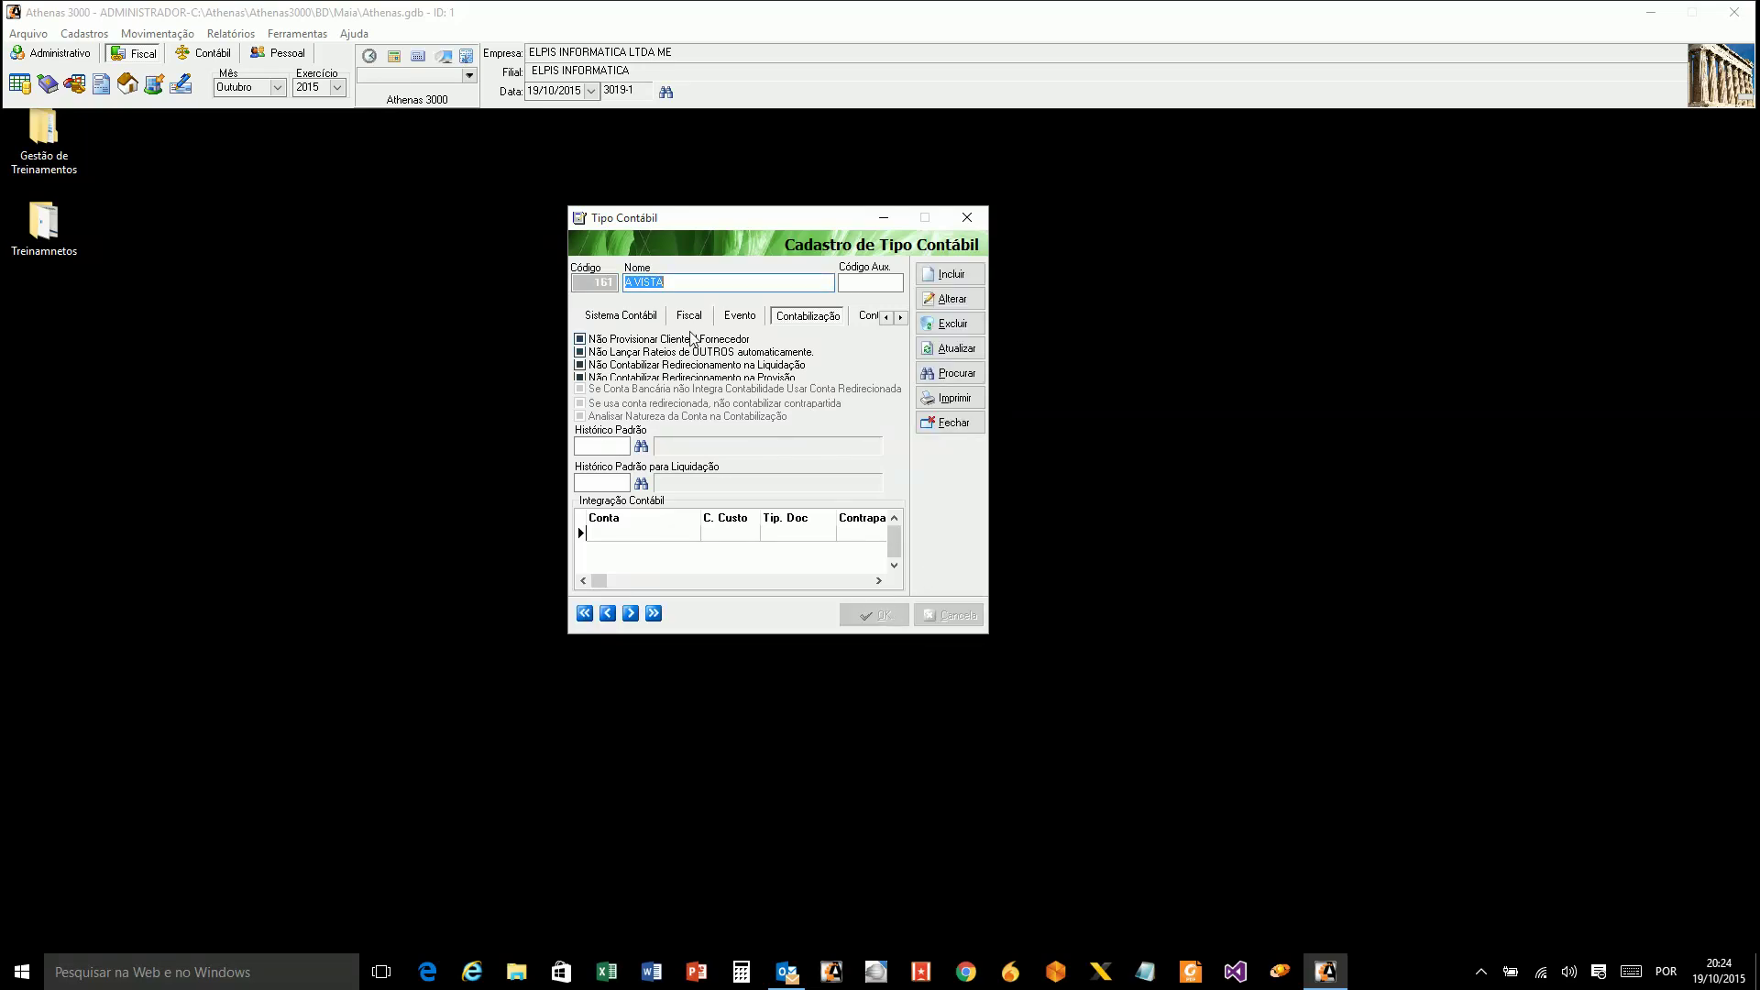
Examine the Sistema Contábil and Financeiro settings of the A VISTA accounting type.
click(683, 285)
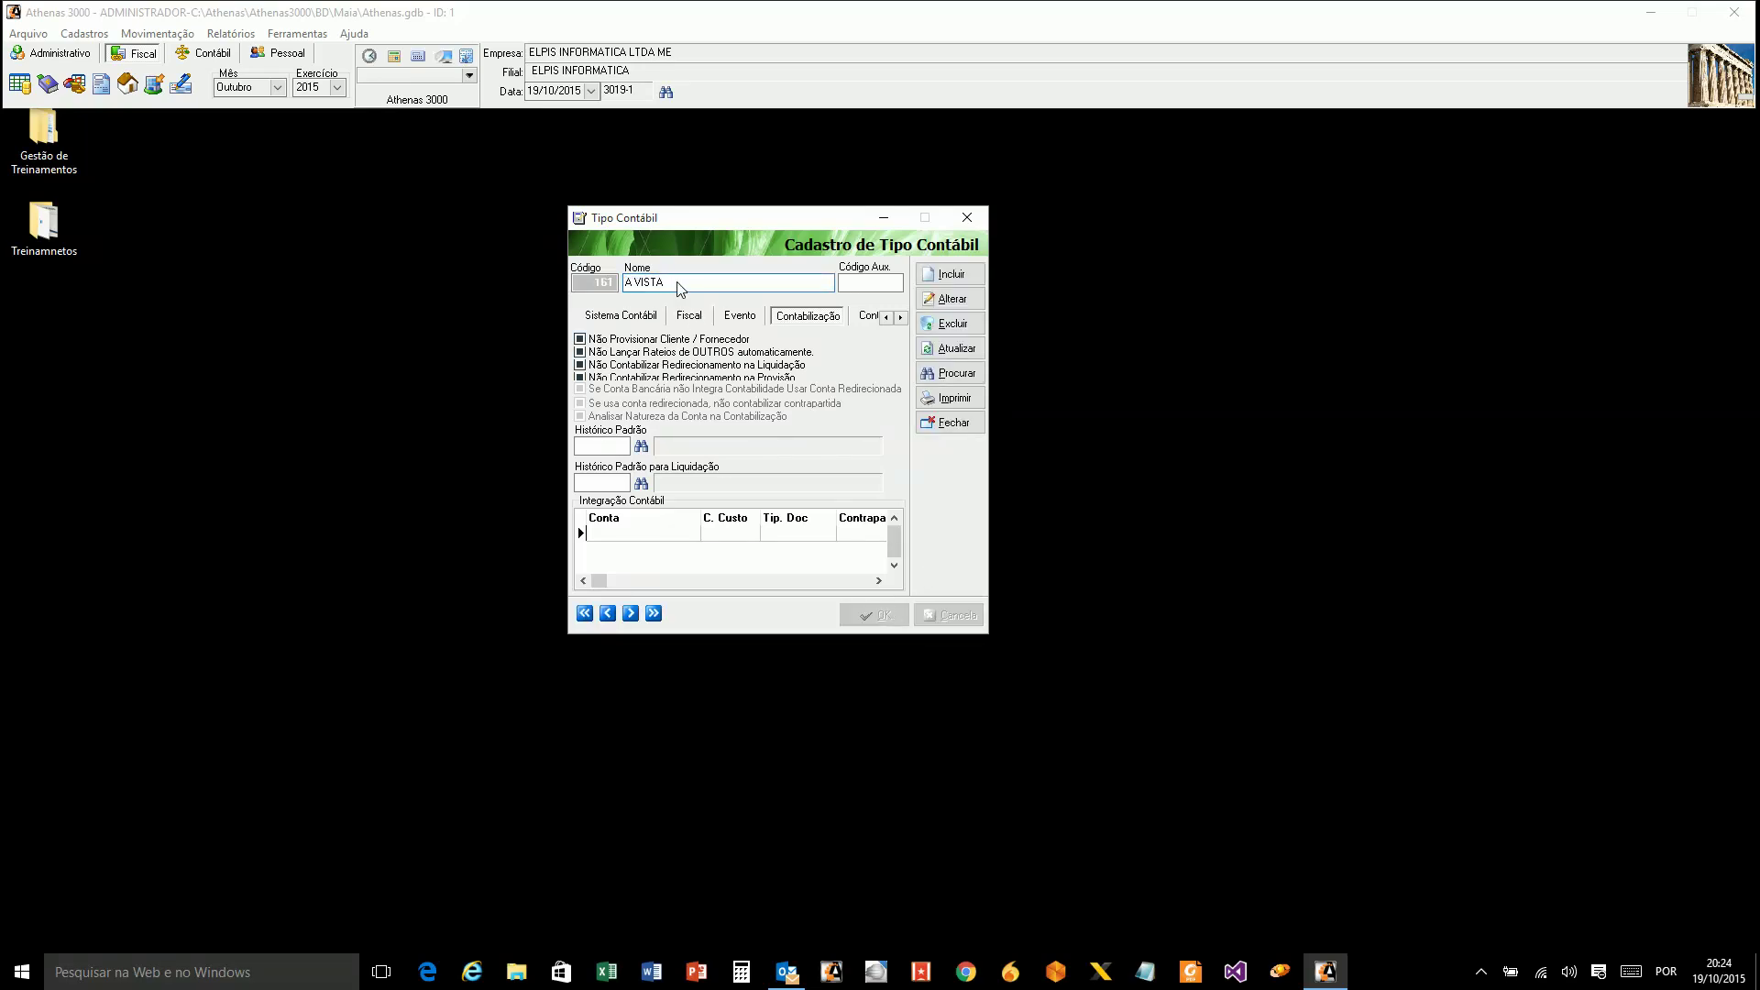
click(644, 318)
drag(670, 282, 616, 283)
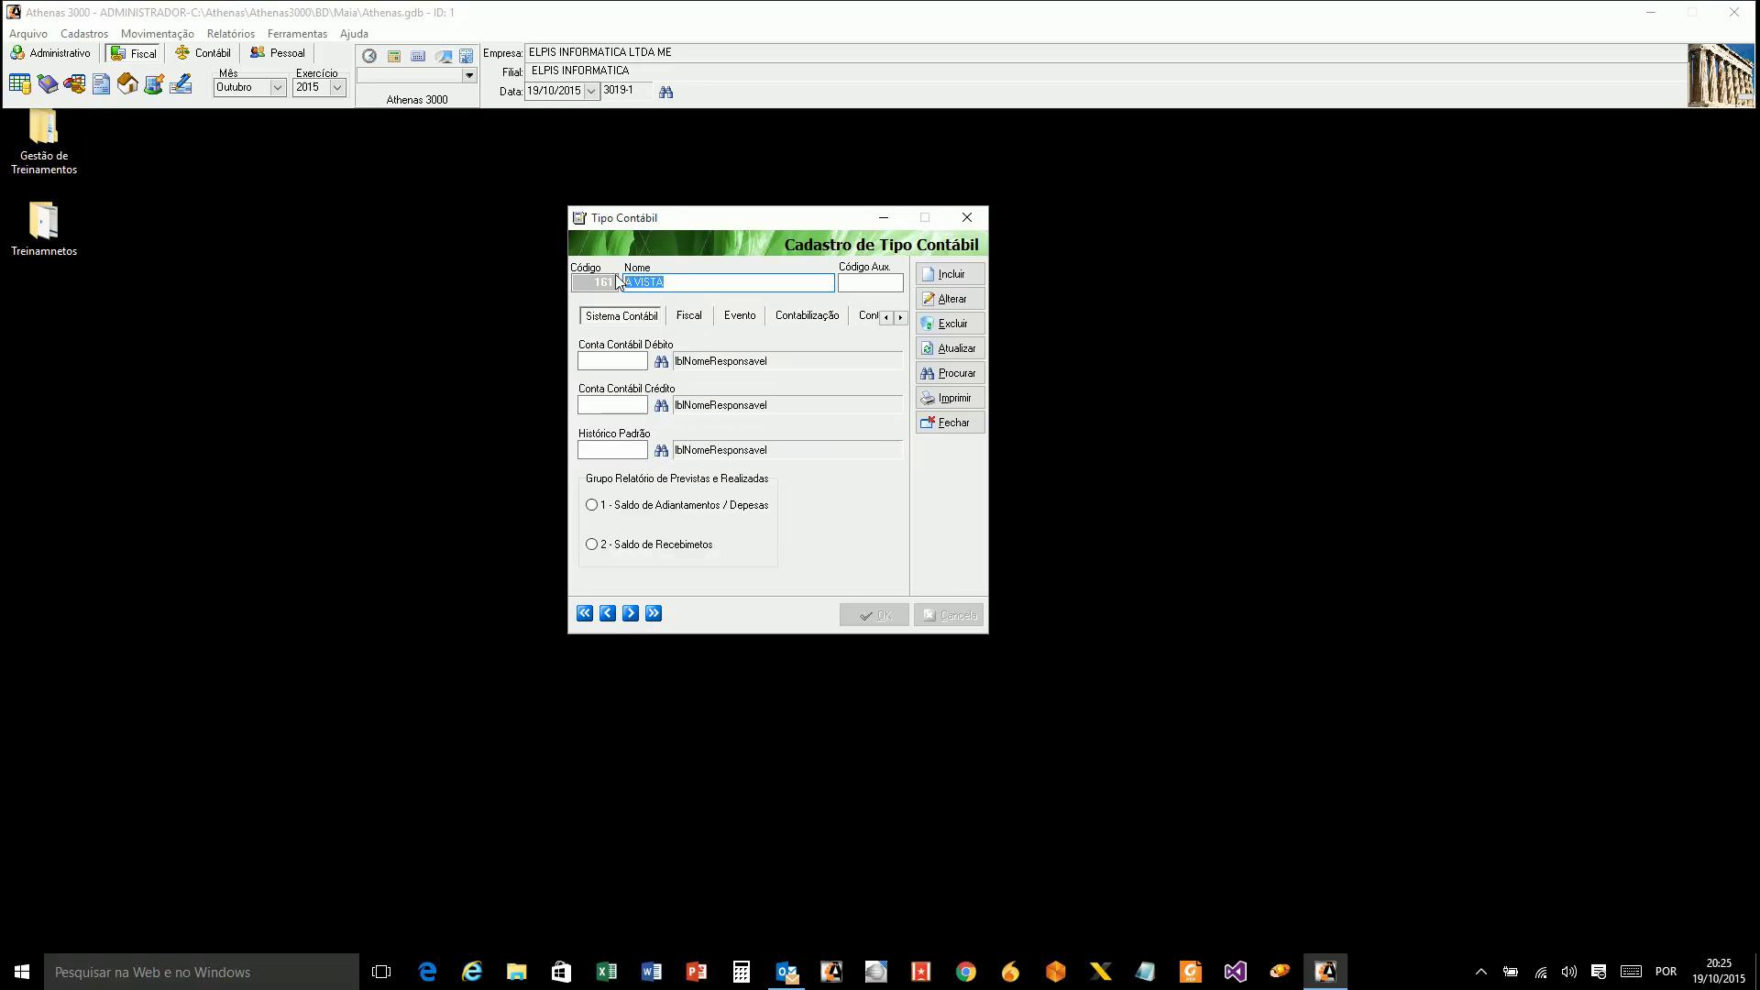
click(885, 317)
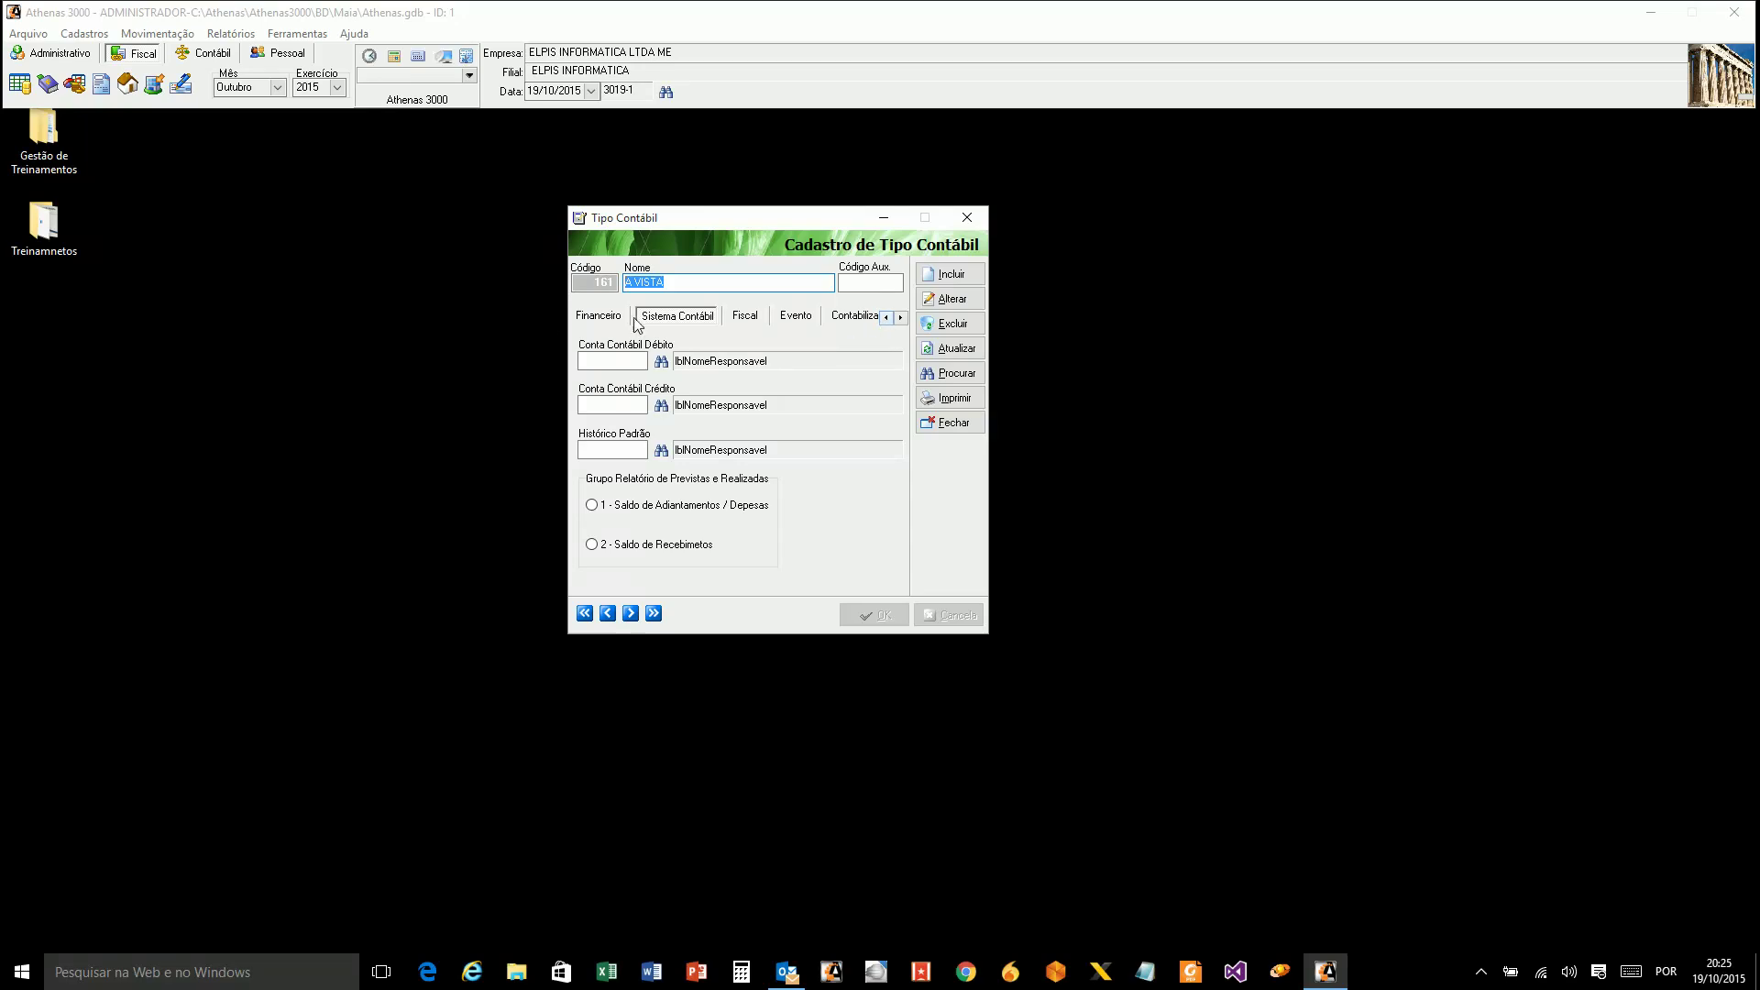
click(590, 320)
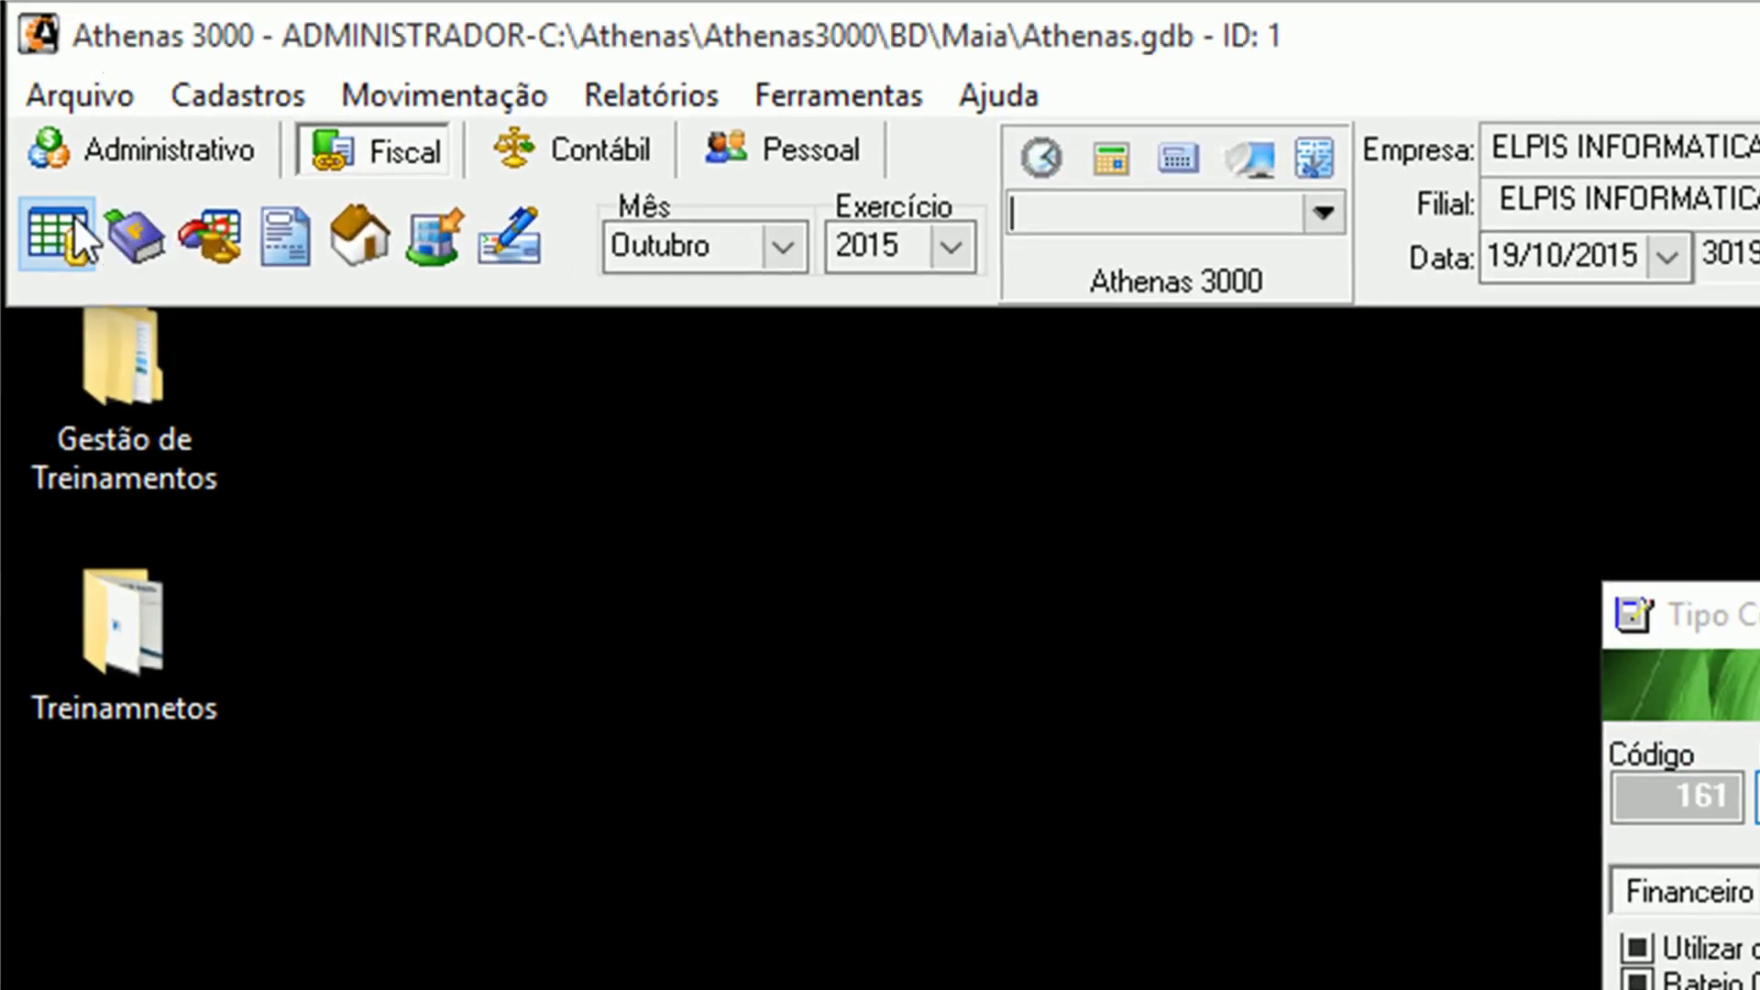
Examine the CTB accounting type column in a new Registro Fiscal entry, discarding the entry and closing the register.
click(22, 84)
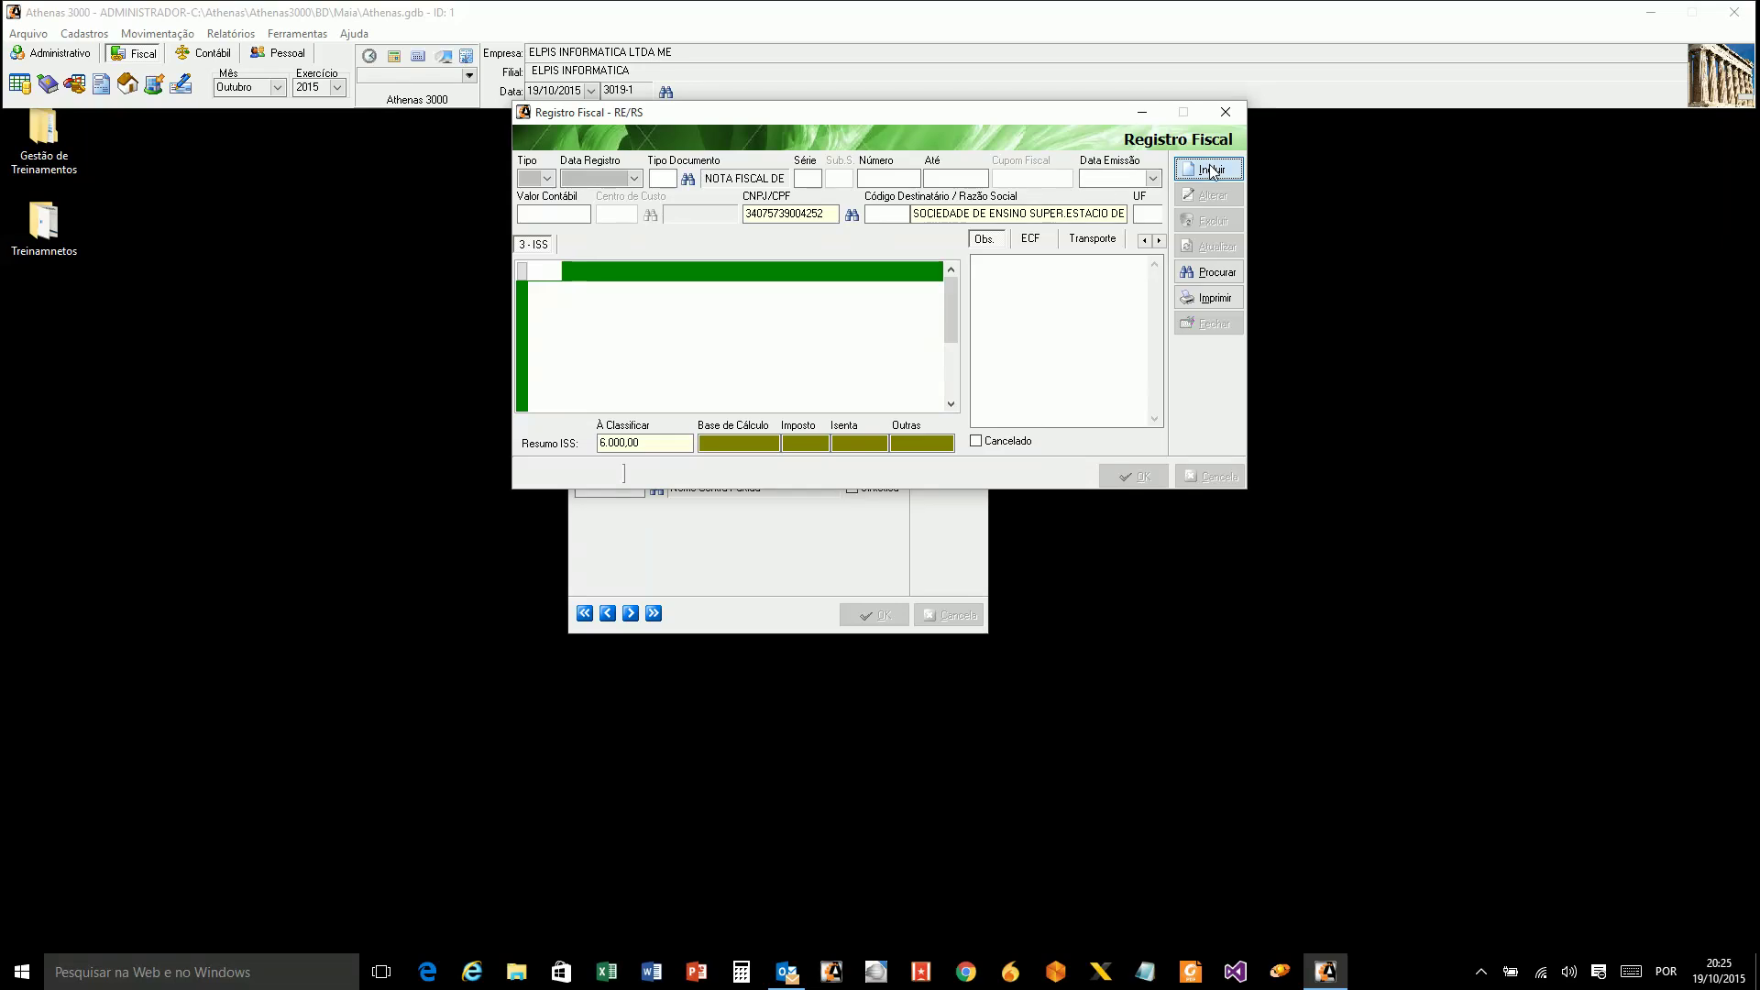
click(1210, 171)
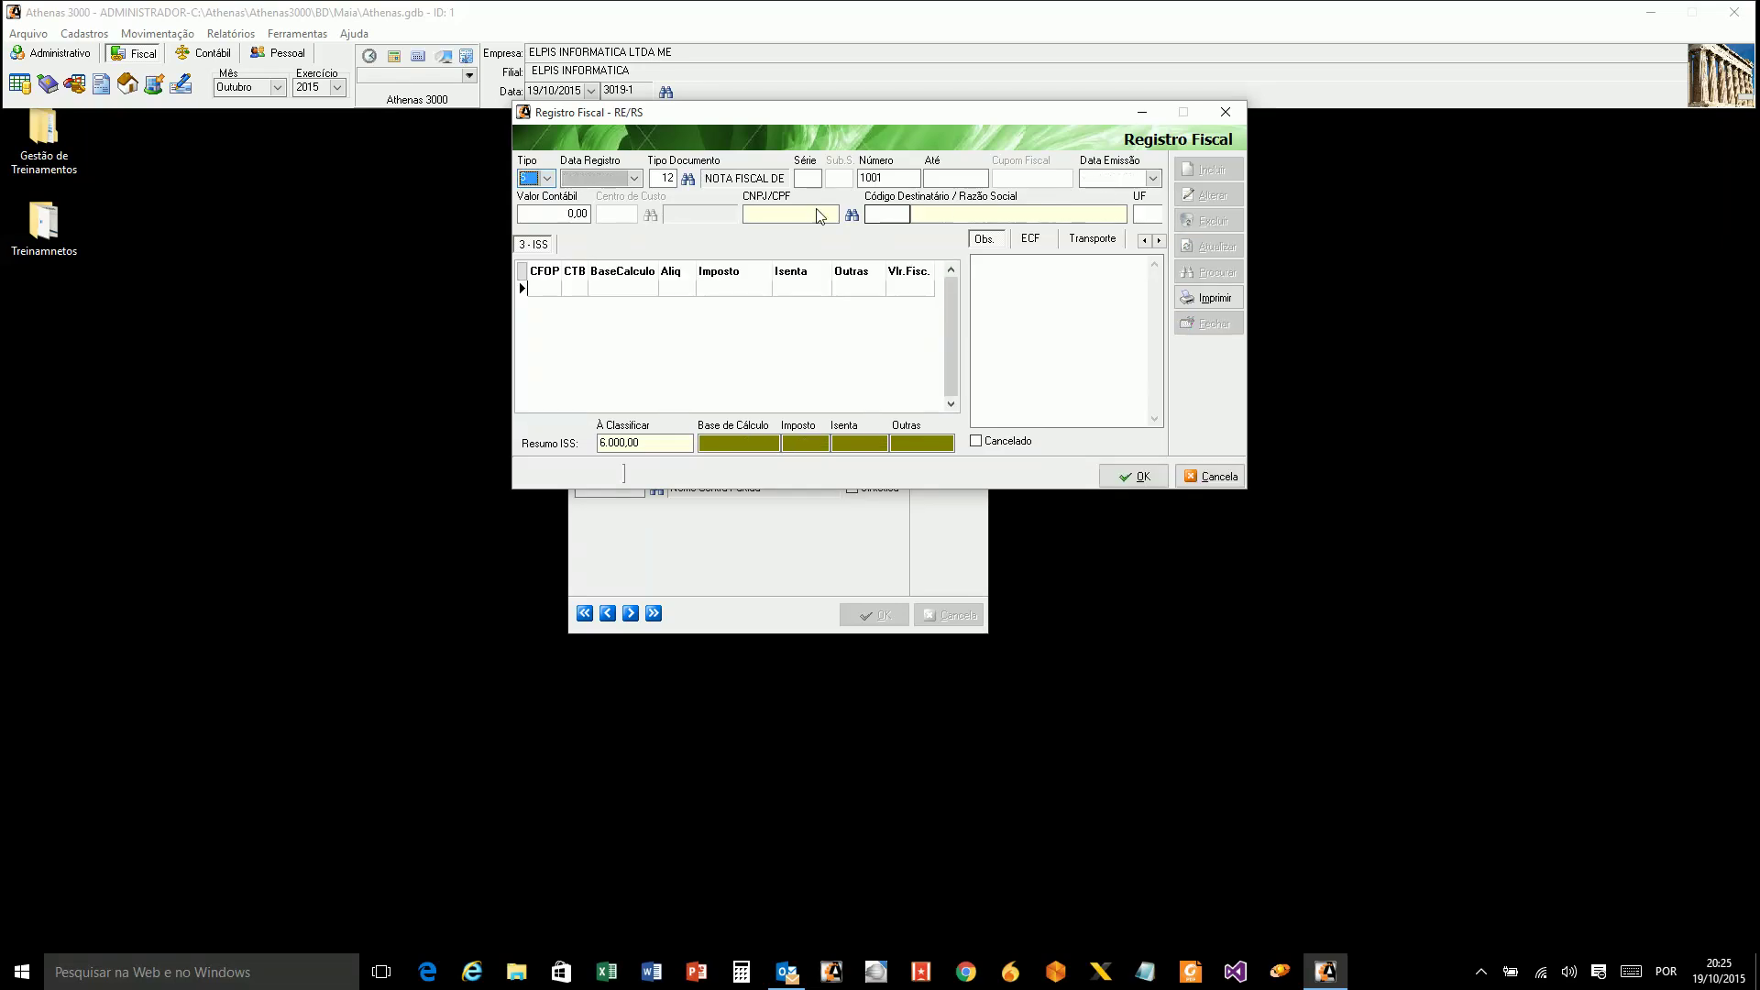
click(574, 291)
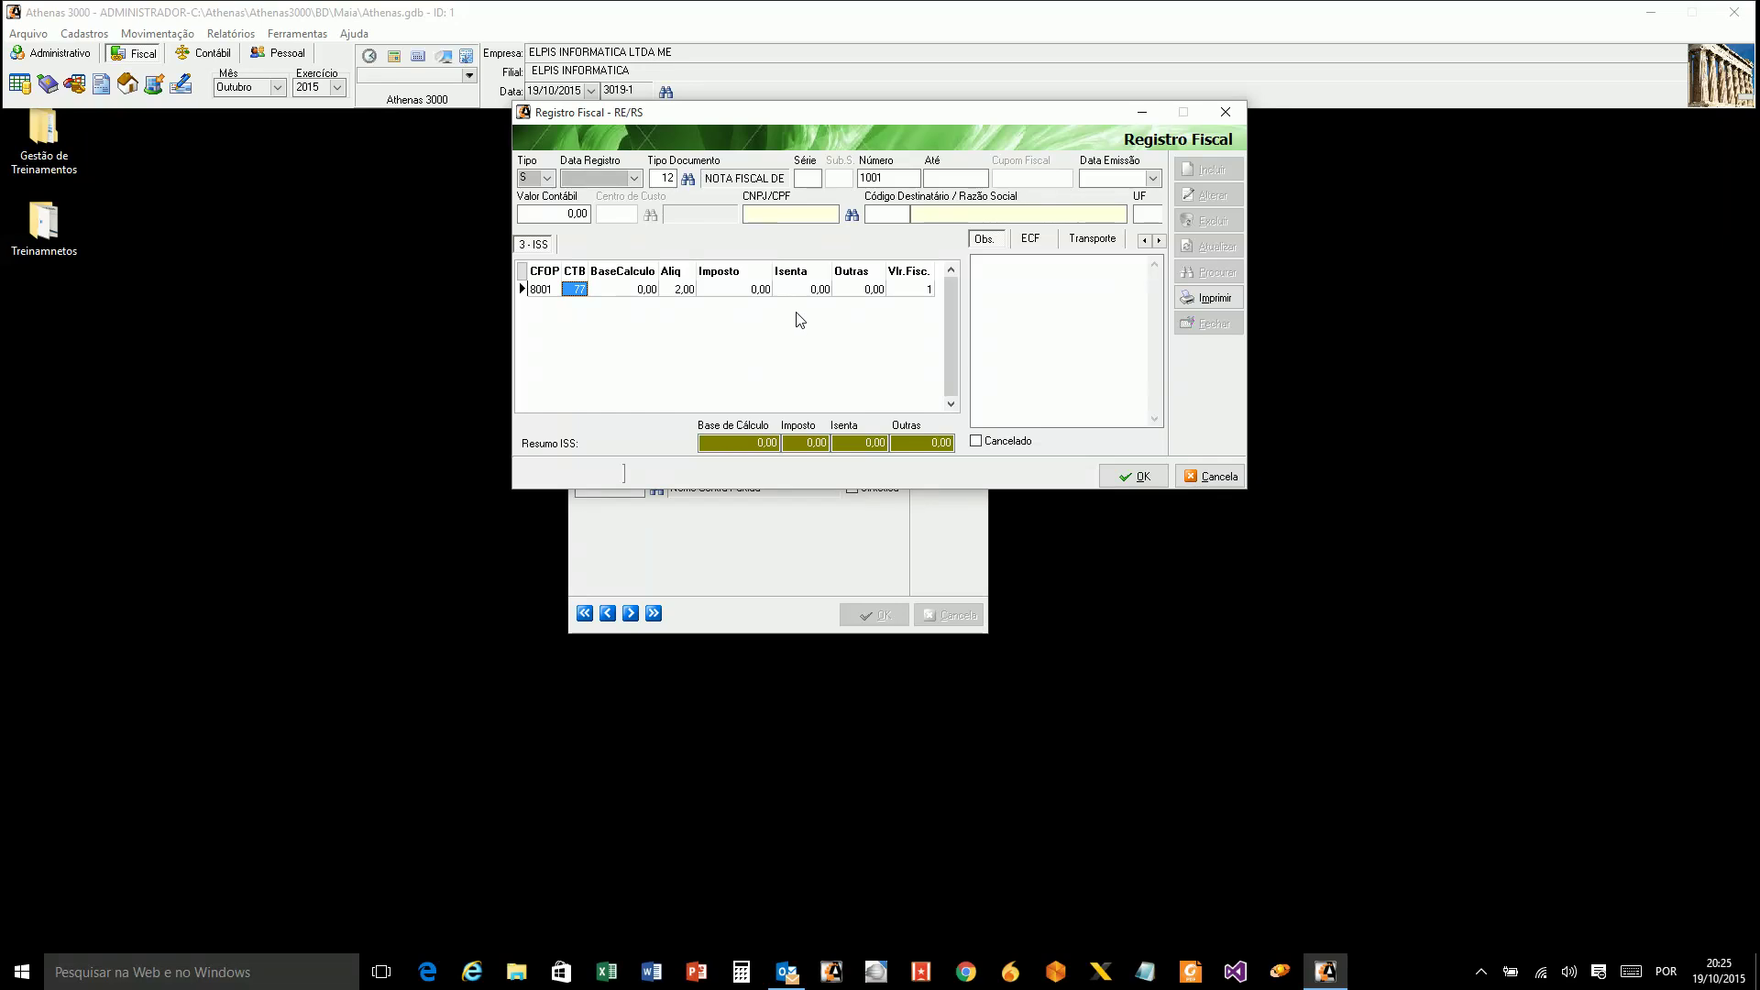
click(1219, 475)
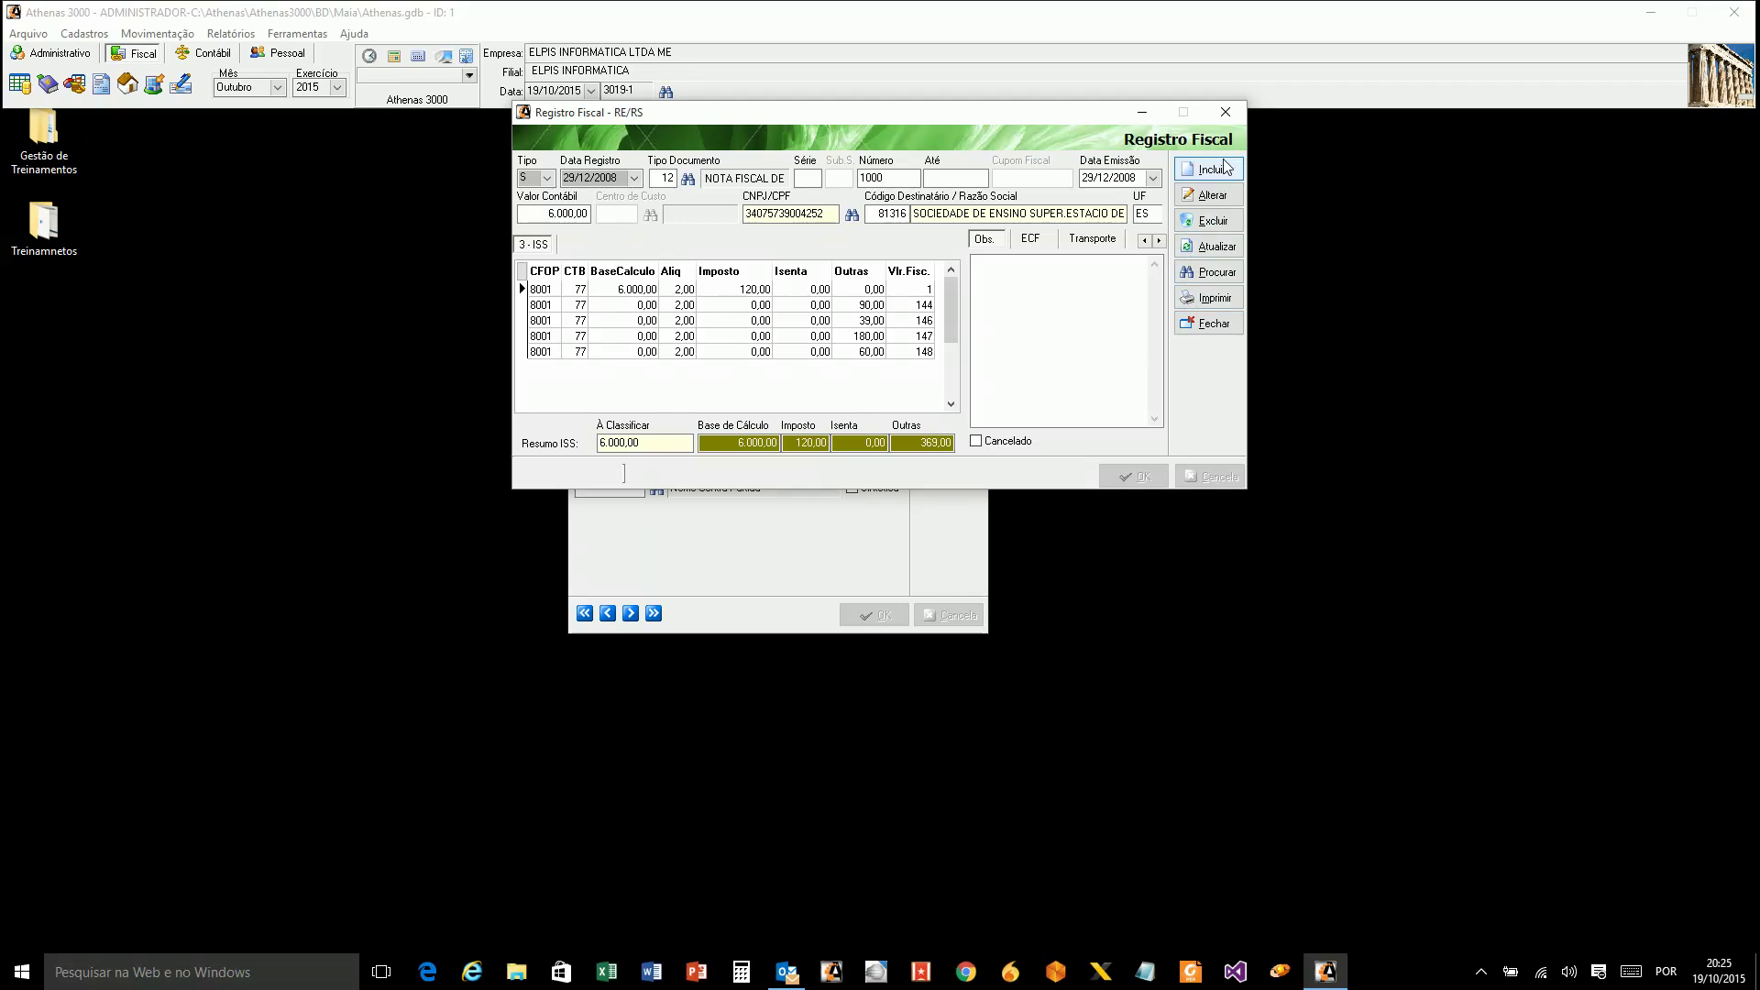
click(1229, 114)
Try to open the accounts payable and receivable entries in the Administrativo module.
click(55, 53)
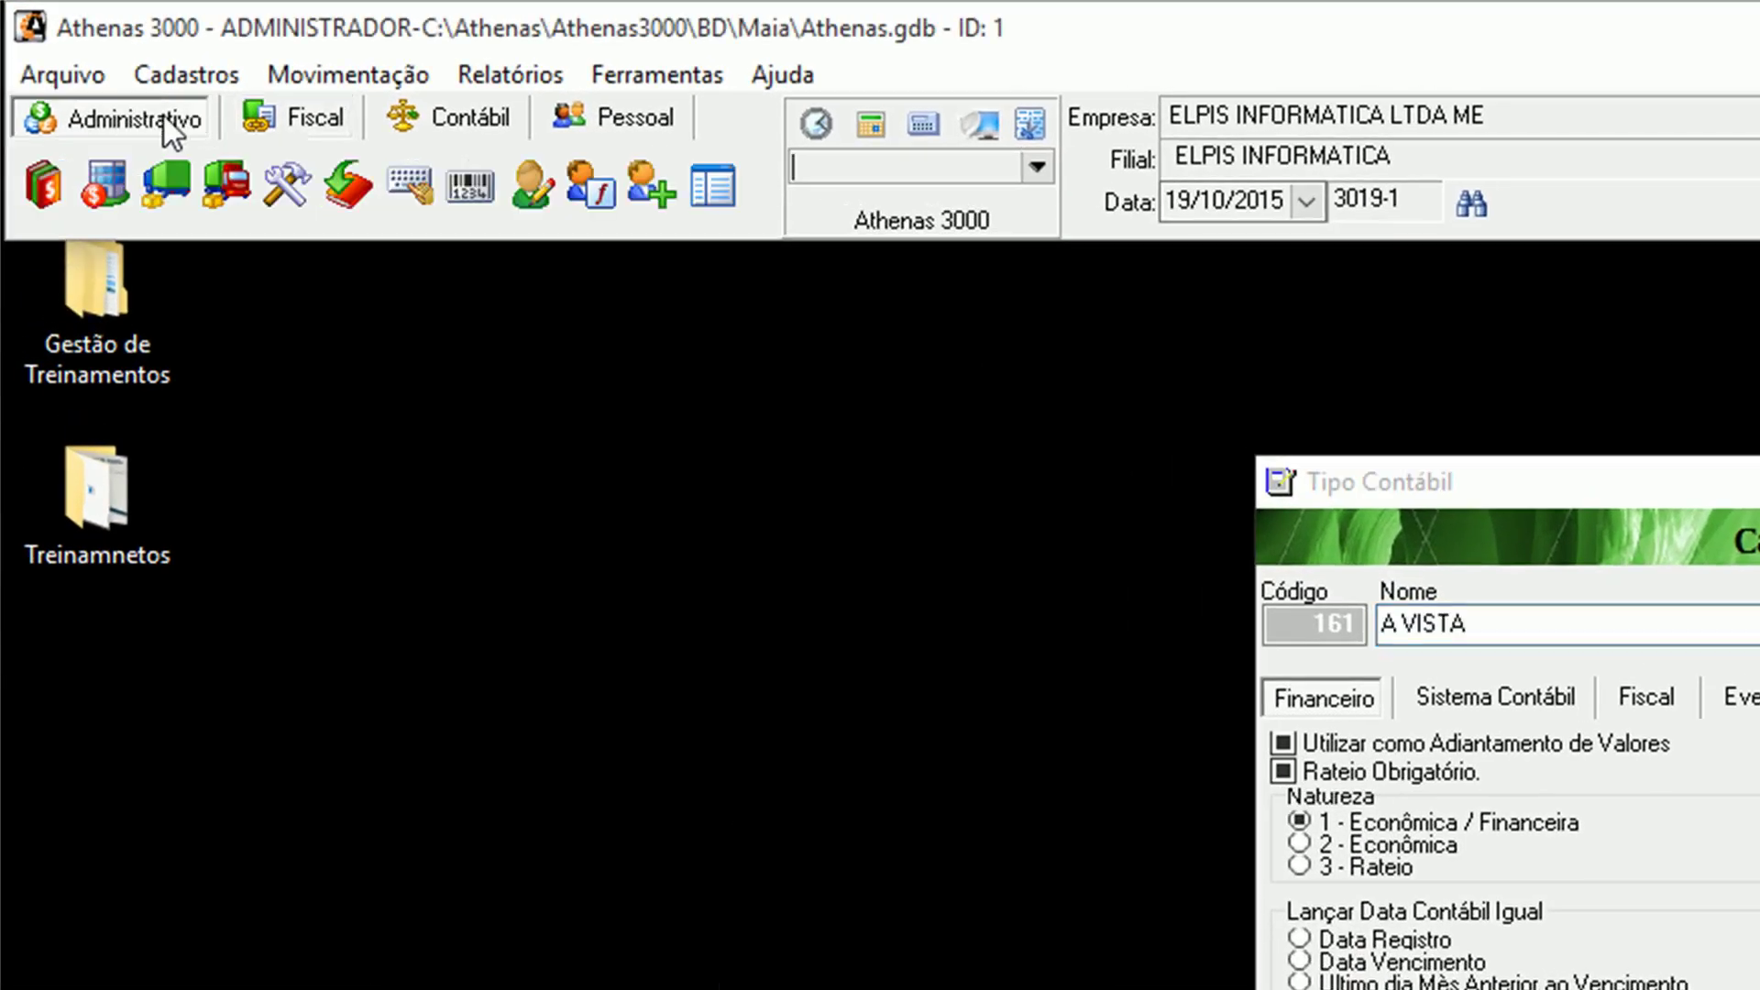
click(37, 188)
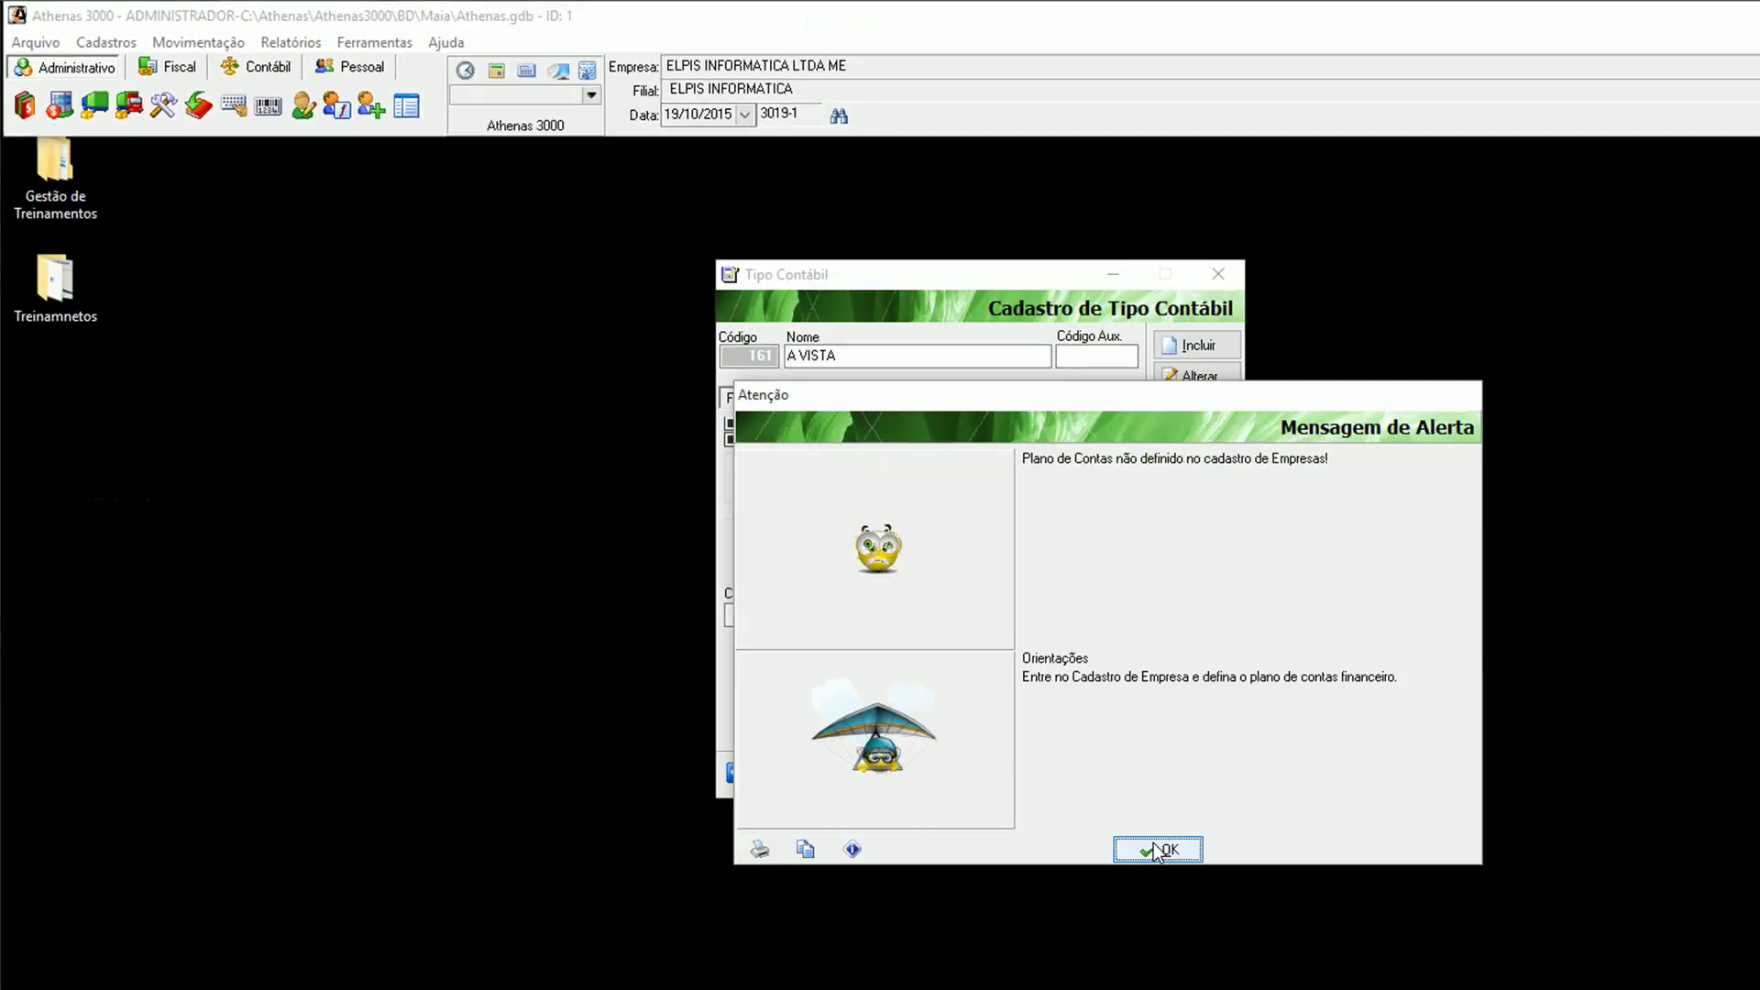
click(1156, 851)
Open the company register and check its chart of accounts under the Contabilidade 1 parameters.
click(106, 42)
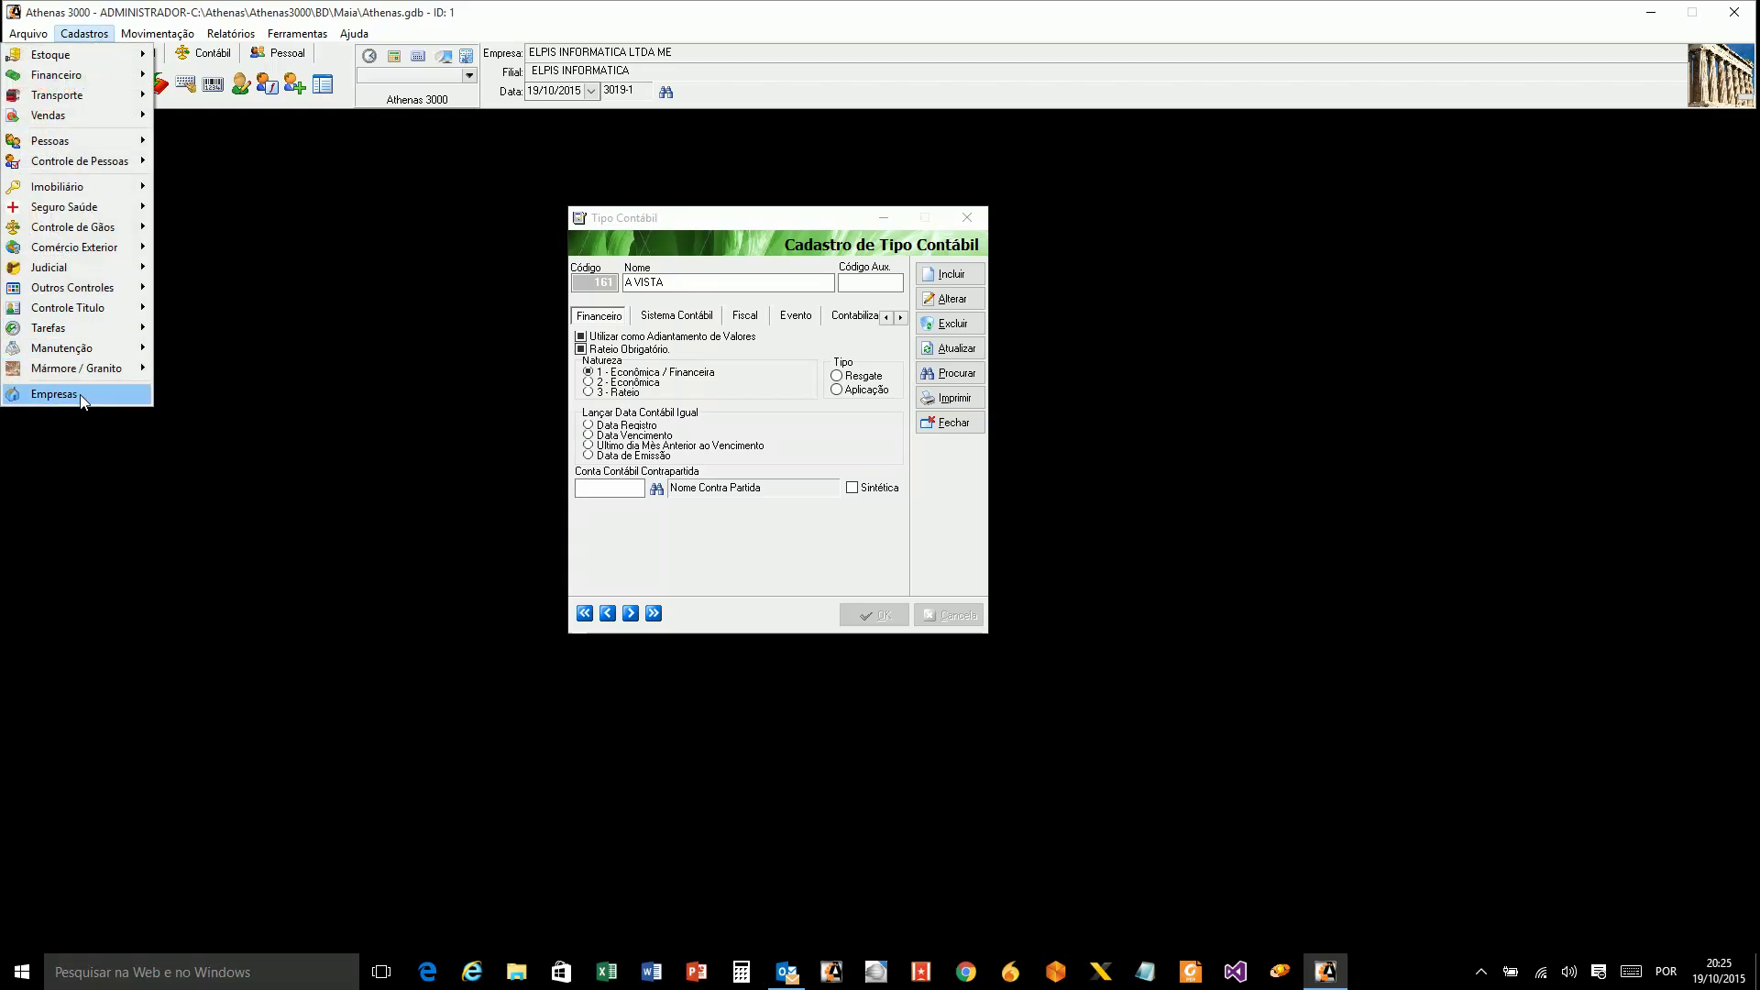
click(82, 396)
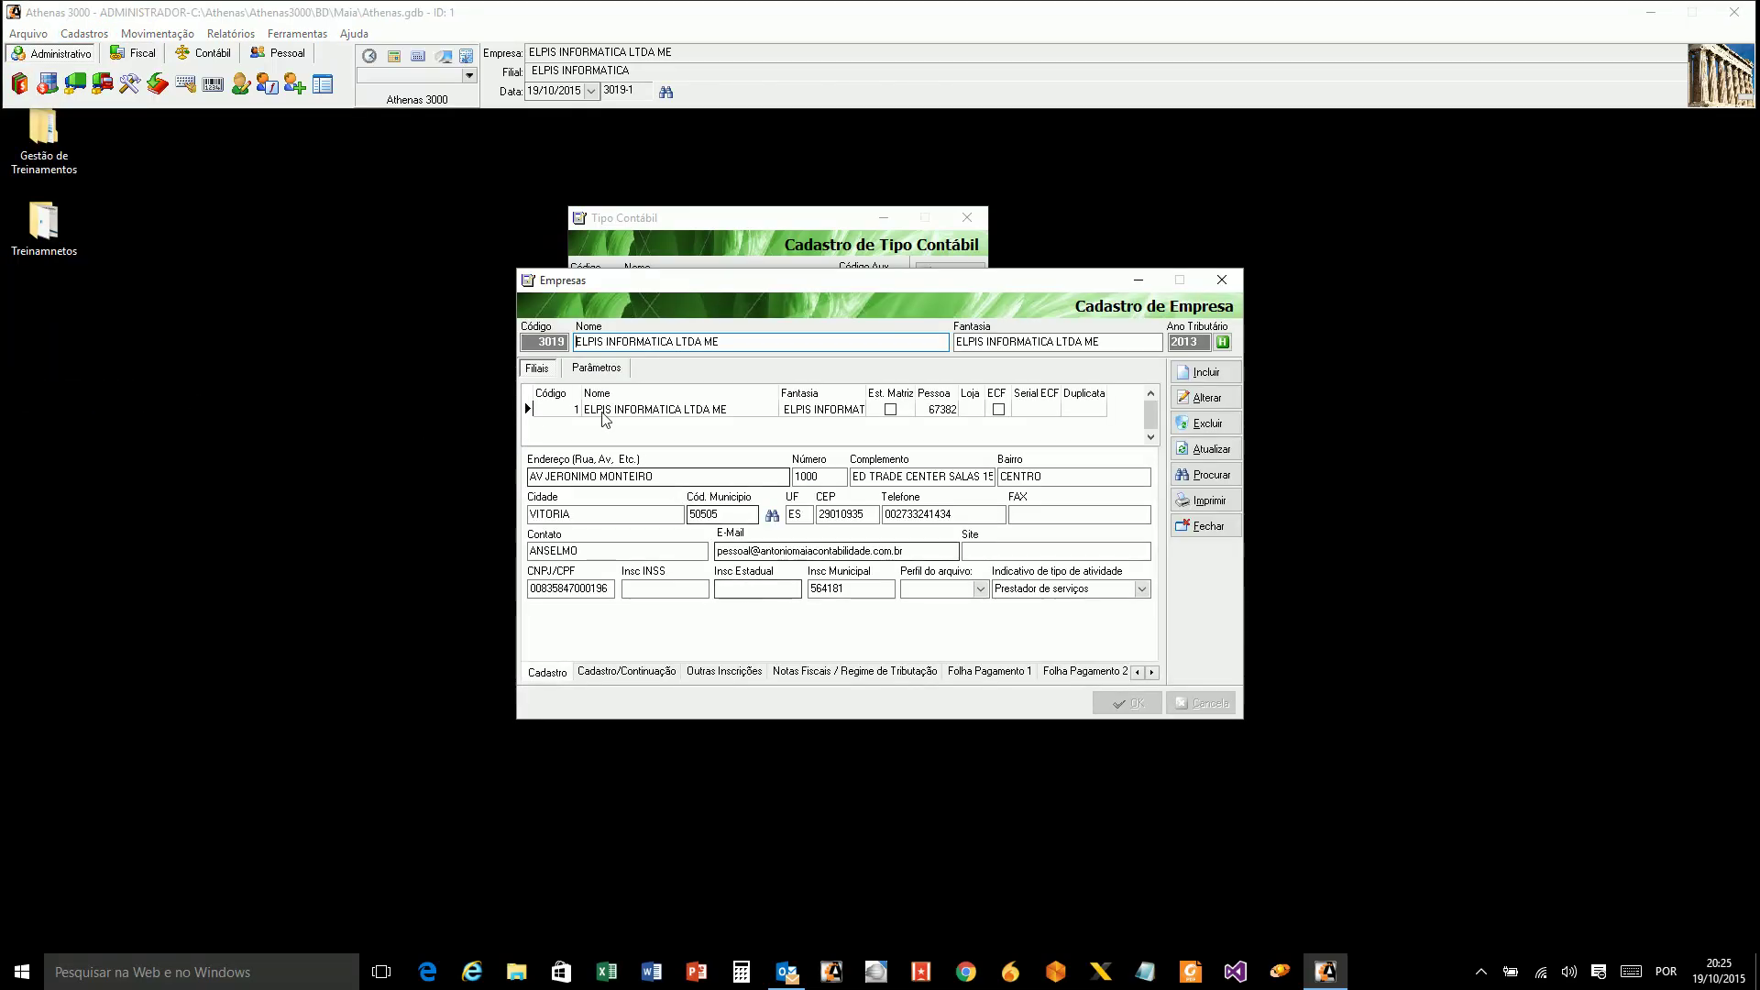
click(584, 367)
click(628, 392)
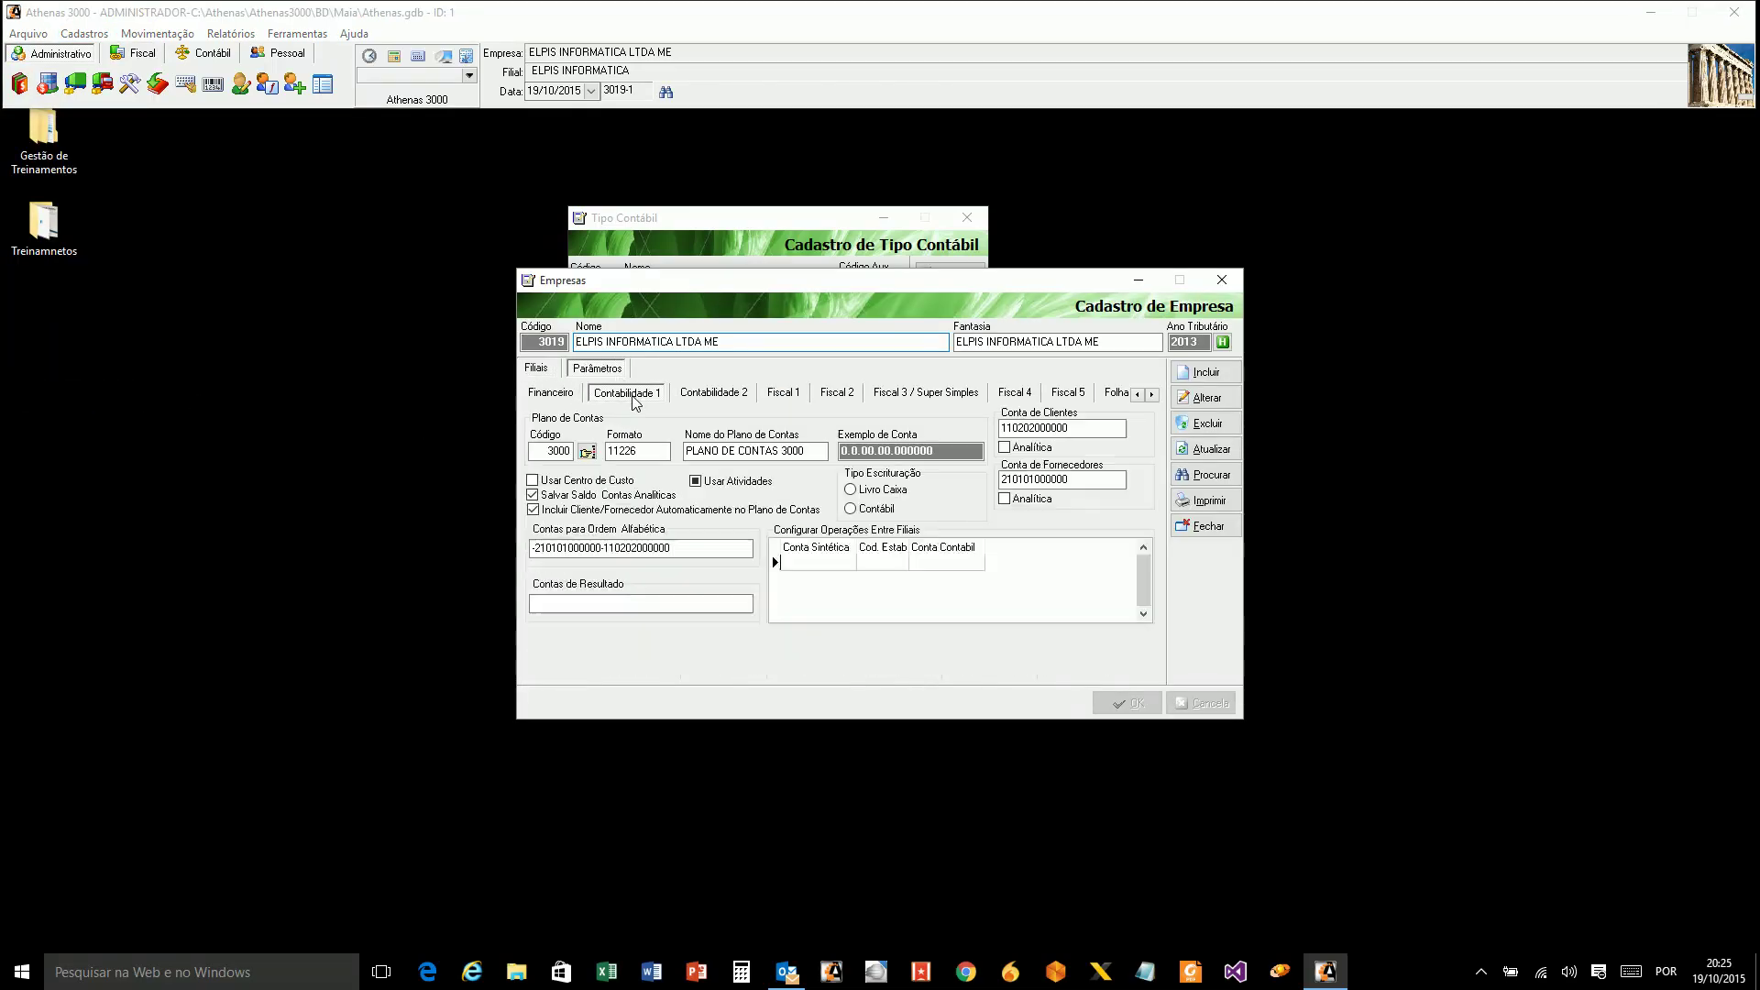
Set the Plano de Contas code to 3000 in the company's Financeiro parameters, save the record and close the register.
click(551, 393)
click(553, 456)
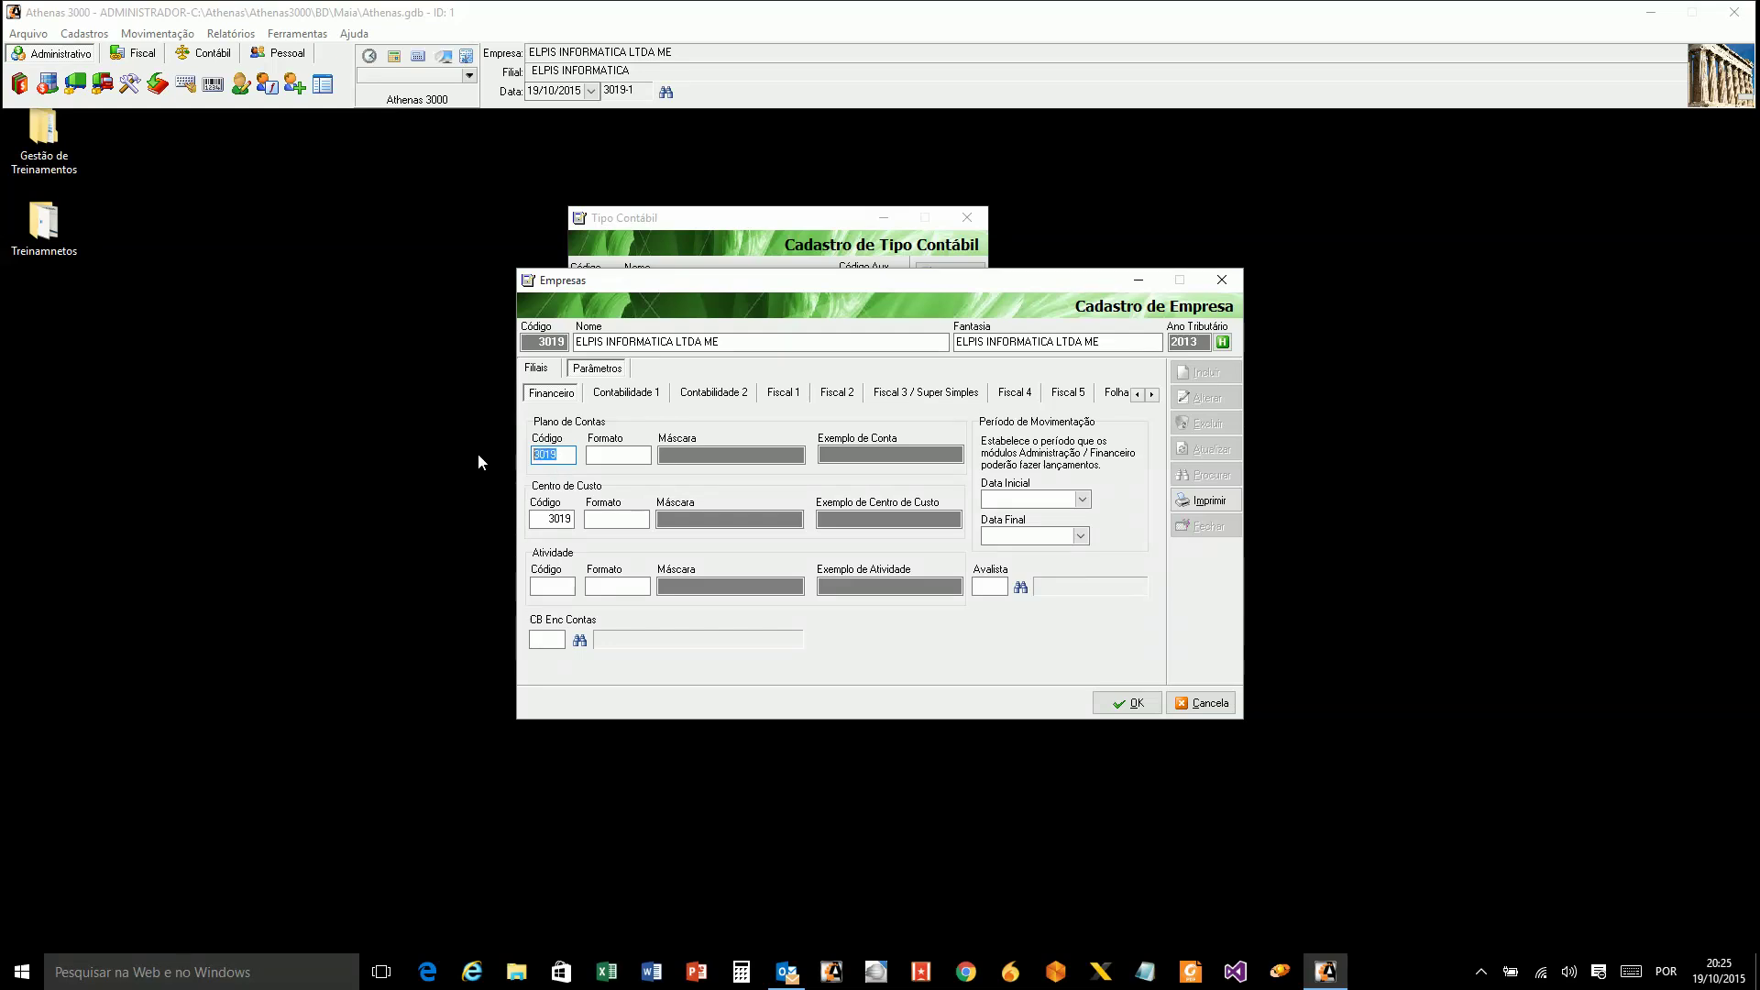
text(3000)
key(Tab)
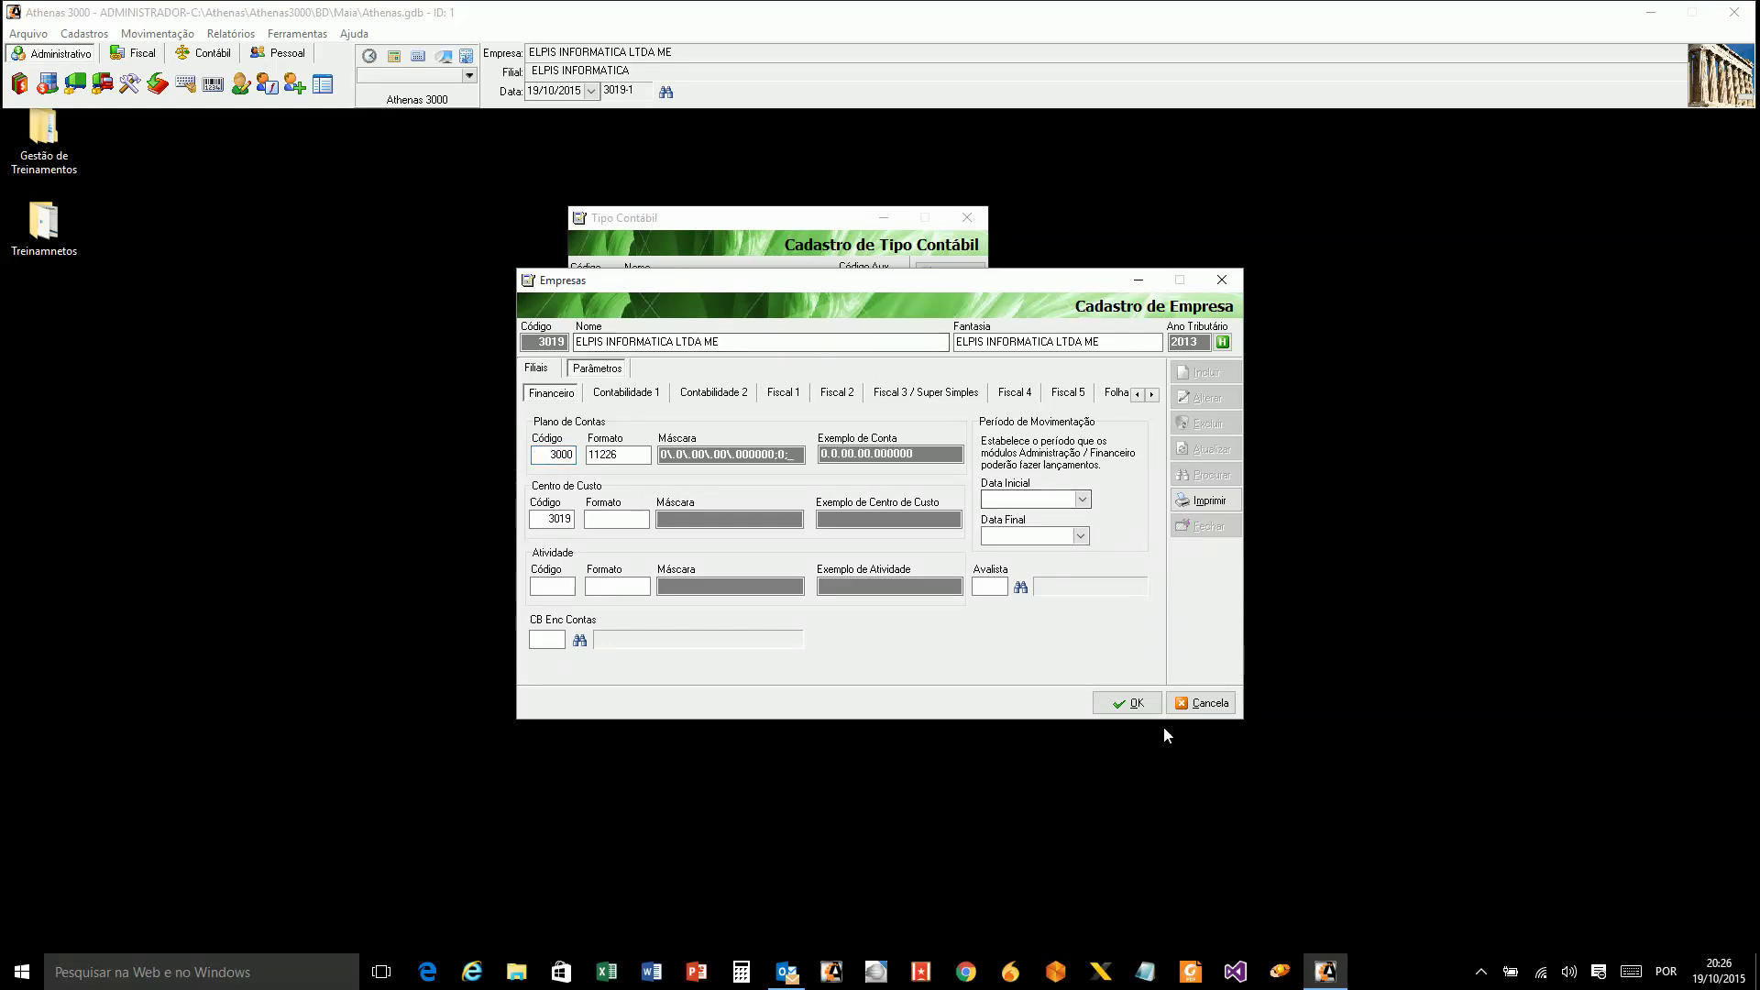
click(1156, 703)
click(1199, 526)
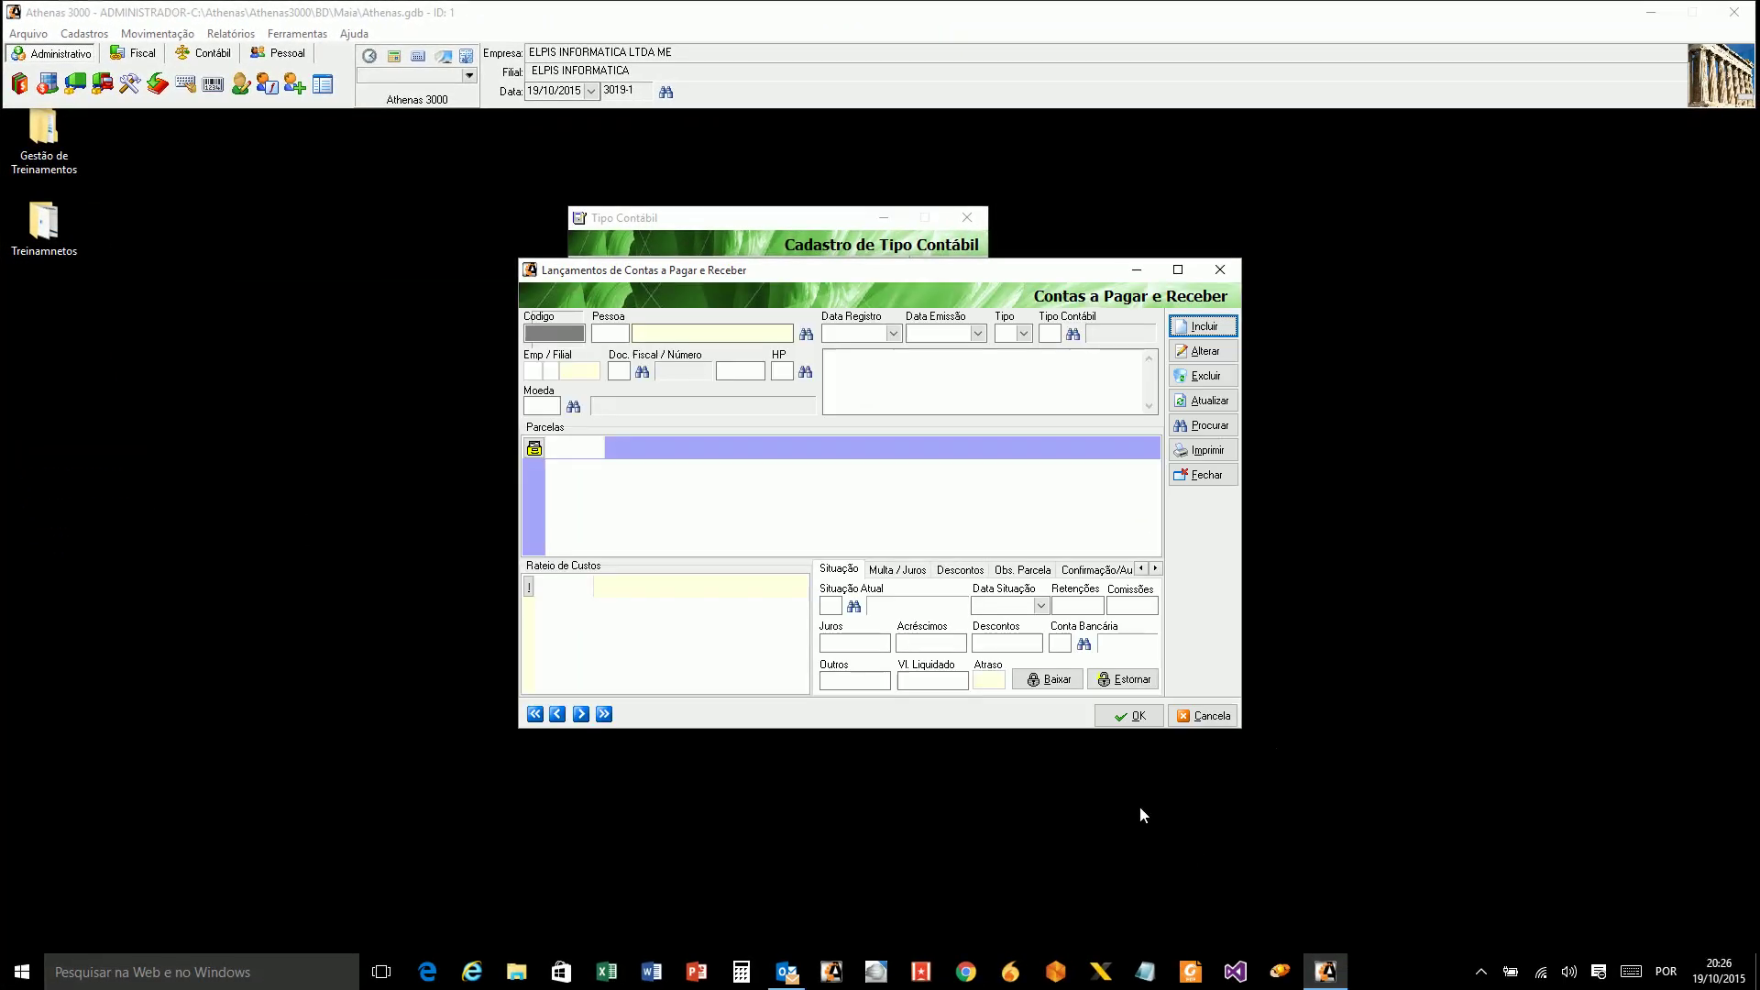
Examine the Tipo Contábil field in a new accounts payable and receivable entry and close the window.
click(1051, 336)
click(1212, 271)
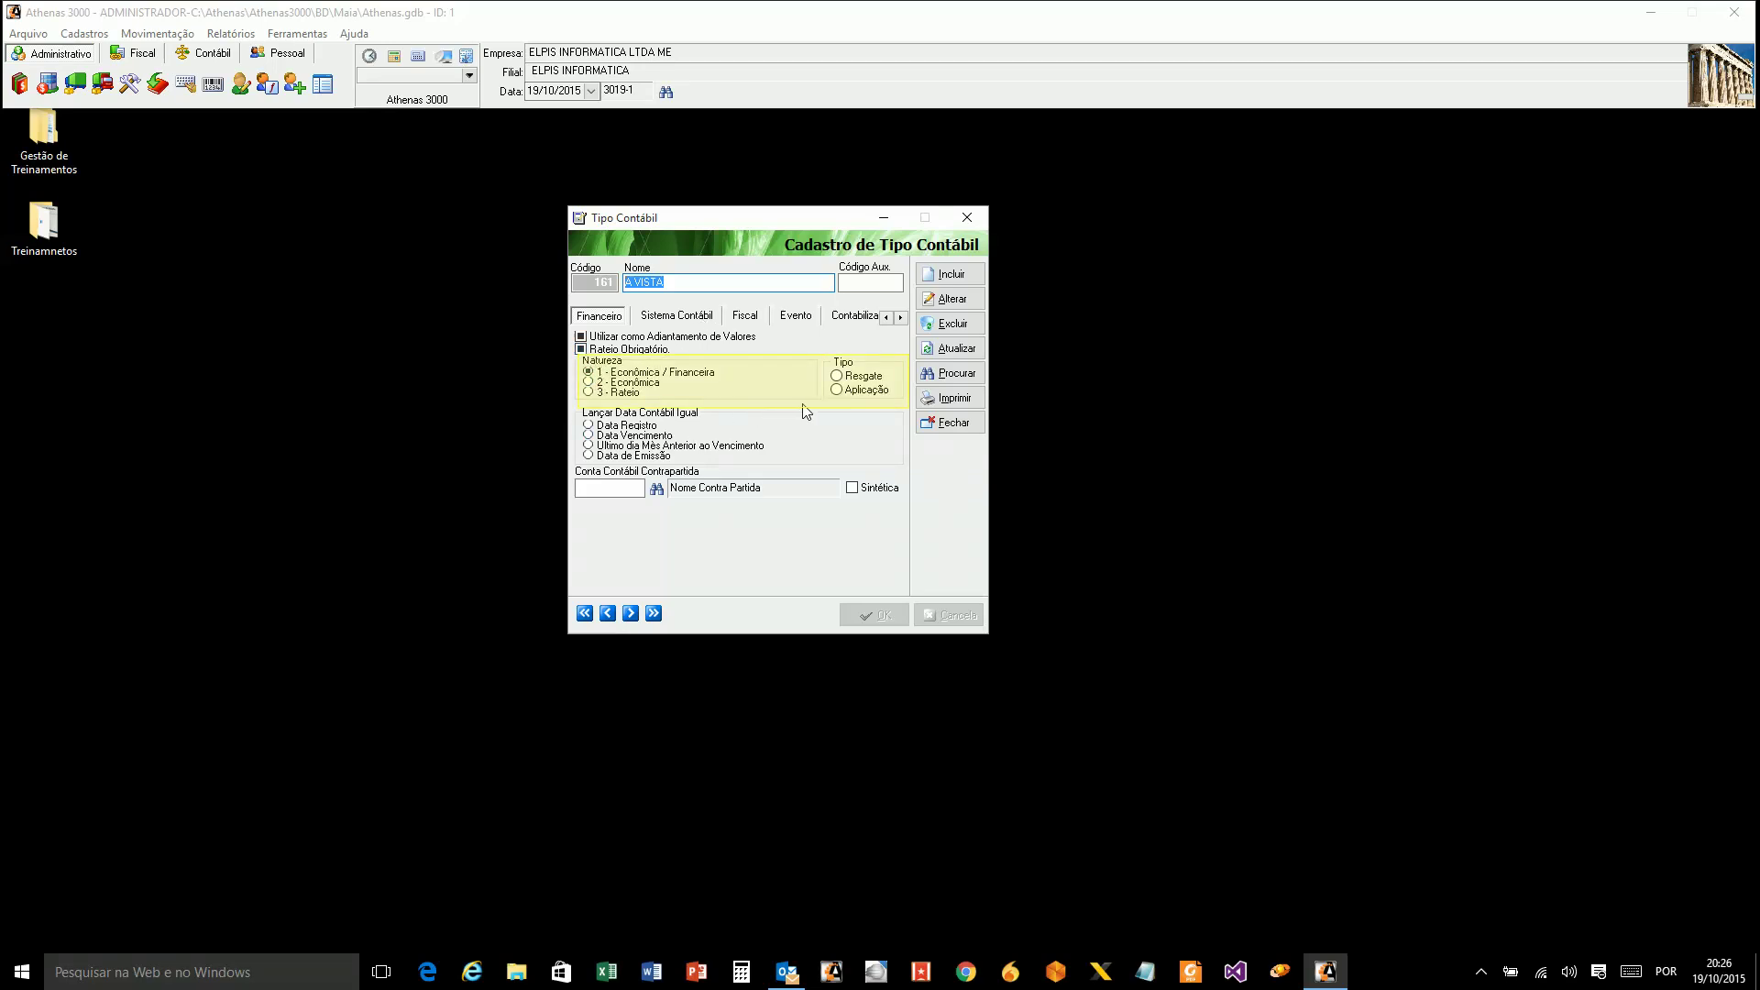
Try the Natureza options in the Financeiro settings of the A VISTA accounting type, discarding the change.
click(589, 392)
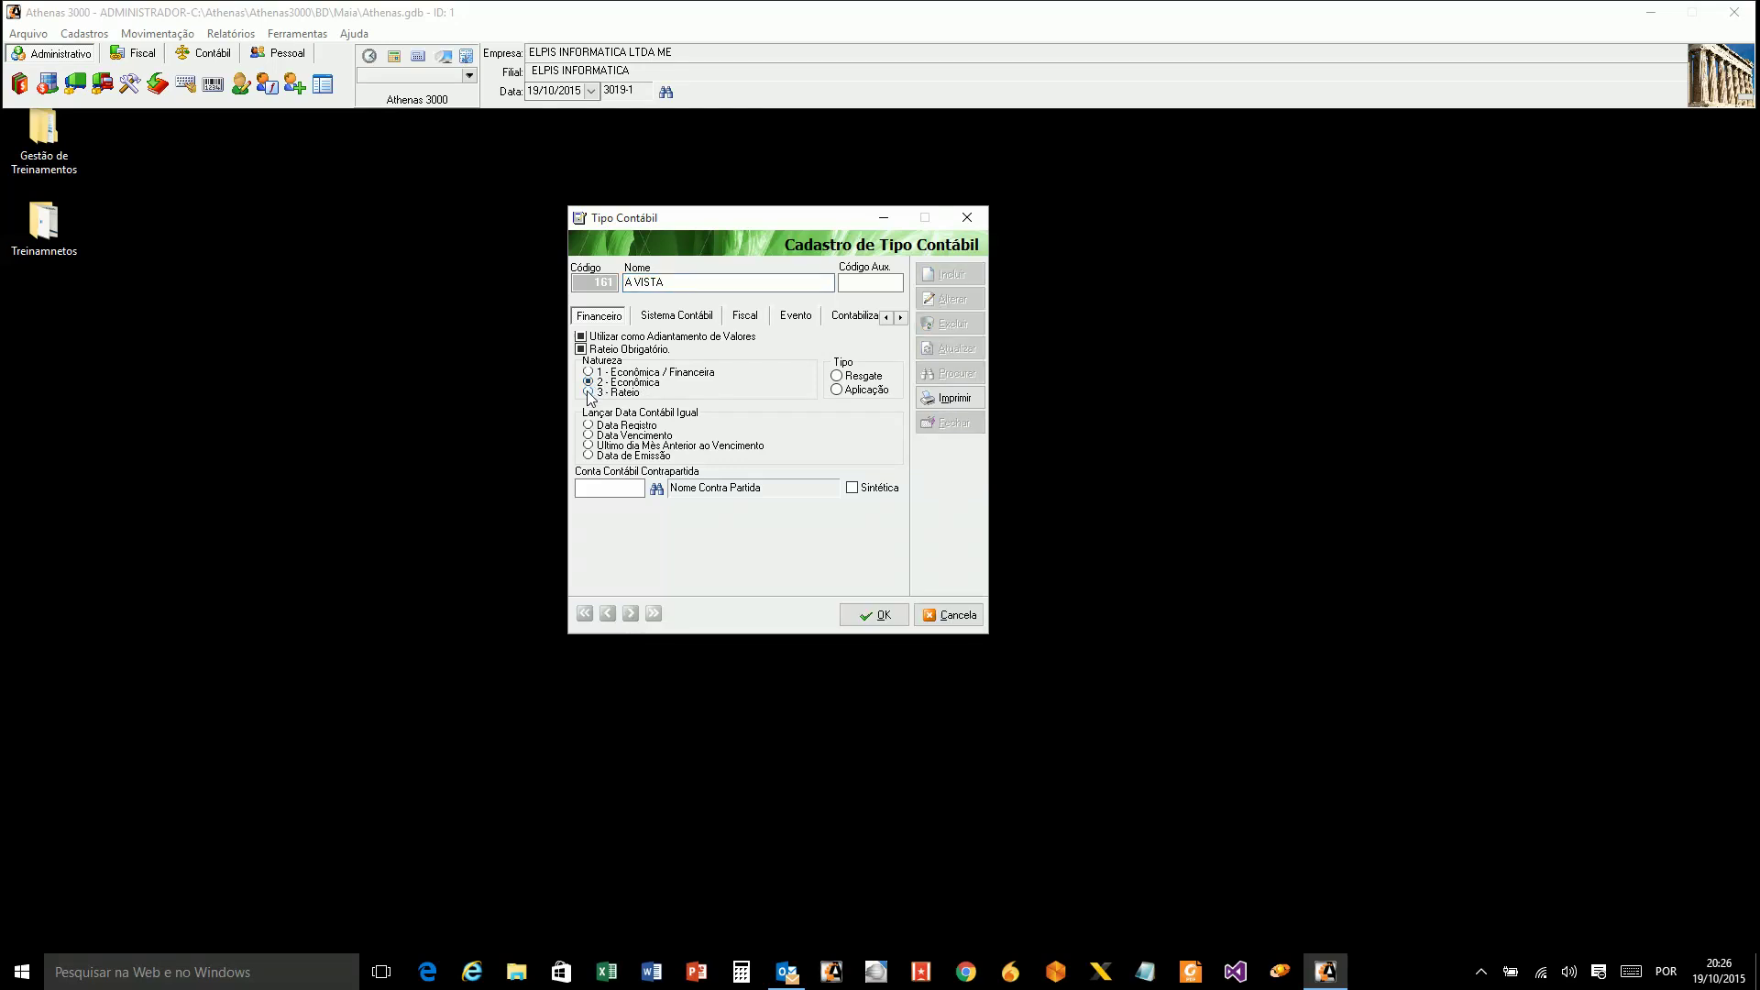
click(589, 372)
click(934, 614)
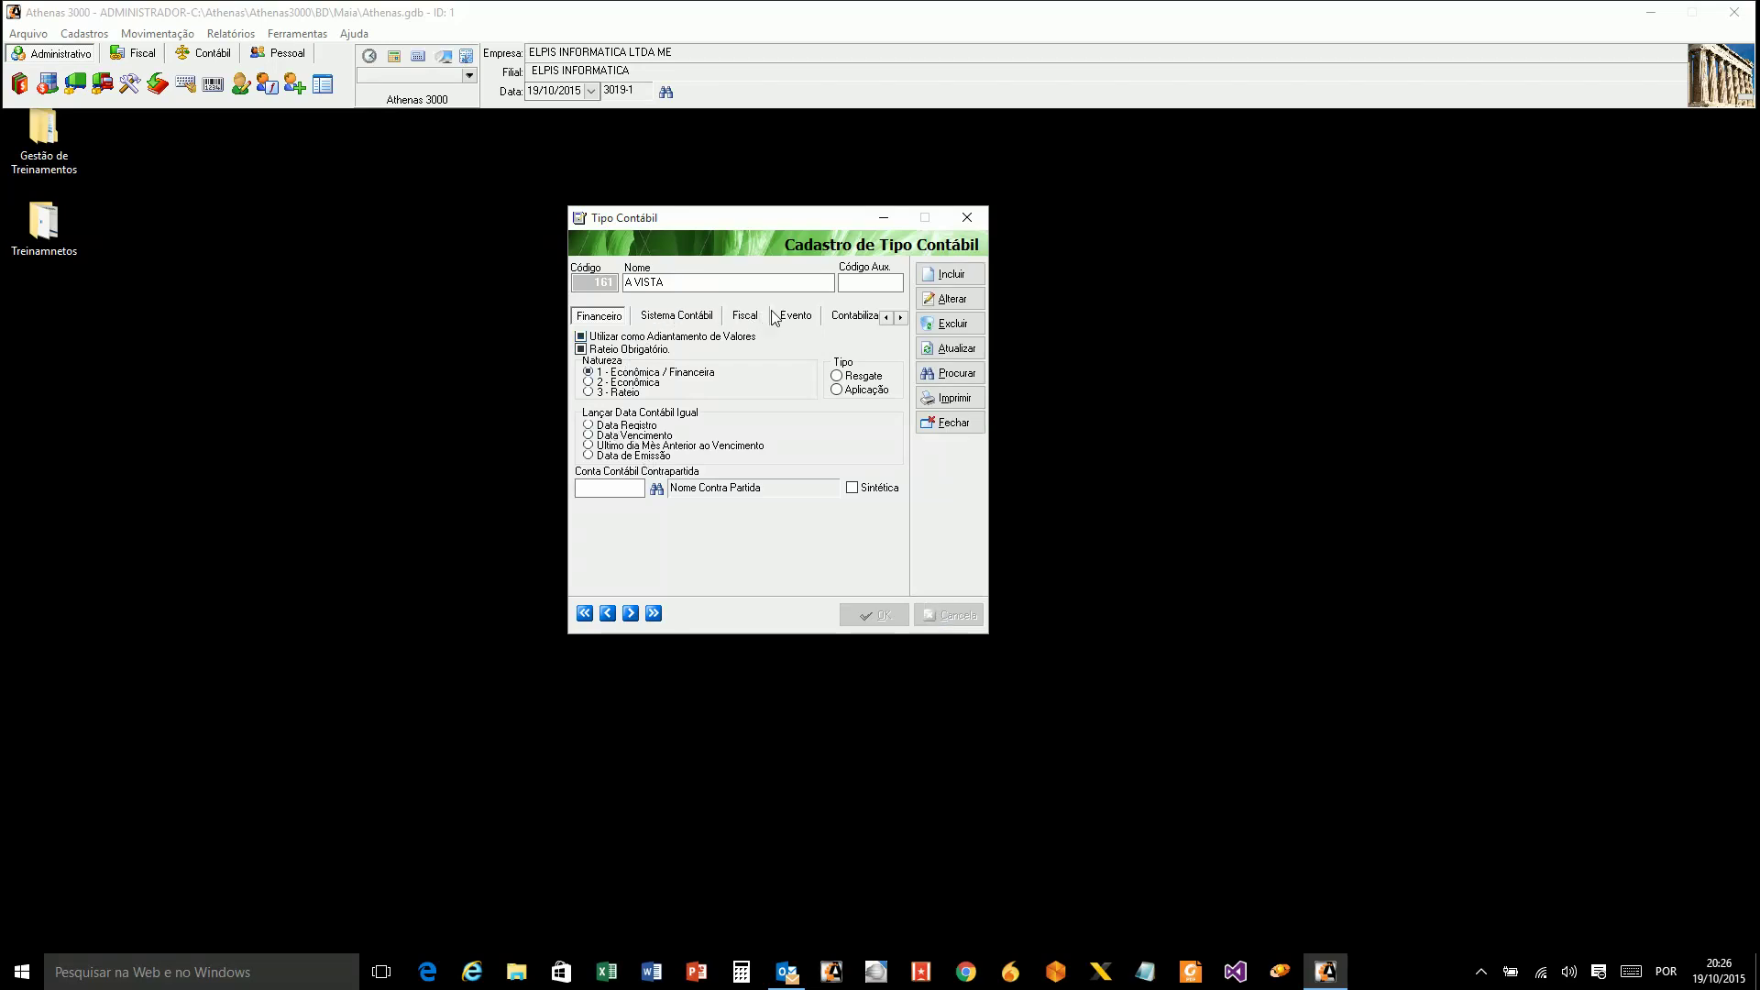
Enable Não Provisionar Cliente / Fornecedor in the Contabilização settings of the A VISTA accounting type and save it.
click(843, 317)
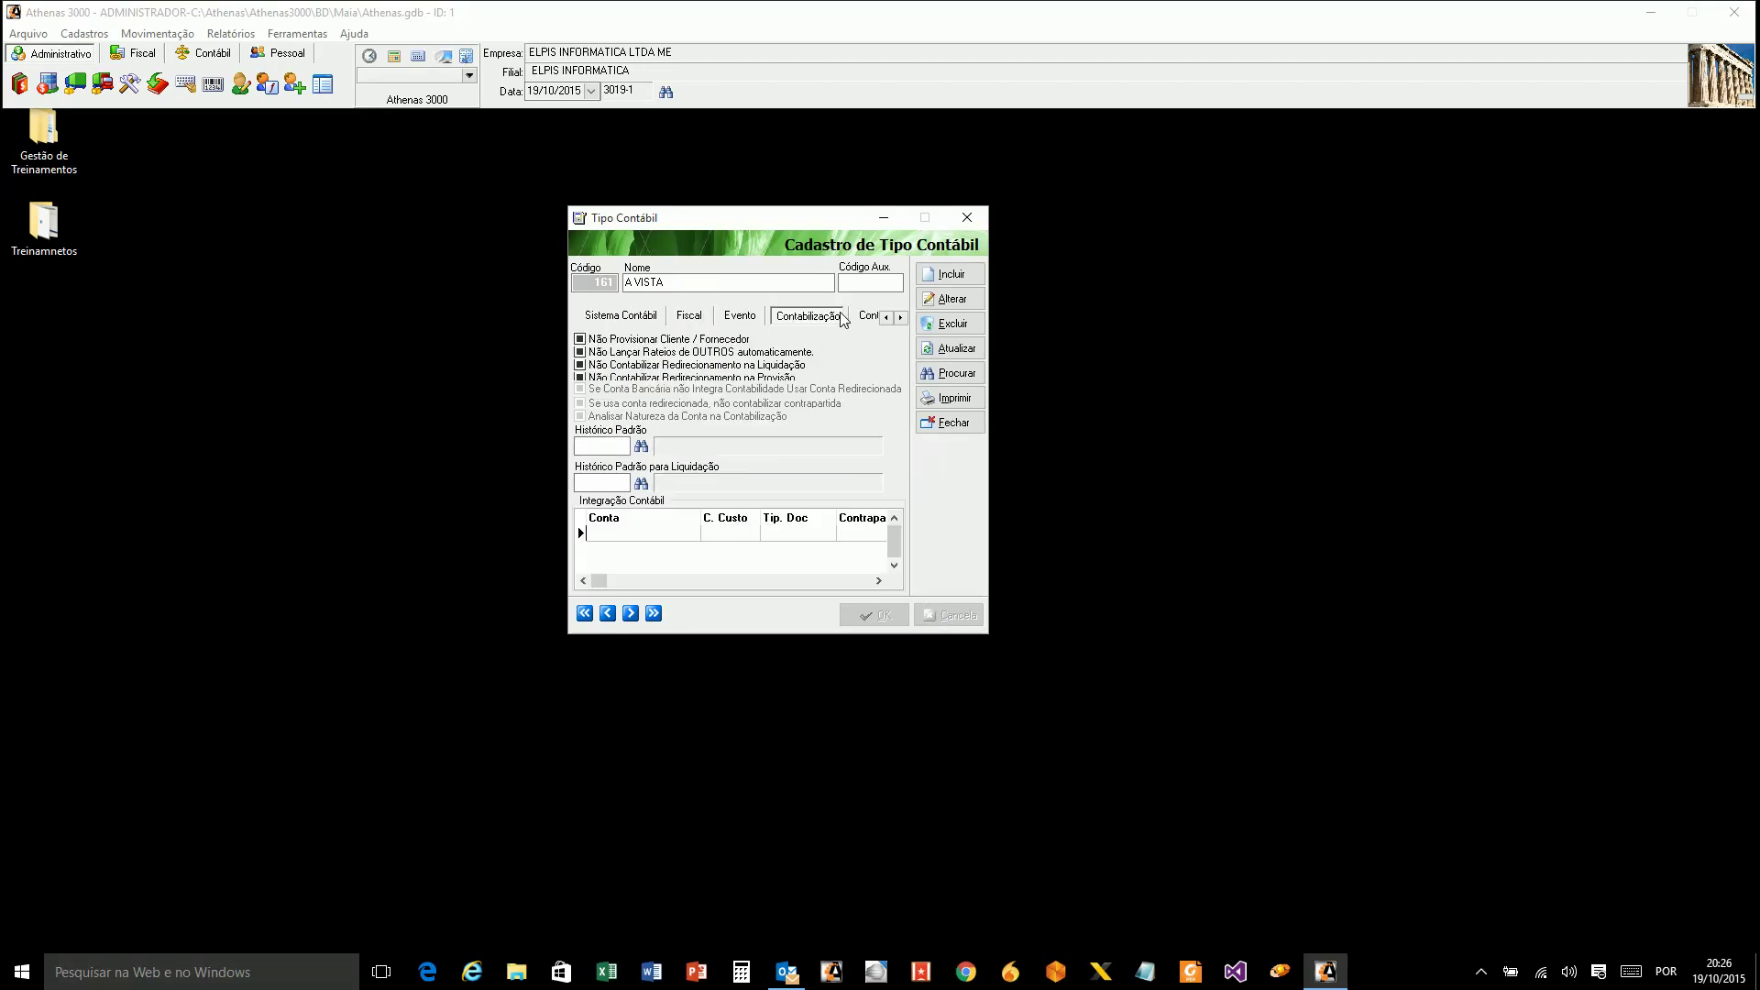
click(647, 341)
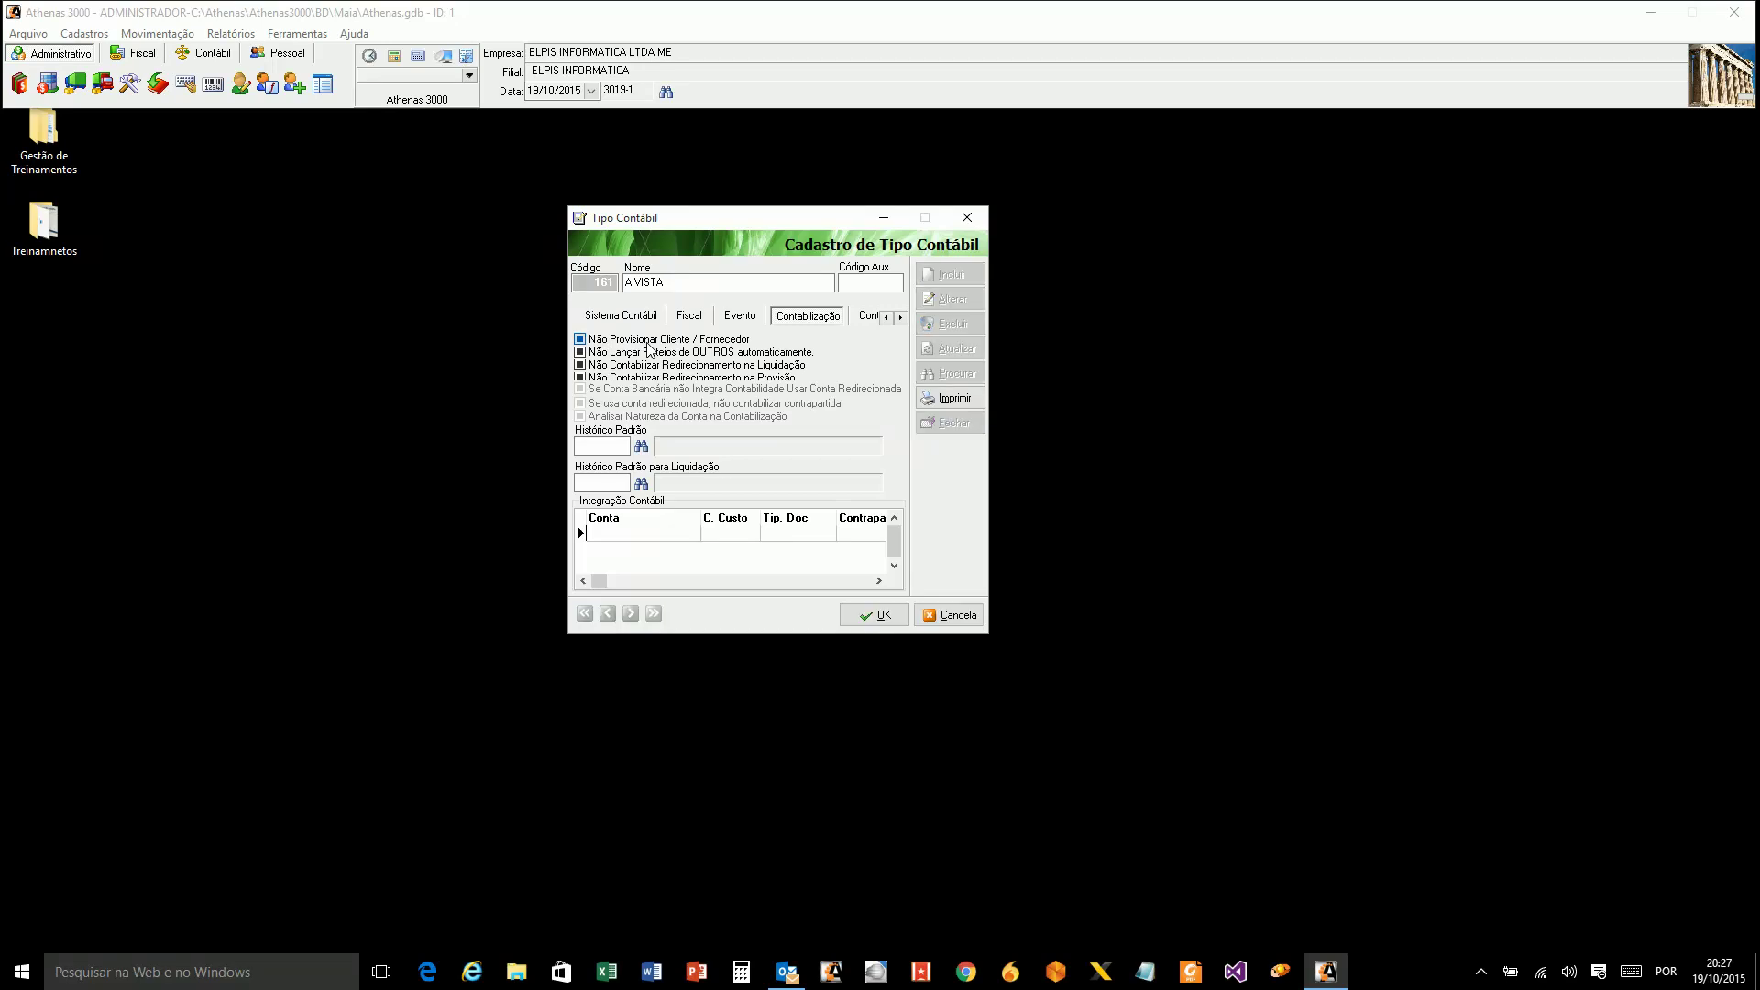
click(881, 616)
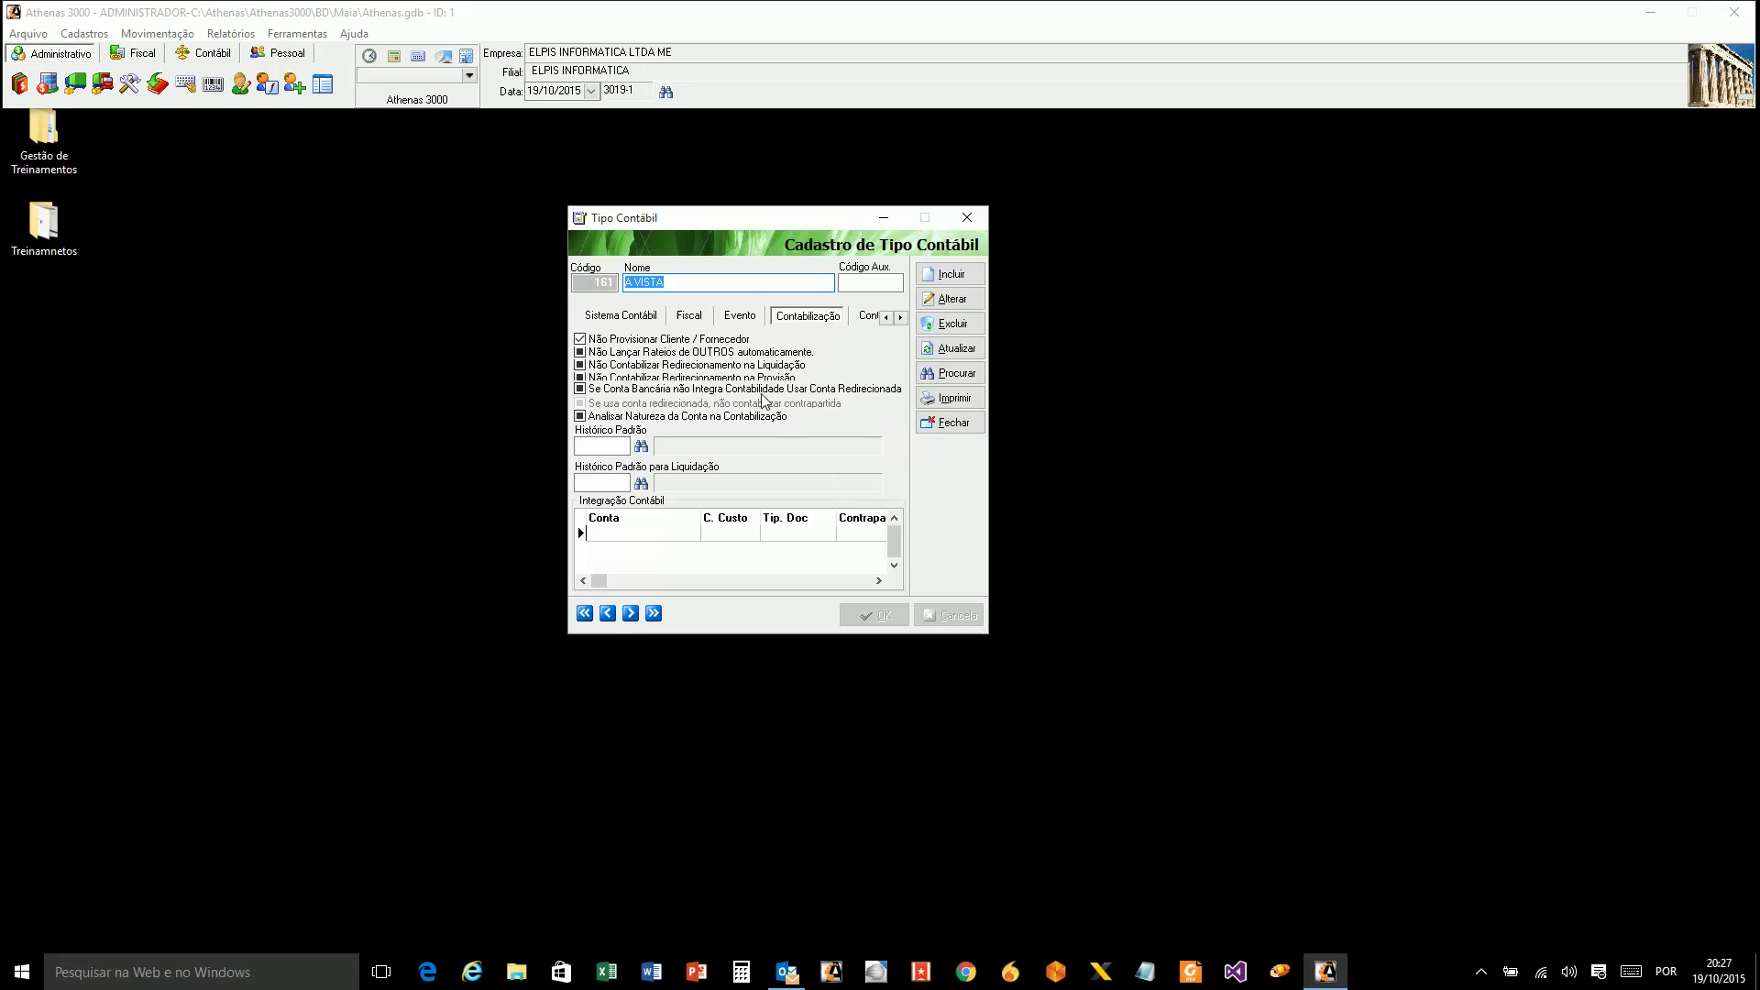
Examine the Fiscal and Contabilização 2 settings of the A VISTA accounting type and close its register.
click(690, 316)
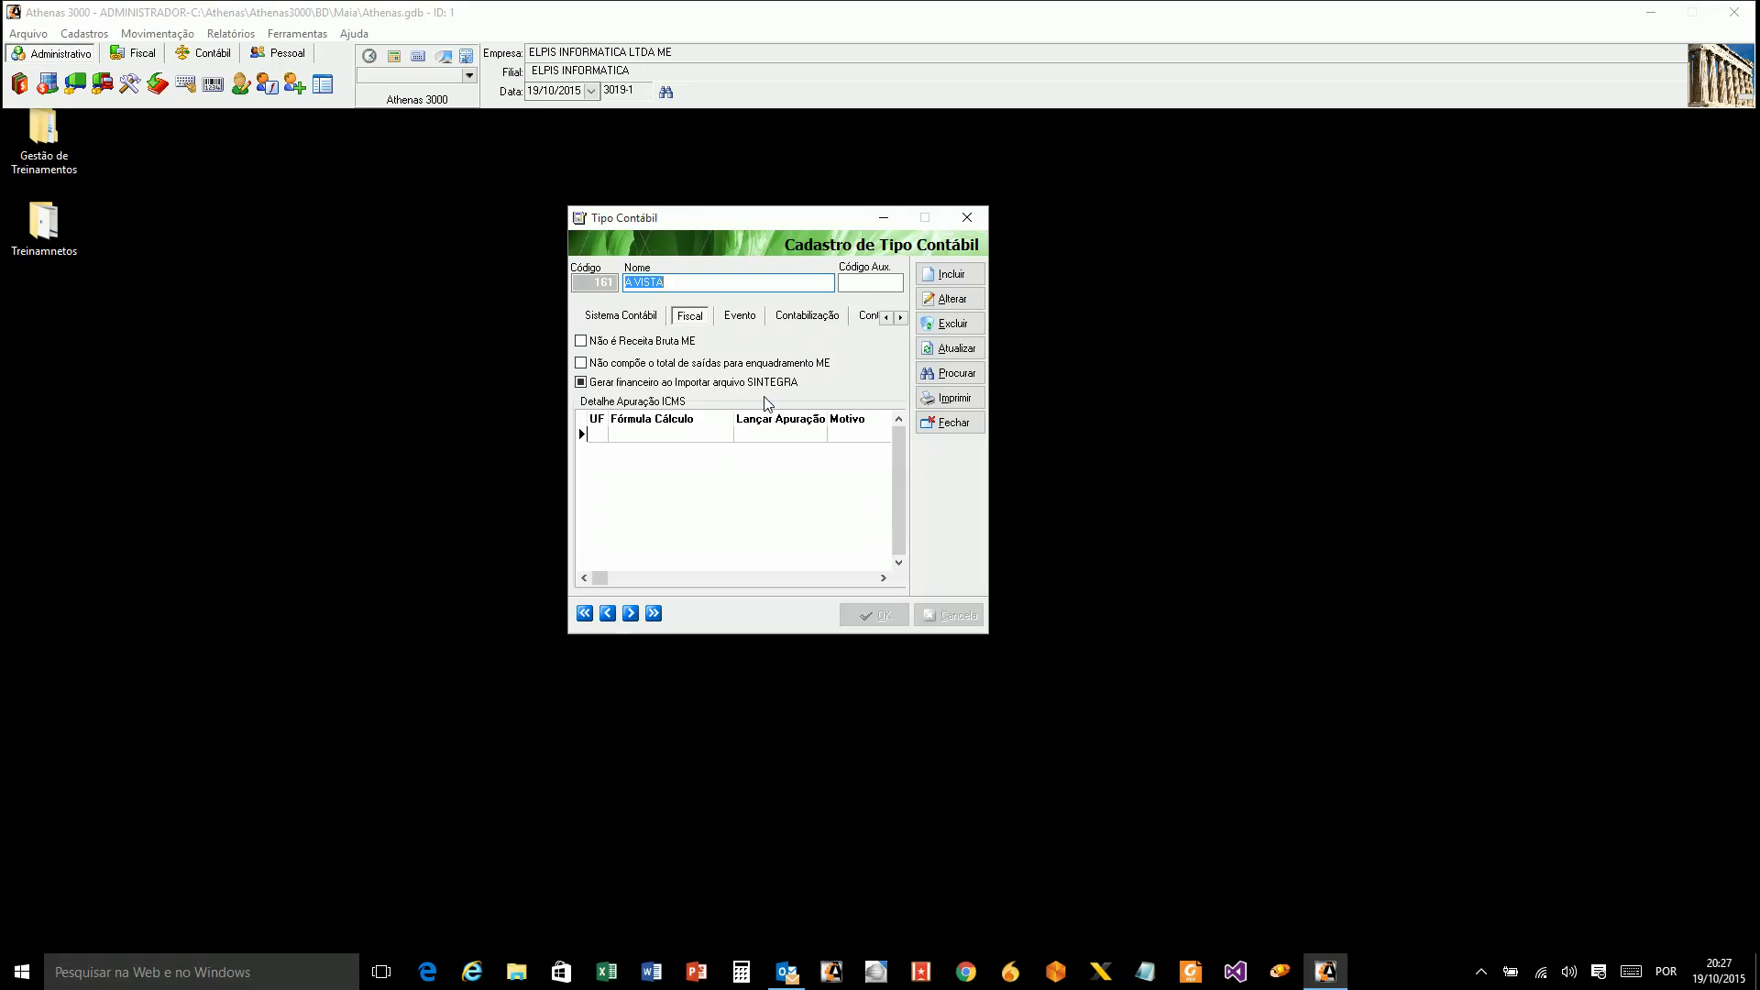
click(861, 317)
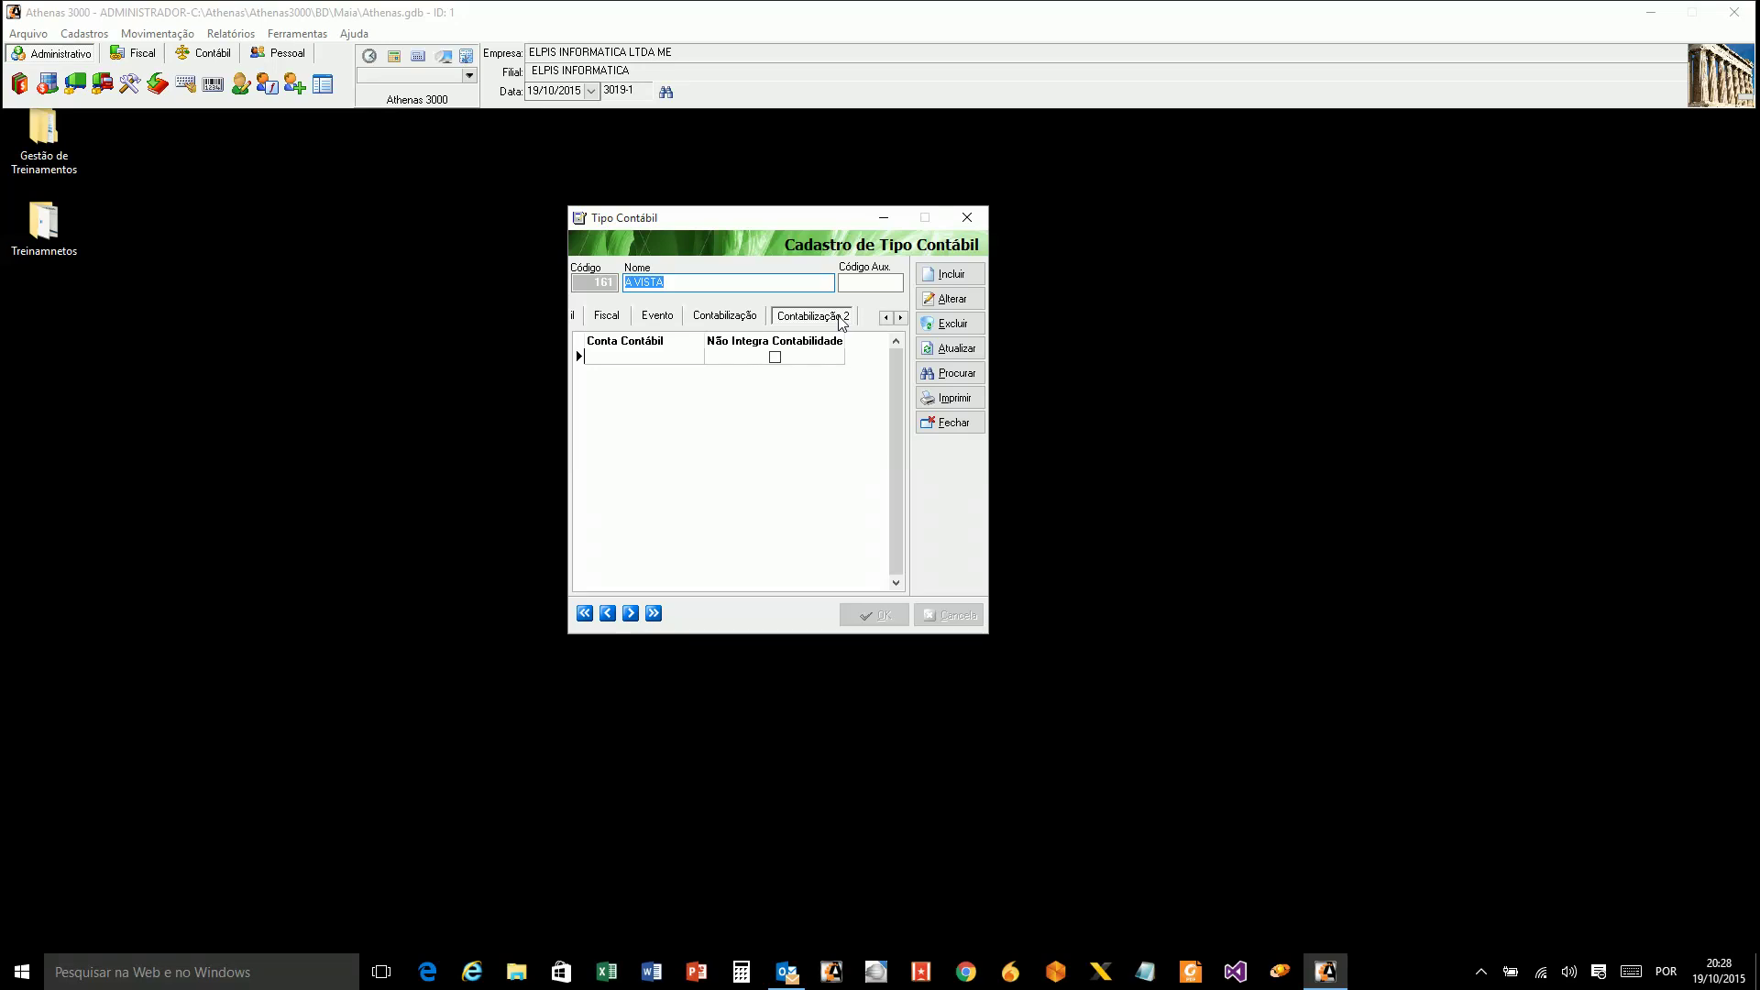
click(951, 422)
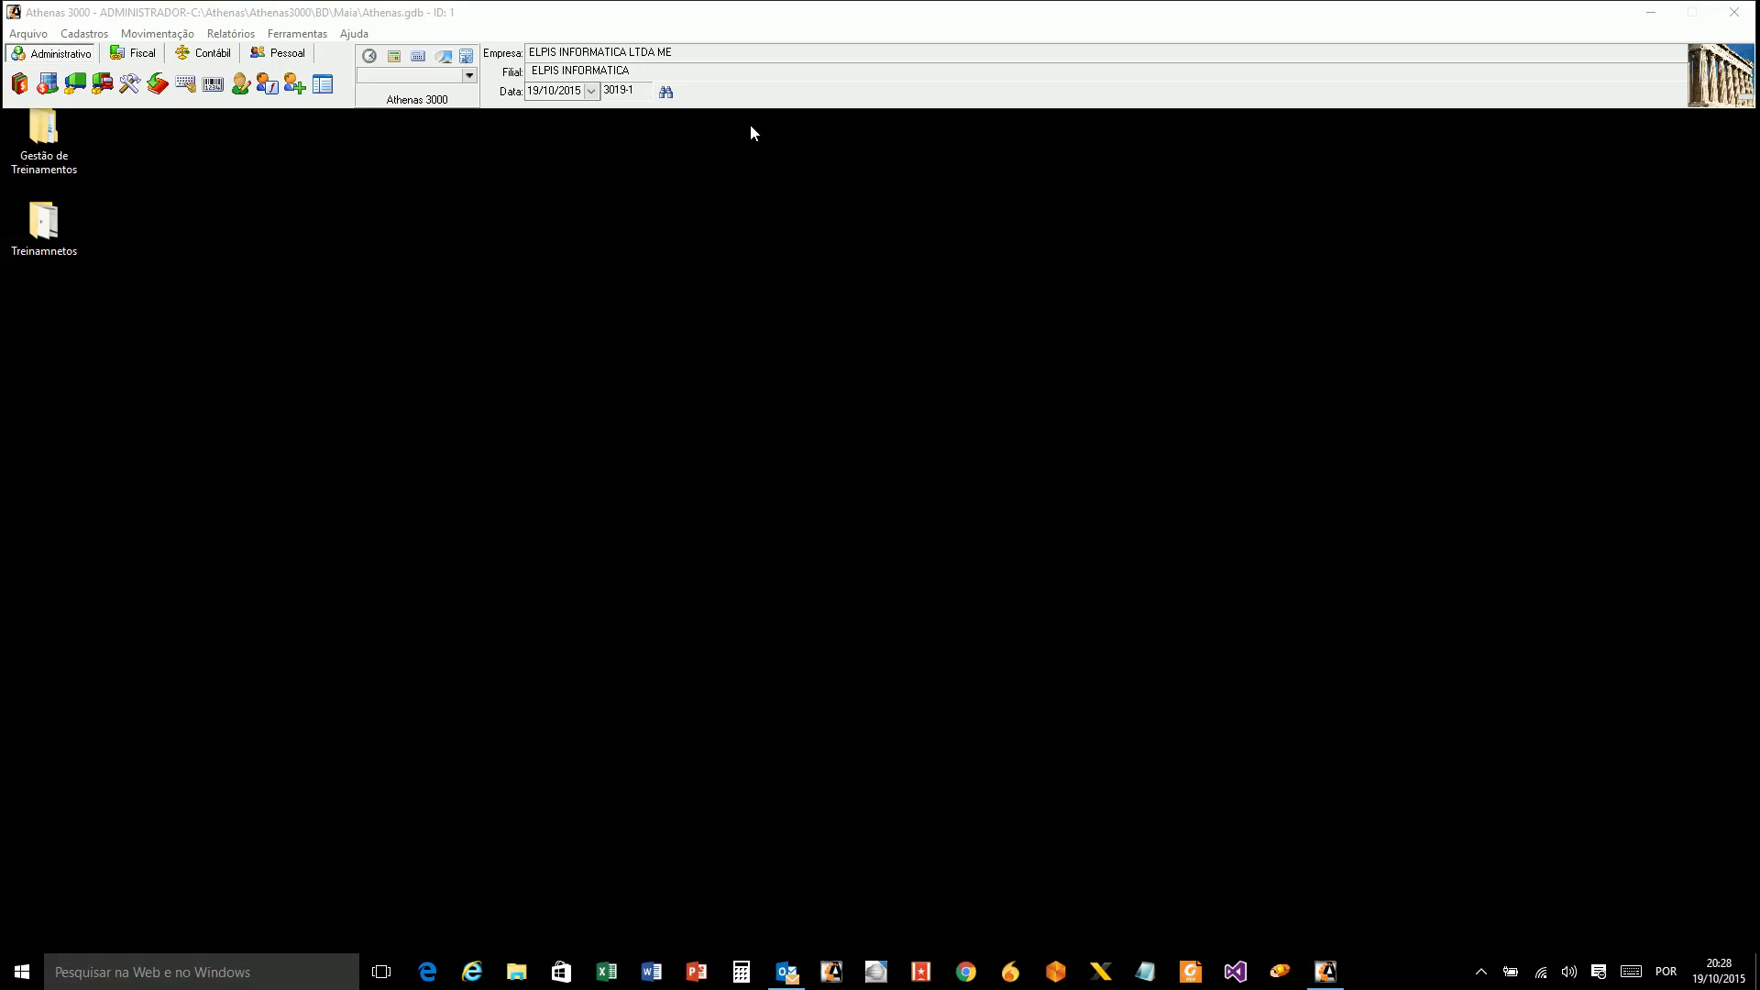
Open the Códigos Fiscais (CFOP) parameter register of the Fiscal module and reposition its window.
click(121, 53)
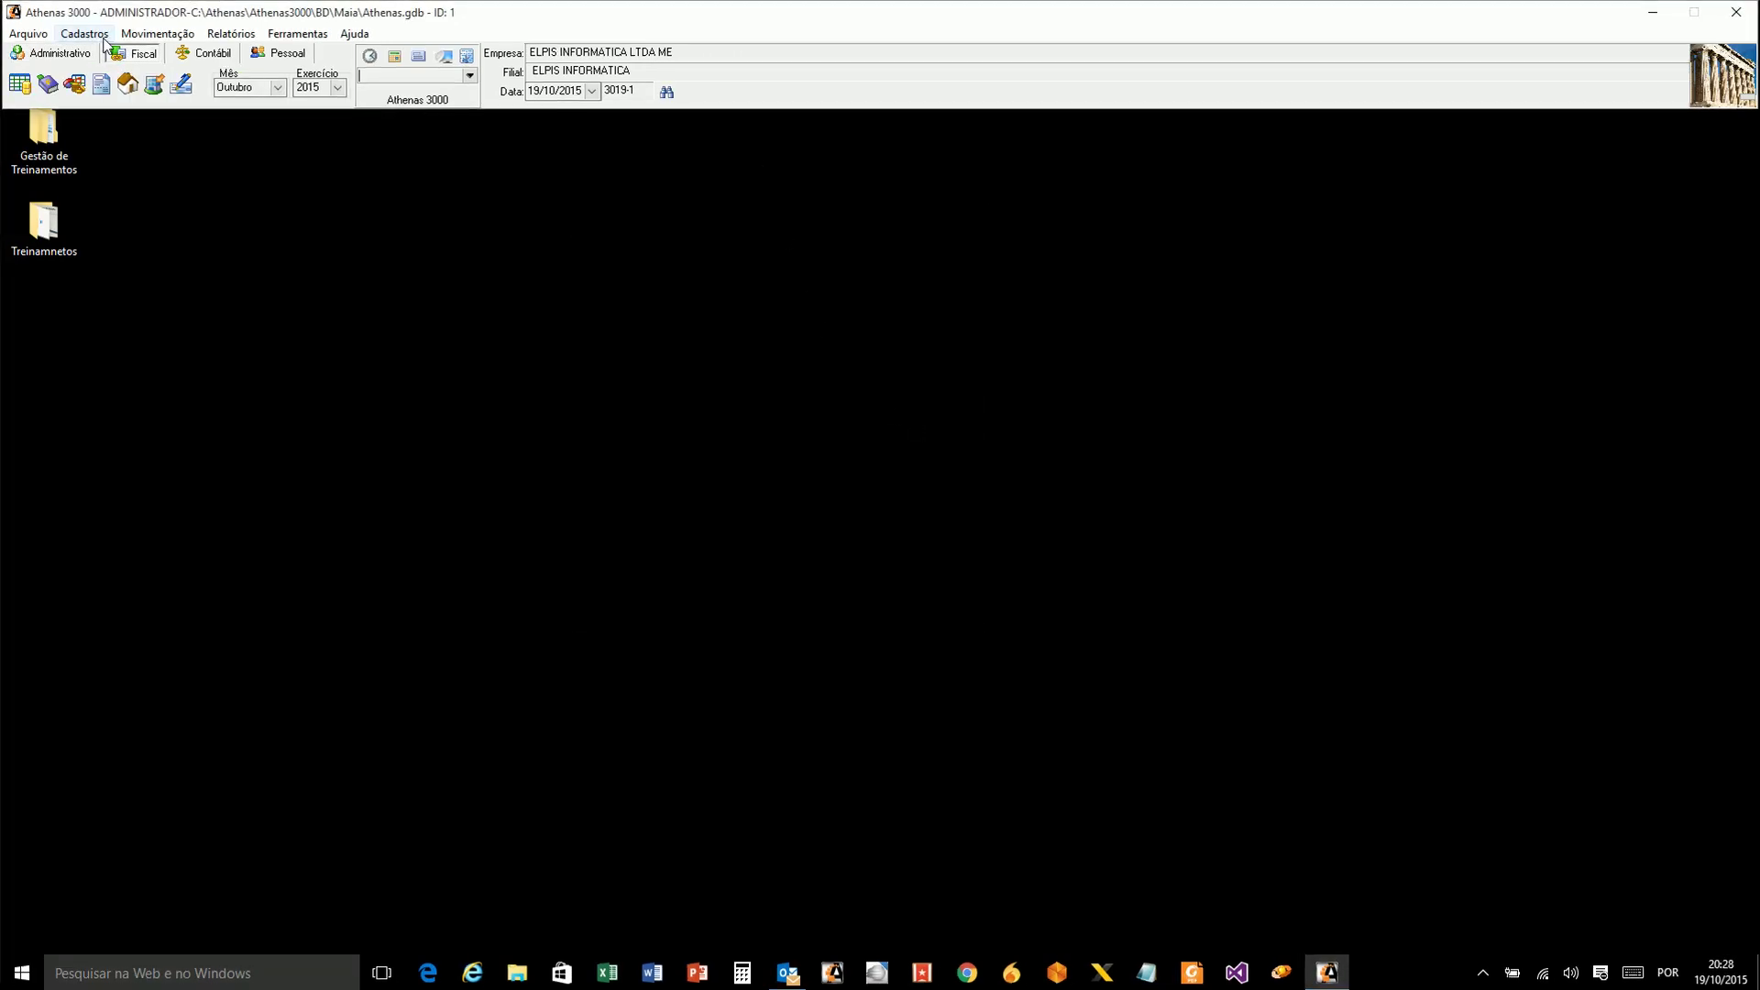
click(103, 37)
mouse_move(73, 75)
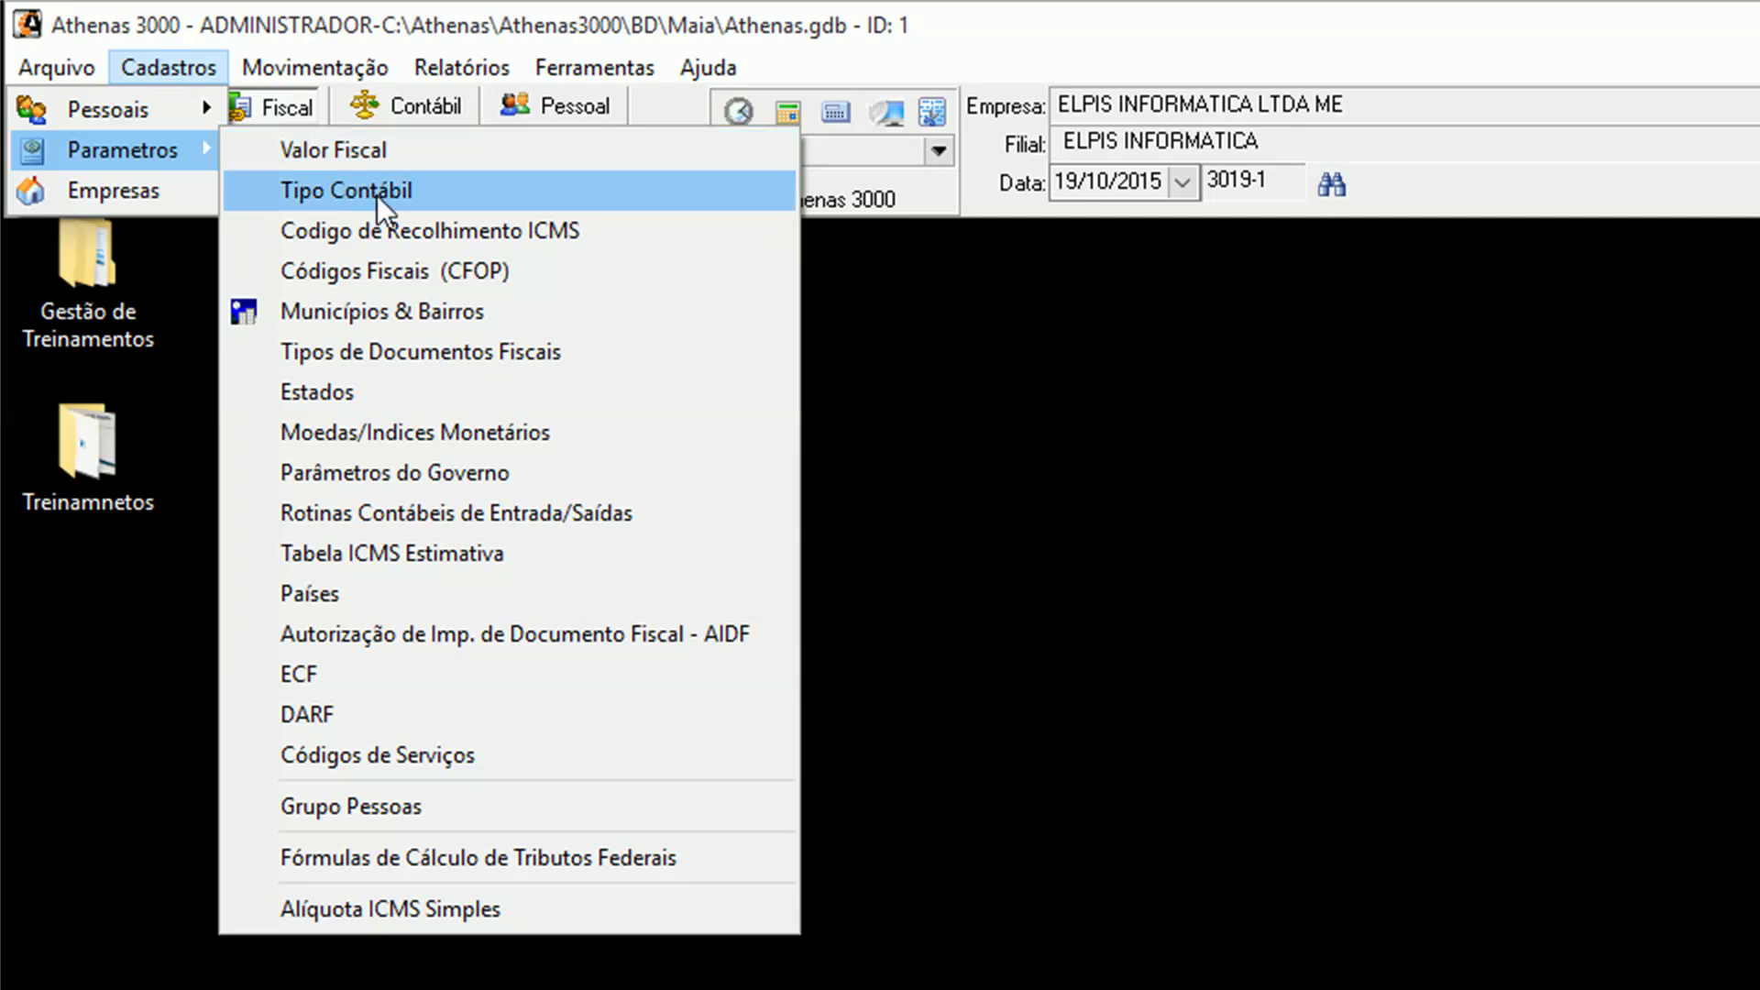
click(401, 270)
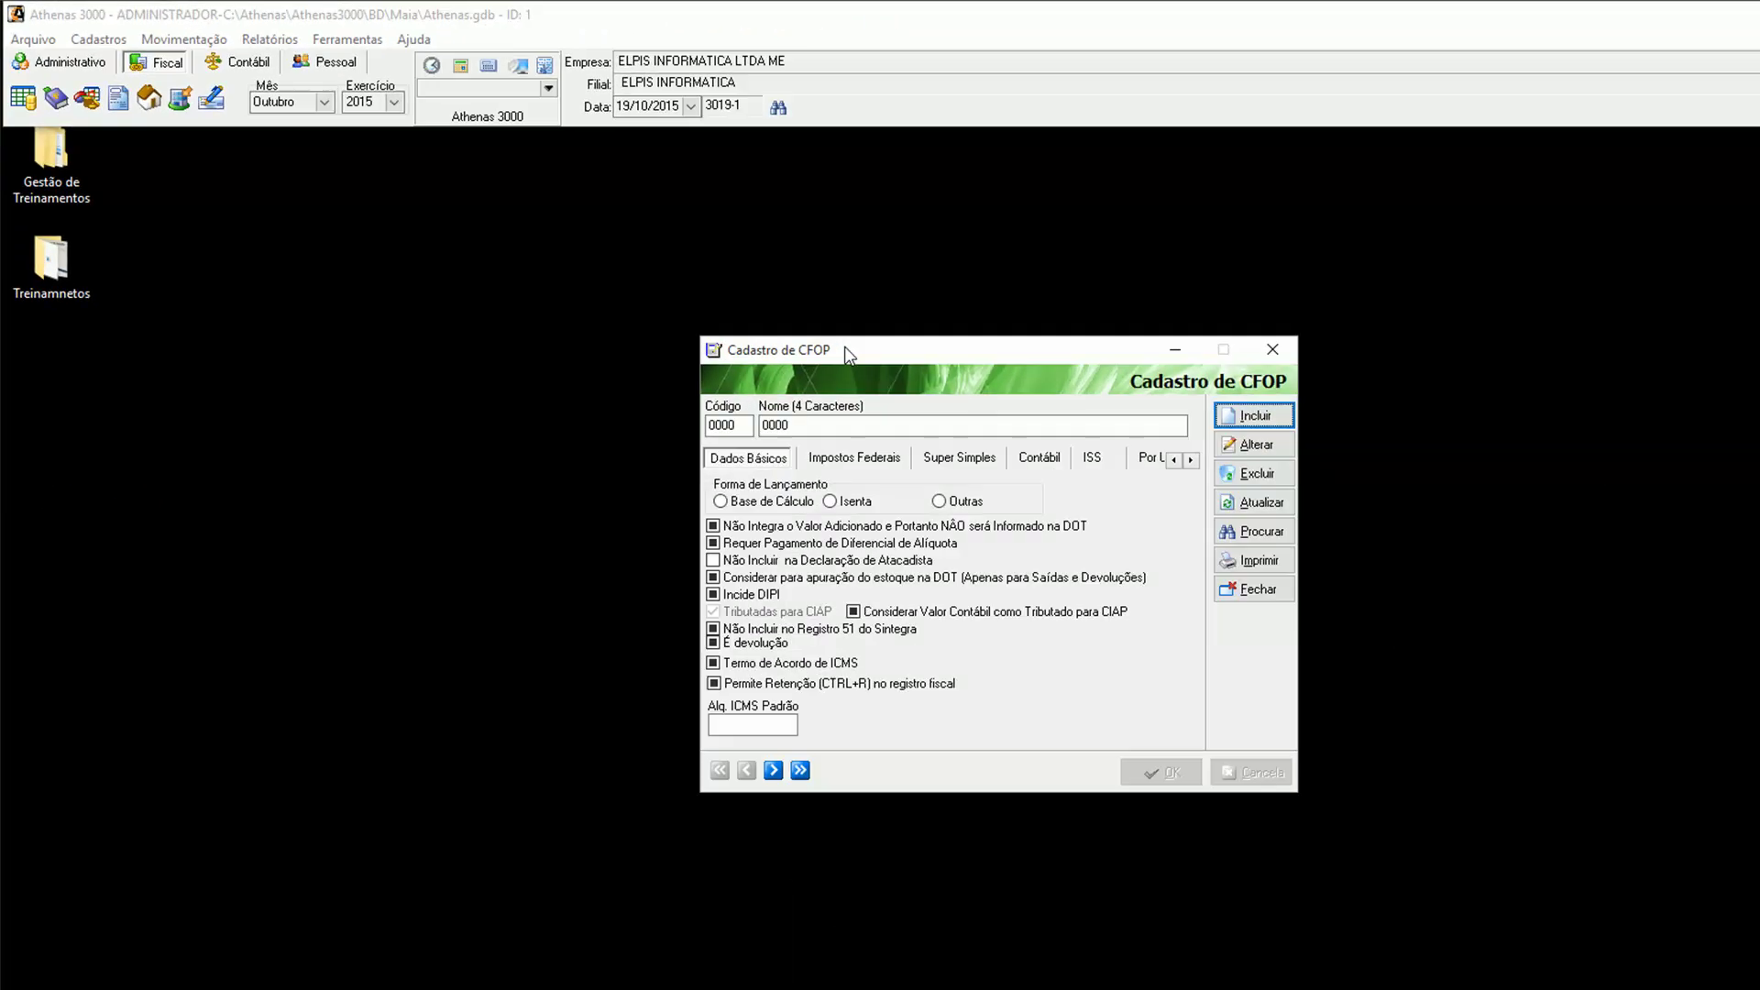
drag(1409, 613, 1249, 538)
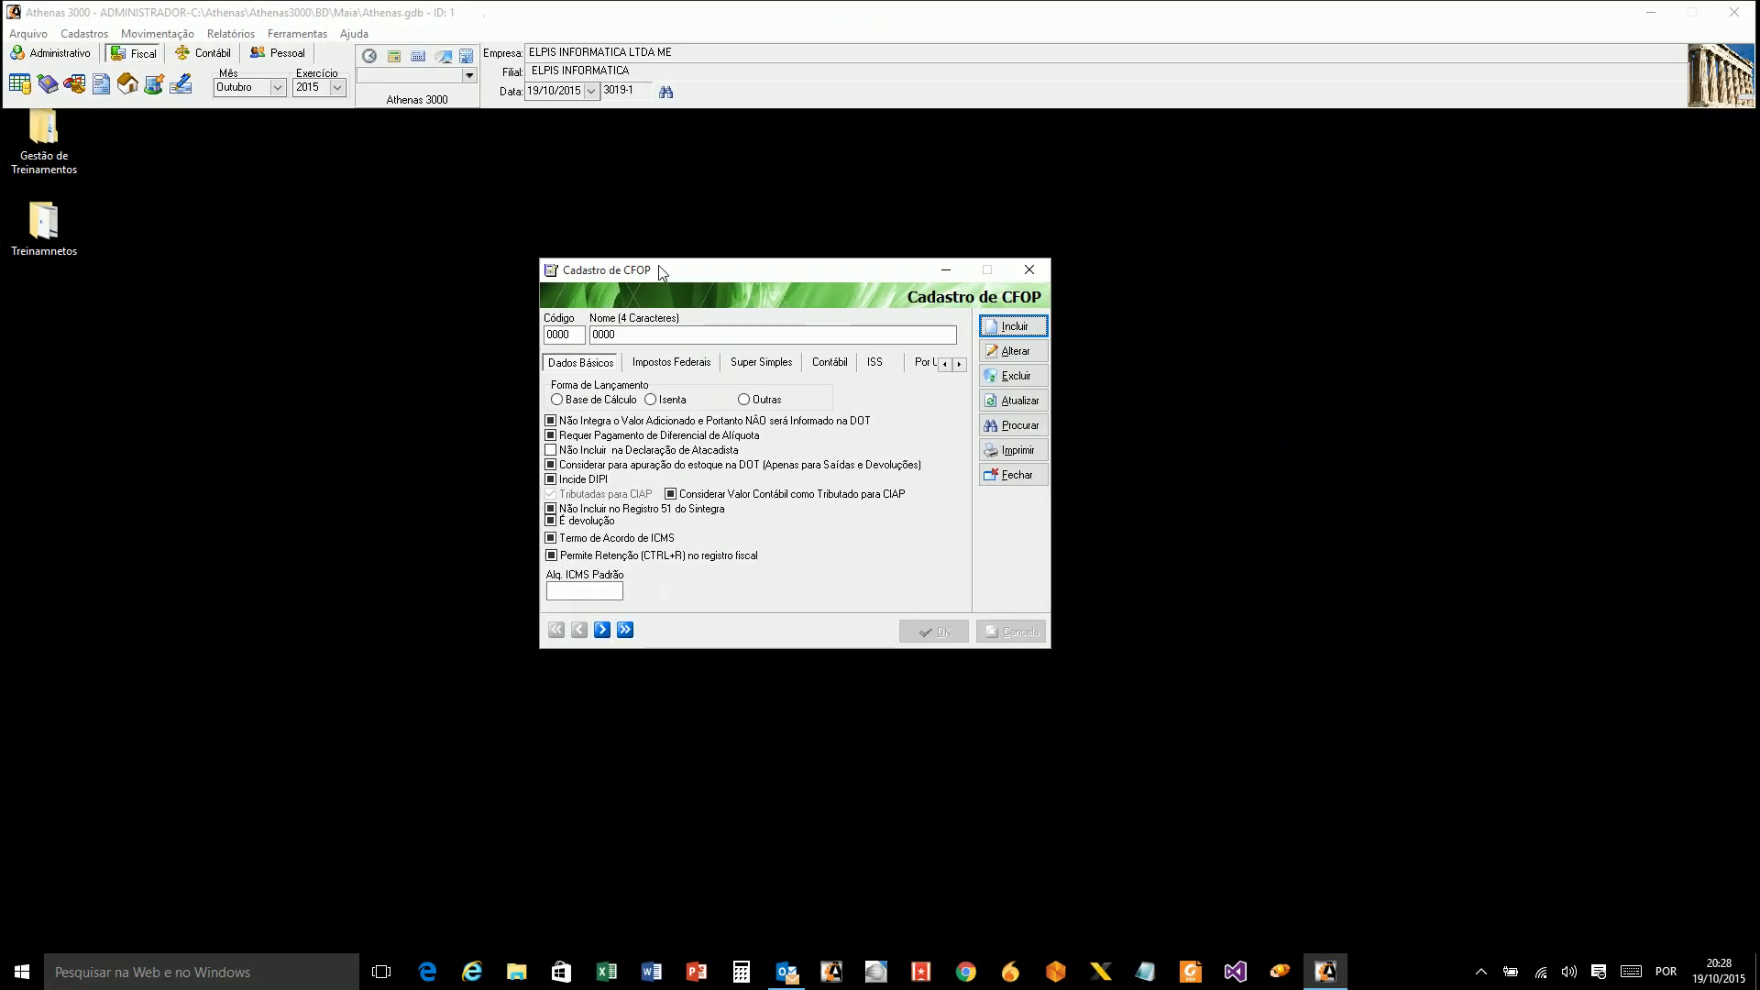
Search the CFOP register for code 5102 and review the record's code, name and basic data.
click(982, 427)
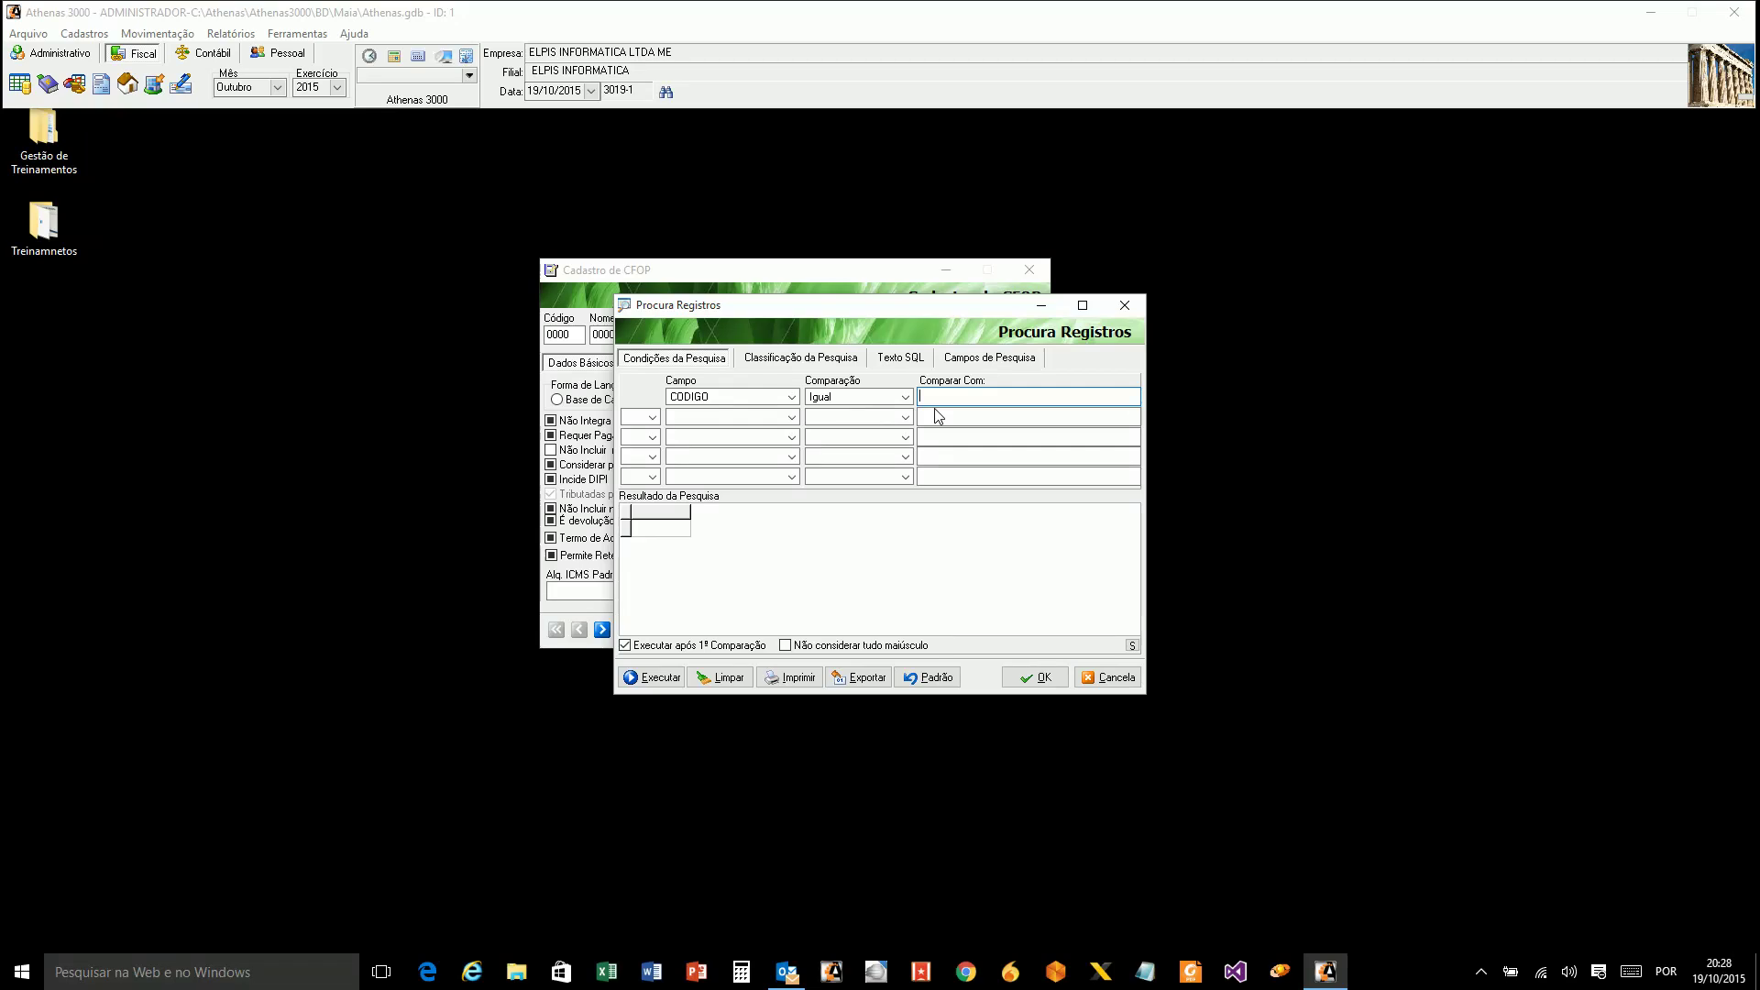
text(5102)
key(Return)
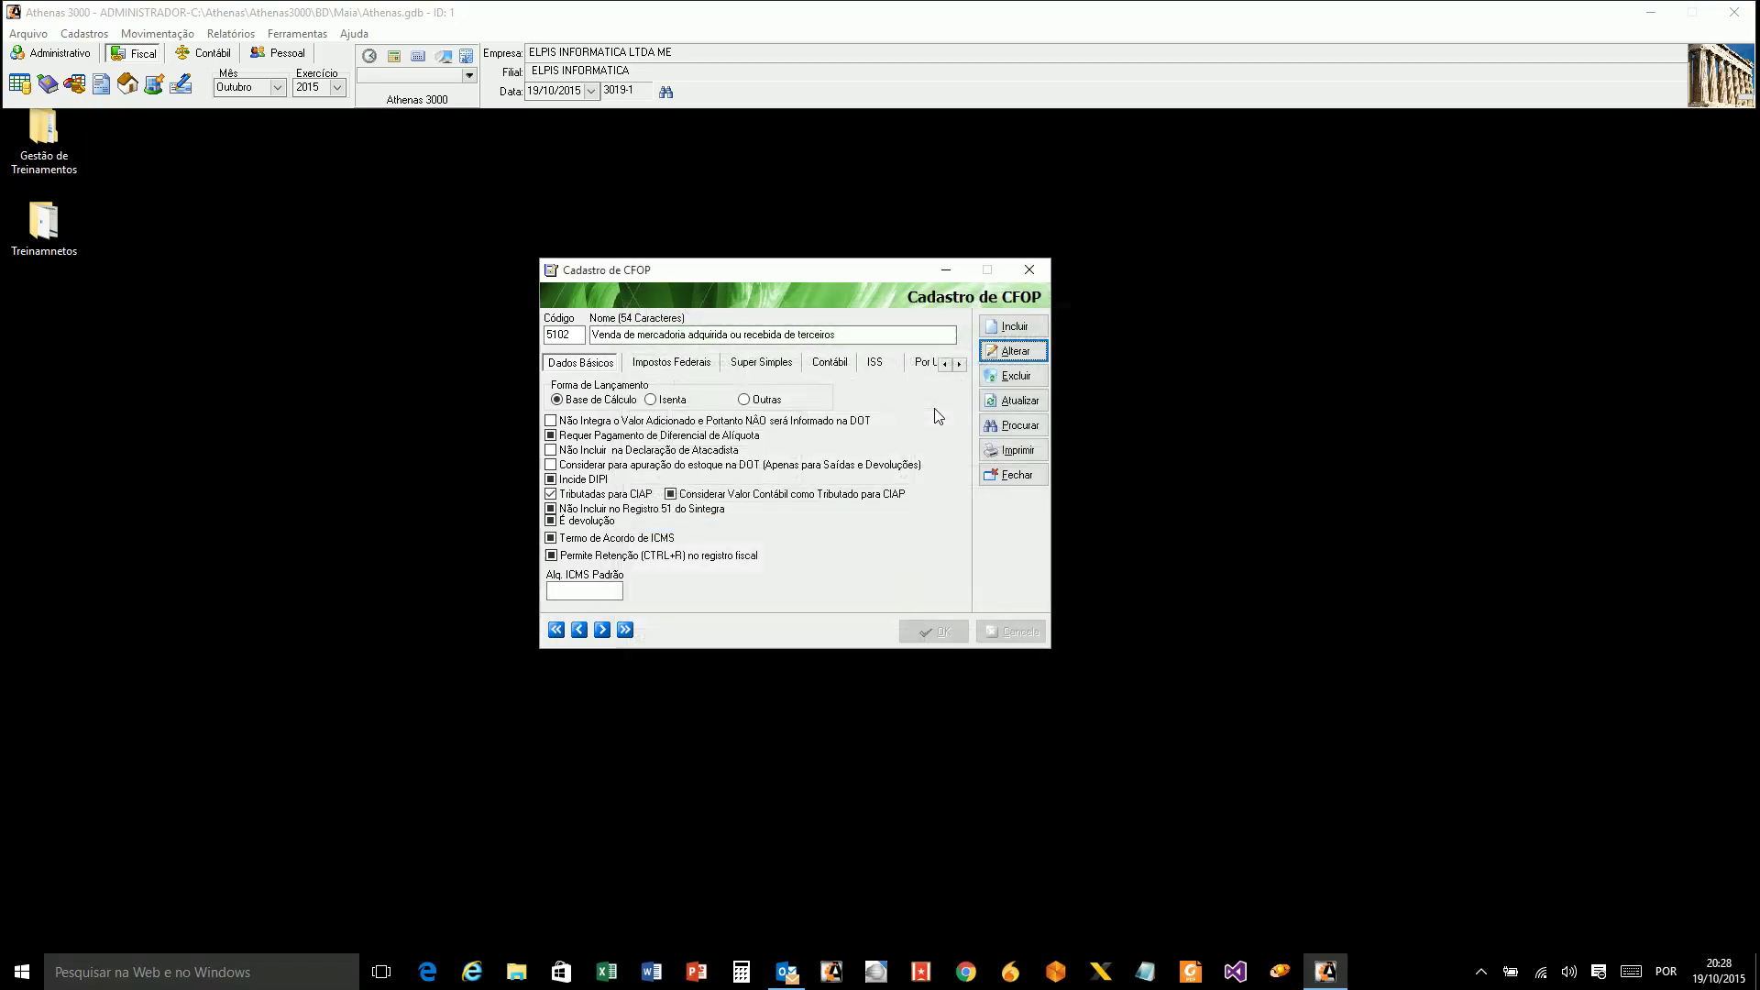
double_click(572, 336)
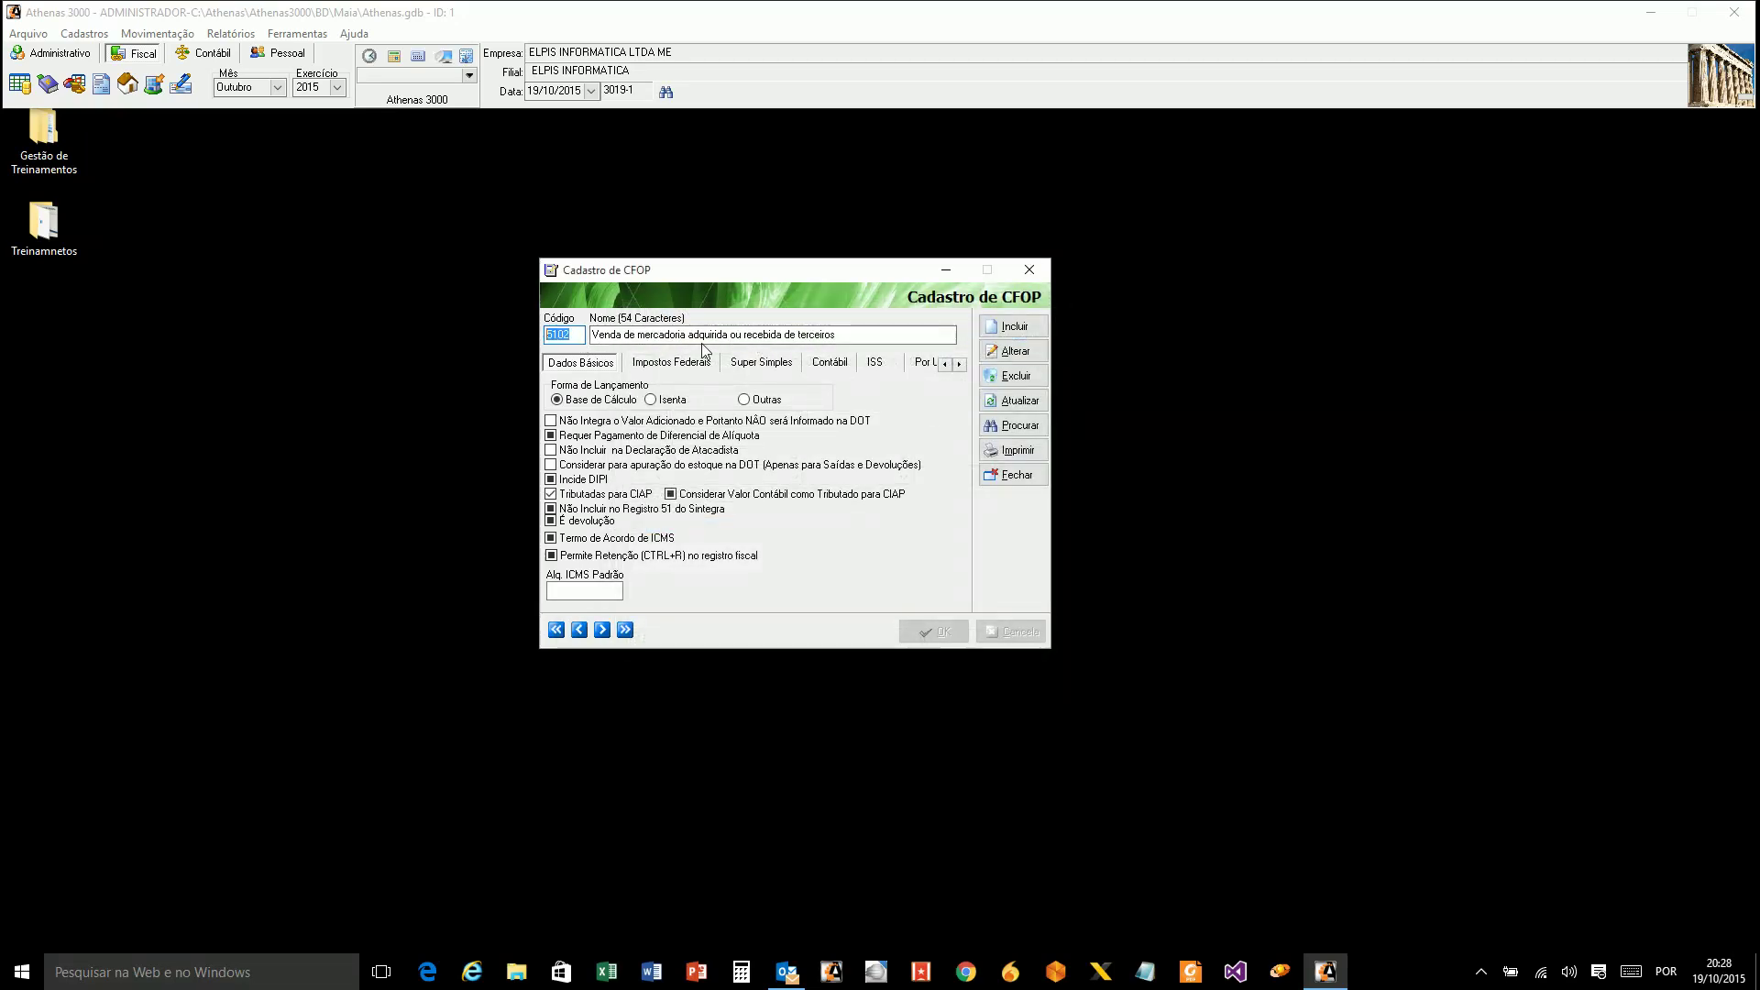
drag(836, 335, 590, 336)
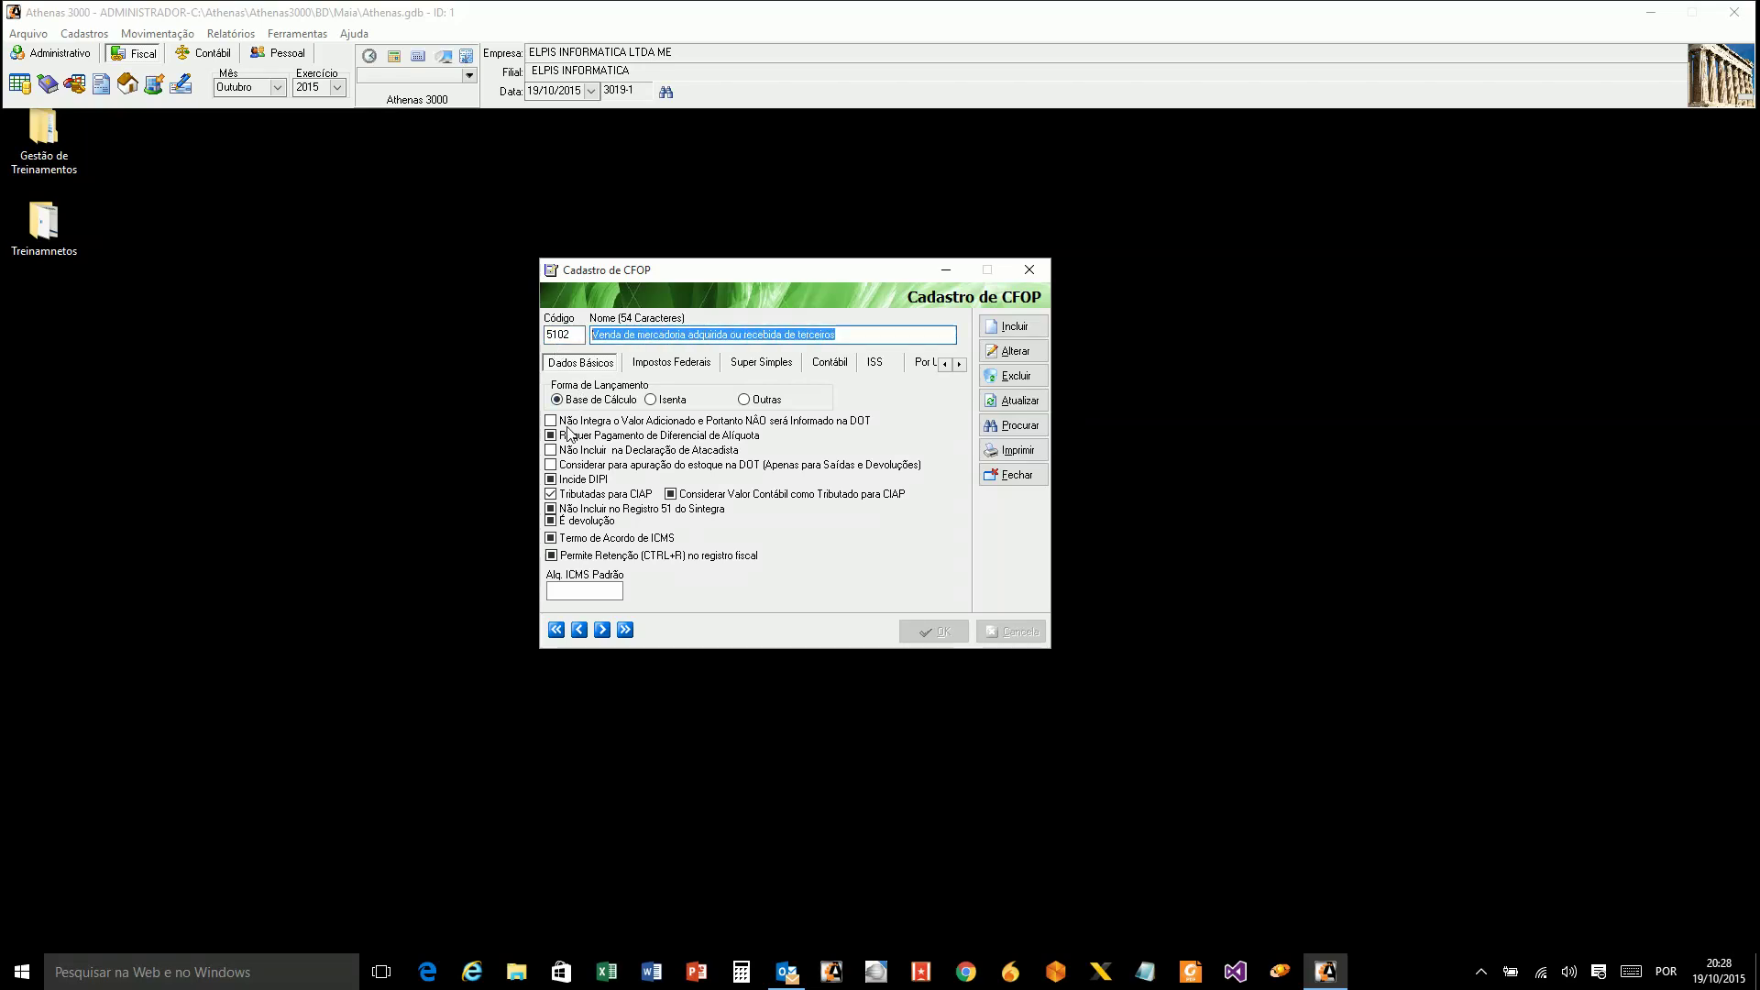
click(855, 336)
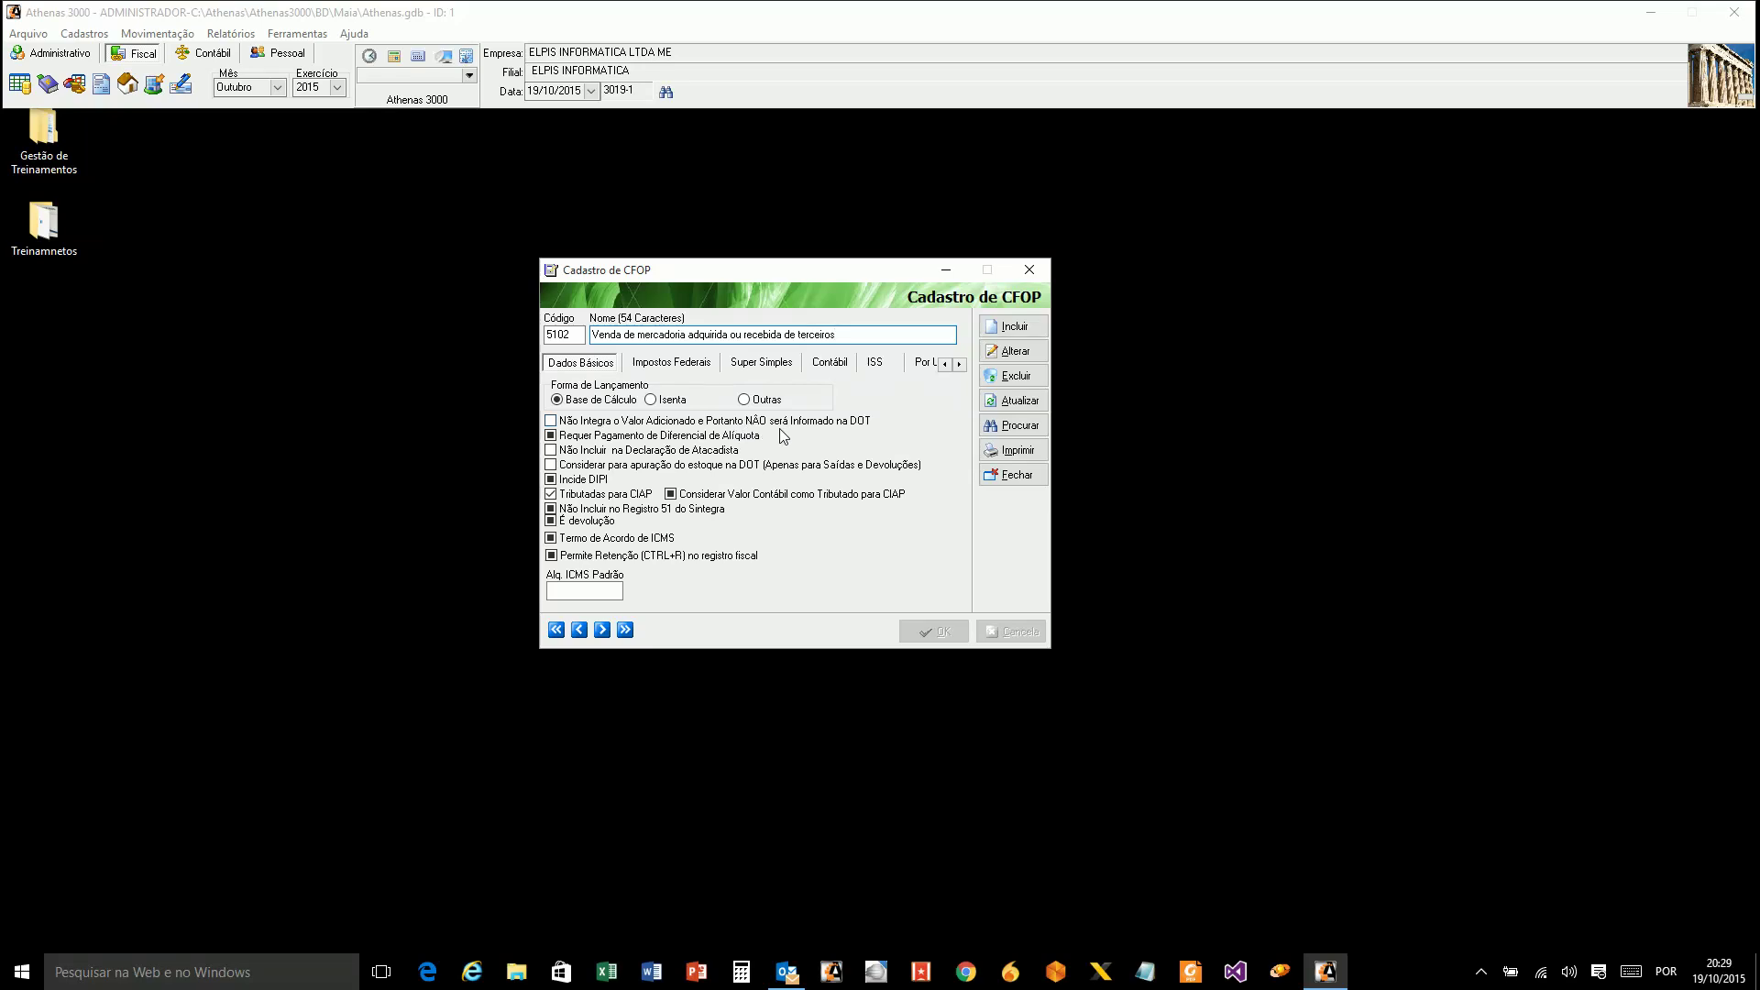
Examine the Impostos Federais, Super Simples and Contábil settings of CFOP 5102, including the revenue type and DASWEB reference options.
click(695, 363)
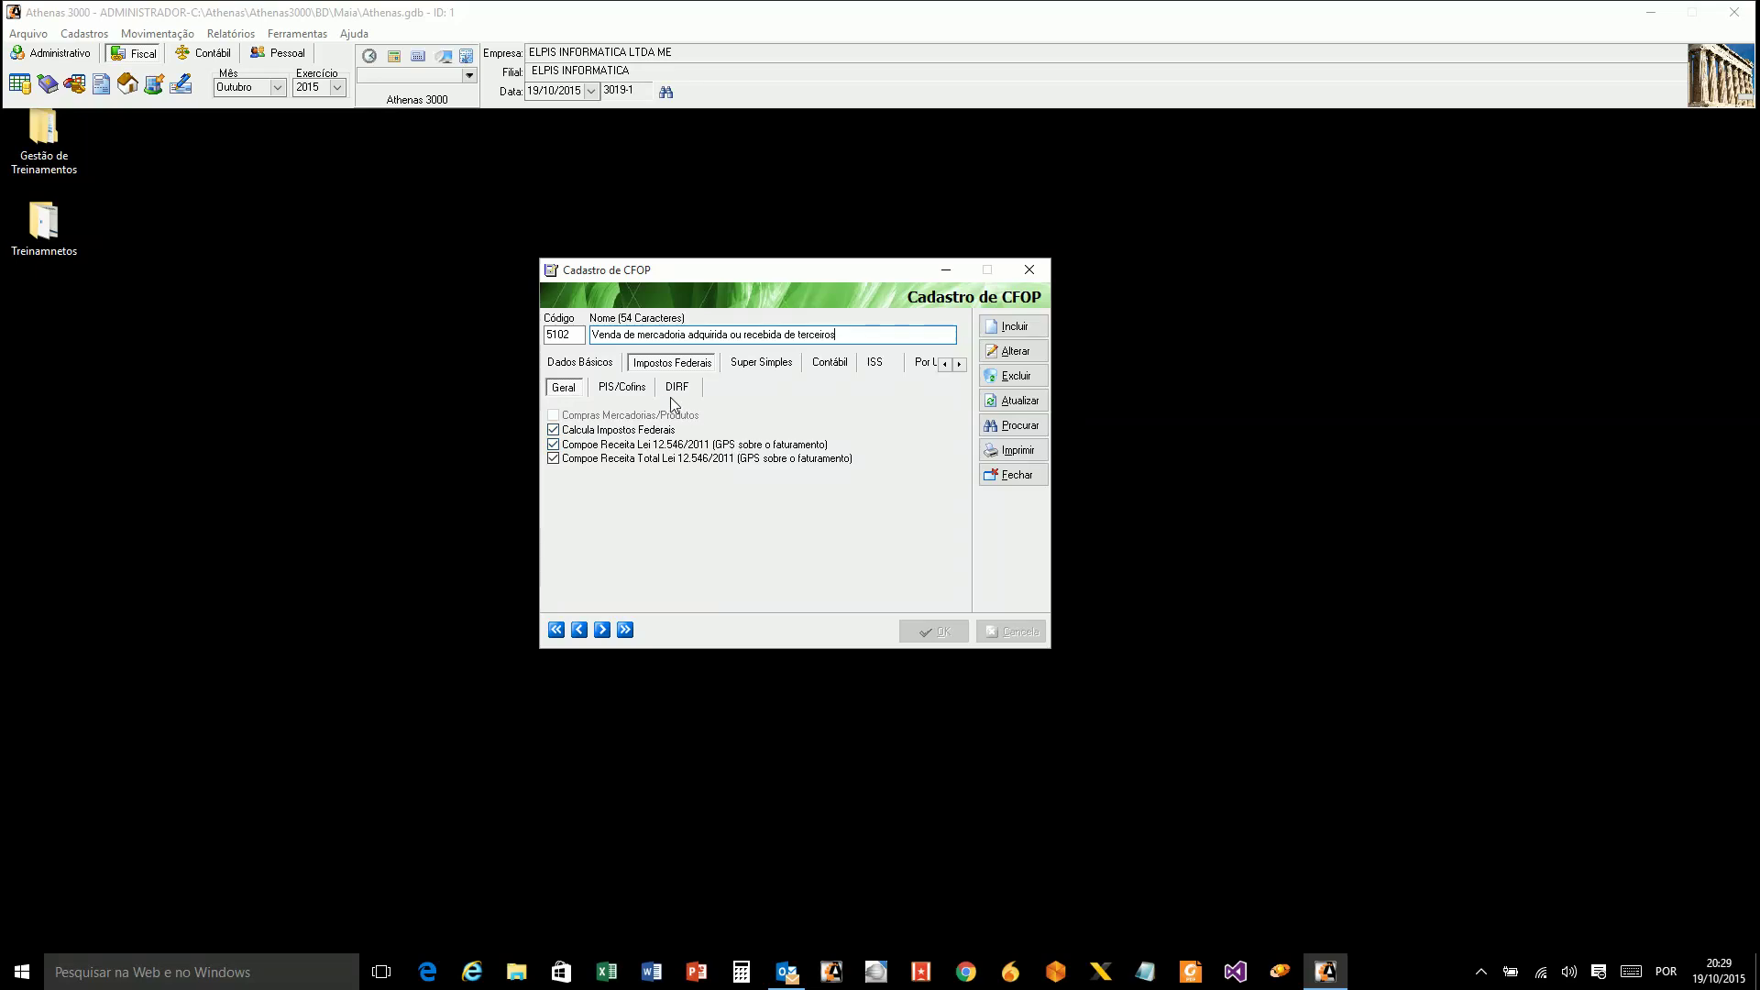
click(757, 367)
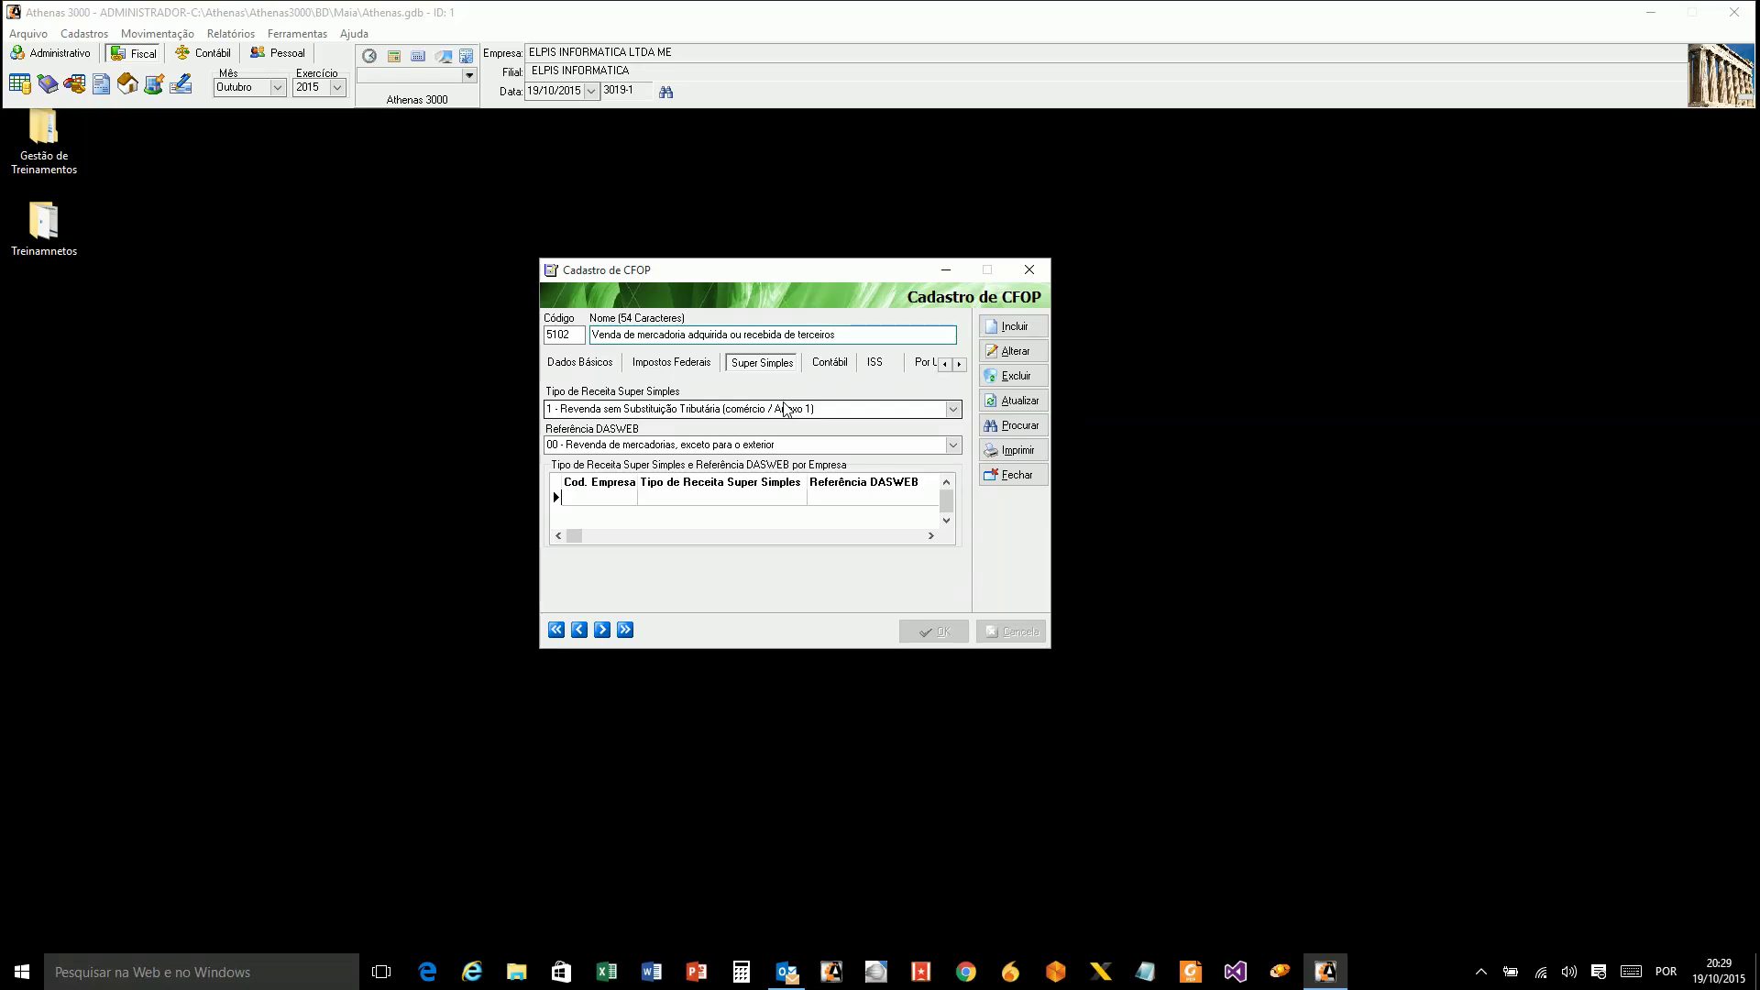
click(947, 414)
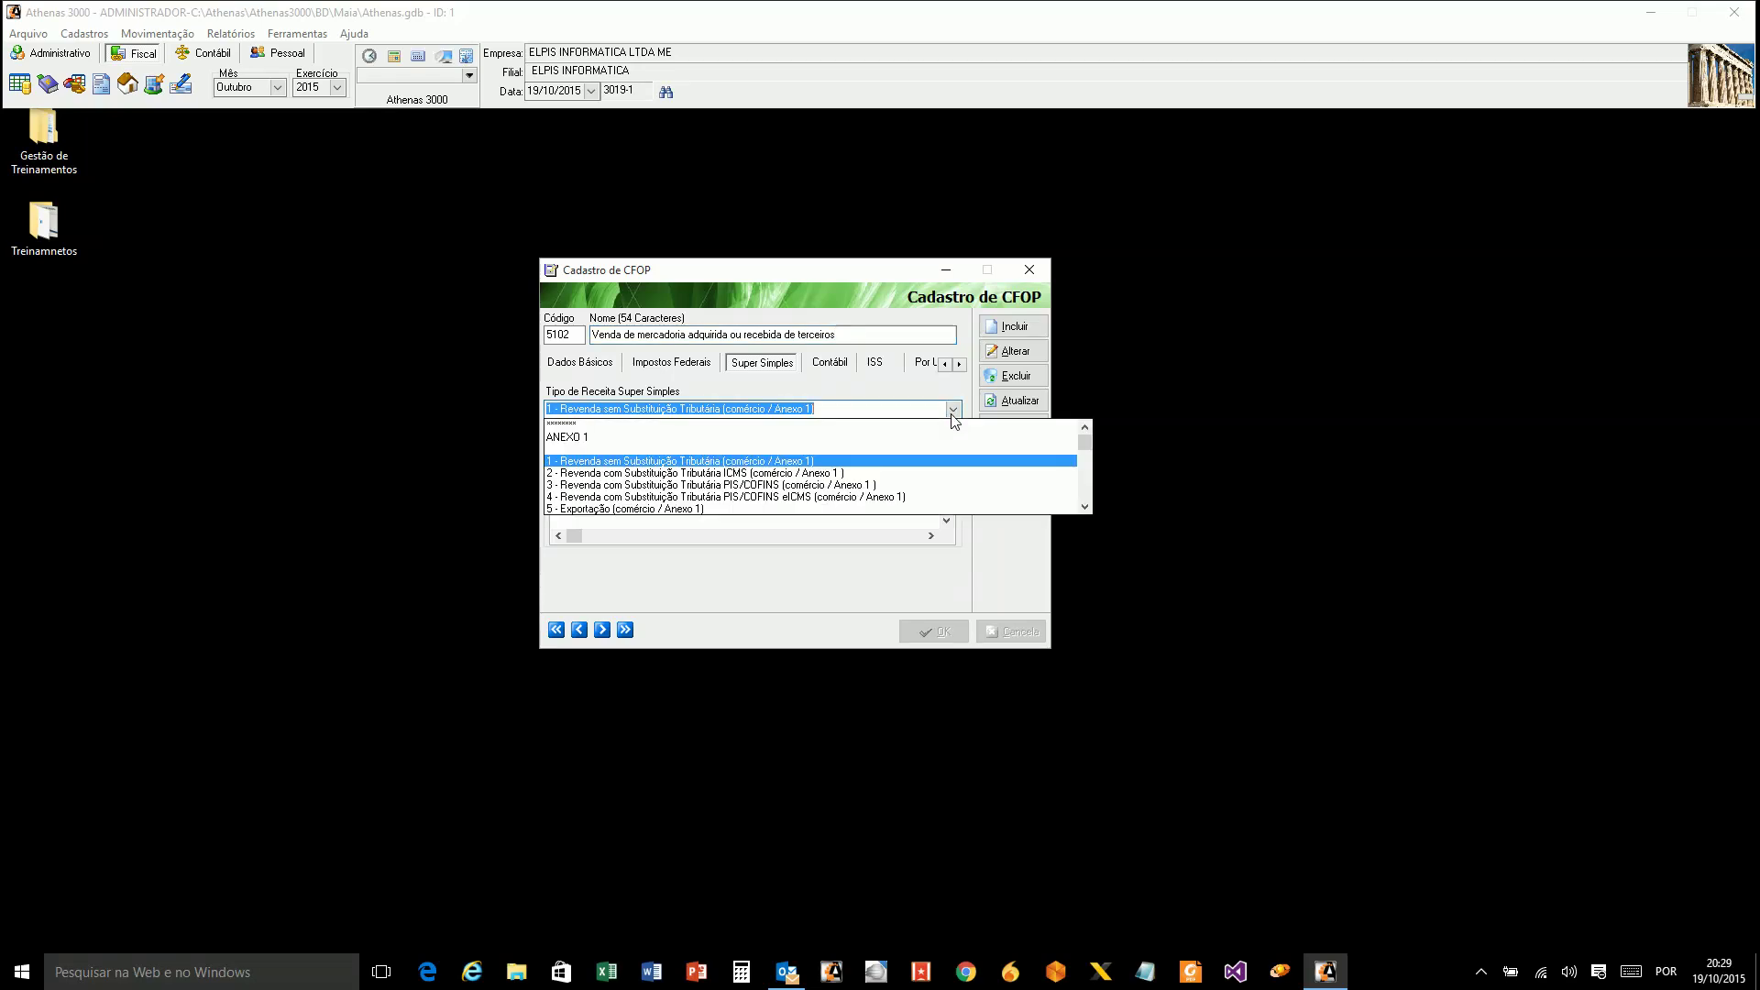
click(940, 426)
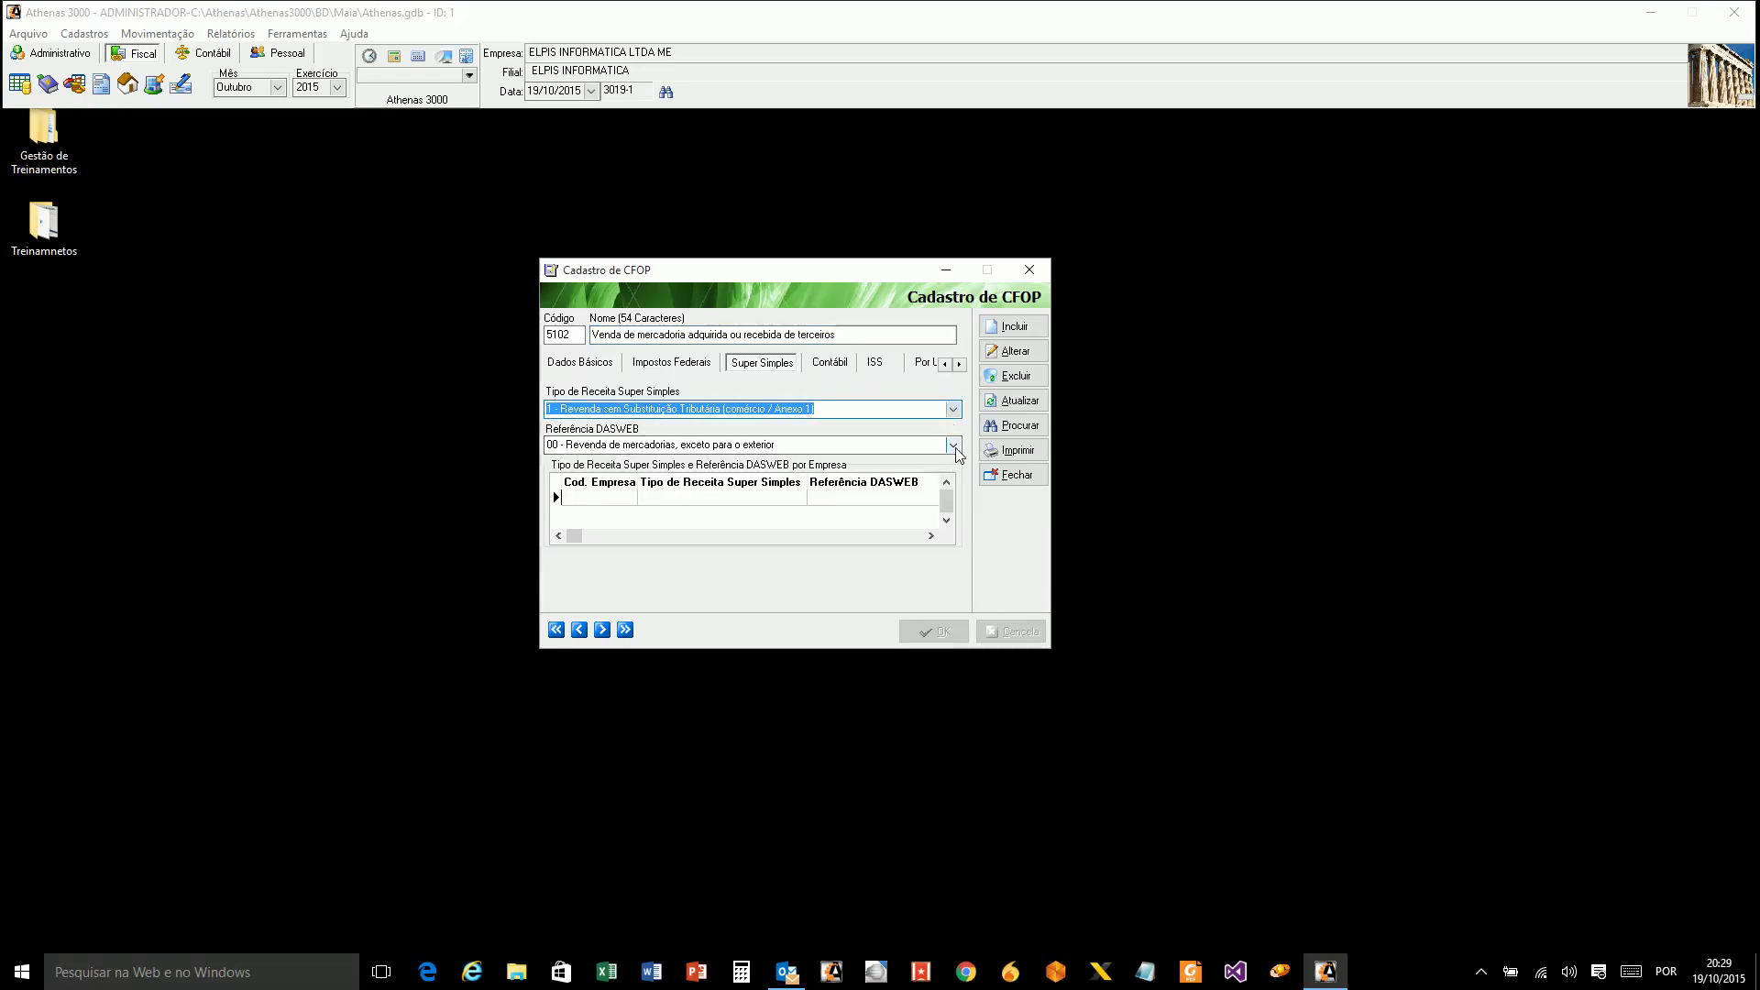
click(955, 445)
click(955, 448)
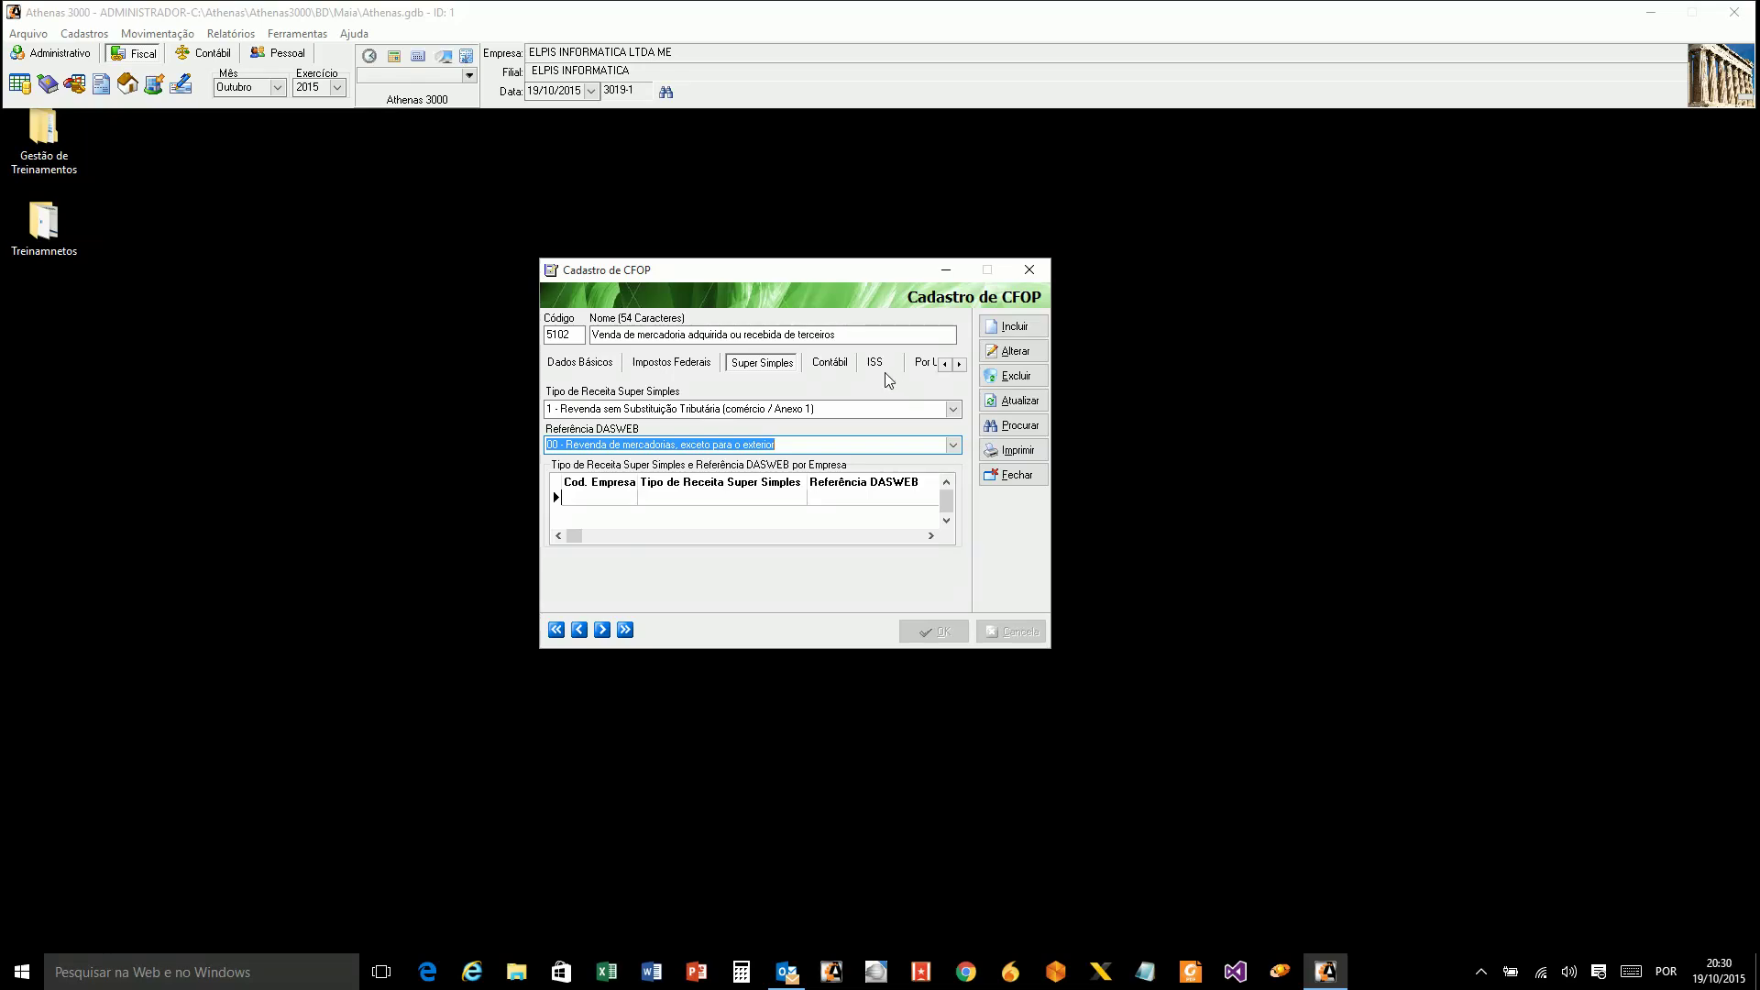
click(834, 363)
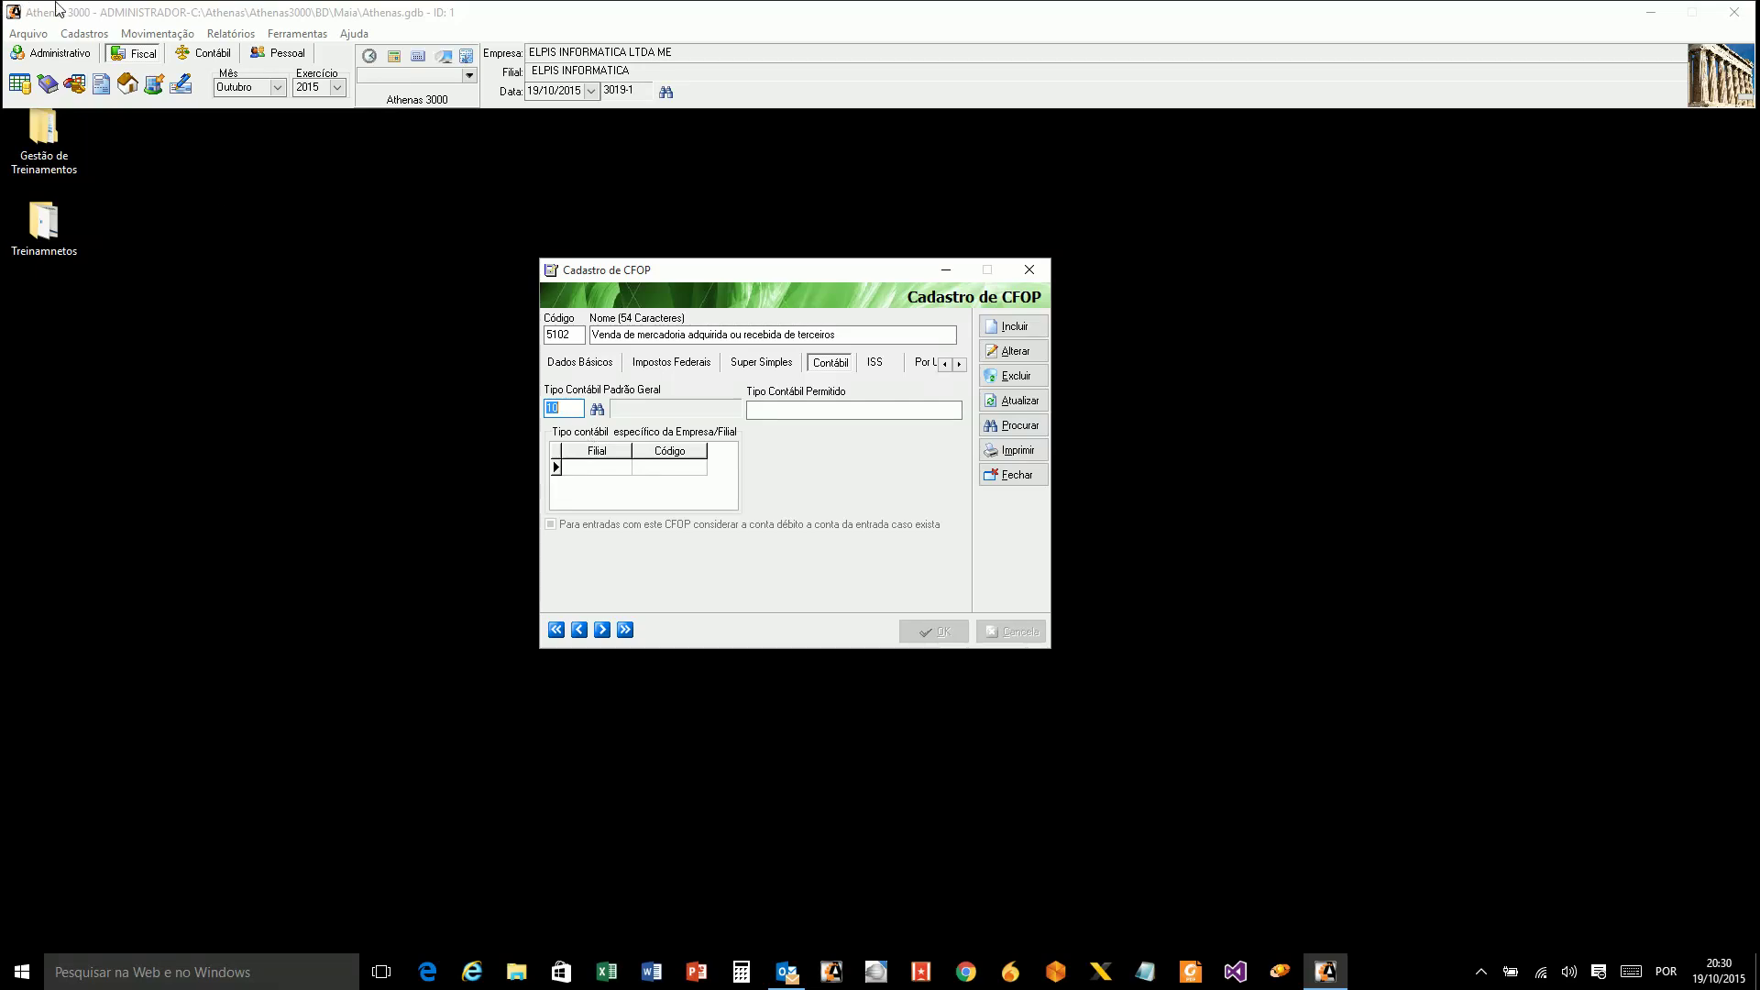
Open the Tipo Contábil register and look up accounting type 10, the general default of CFOP 5102.
click(85, 33)
mouse_move(77, 79)
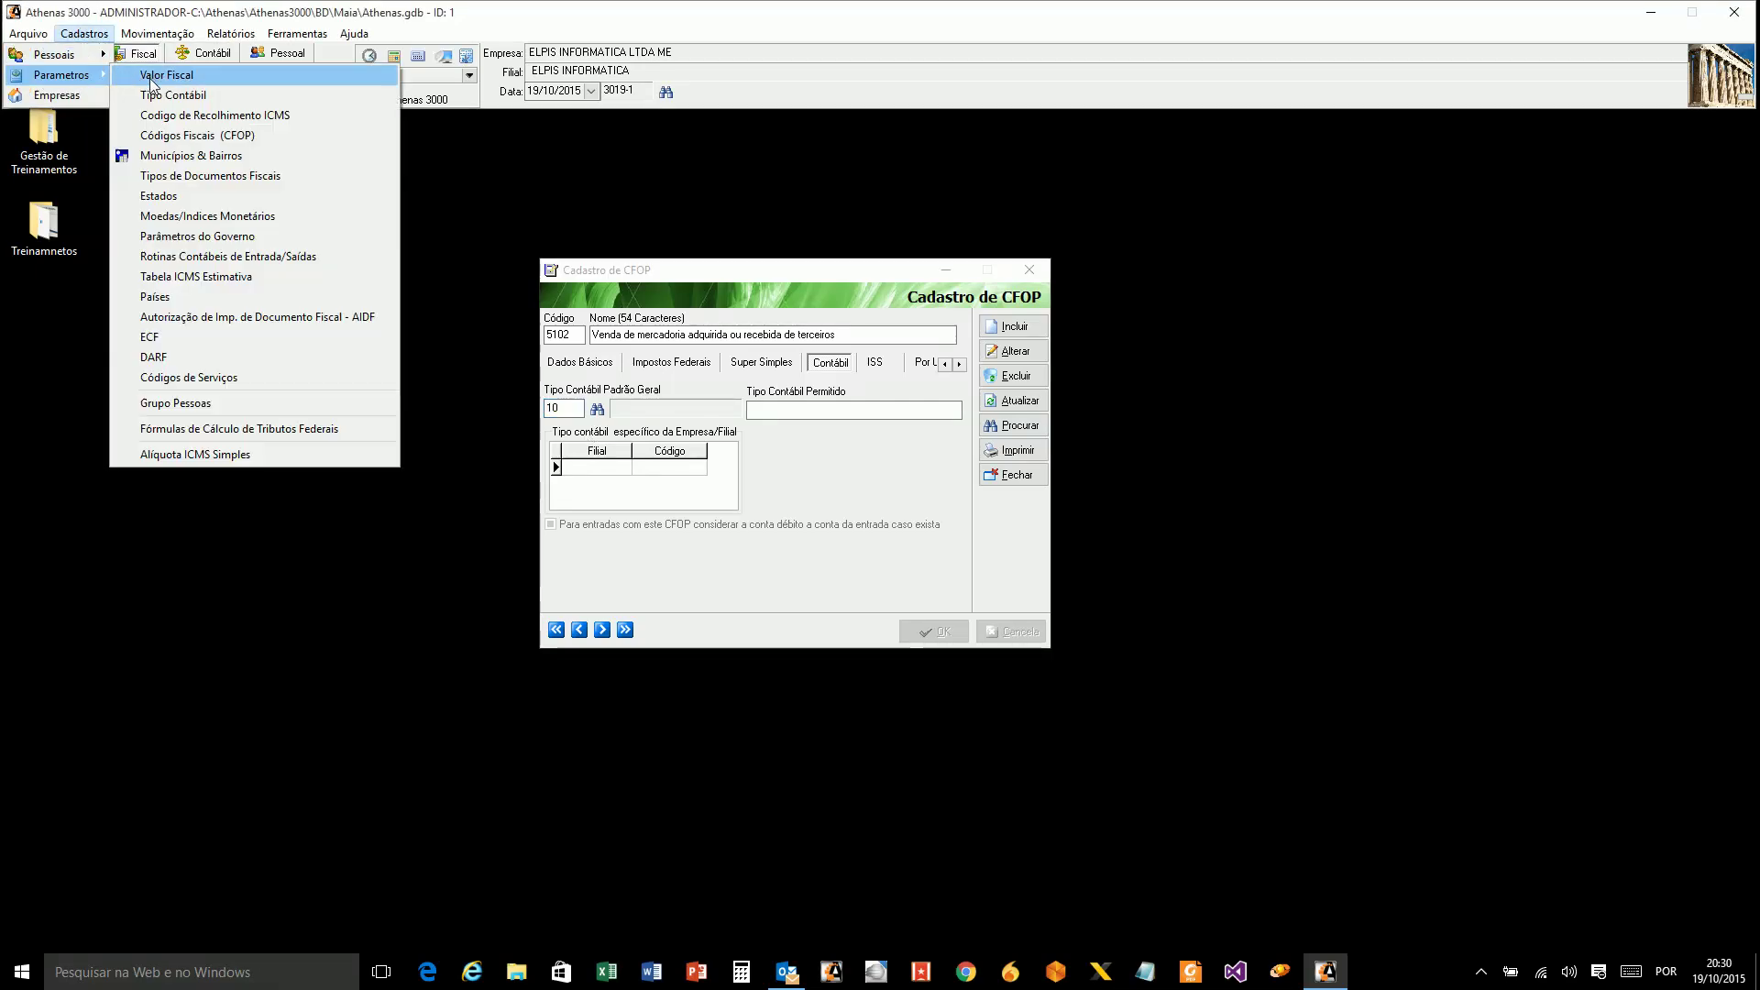
click(158, 94)
click(1041, 459)
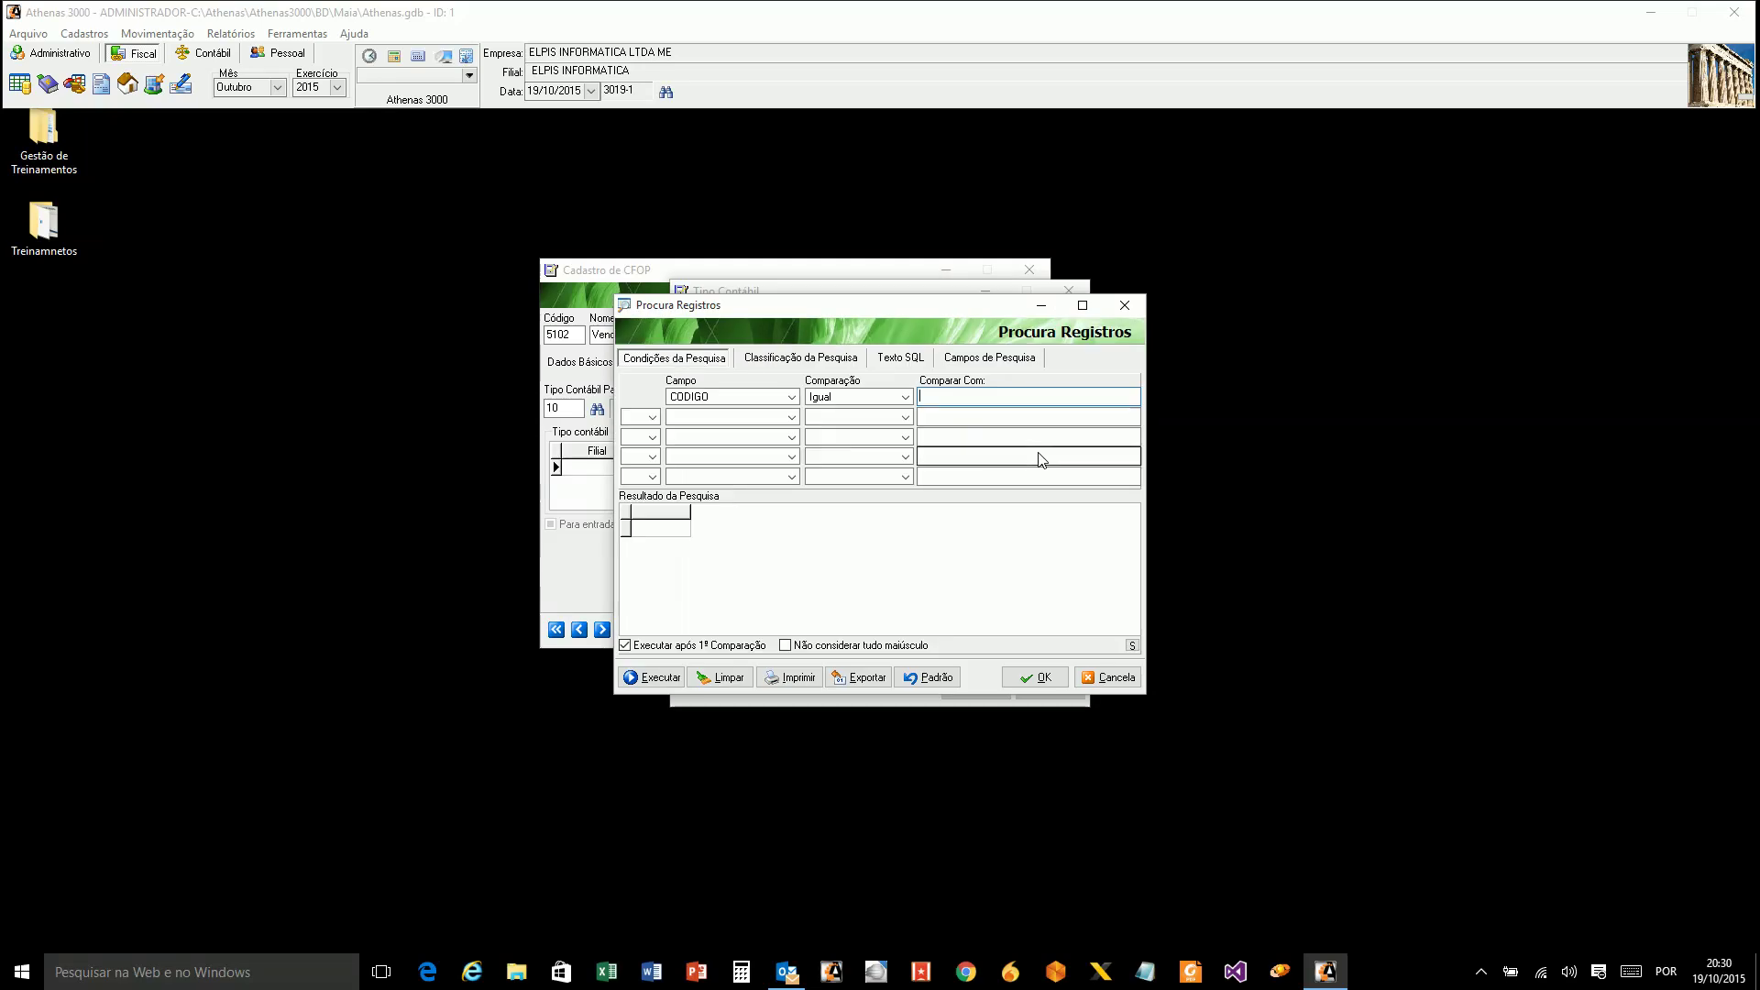
click(1030, 438)
double_click(1031, 438)
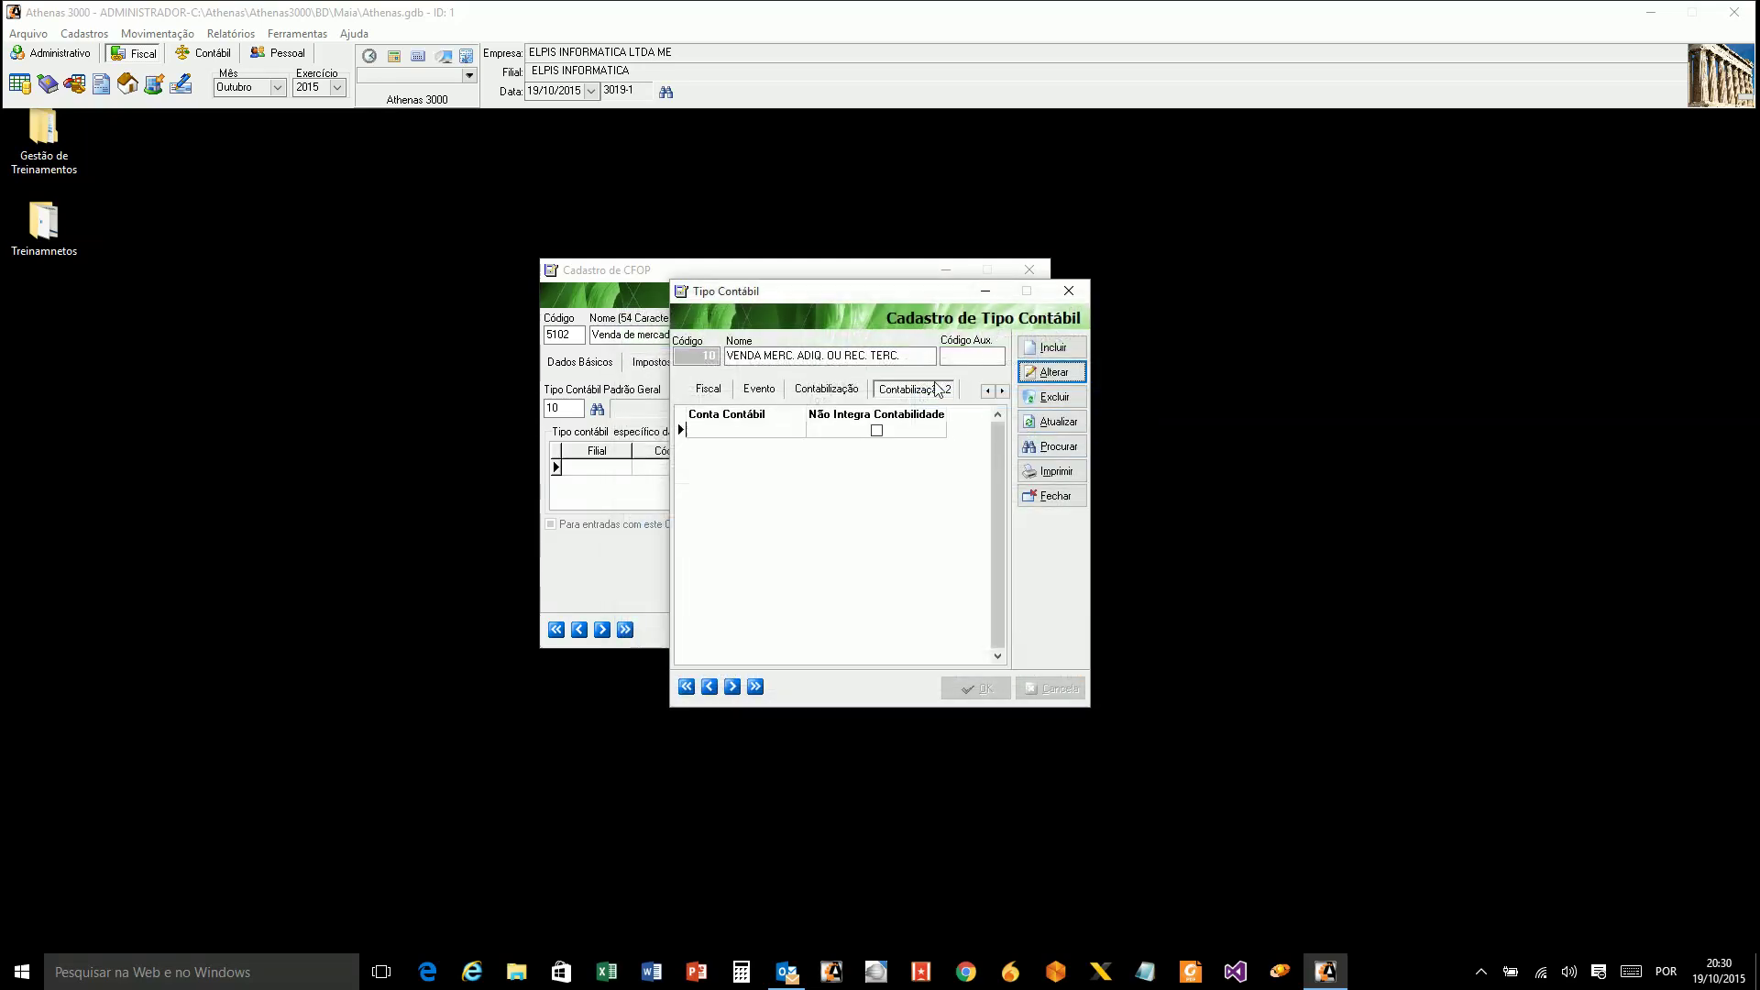
Place the Tipo Contábil window beside the CFOP window, compare the names of both records, and close the Tipo Contábil register.
drag(867, 308, 1264, 277)
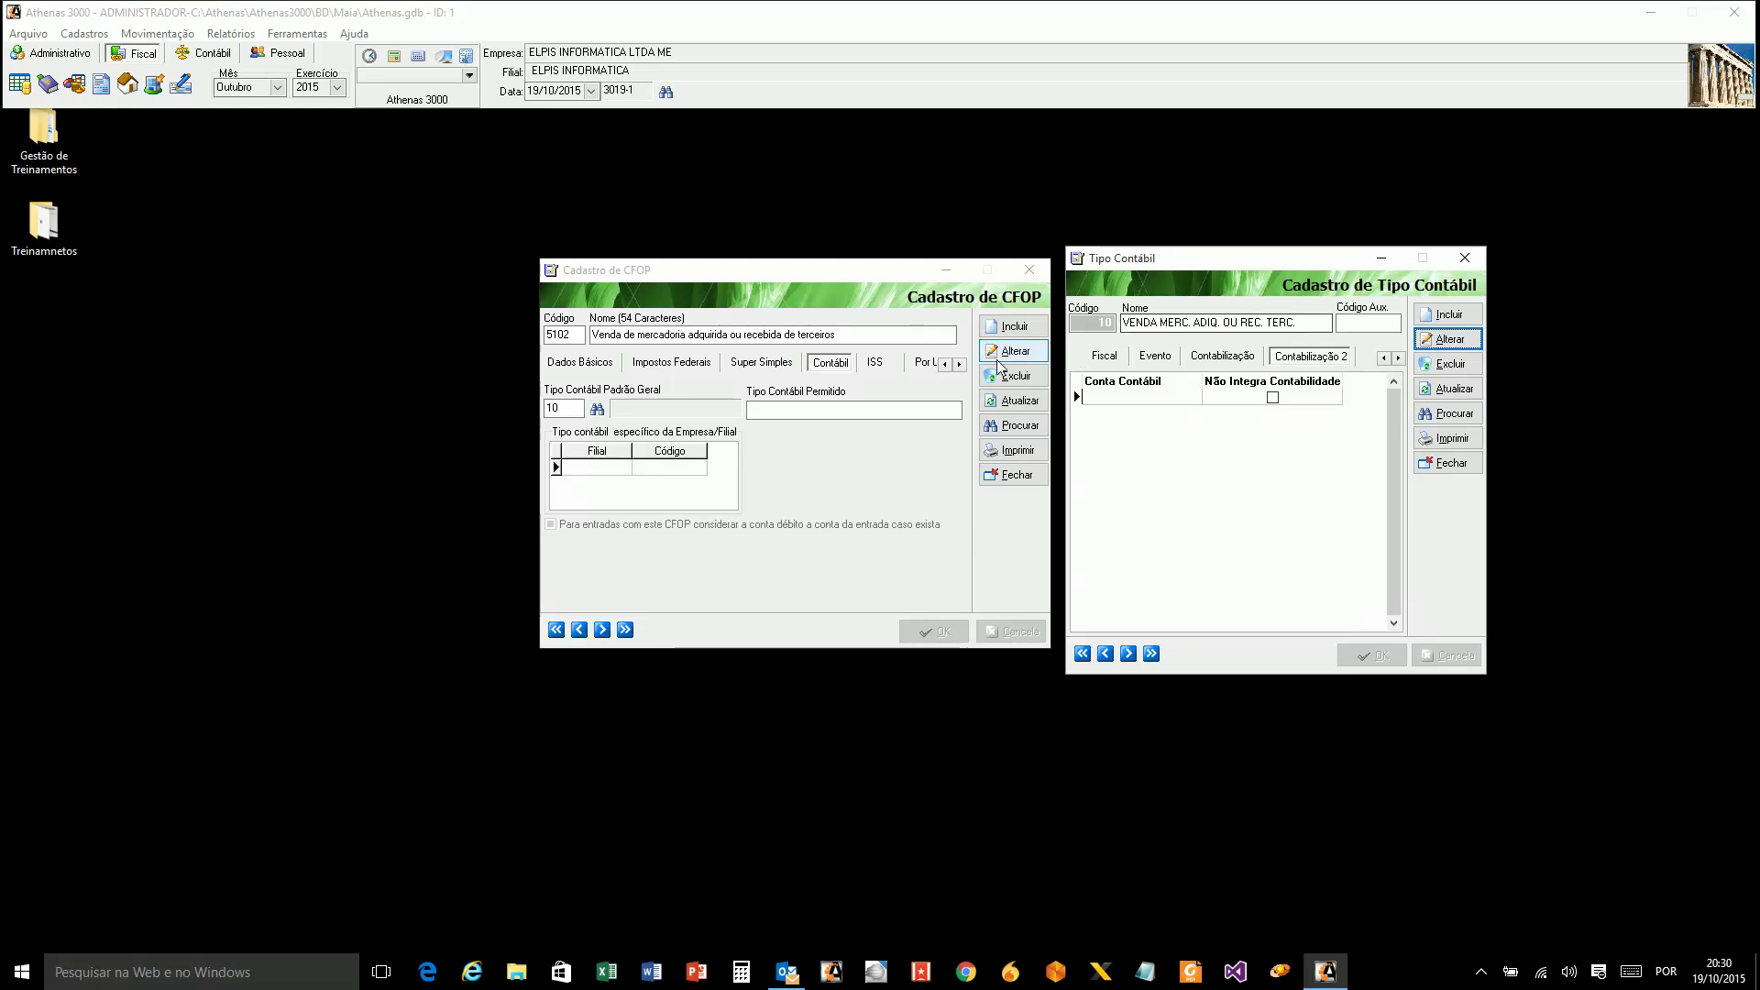
drag(894, 335, 593, 330)
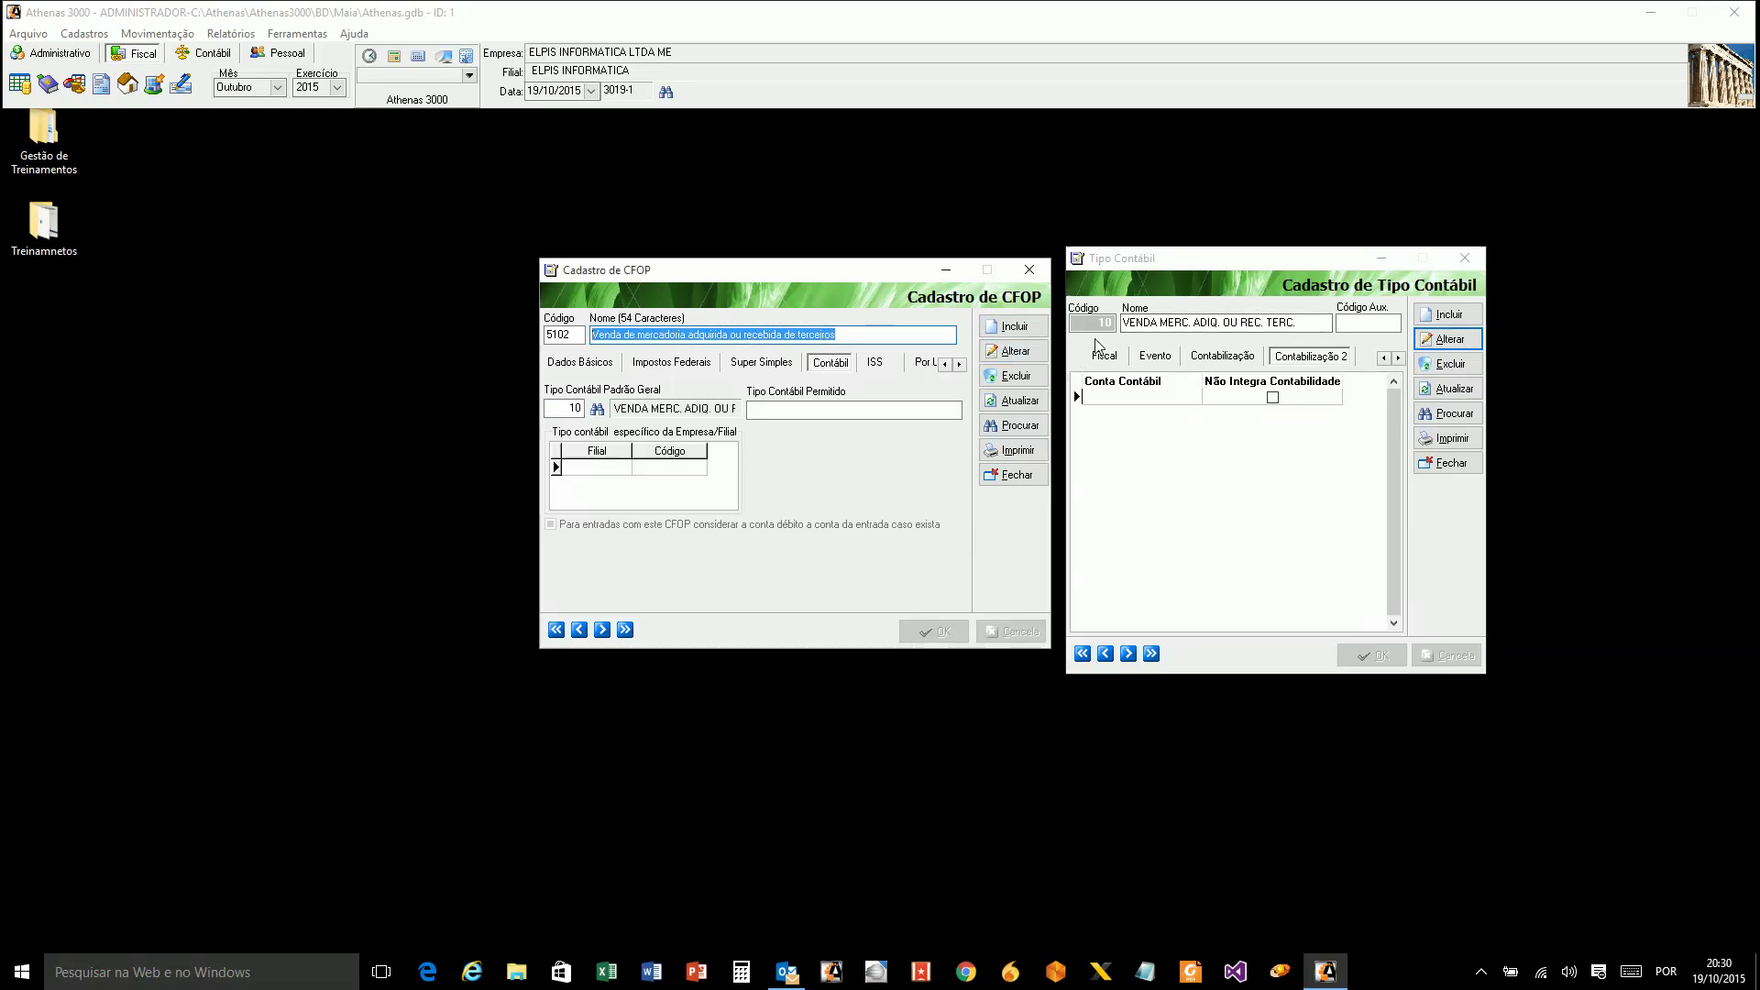
drag(1319, 322, 1107, 328)
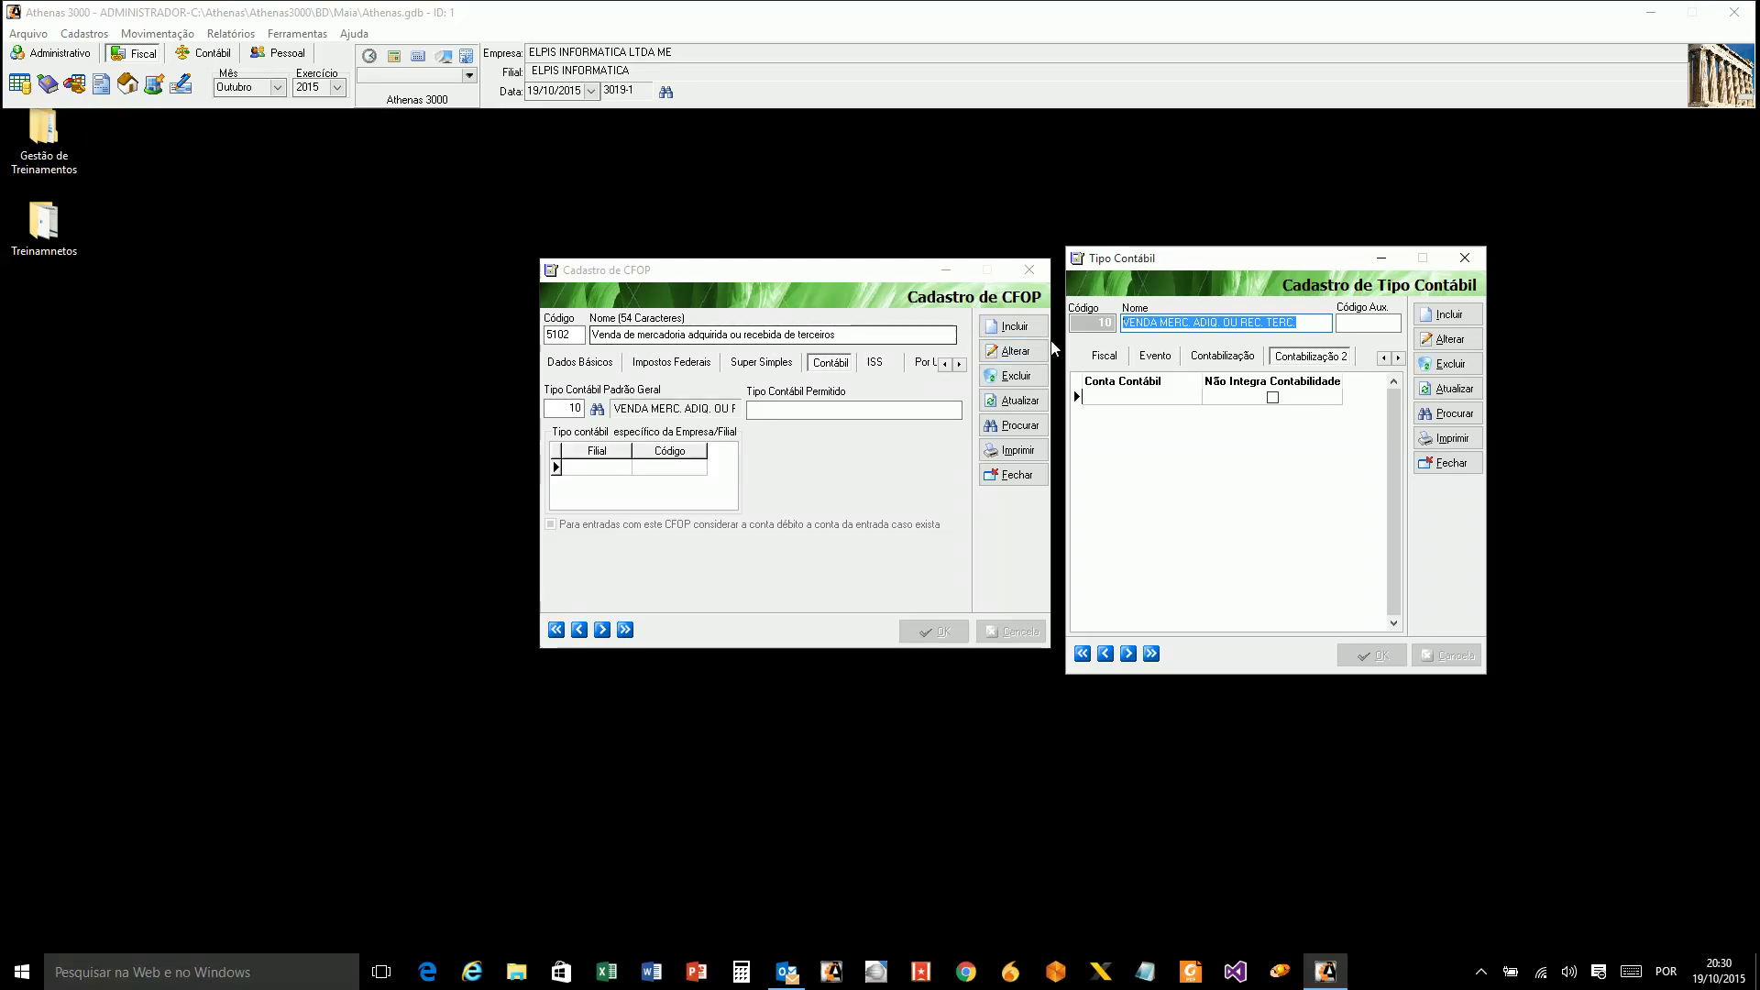
click(1293, 325)
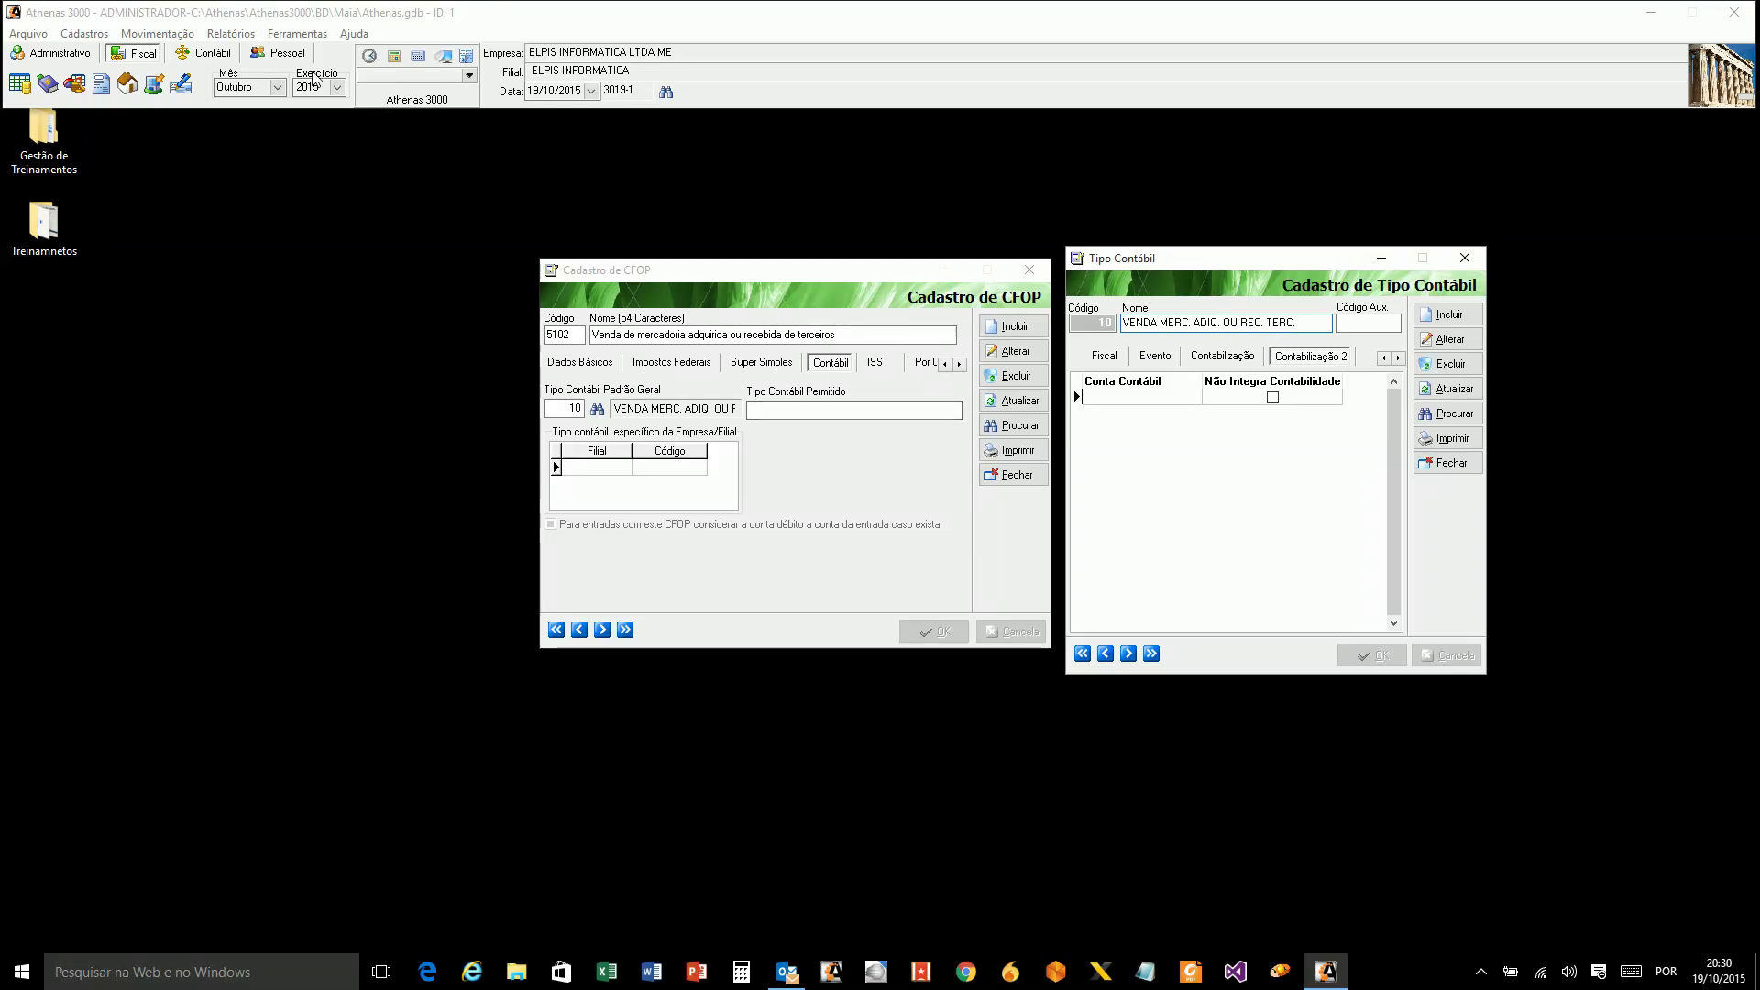
click(1475, 263)
Examine the Sped settings of CFOP 5102, including the Natureza da Base Calculo Crédito options.
click(963, 364)
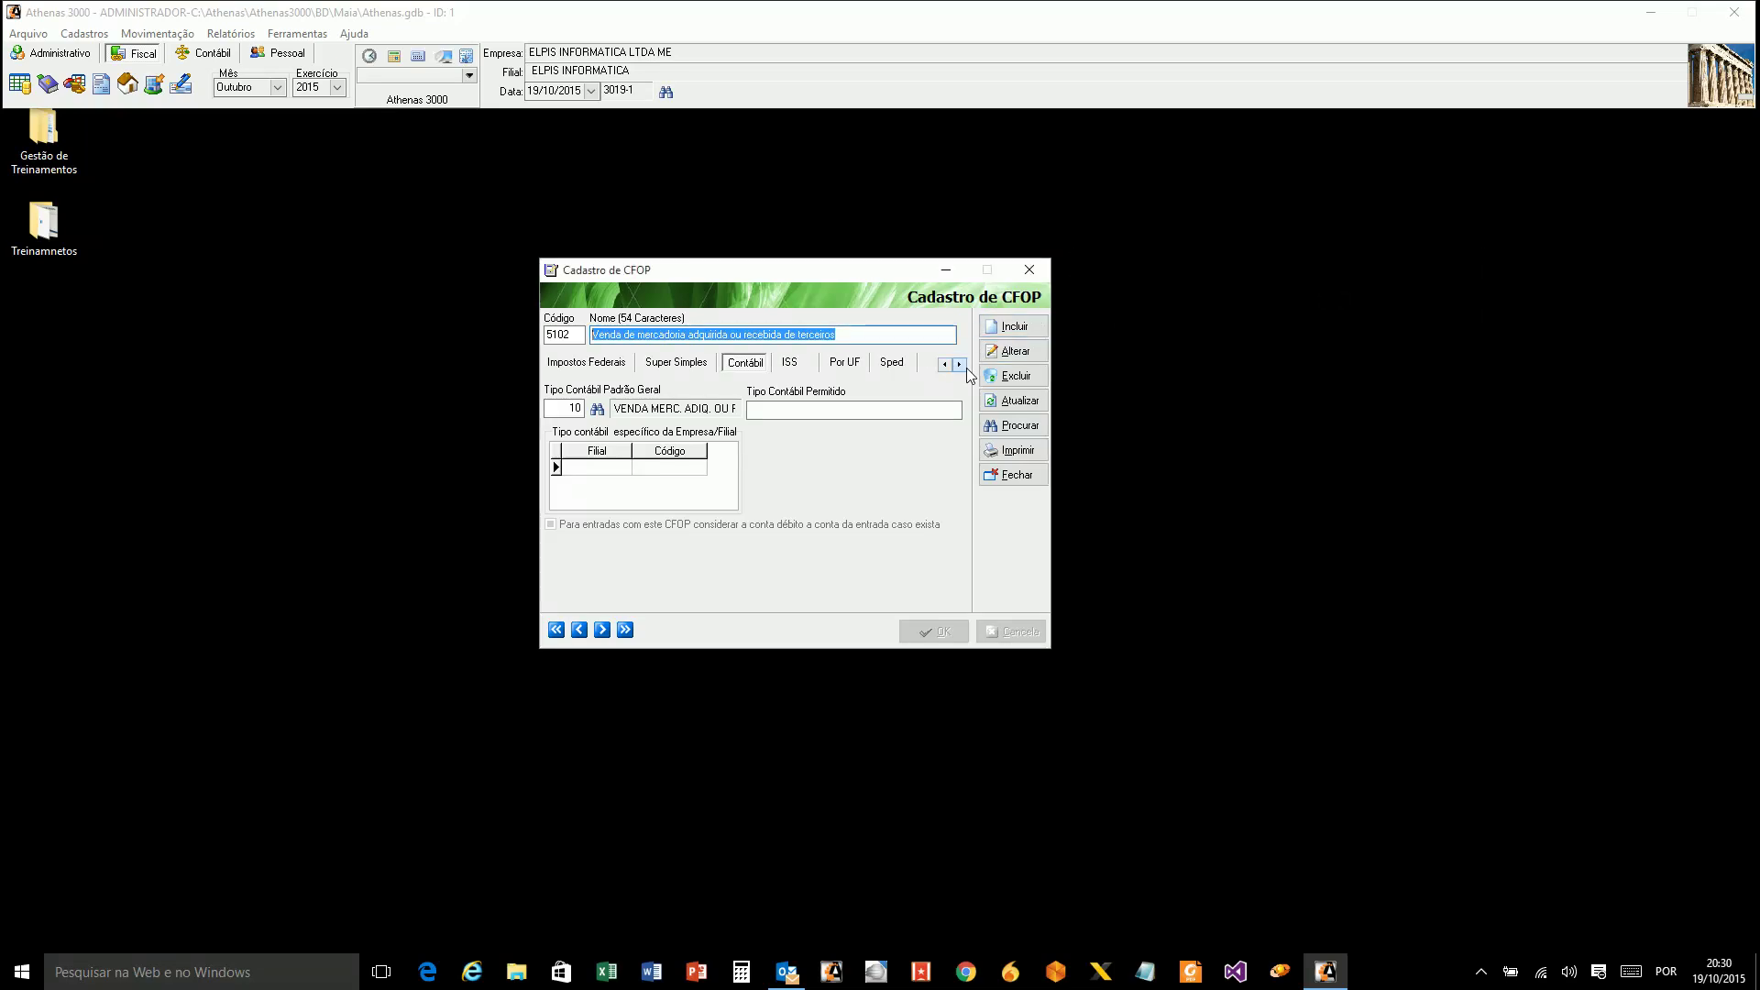
click(893, 365)
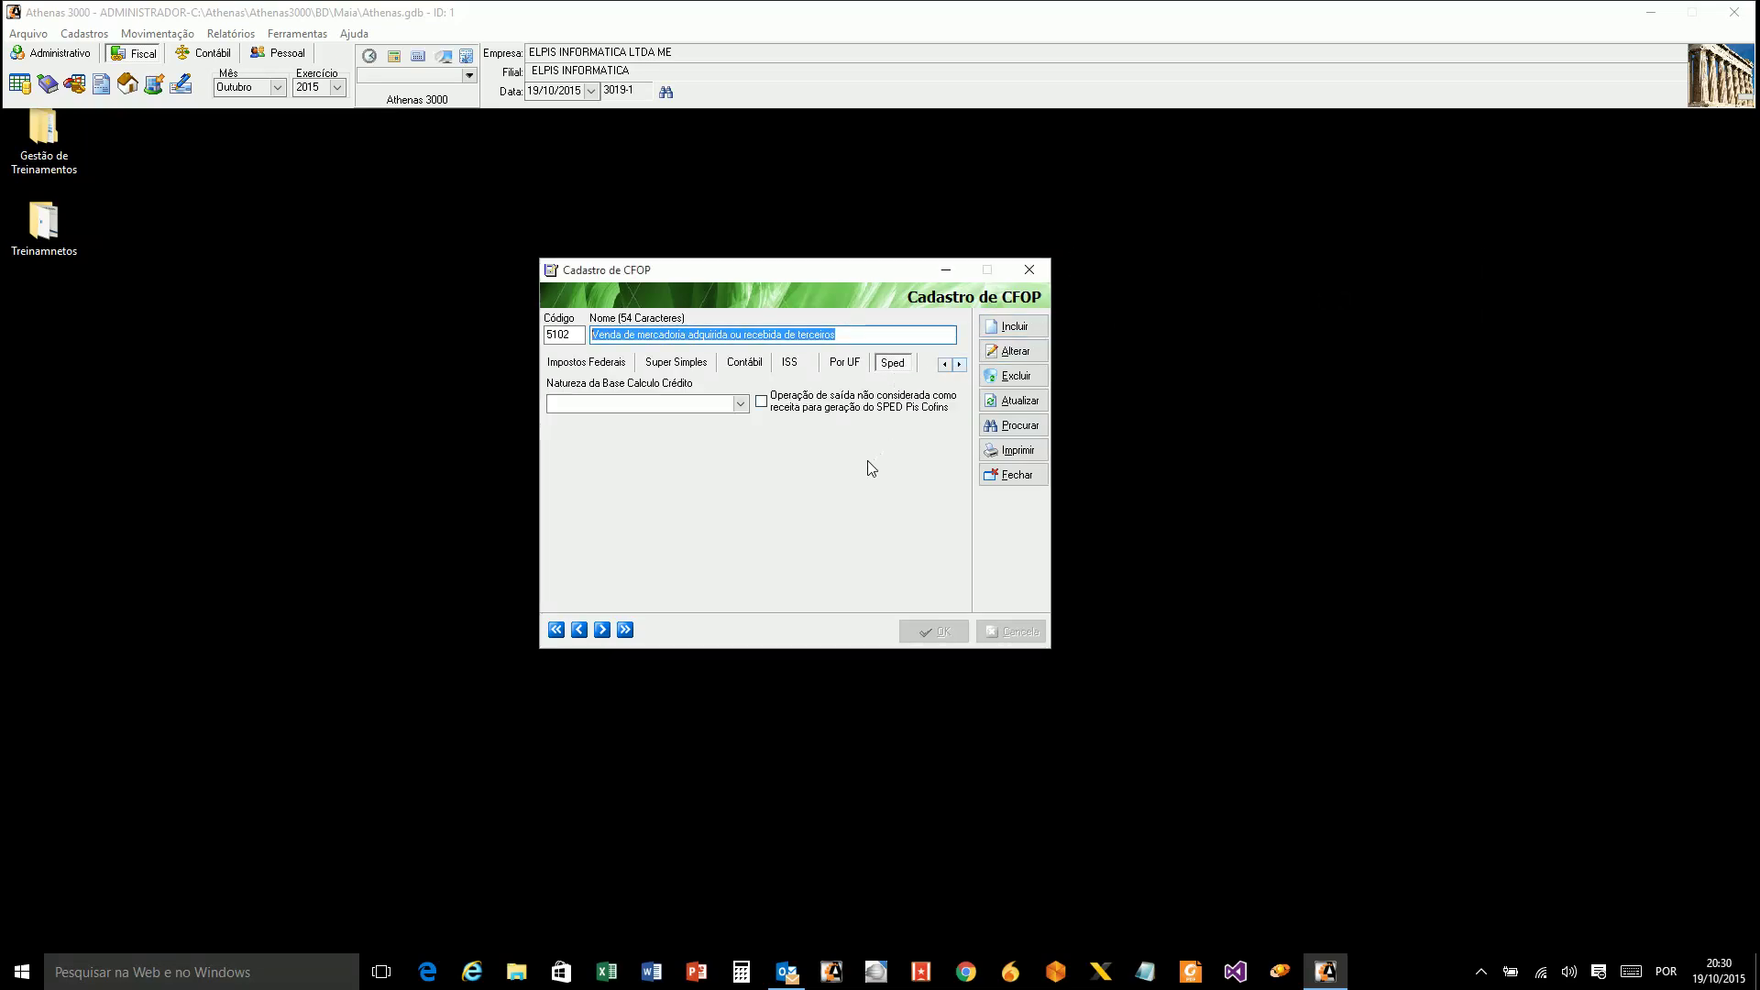
click(739, 405)
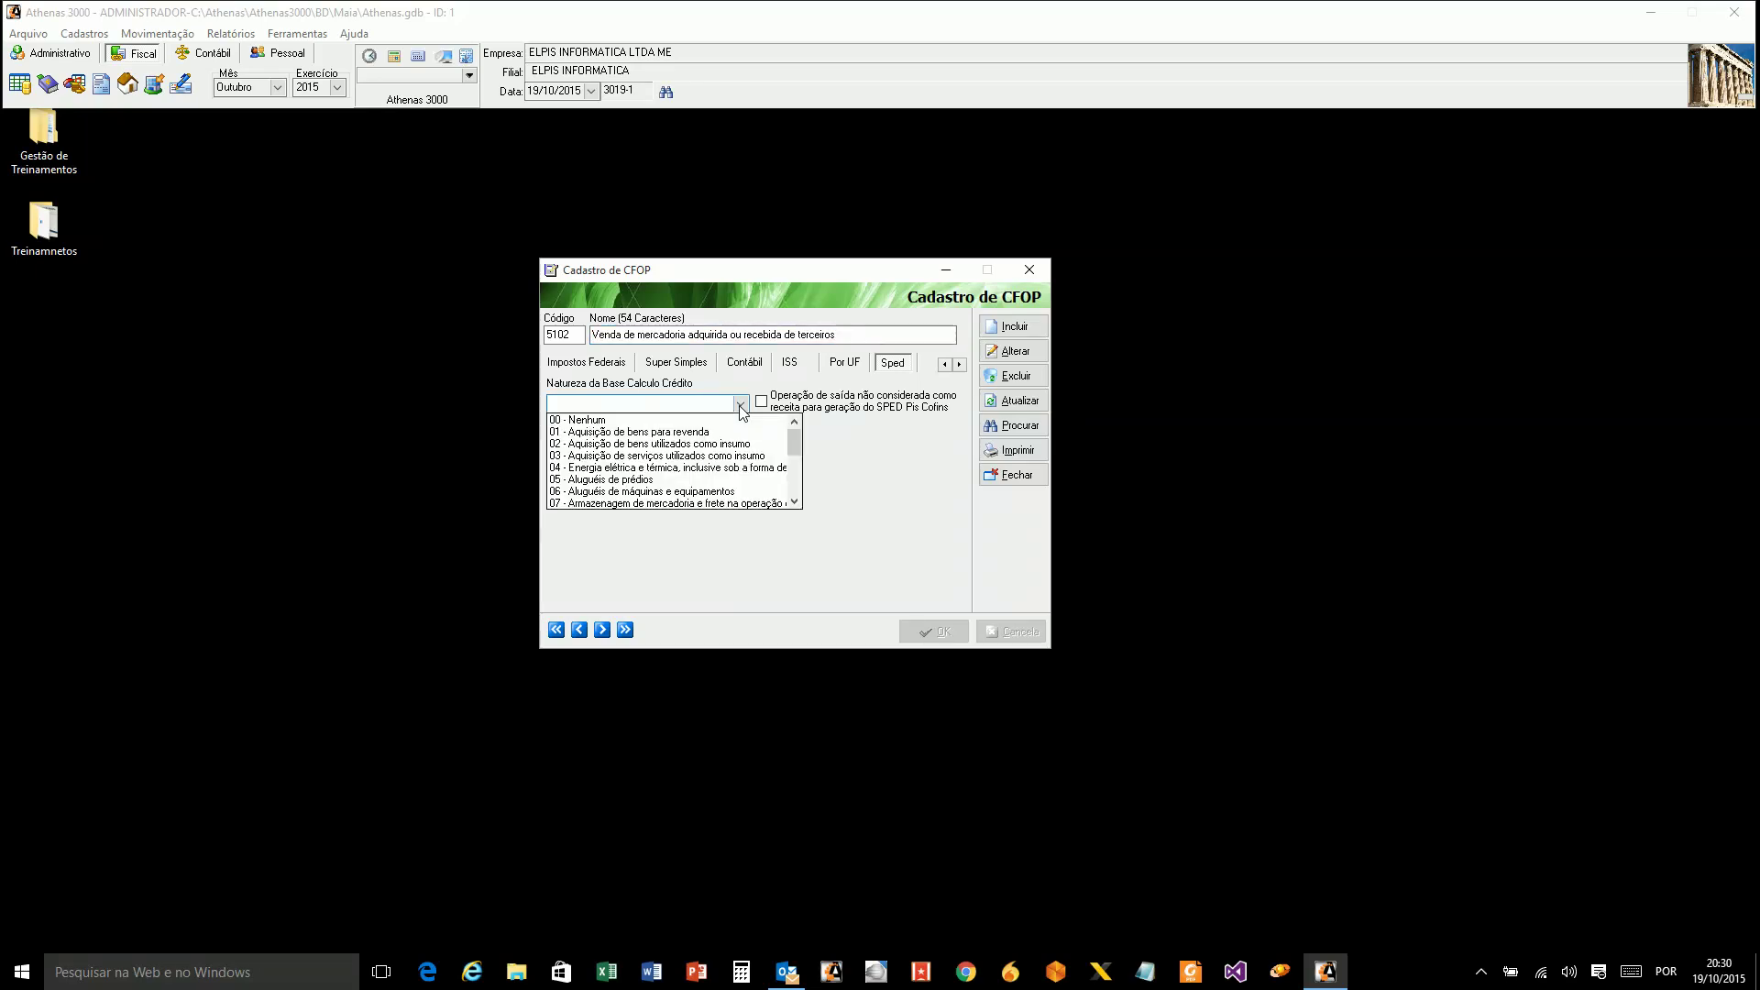
Search the CFOP register for code 1102.
click(1015, 425)
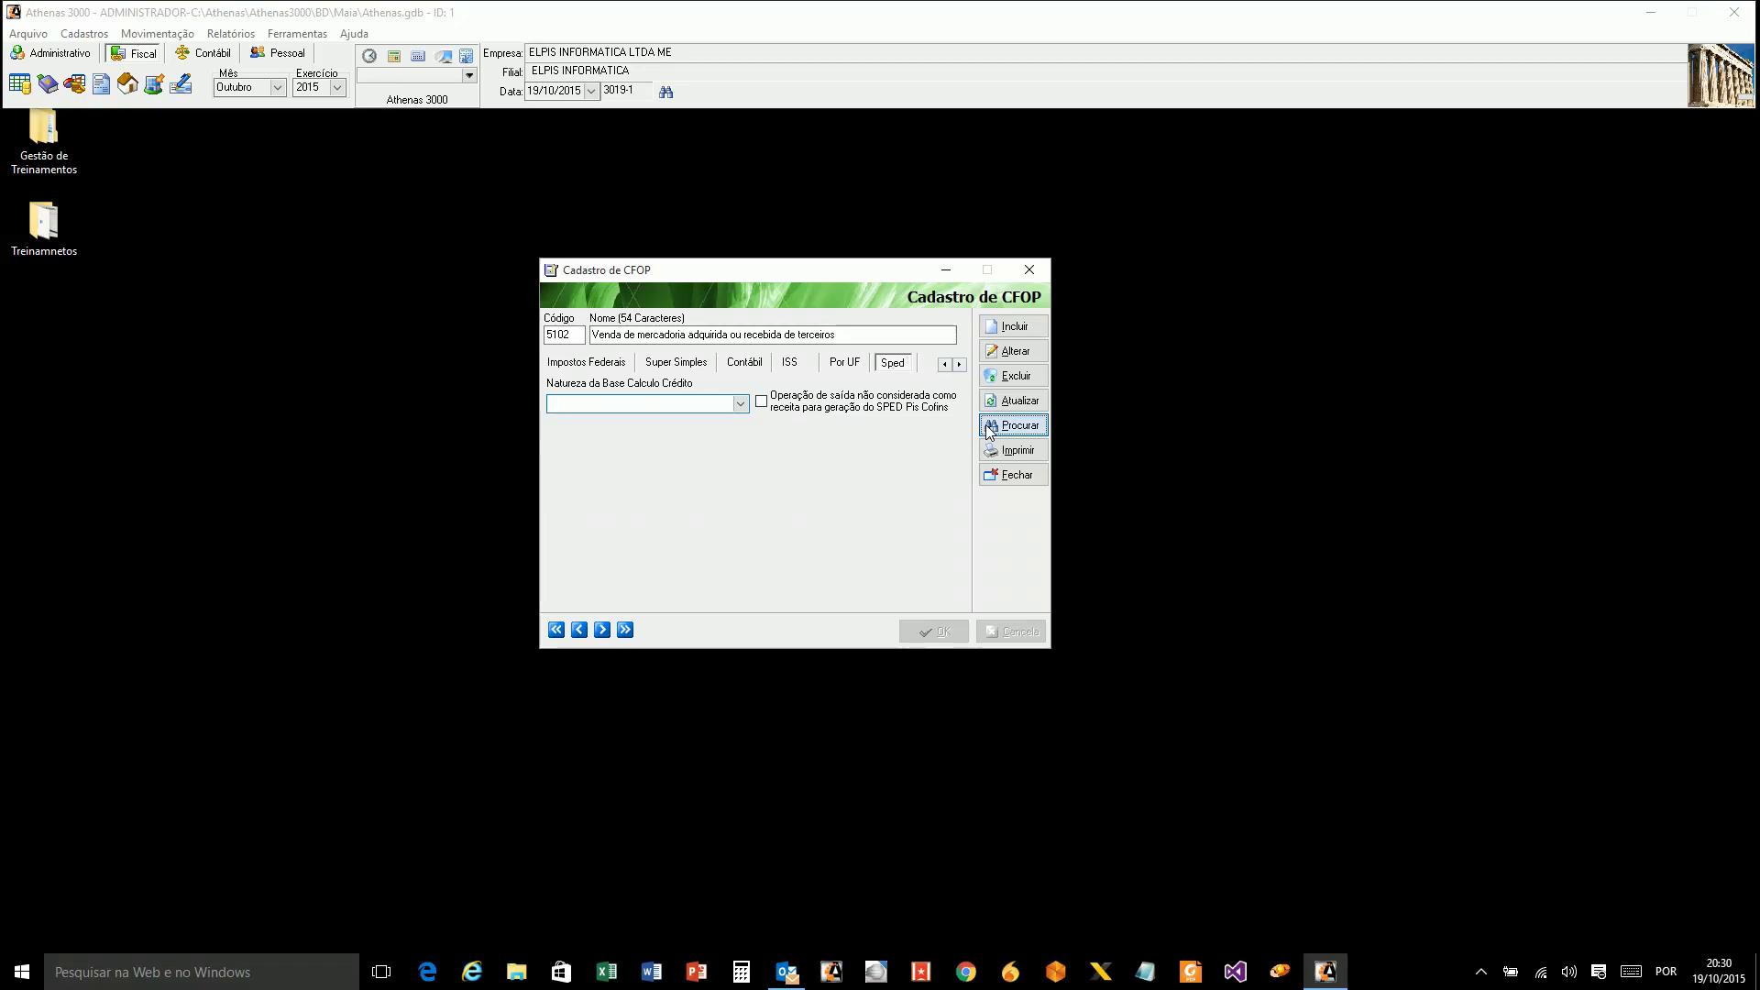
text(1102)
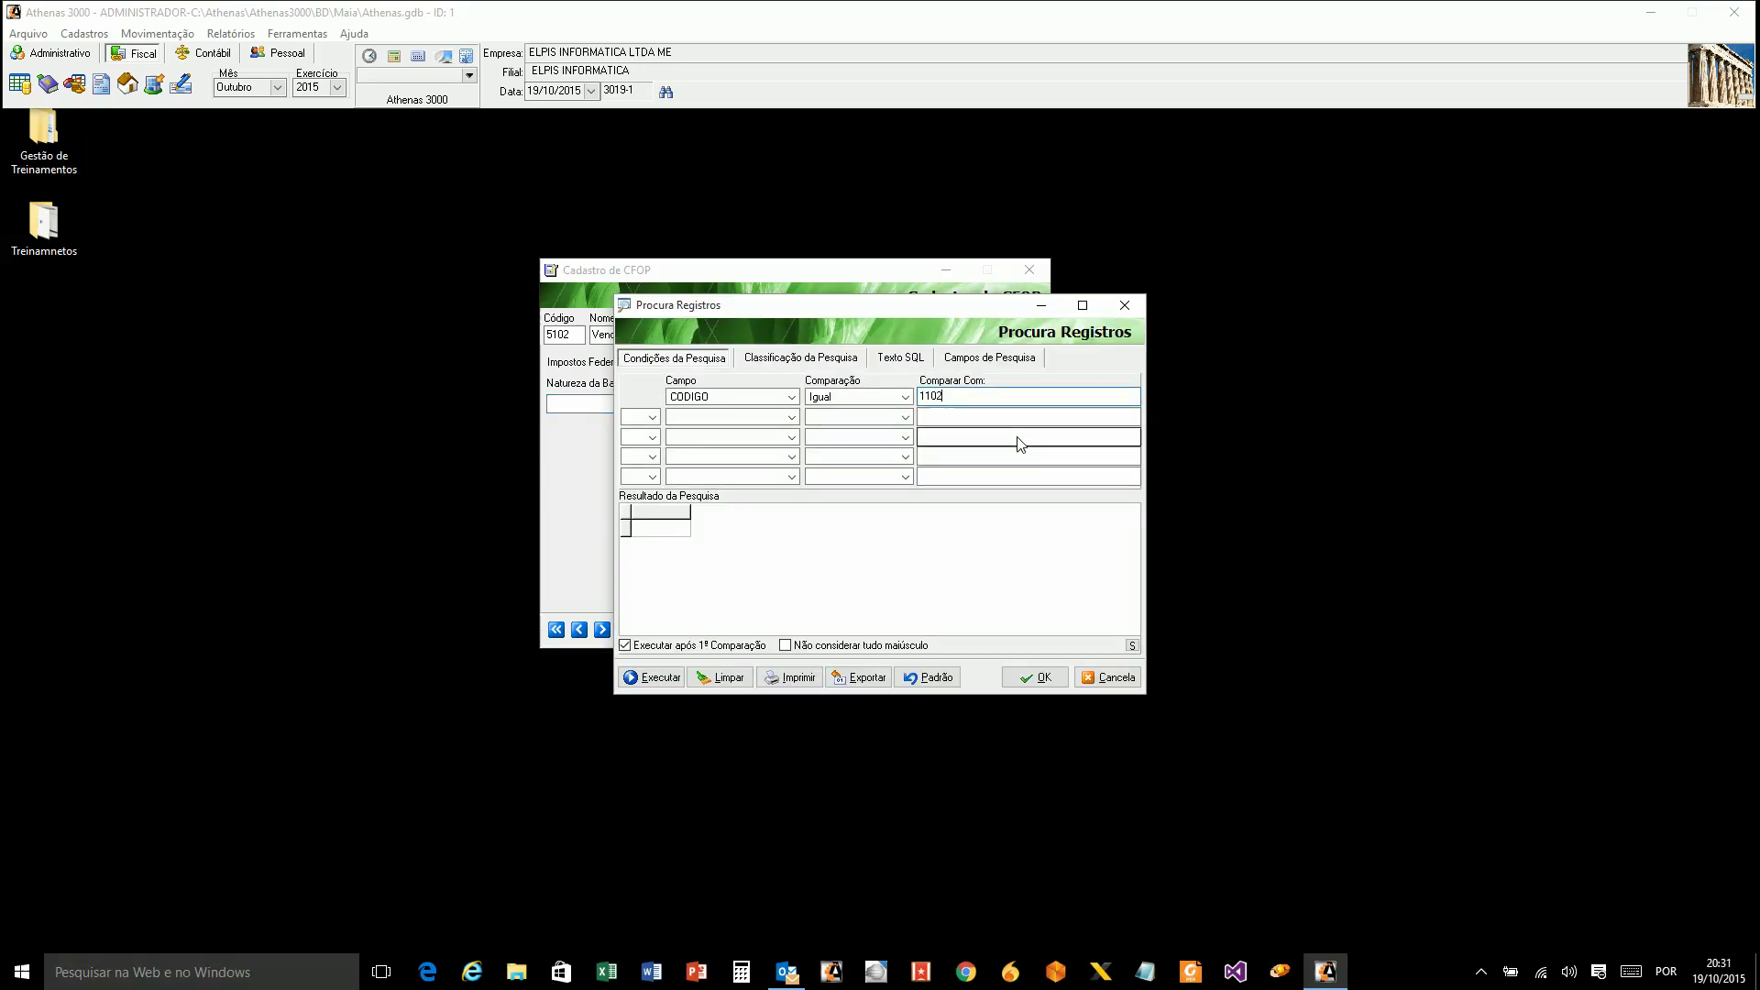
key(Return)
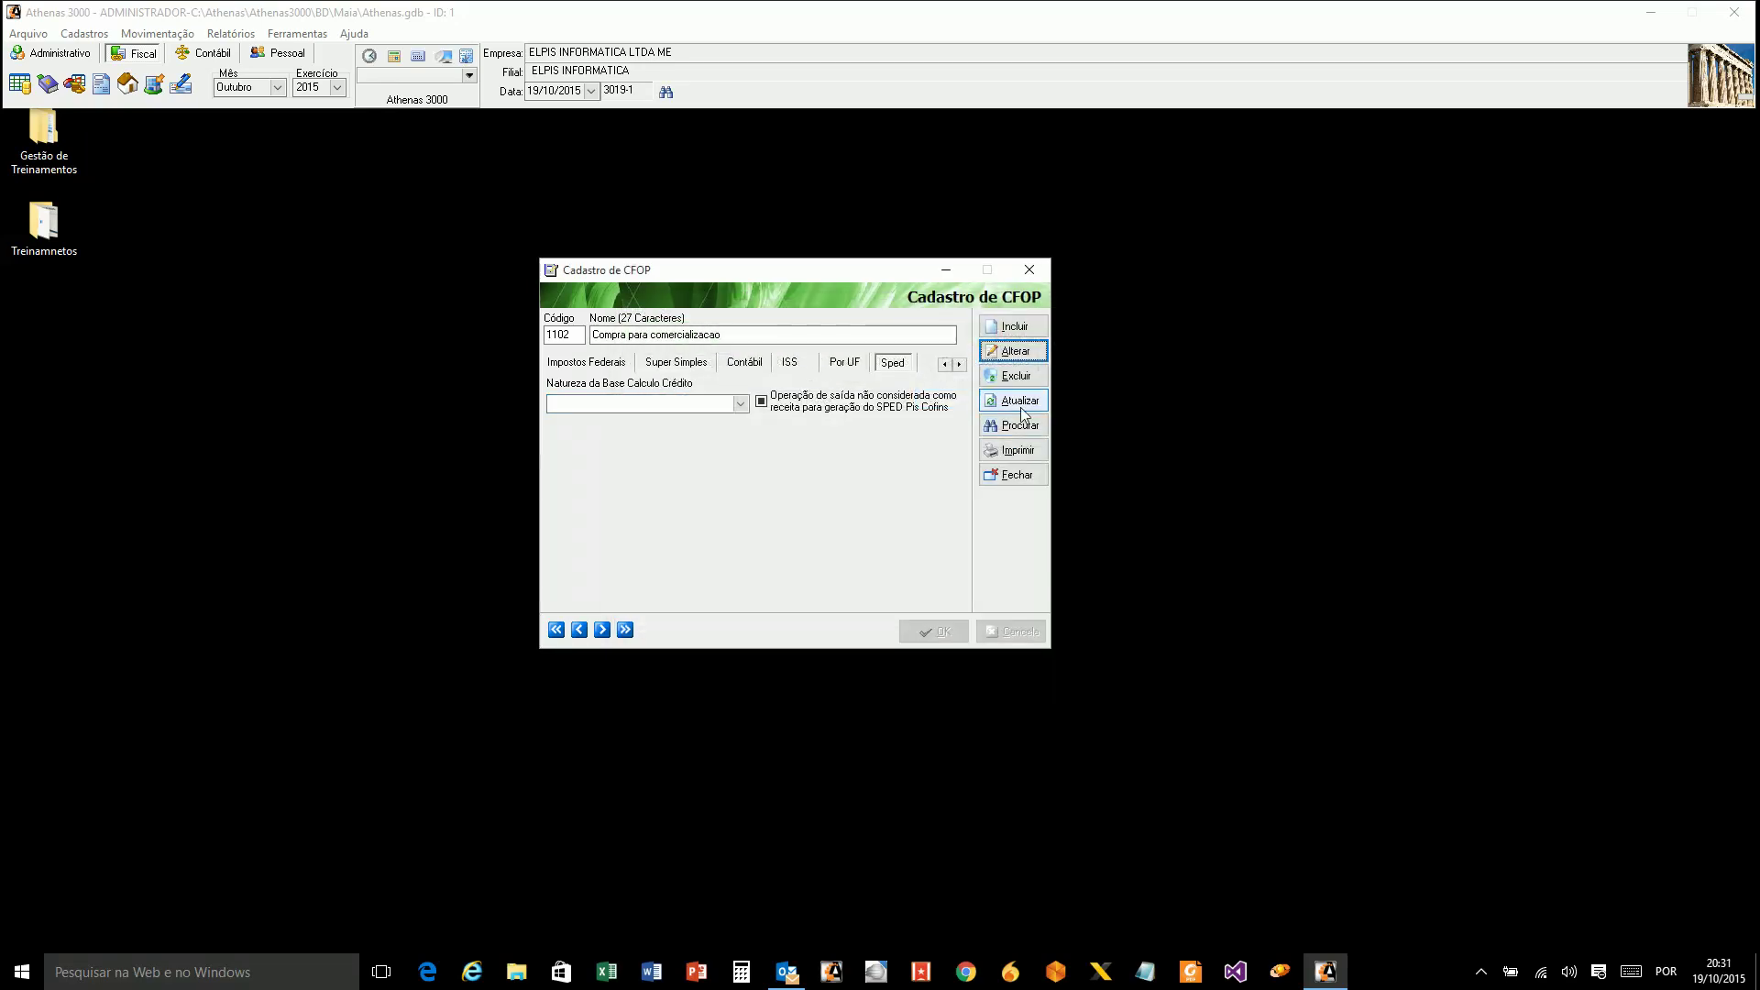
Review the full list of Natureza da Base Calculo Crédito options for CFOP 1102, try 00 - Nenhum, and cancel the edit.
click(738, 403)
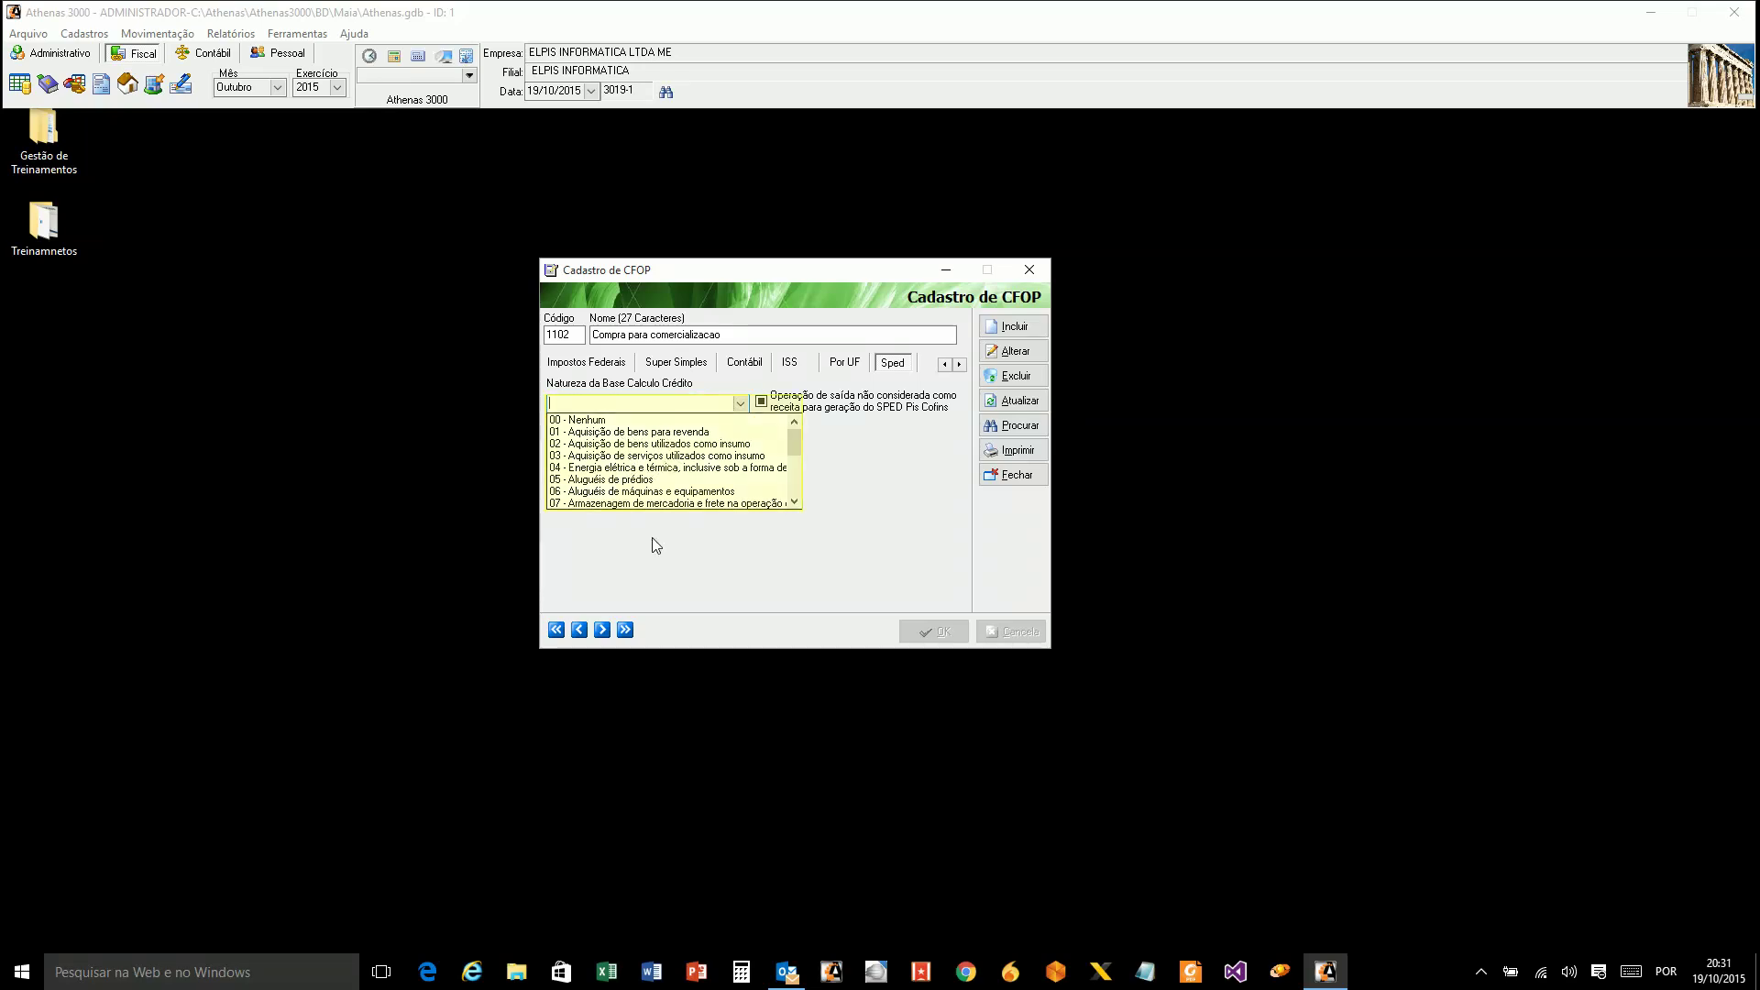
scroll(676, 490, down, 3)
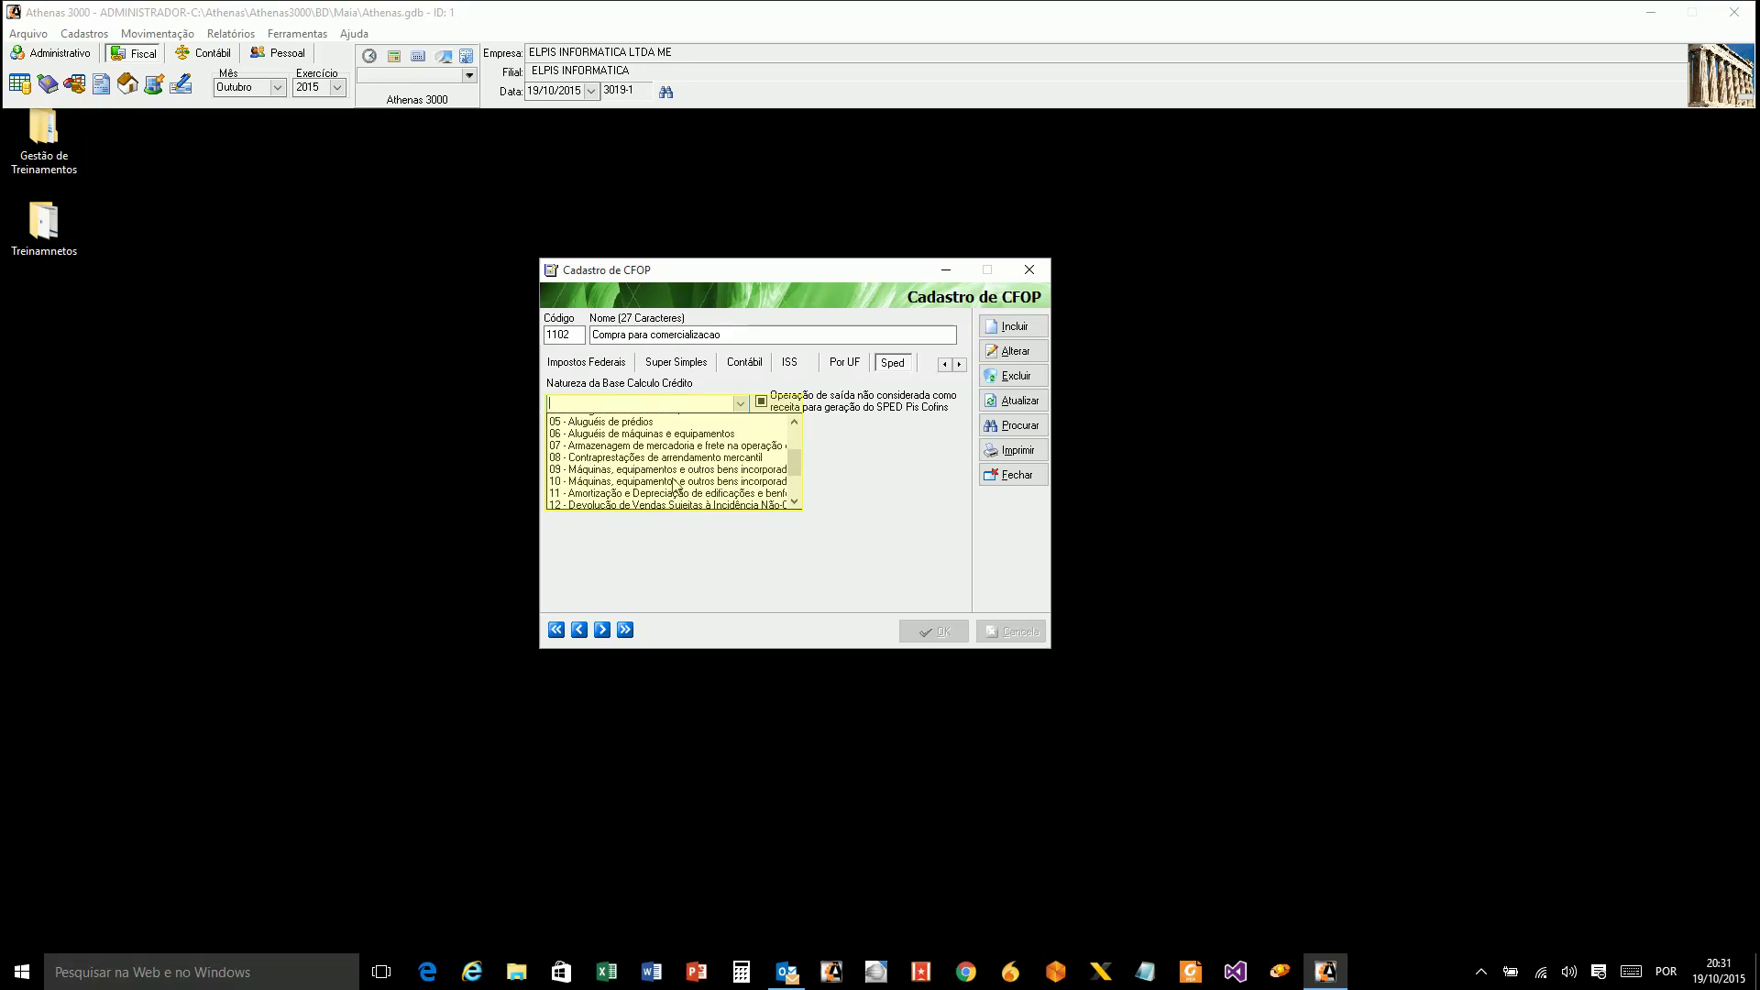
scroll(678, 492, down, 1)
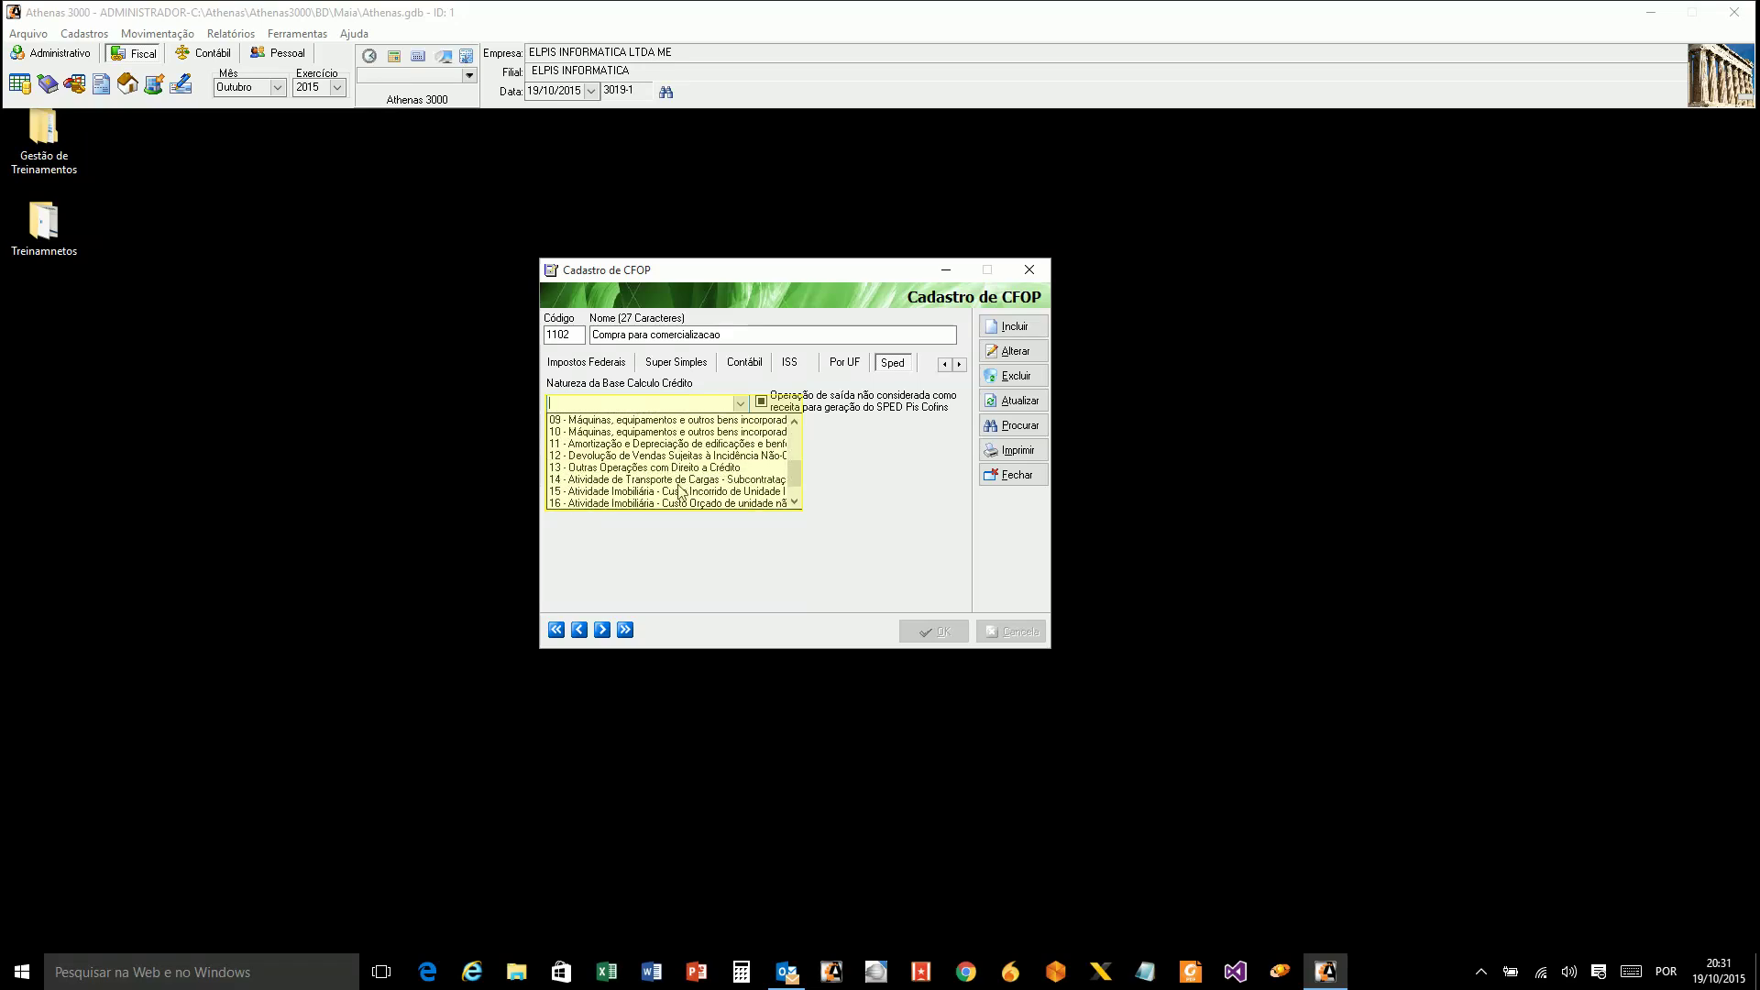
scroll(676, 491, down, 1)
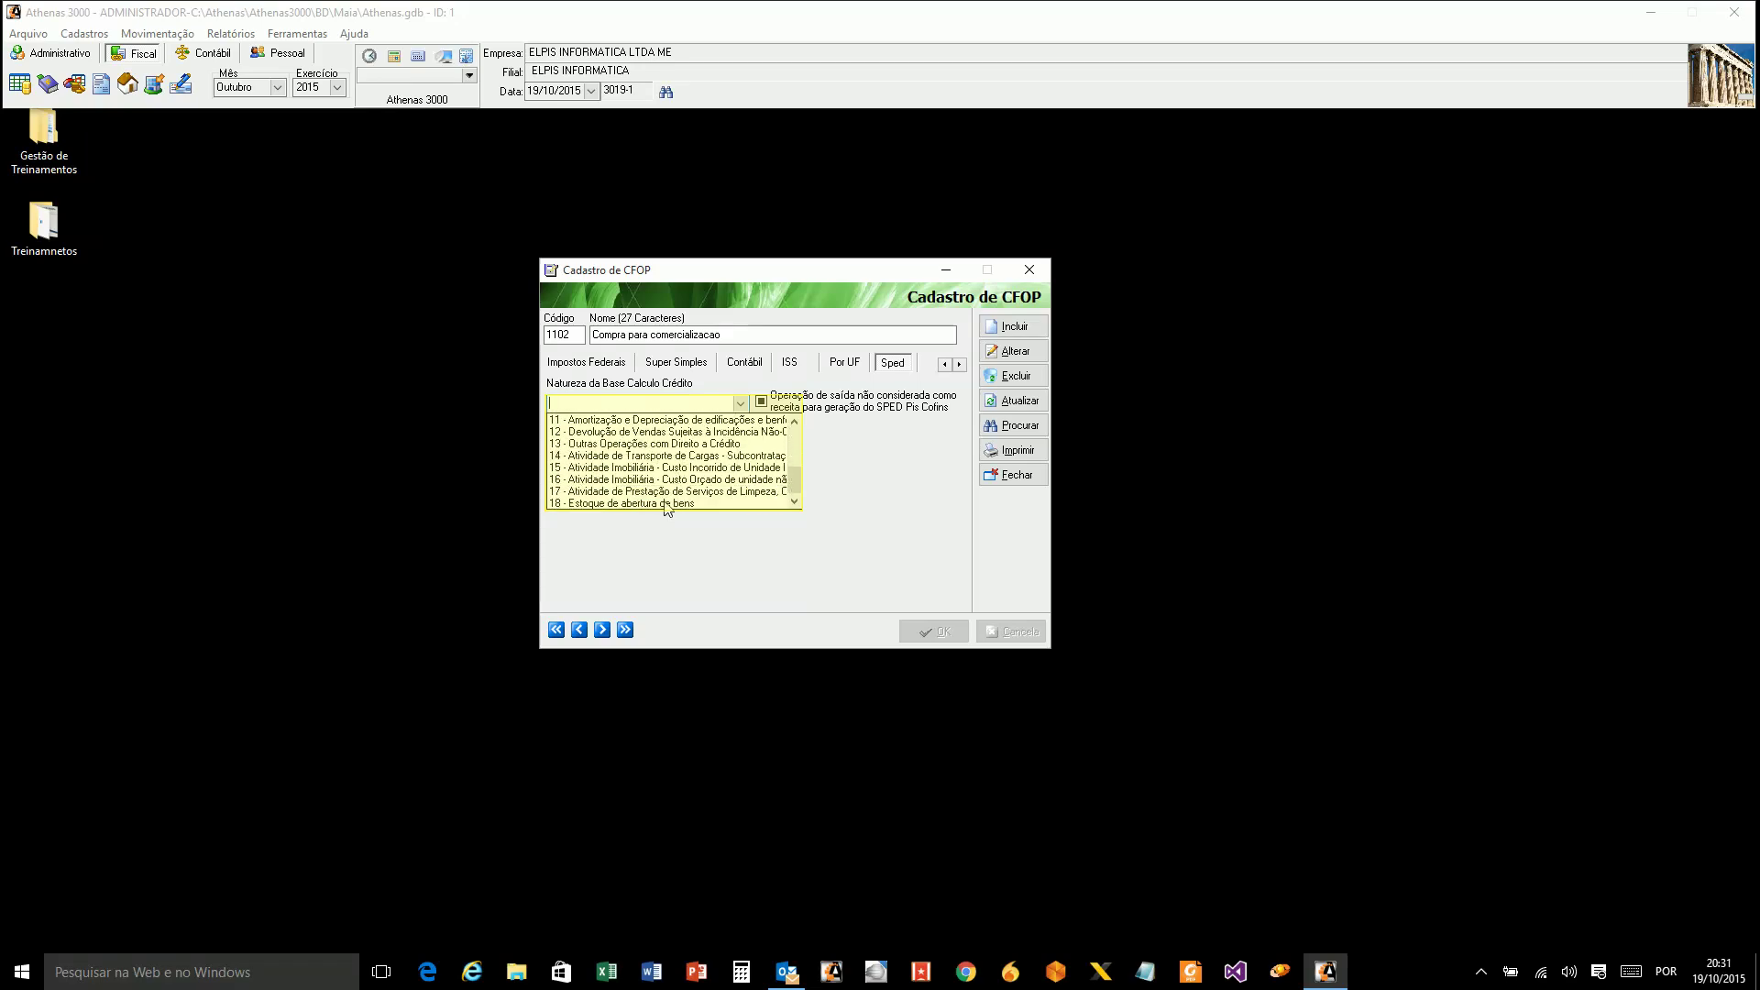
scroll(676, 500, up, 4)
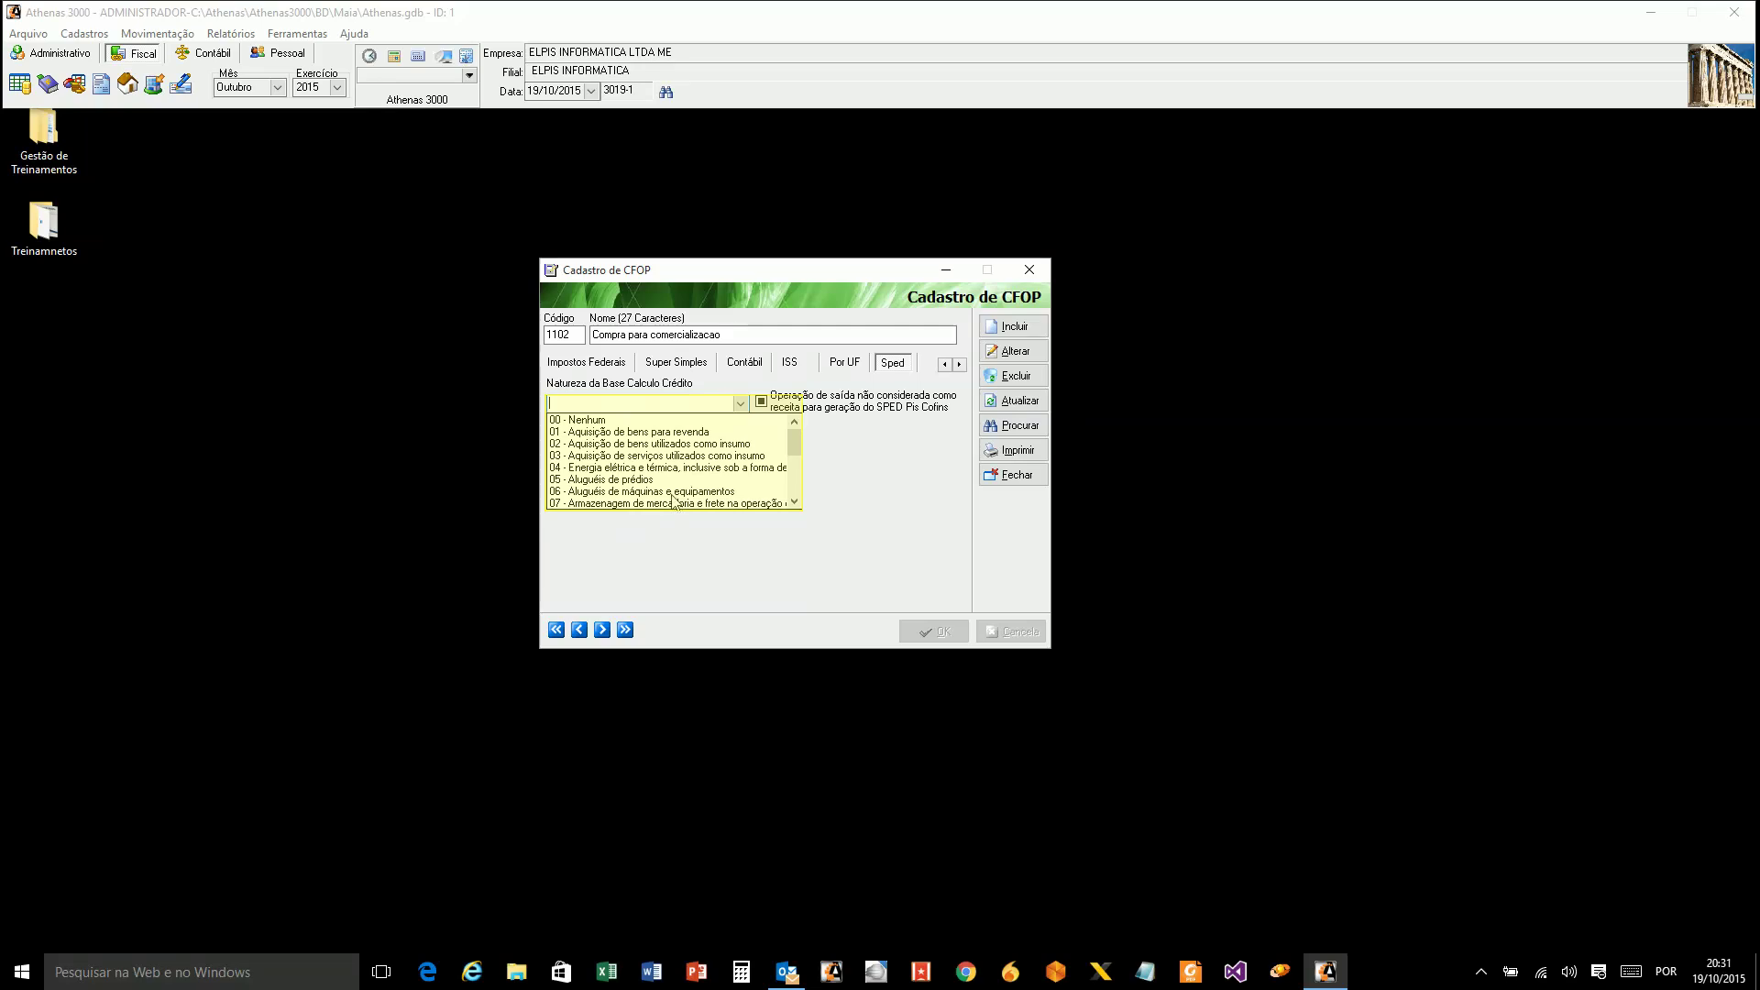
click(618, 419)
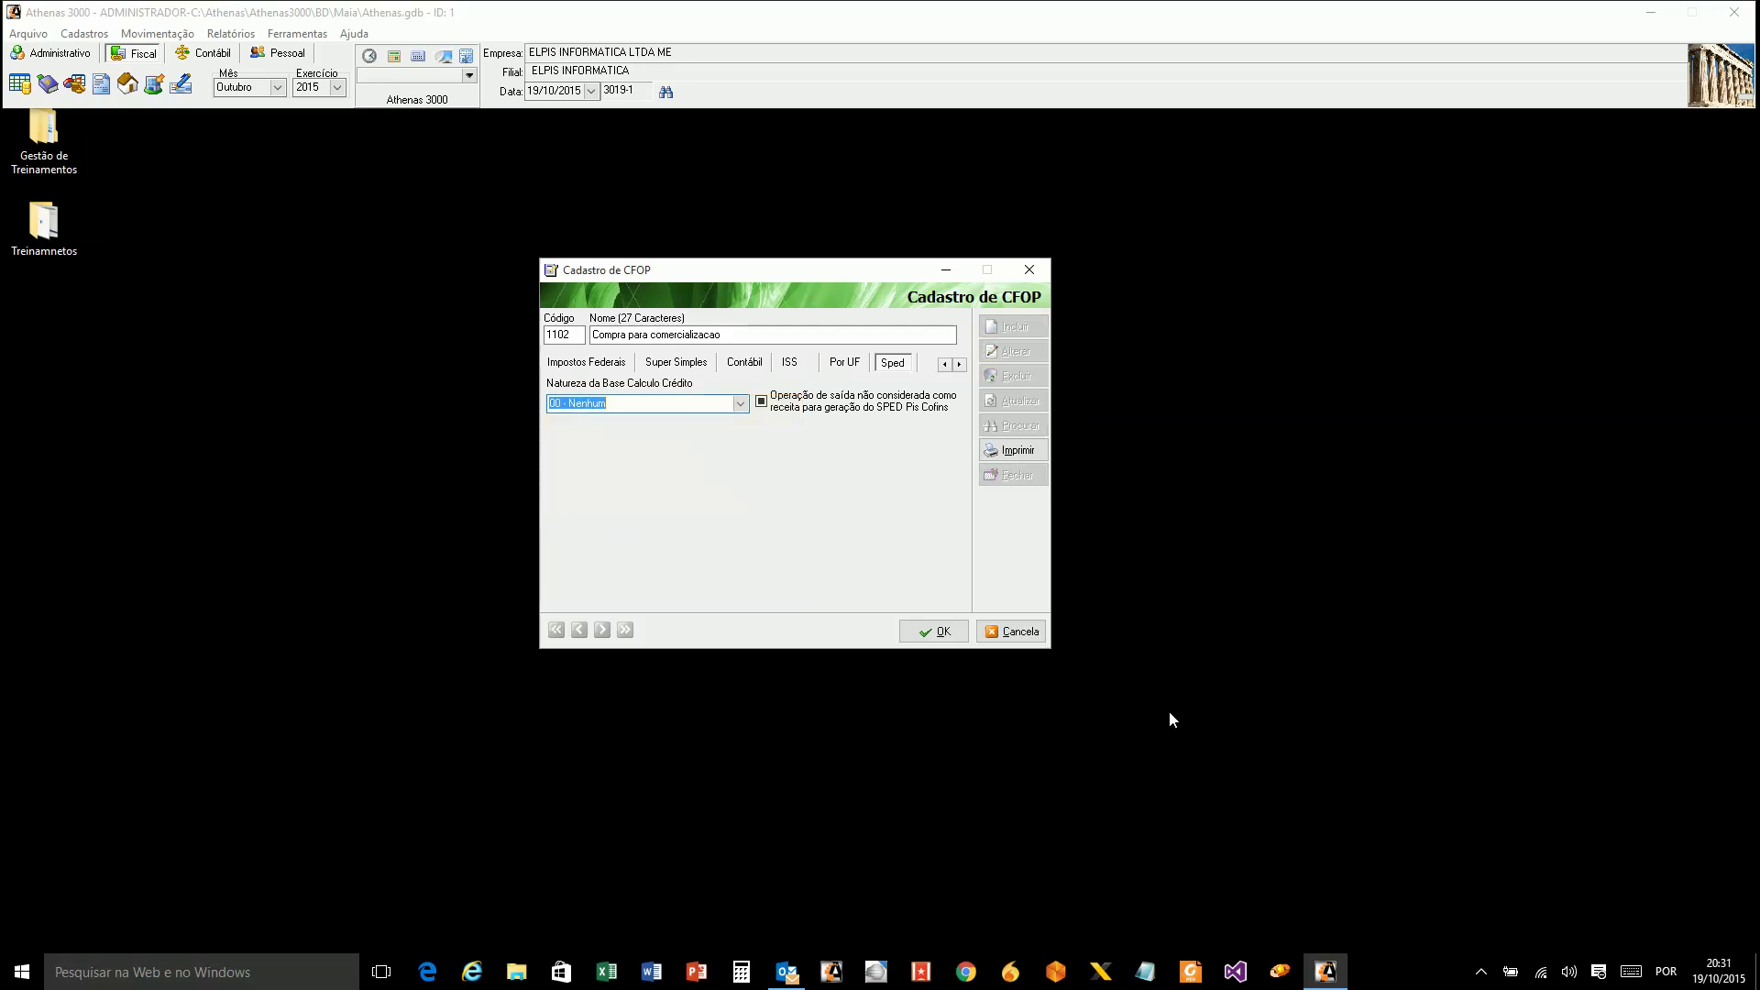
click(1042, 632)
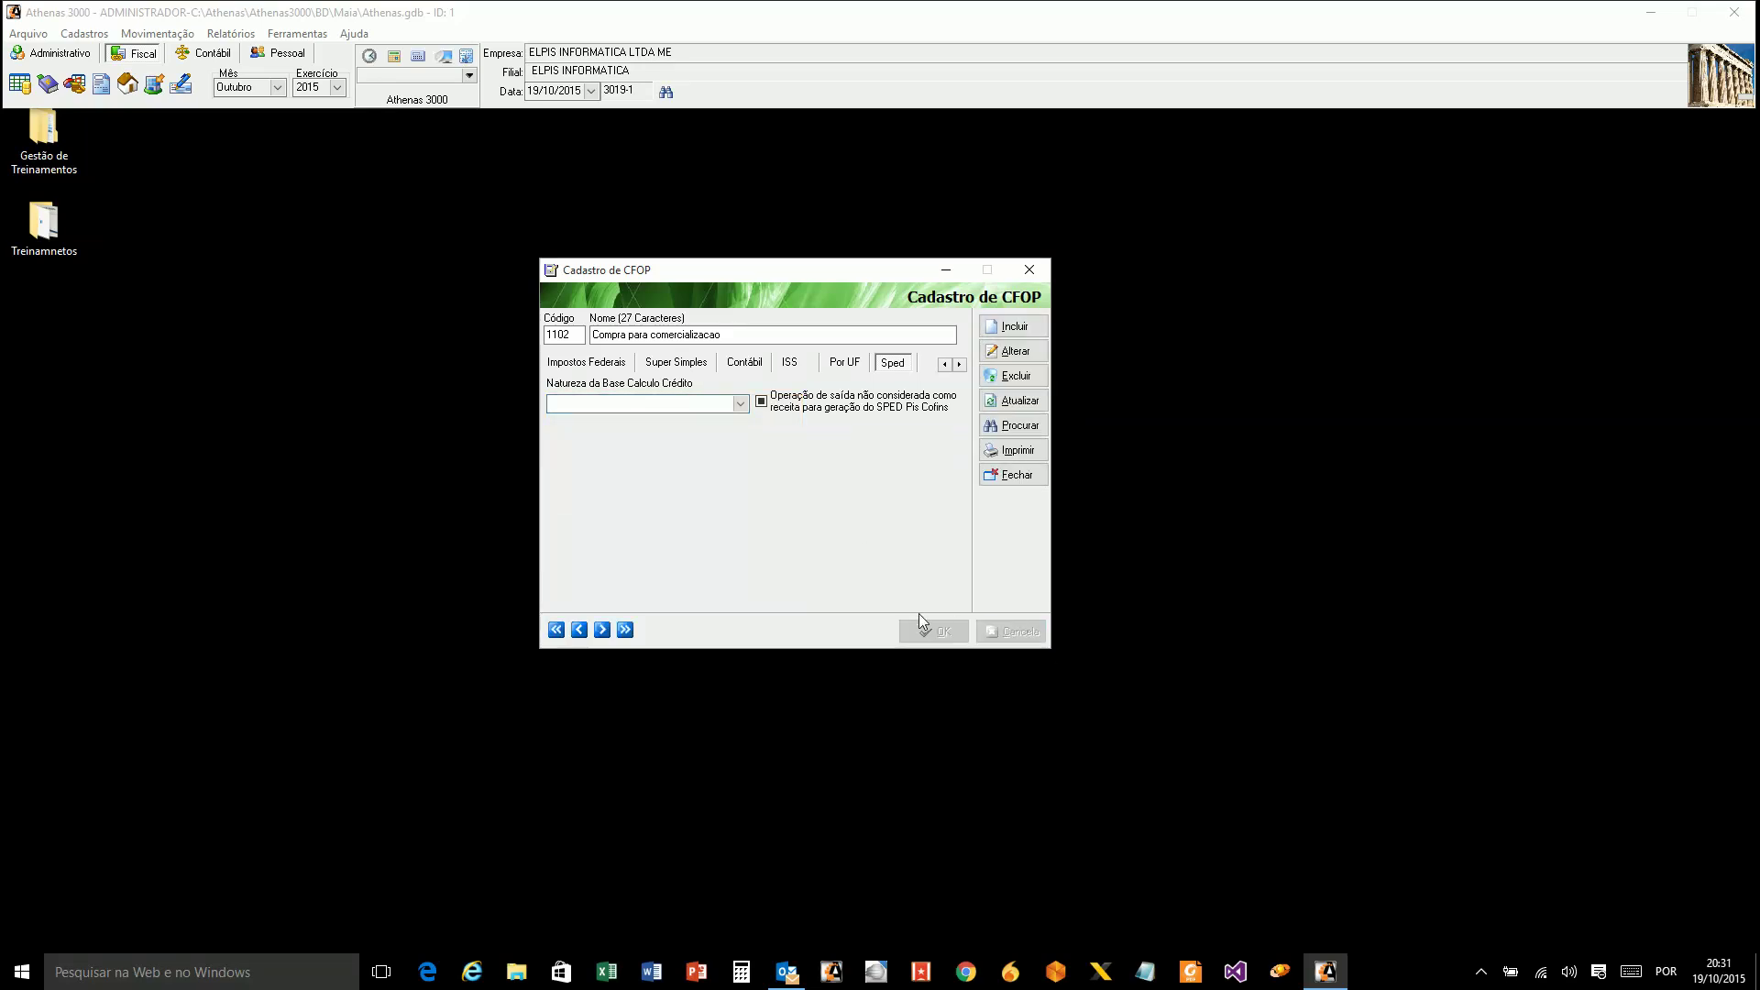
Search for CFOP 5102 again to check its SPED Pis Cofins revenue option, and close the CFOP register.
click(1013, 425)
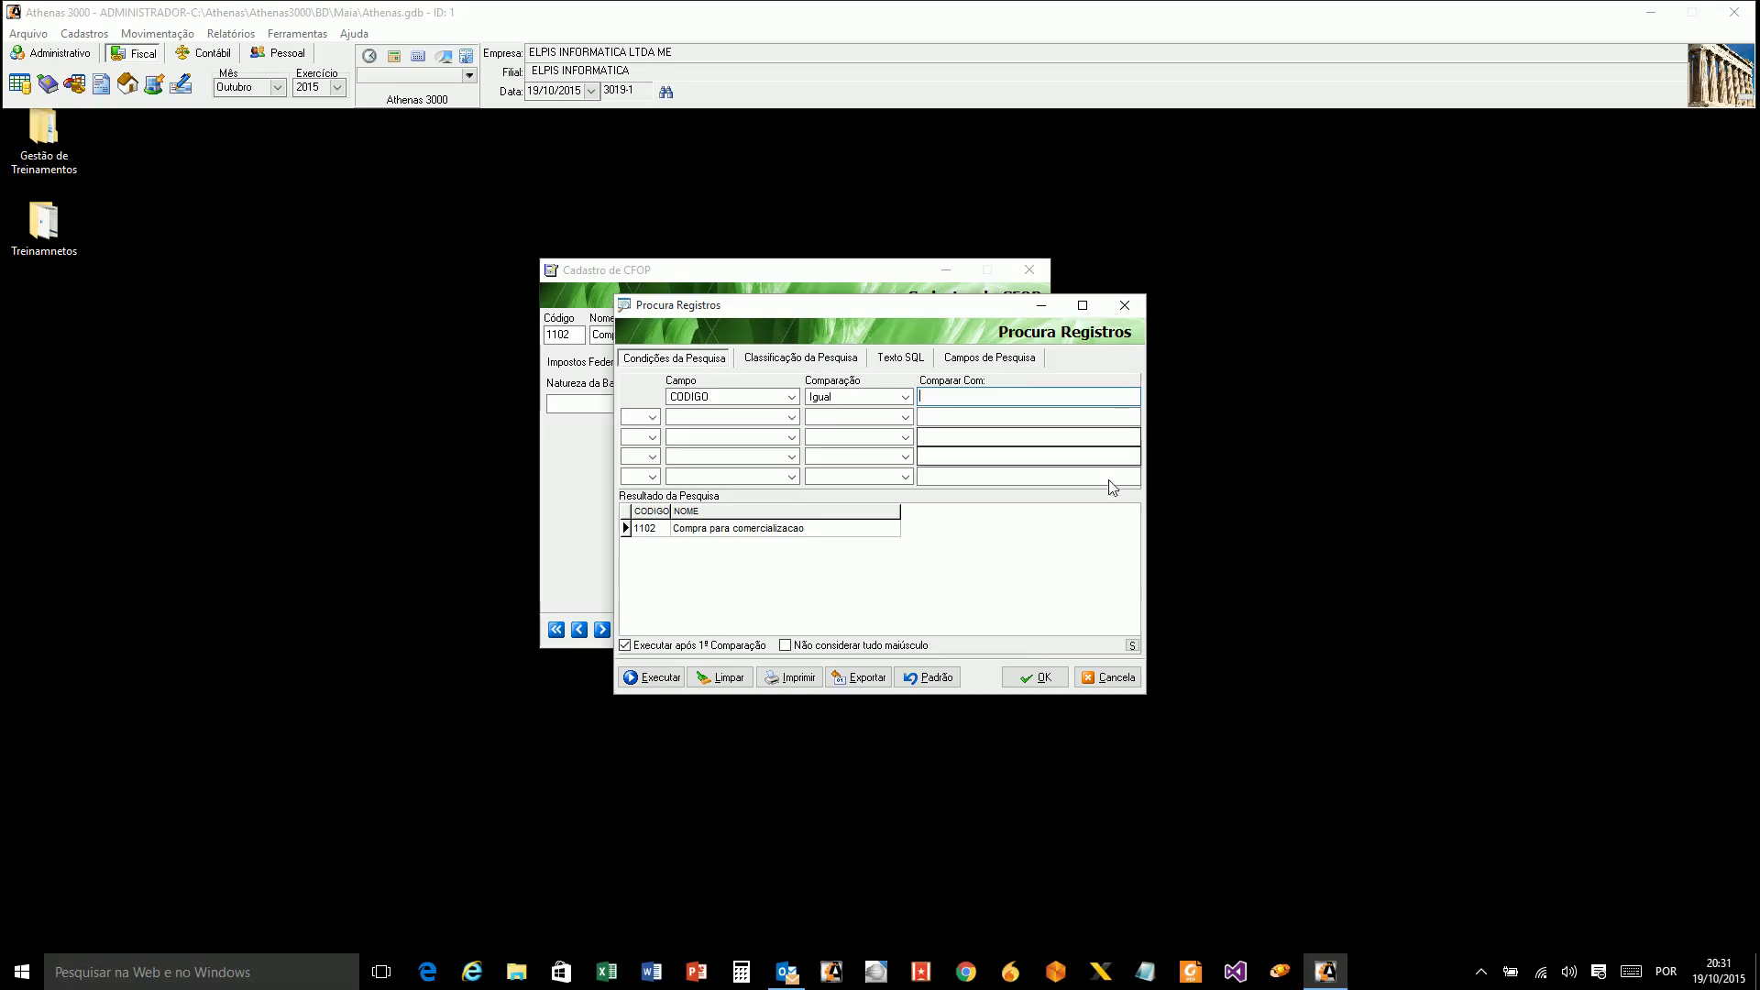
text(5102)
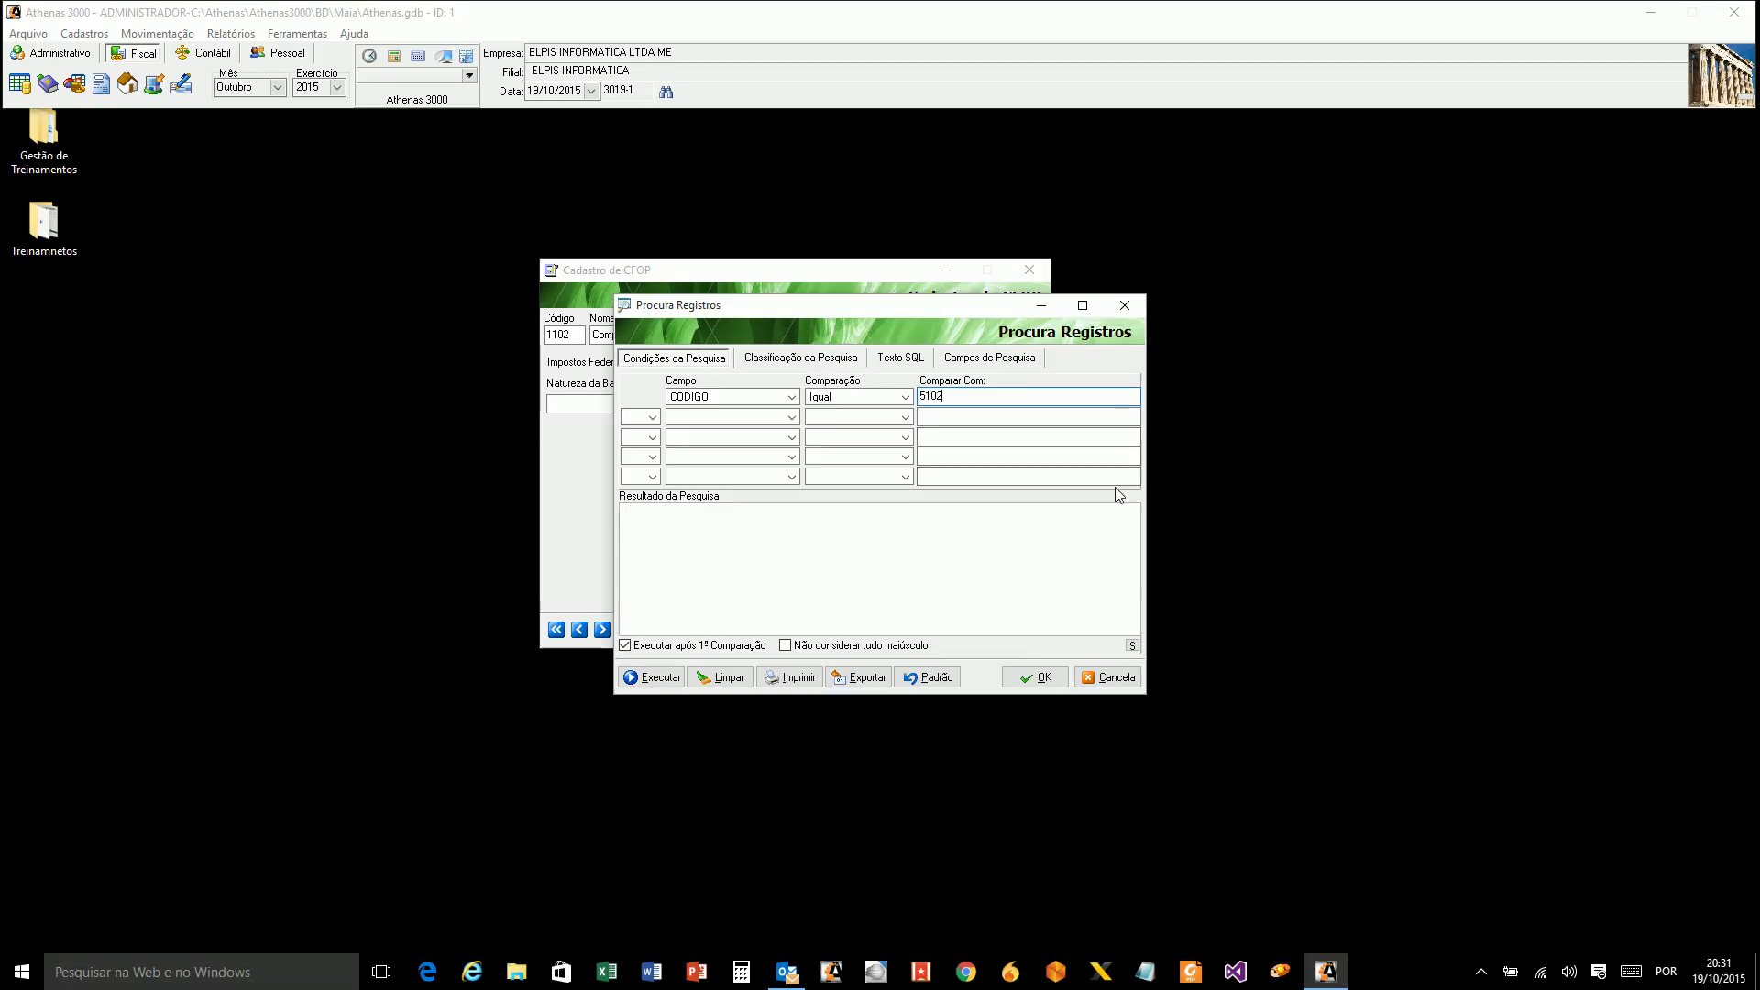
key(Return)
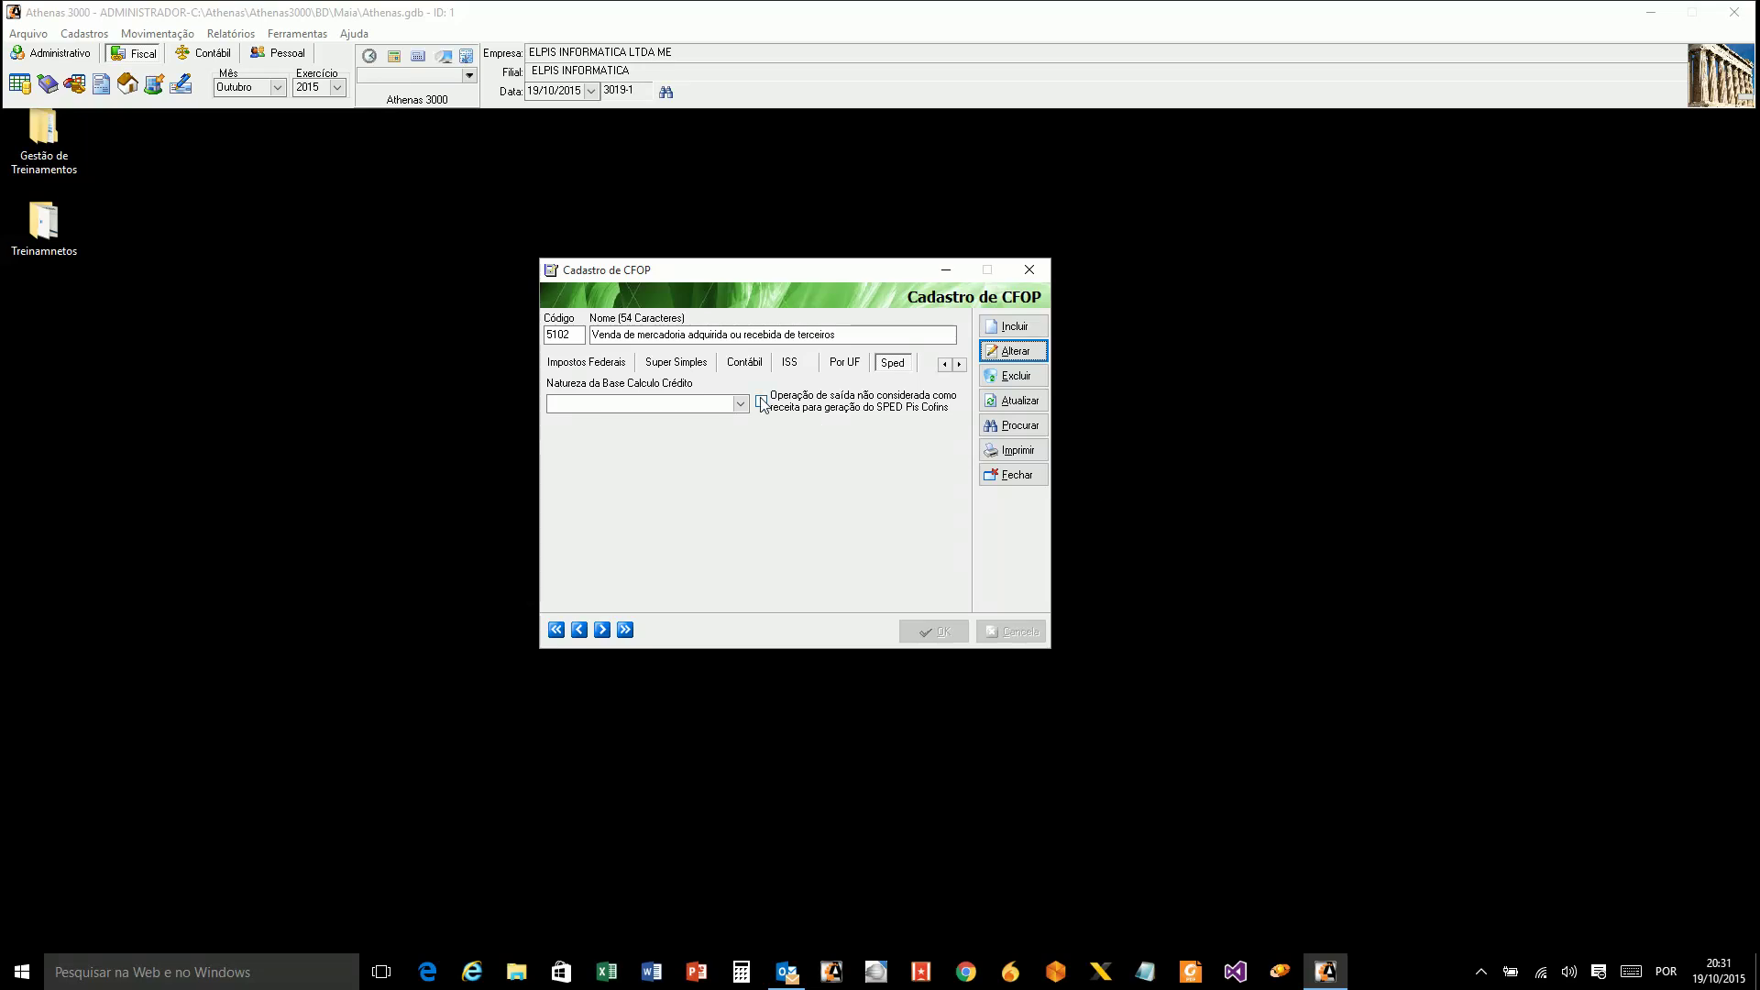
click(947, 365)
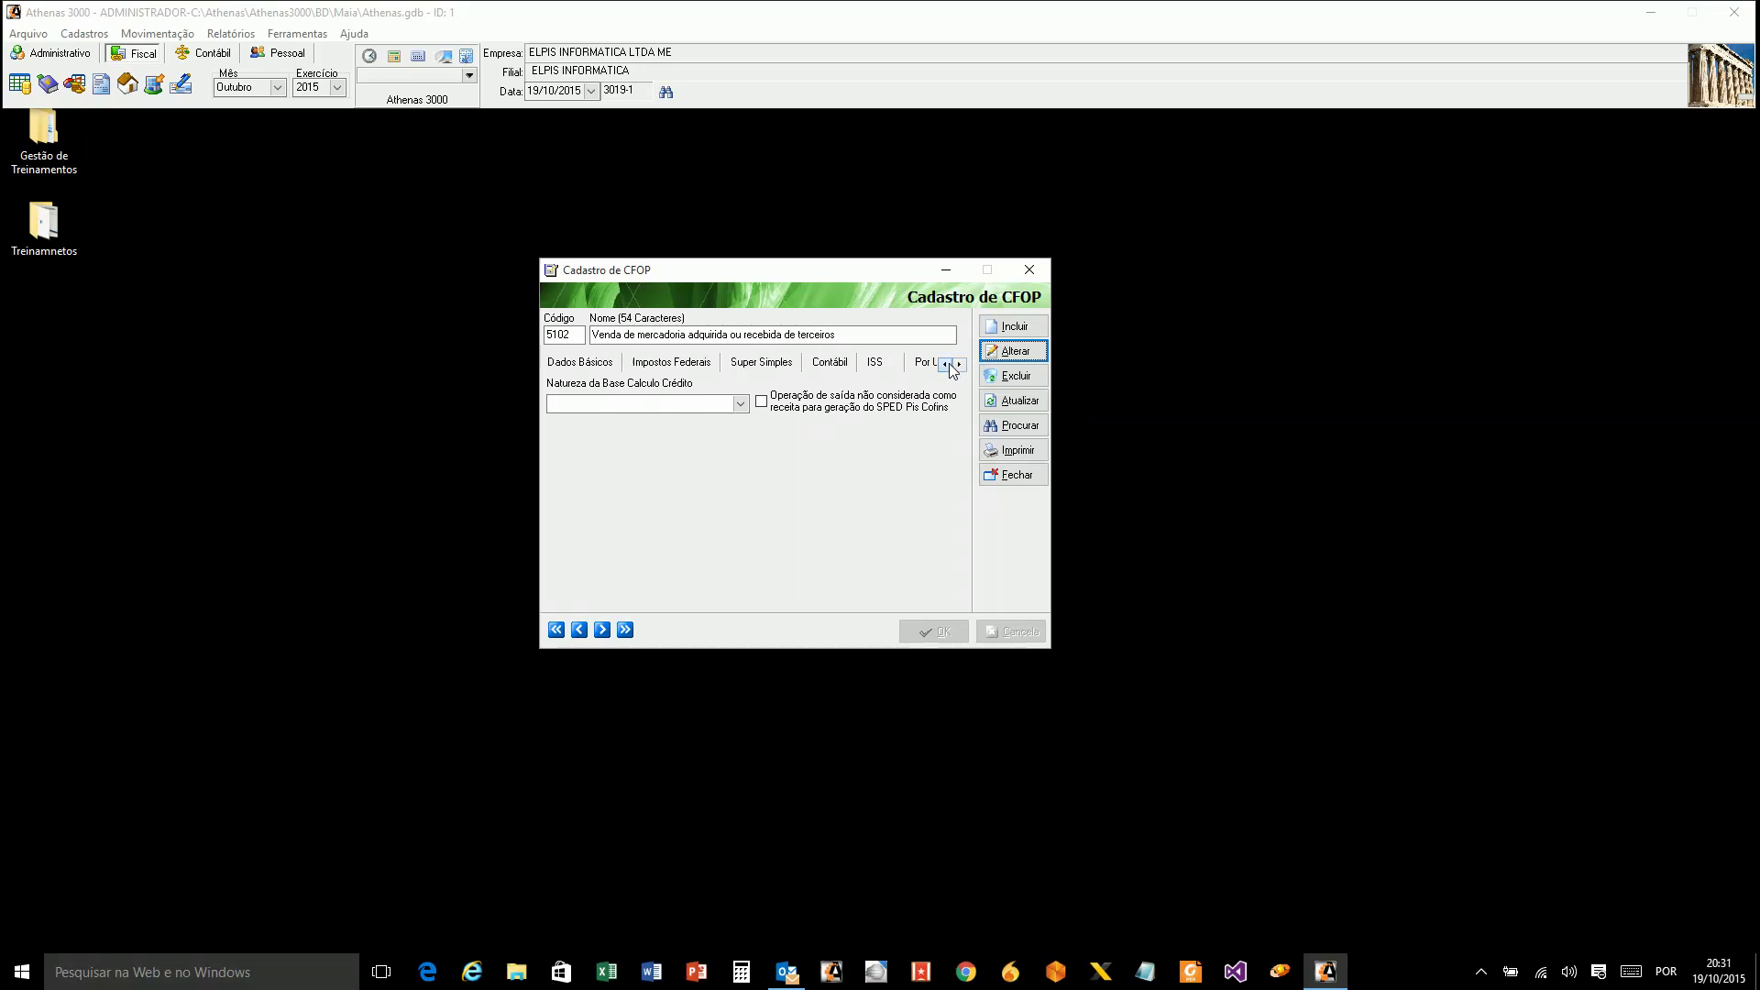
click(1042, 269)
Open the Municípios & Bairros parameter register and view its import options without running an import.
click(84, 33)
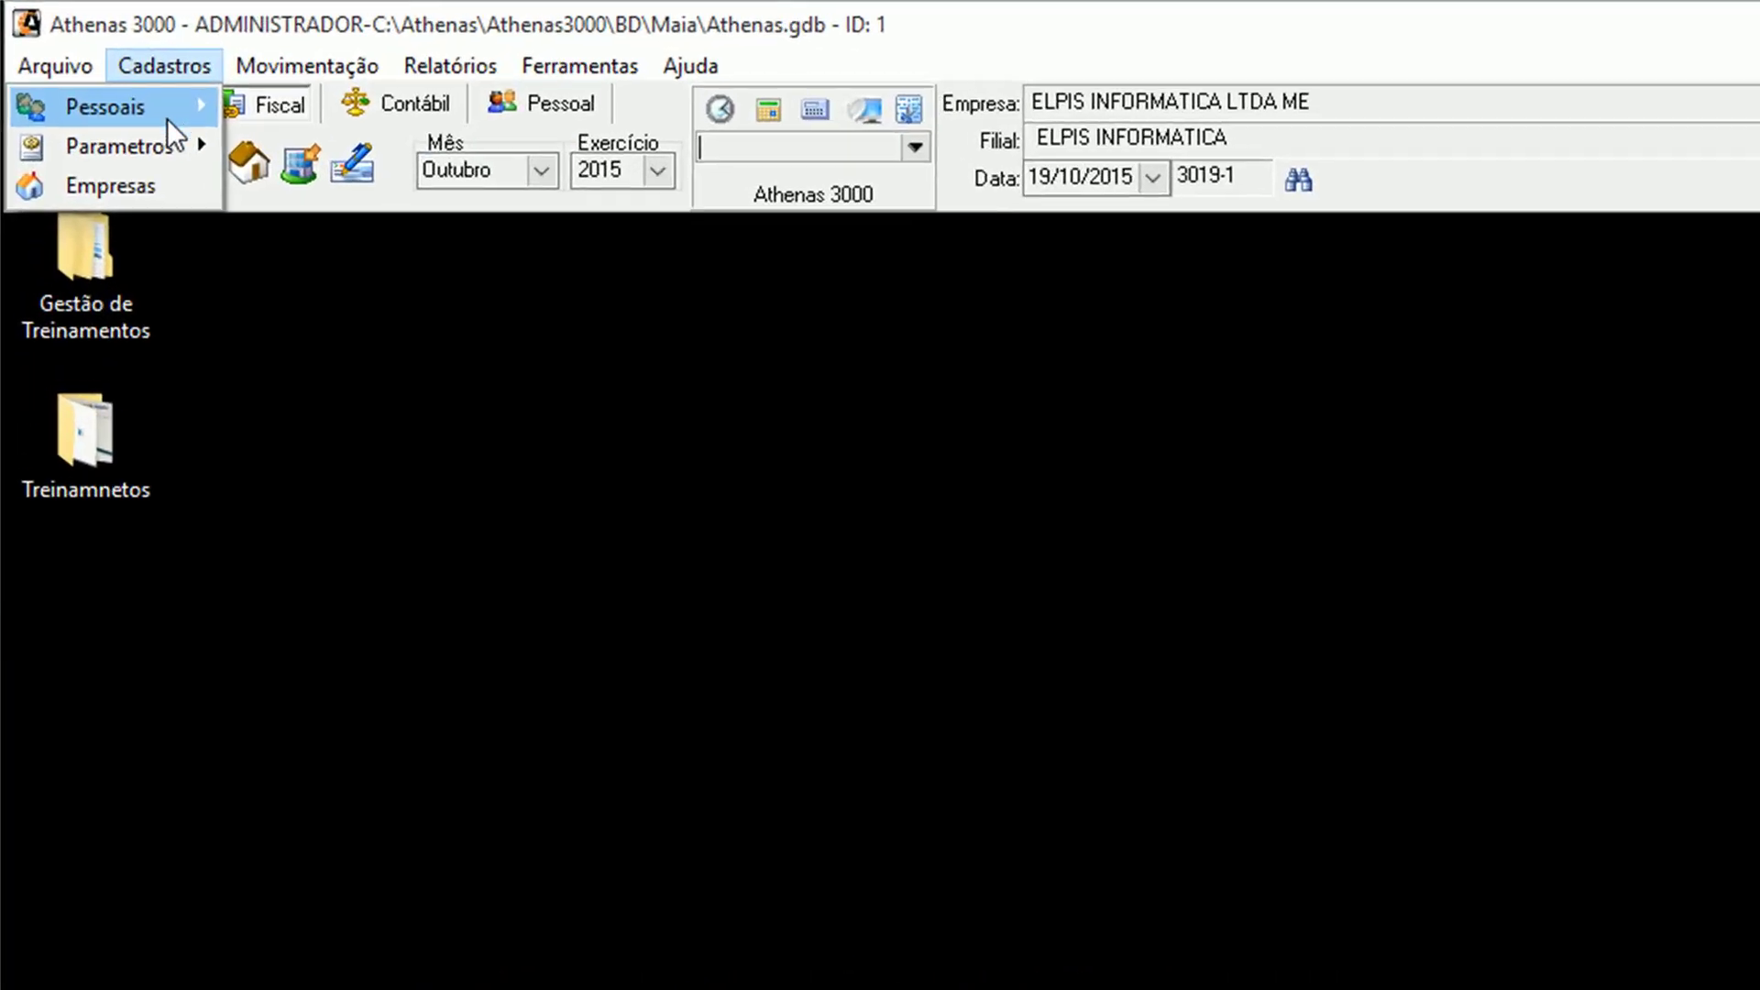
mouse_move(165, 146)
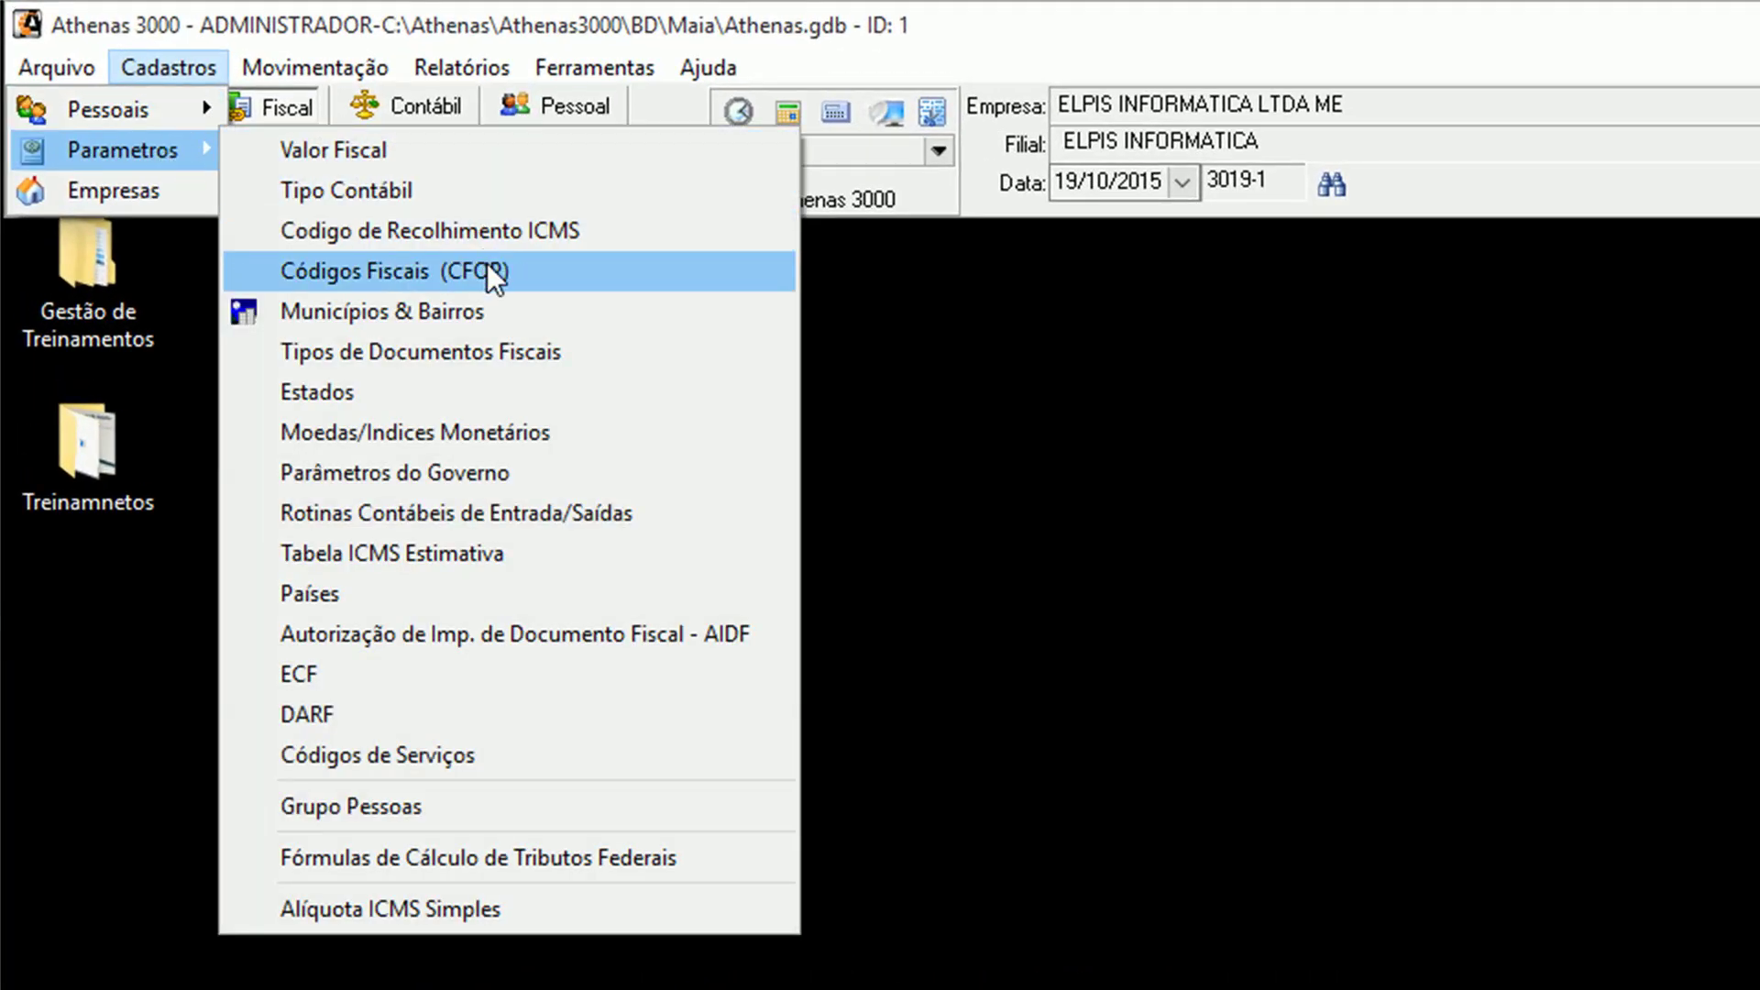
click(489, 307)
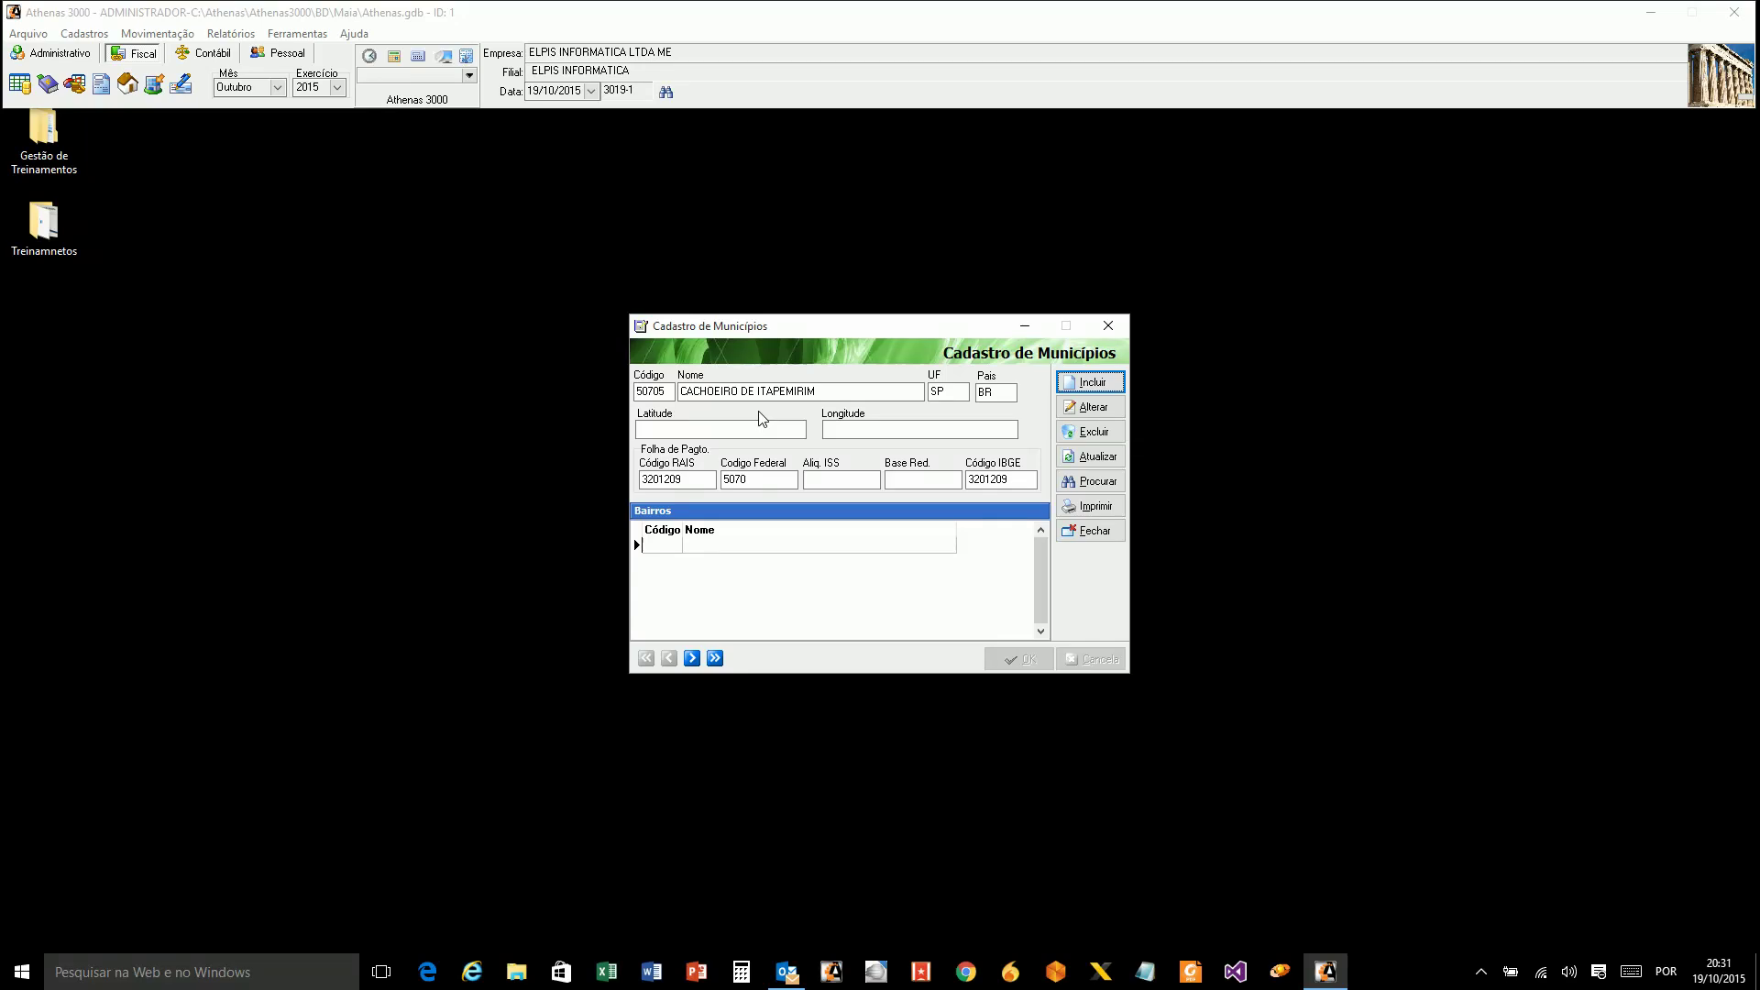
right_click(865, 442)
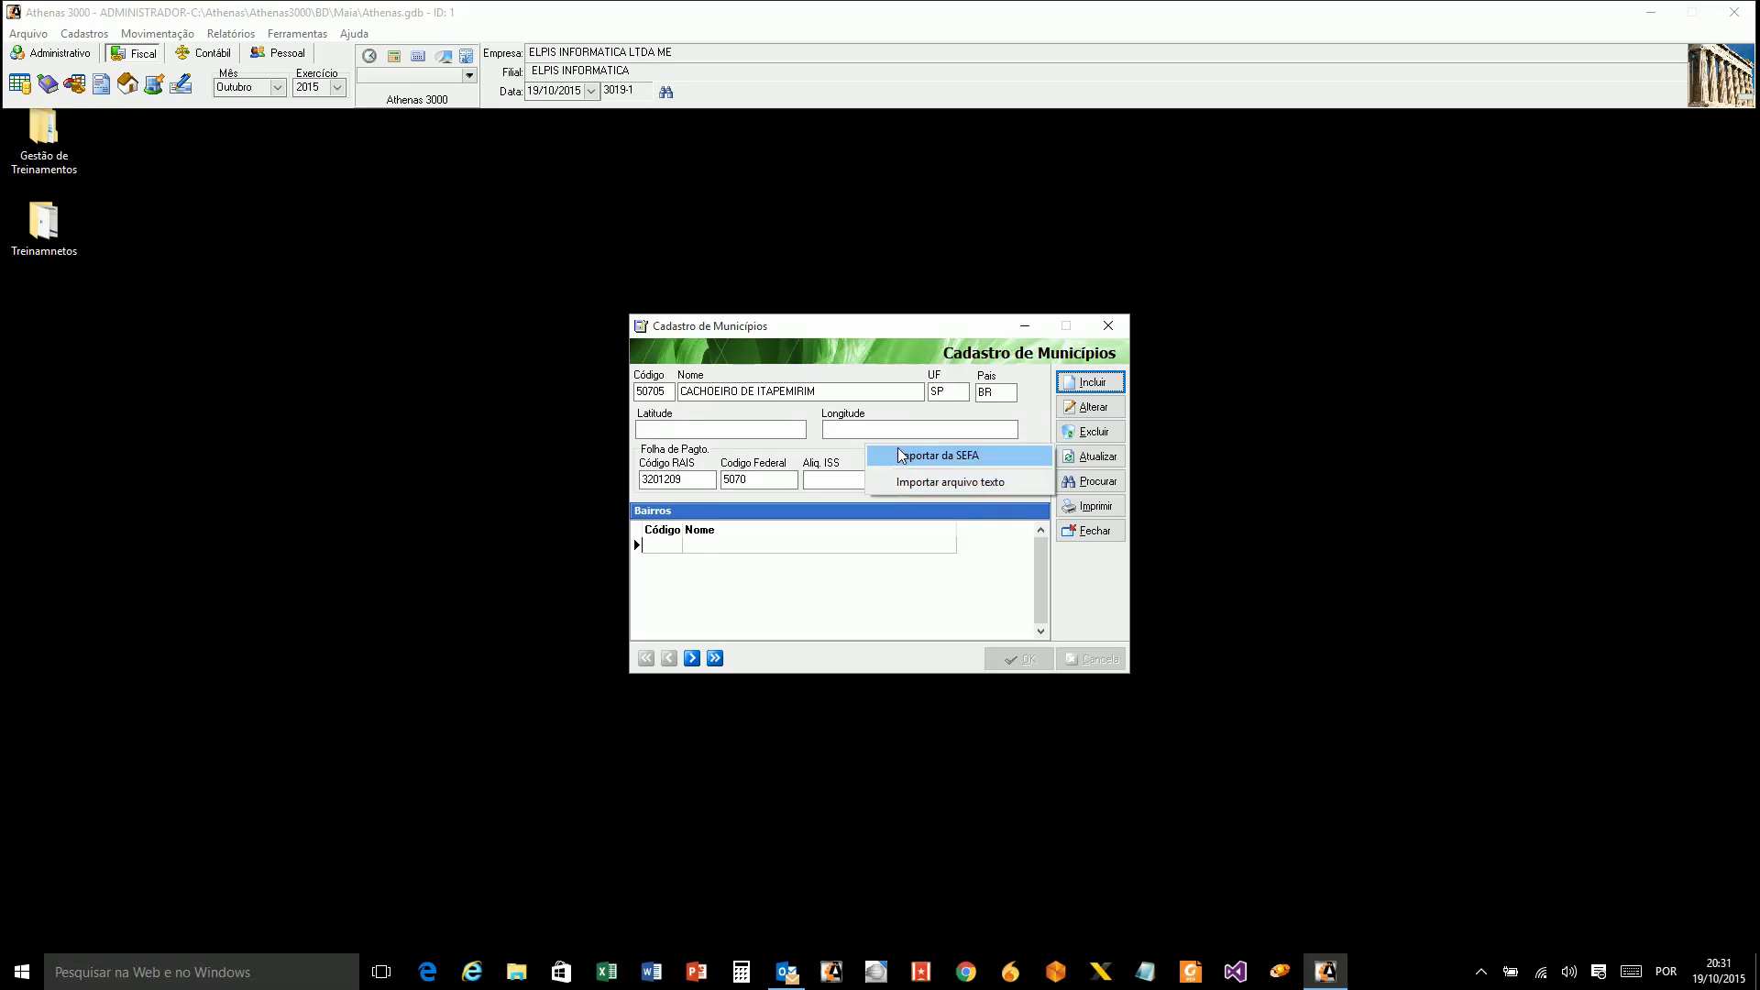
click(825, 441)
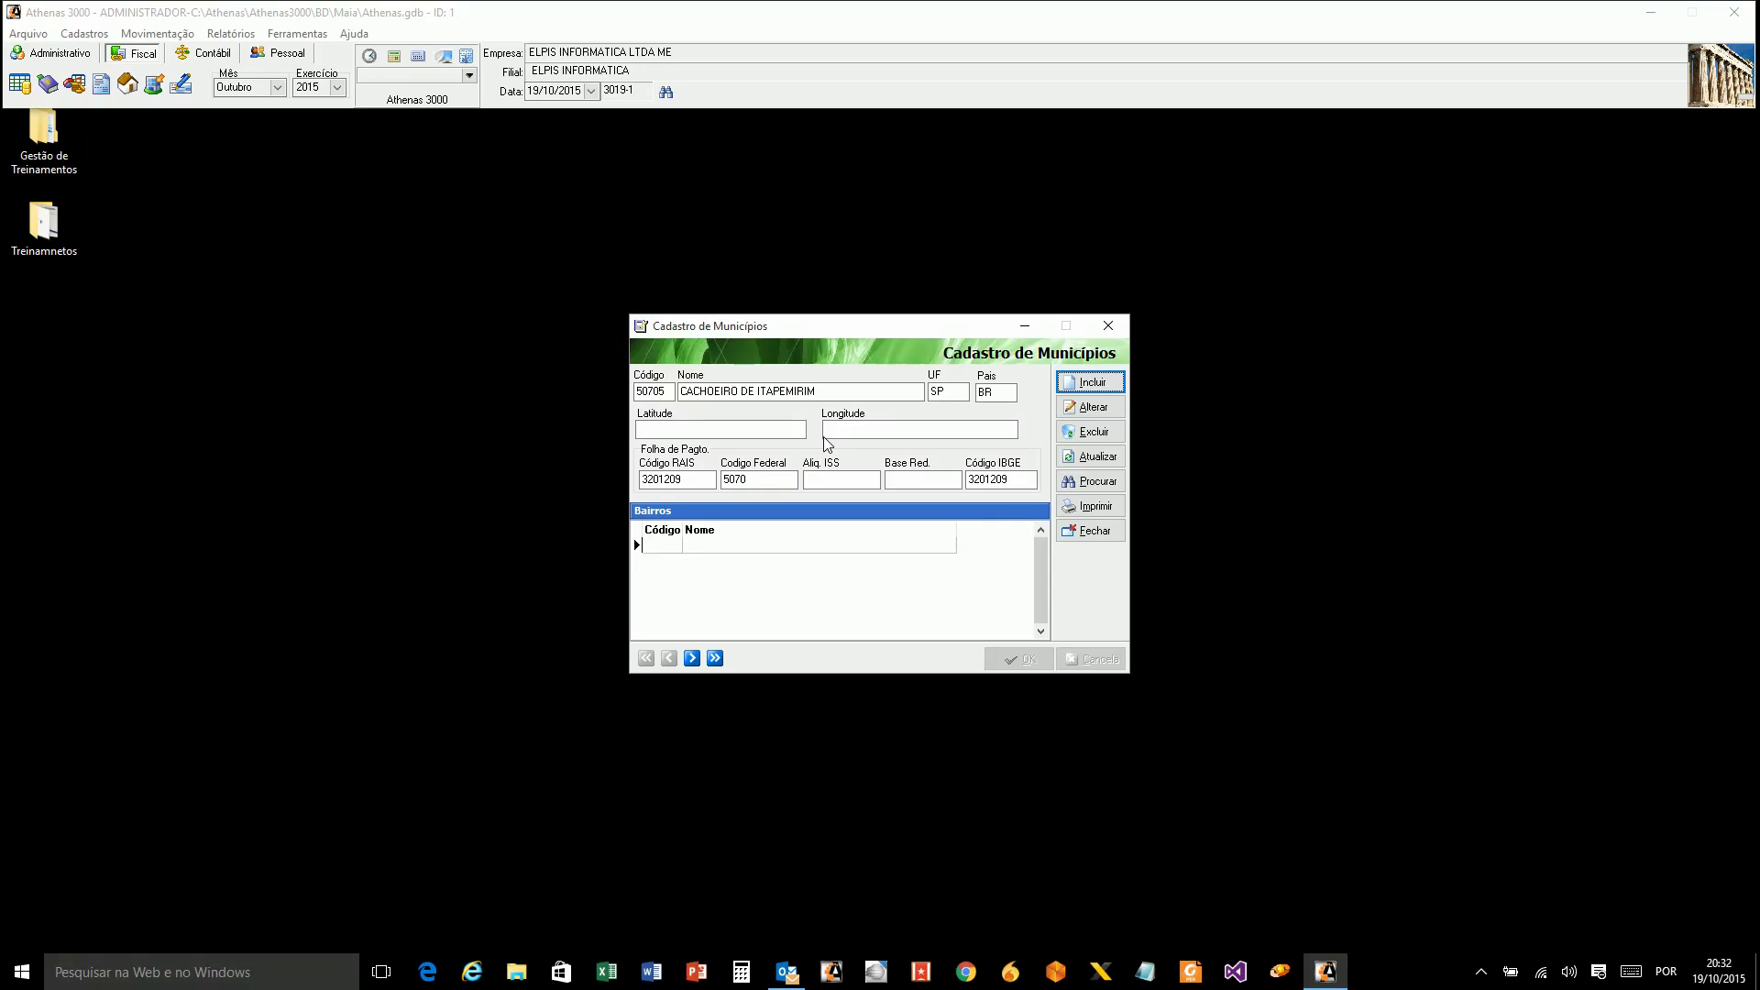
Review the code, name and other identification fields of the municipality Cachoeiro de Itapemirim.
click(632, 392)
key(Tab)
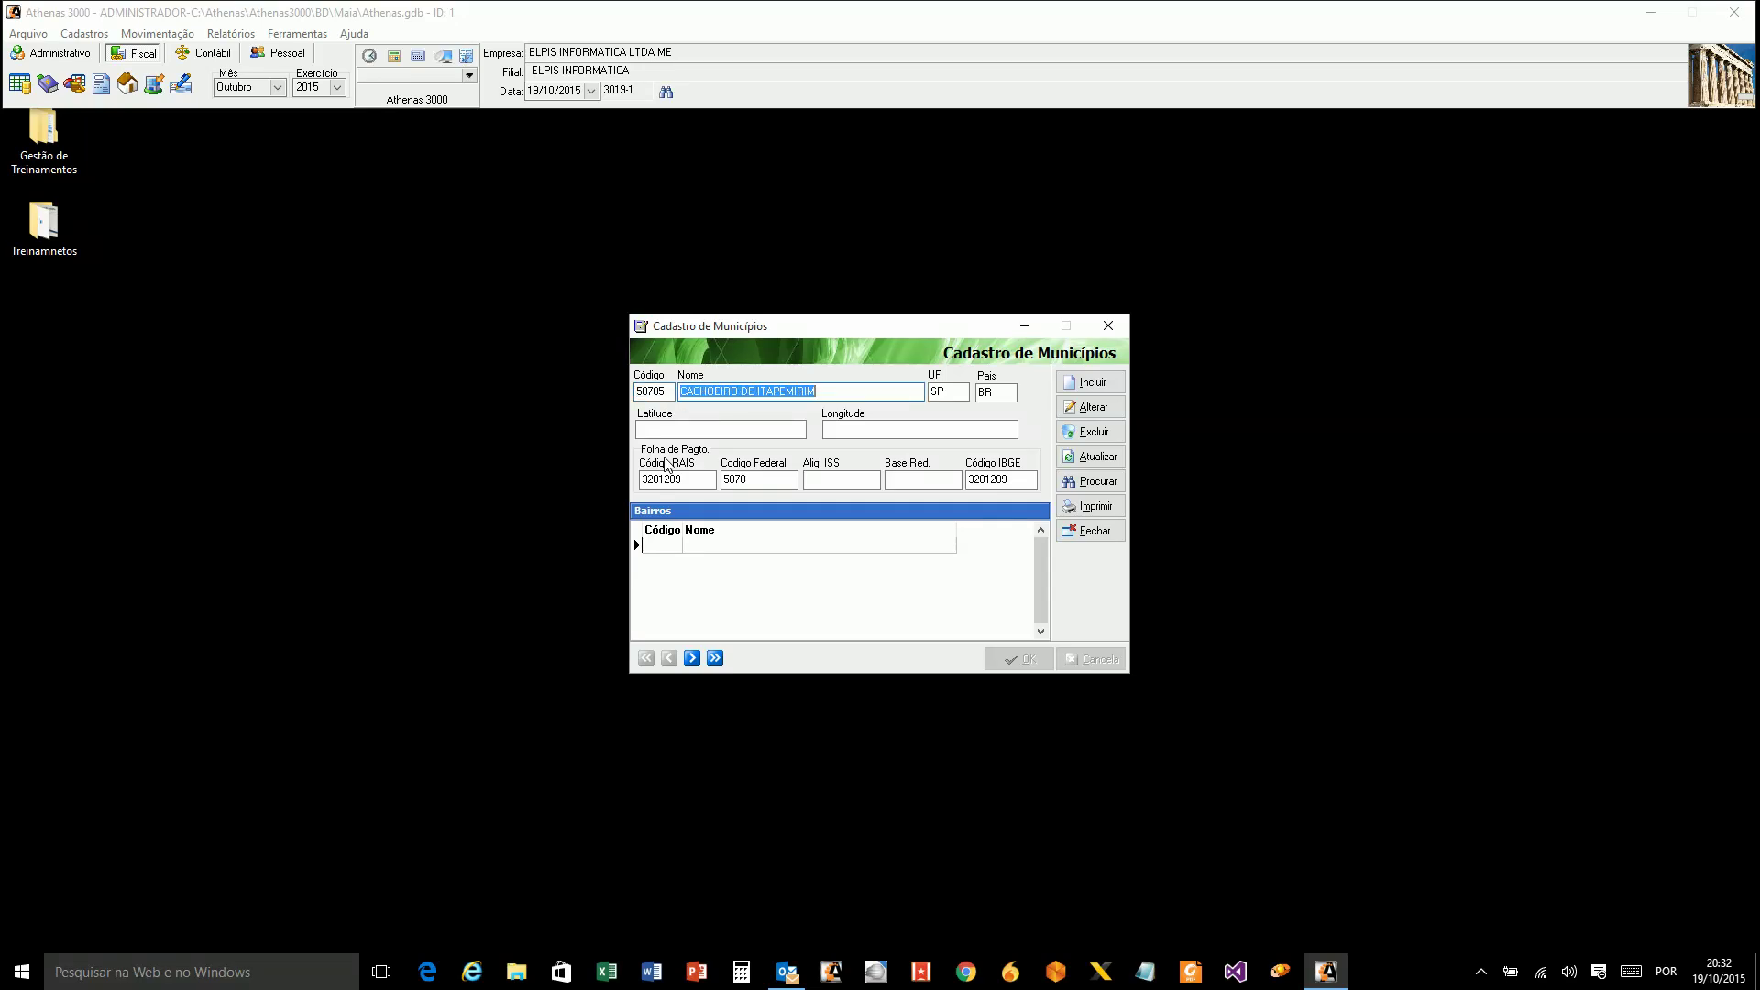
key(End)
key(Tab)
key(Tab)
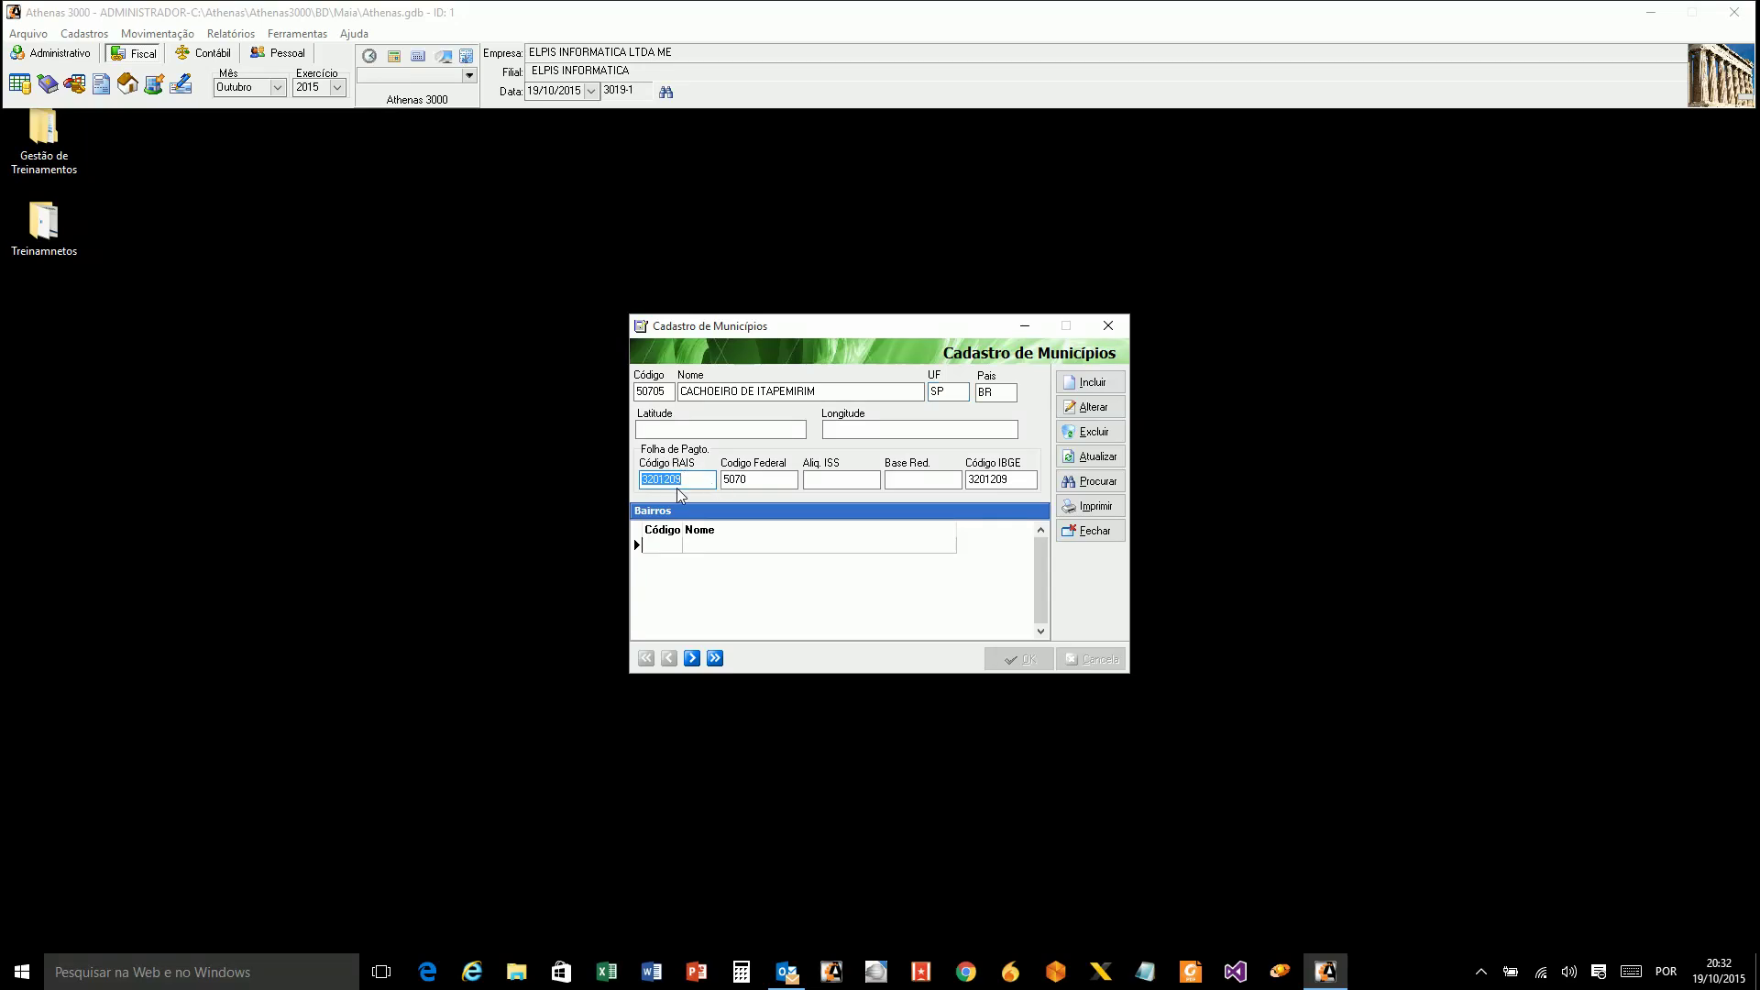
Examine the municipality's Código RAIS, Codigo Federal, Aliq. ISS and Base Red. fields.
click(689, 481)
drag(692, 483, 640, 482)
drag(754, 487, 719, 483)
key(Tab)
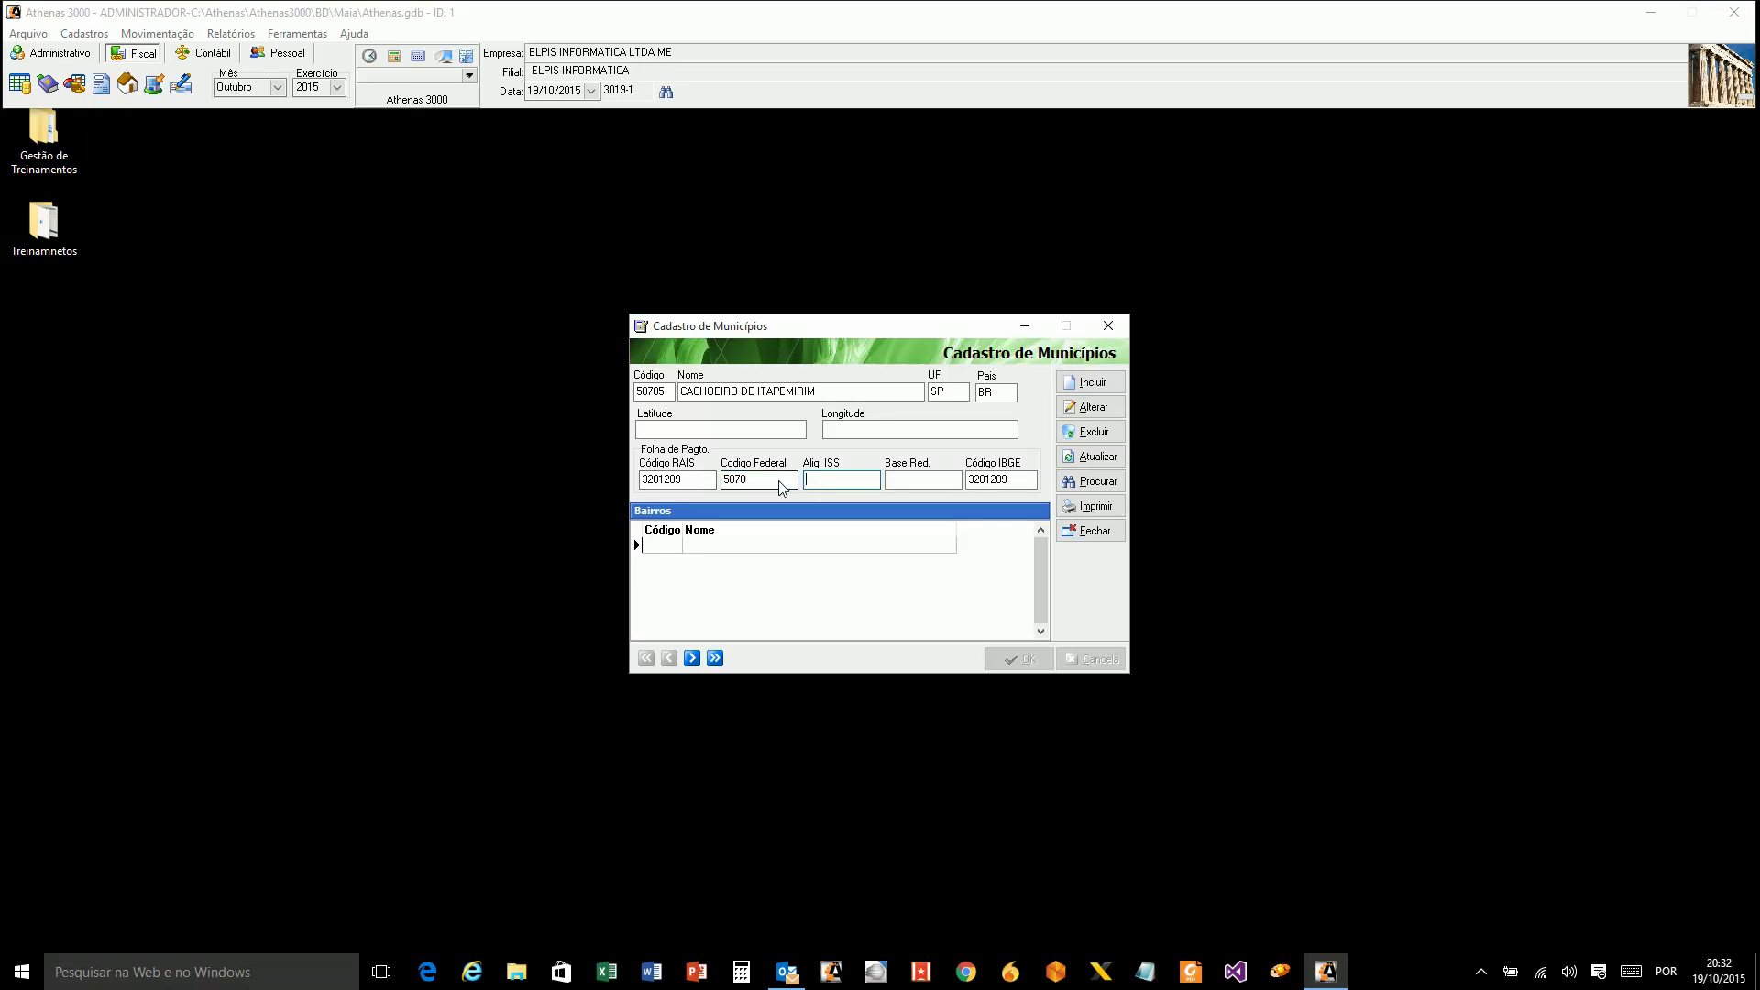
click(782, 486)
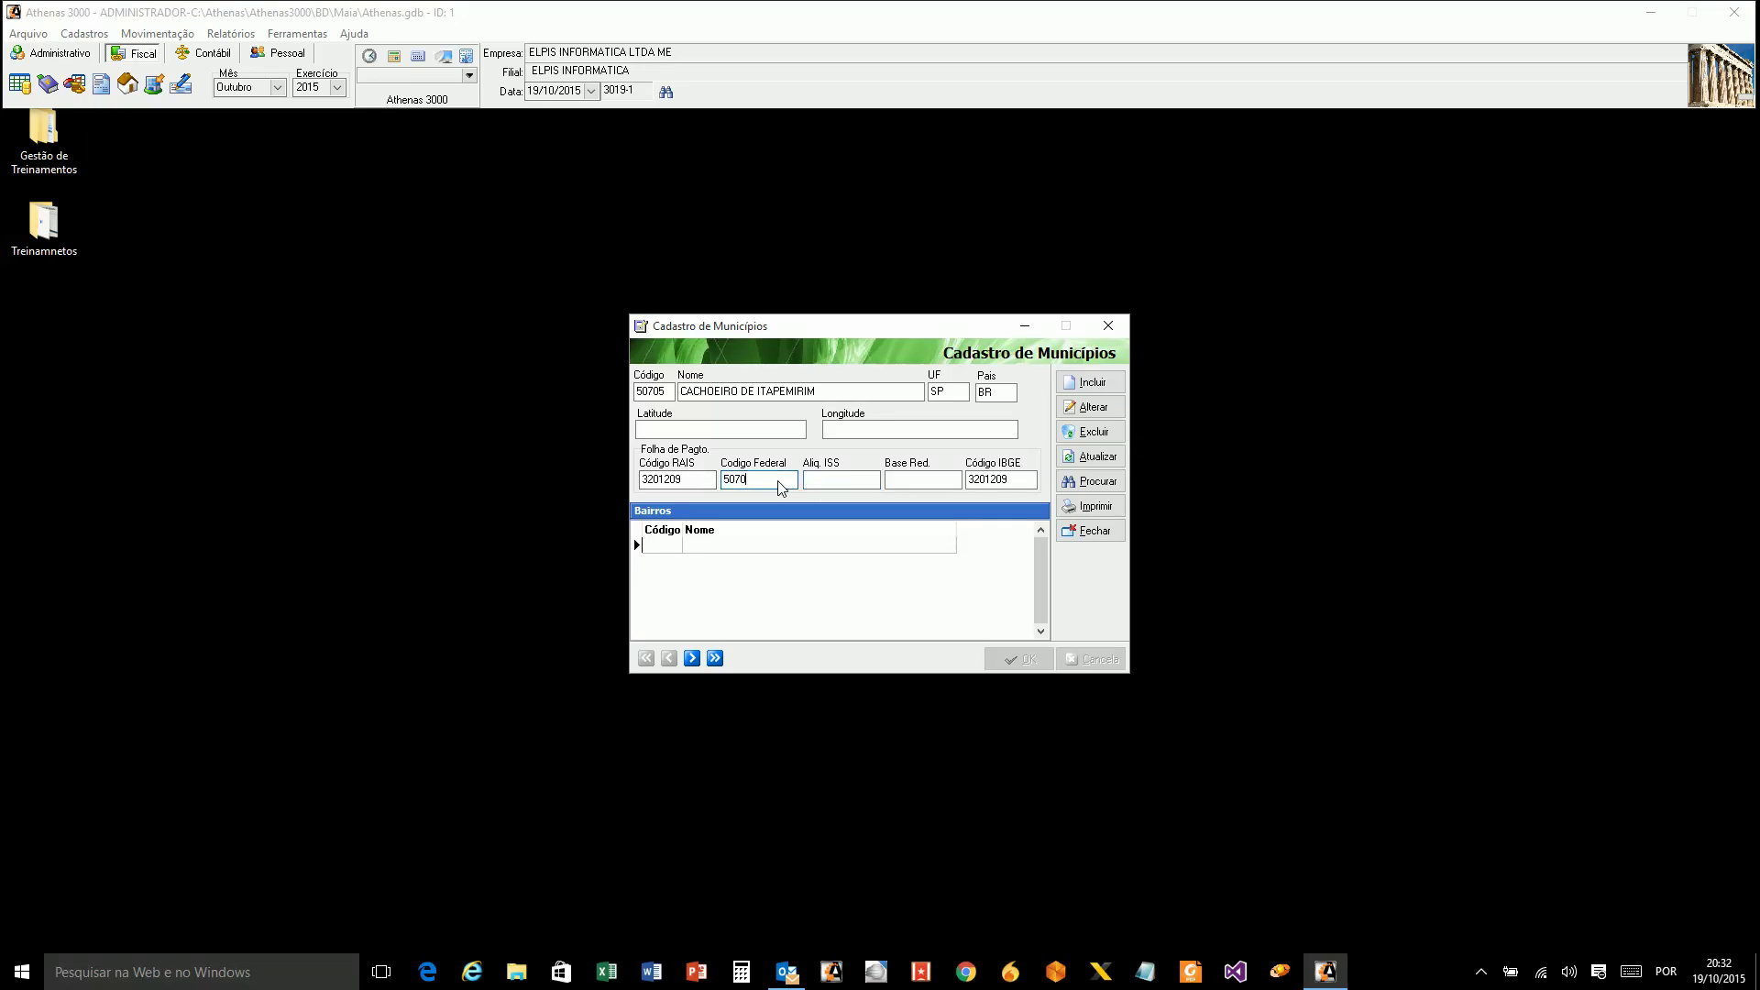
click(887, 484)
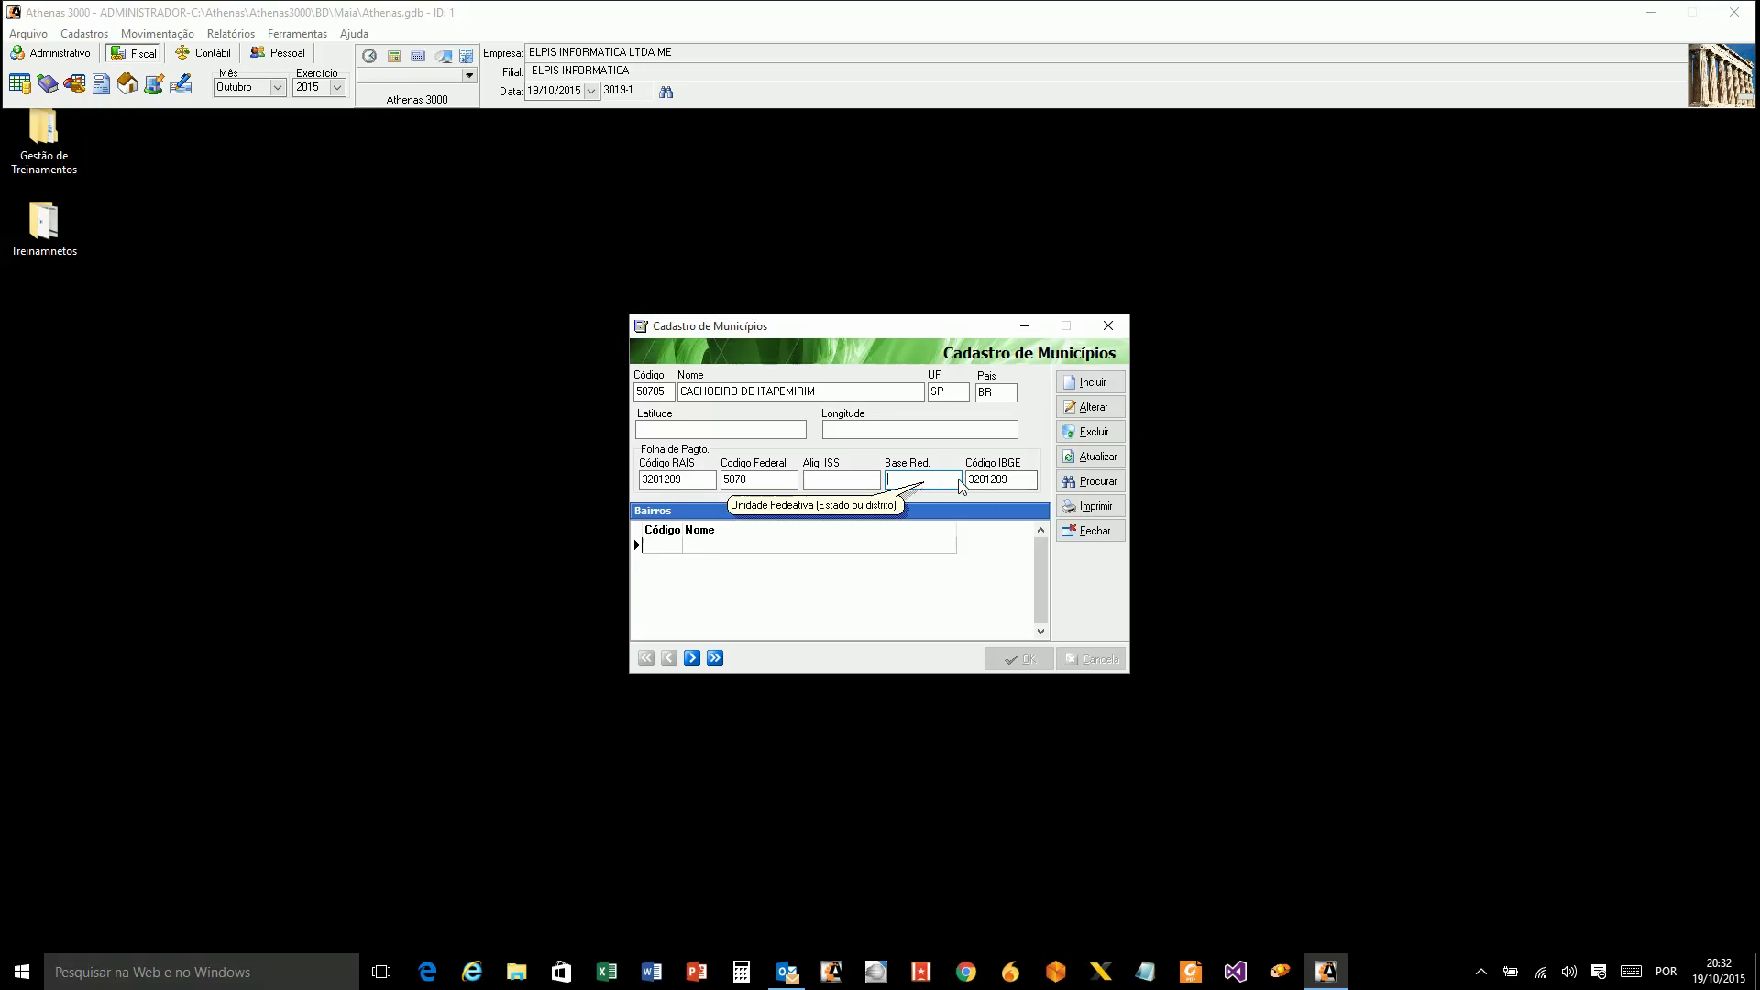
Examine the municipality's Código IBGE field.
double_click(1018, 487)
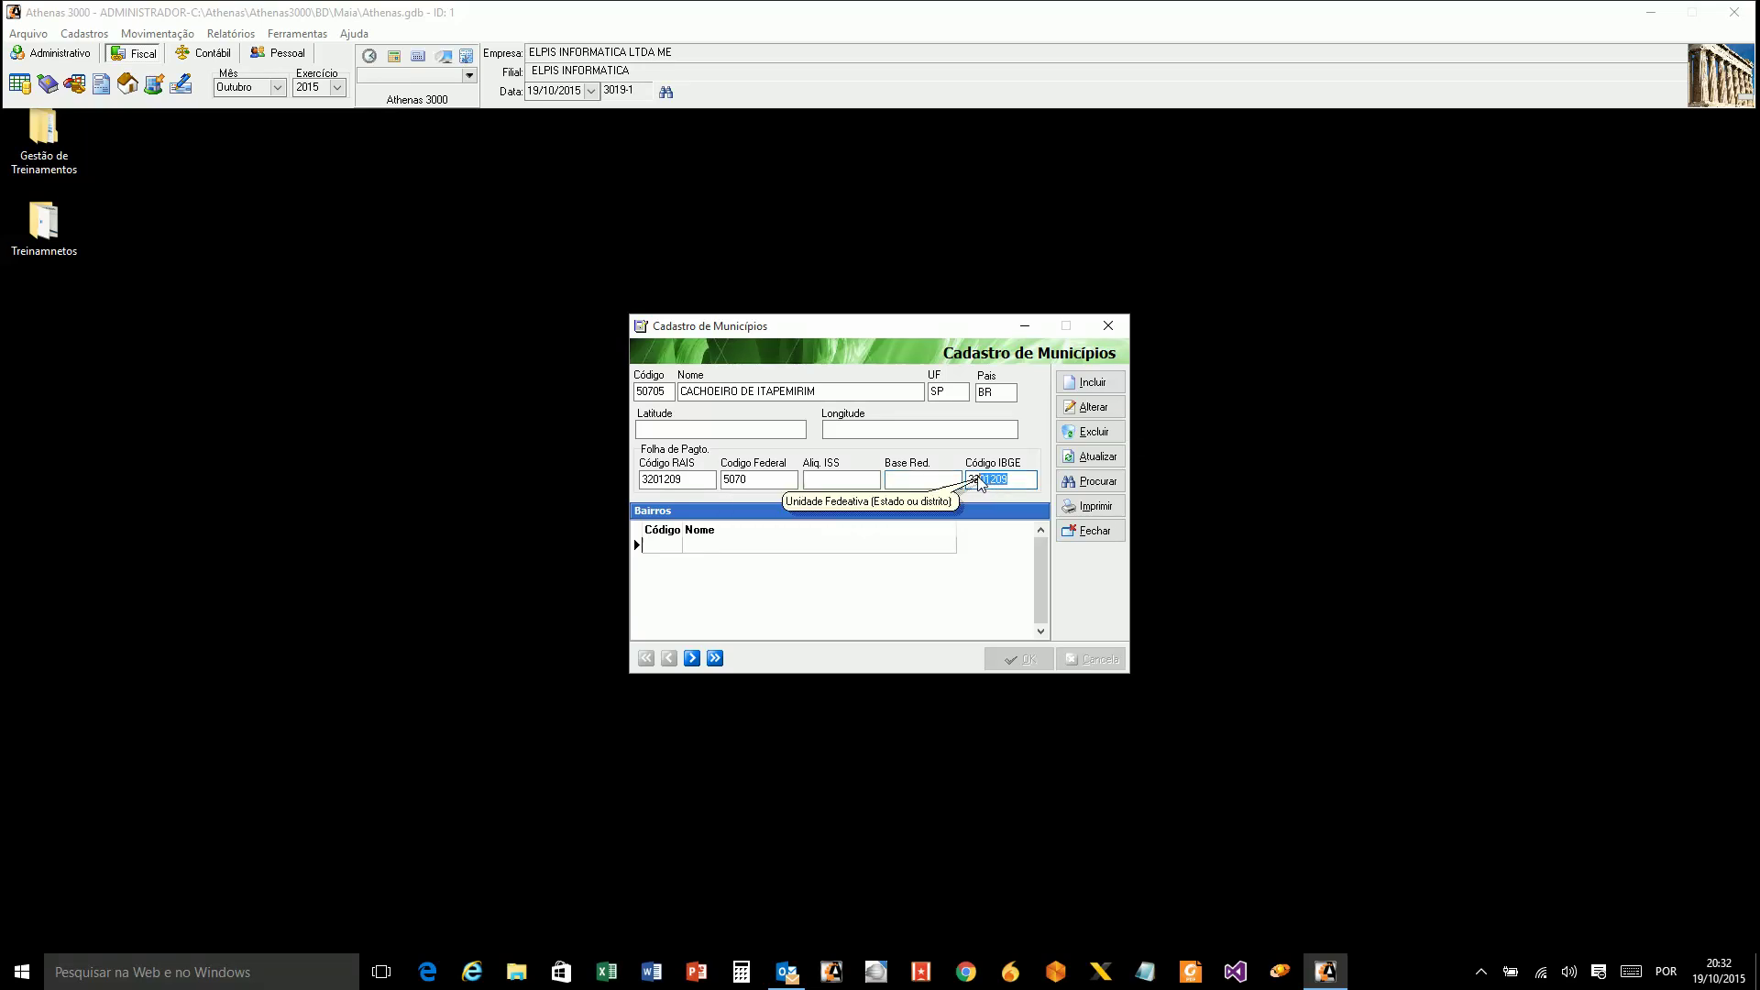
click(1018, 480)
drag(1018, 480, 968, 478)
click(1018, 479)
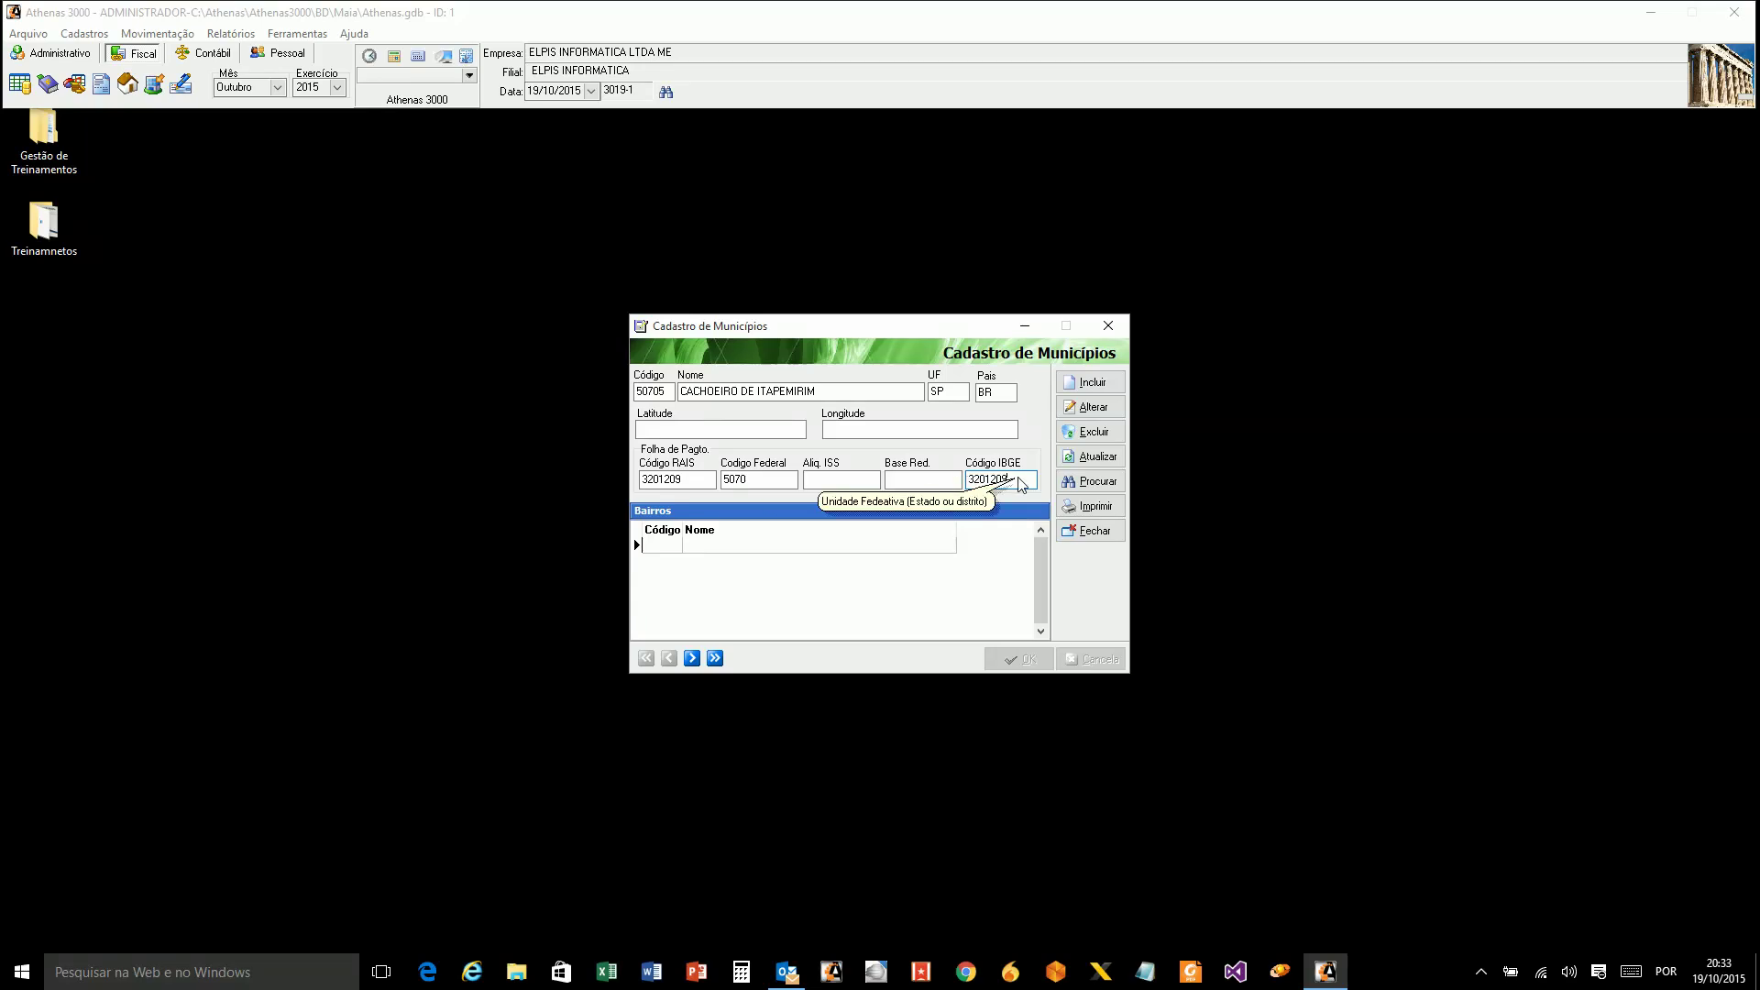
double_click(1012, 480)
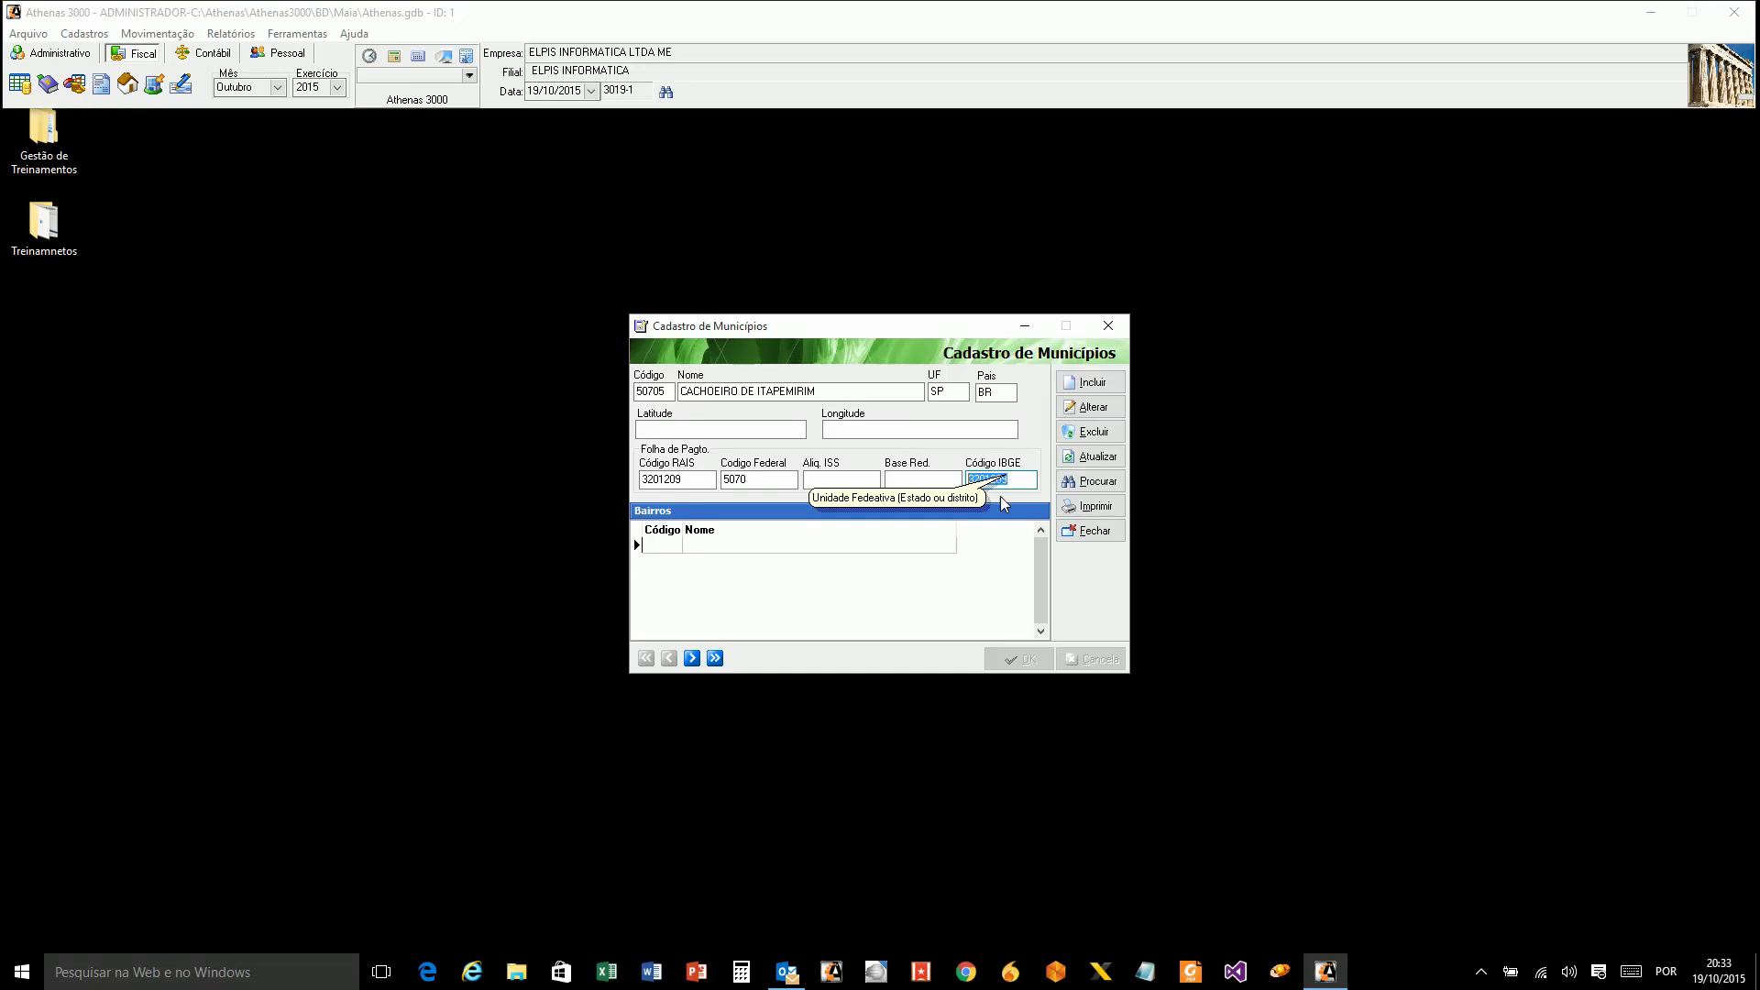
click(1011, 480)
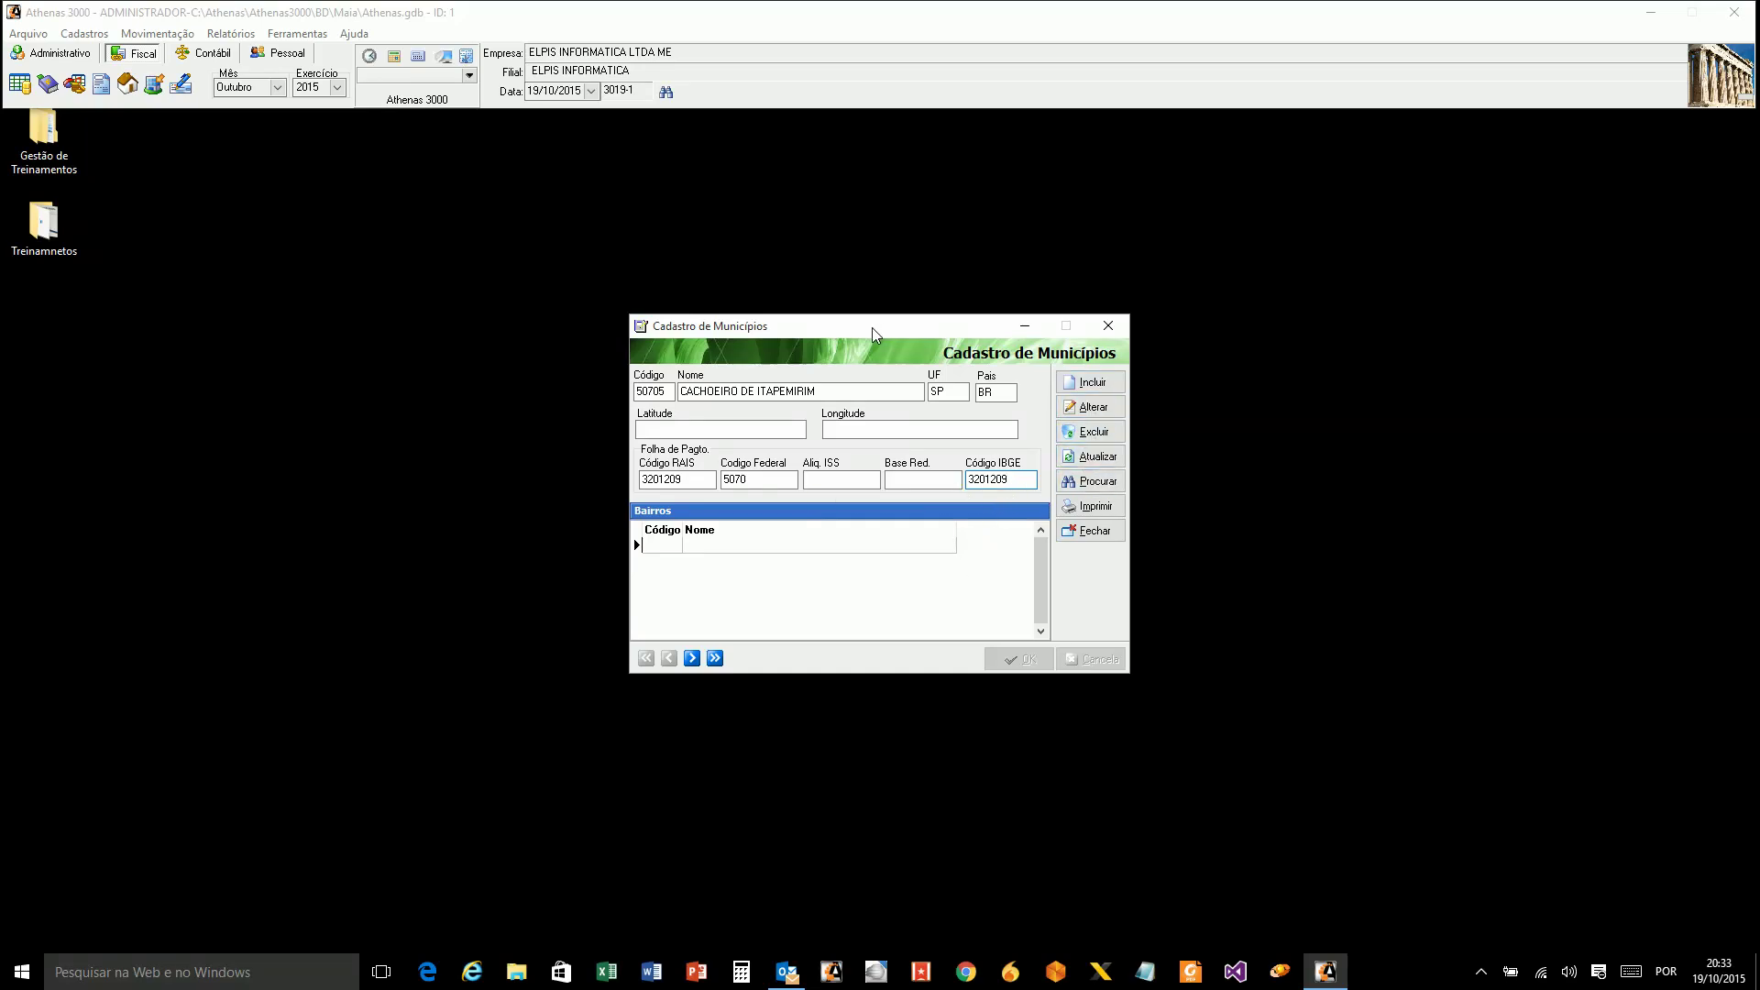
Close the municipality register and open the Tipos de Documentos Fiscais register to review the general settings of NOTA FISCAL.
click(1108, 325)
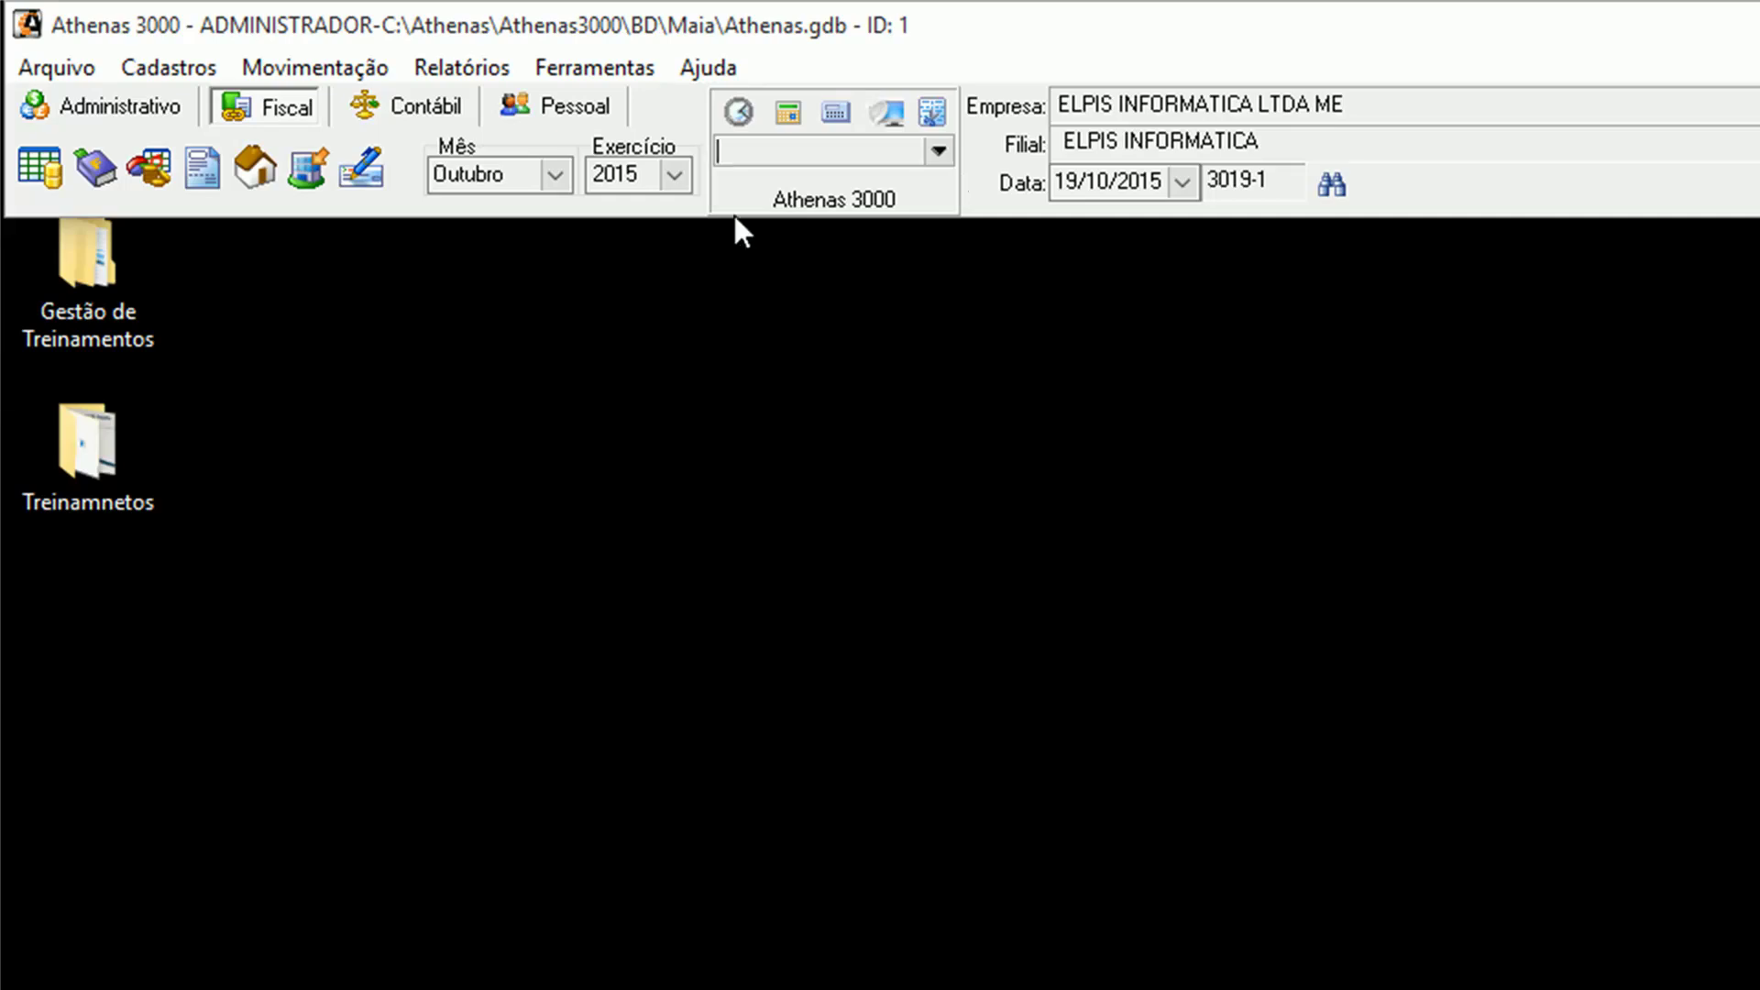
click(181, 74)
mouse_move(174, 151)
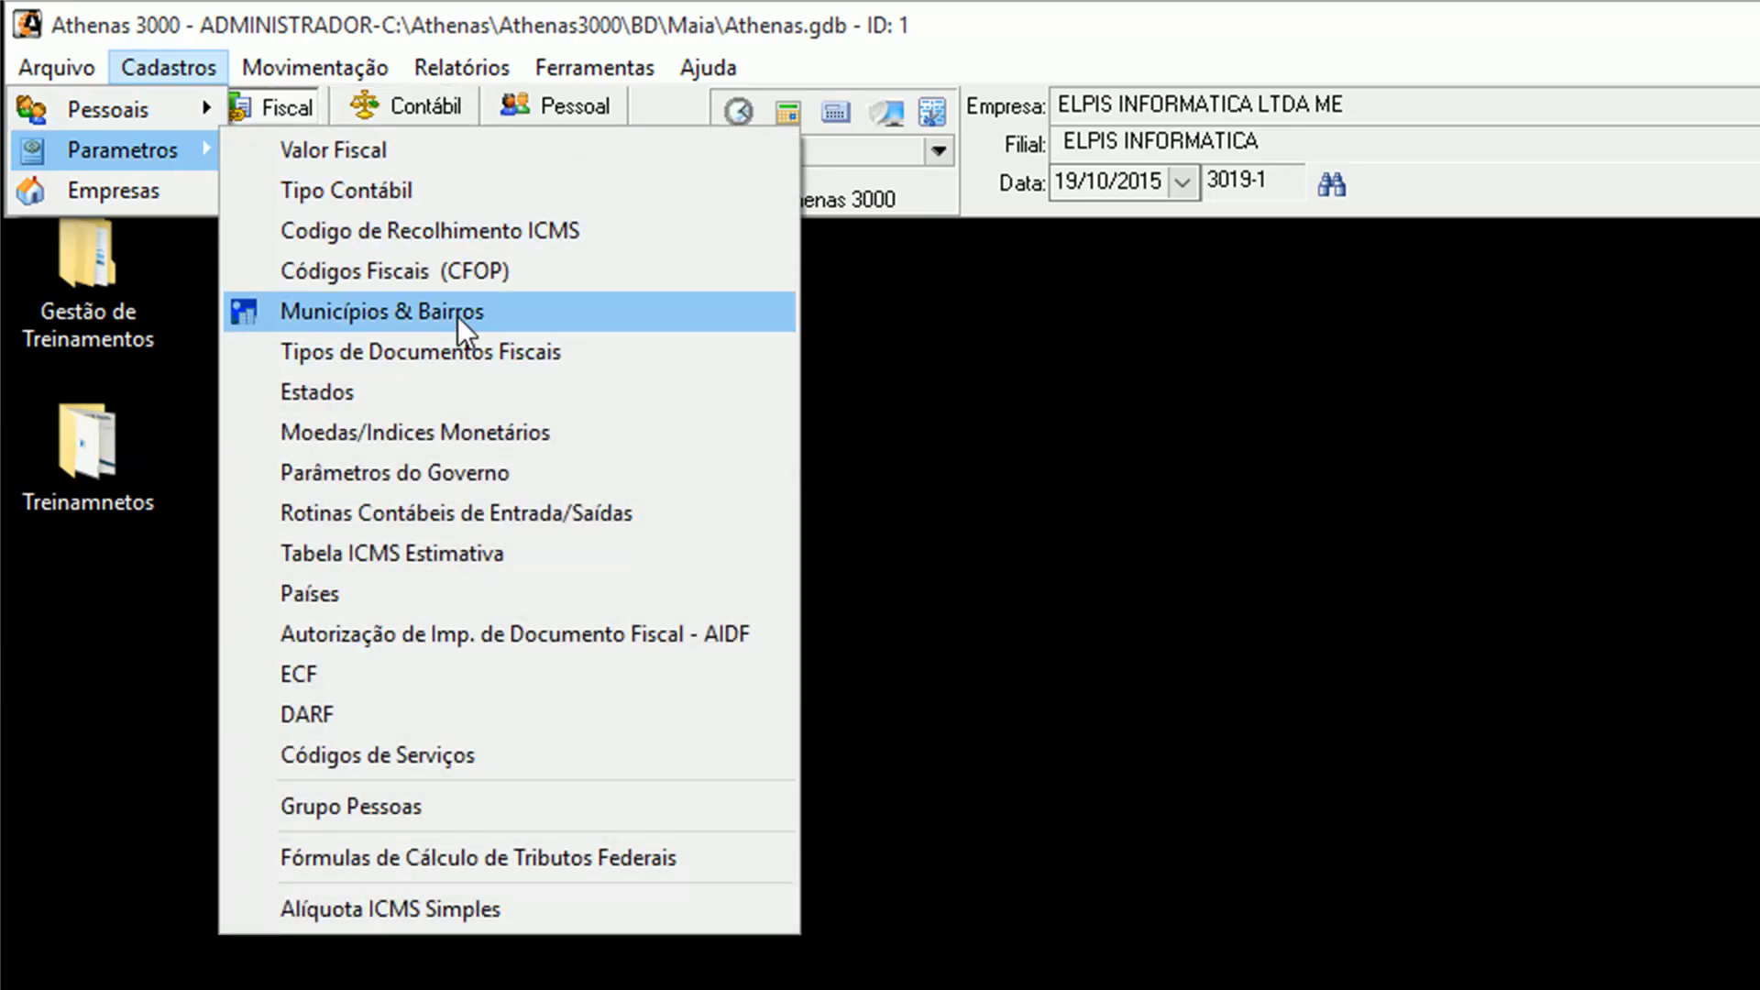
click(459, 351)
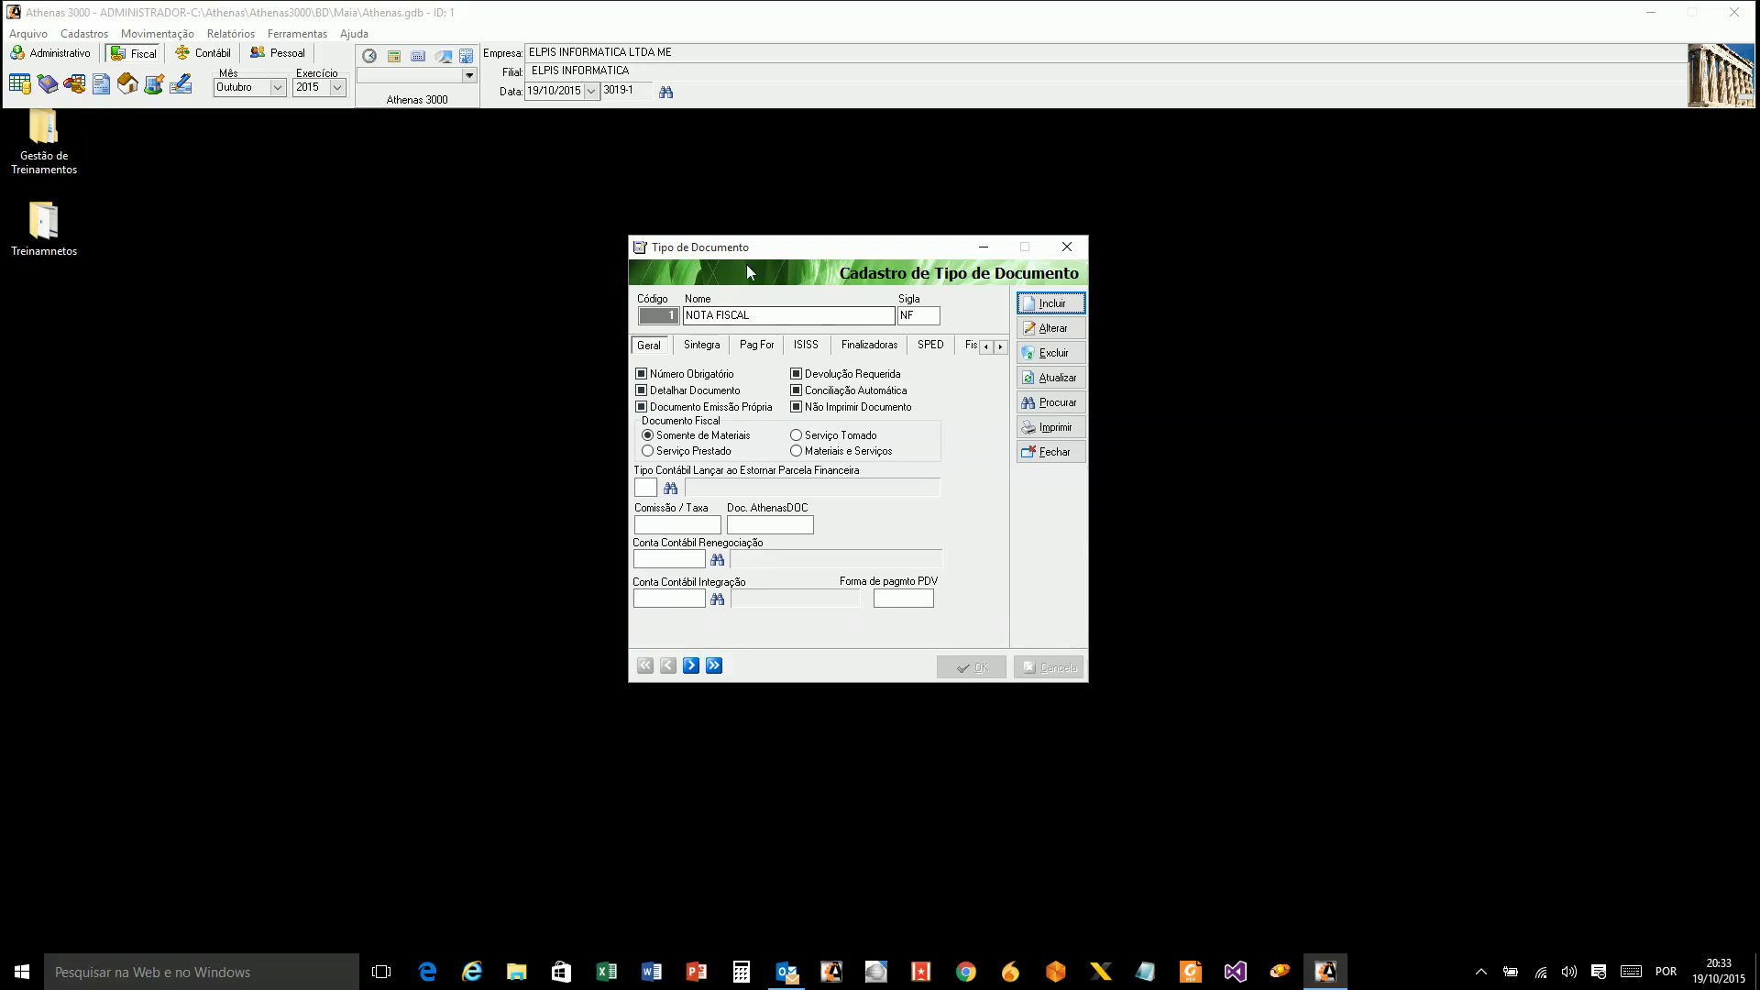
drag(750, 271, 774, 231)
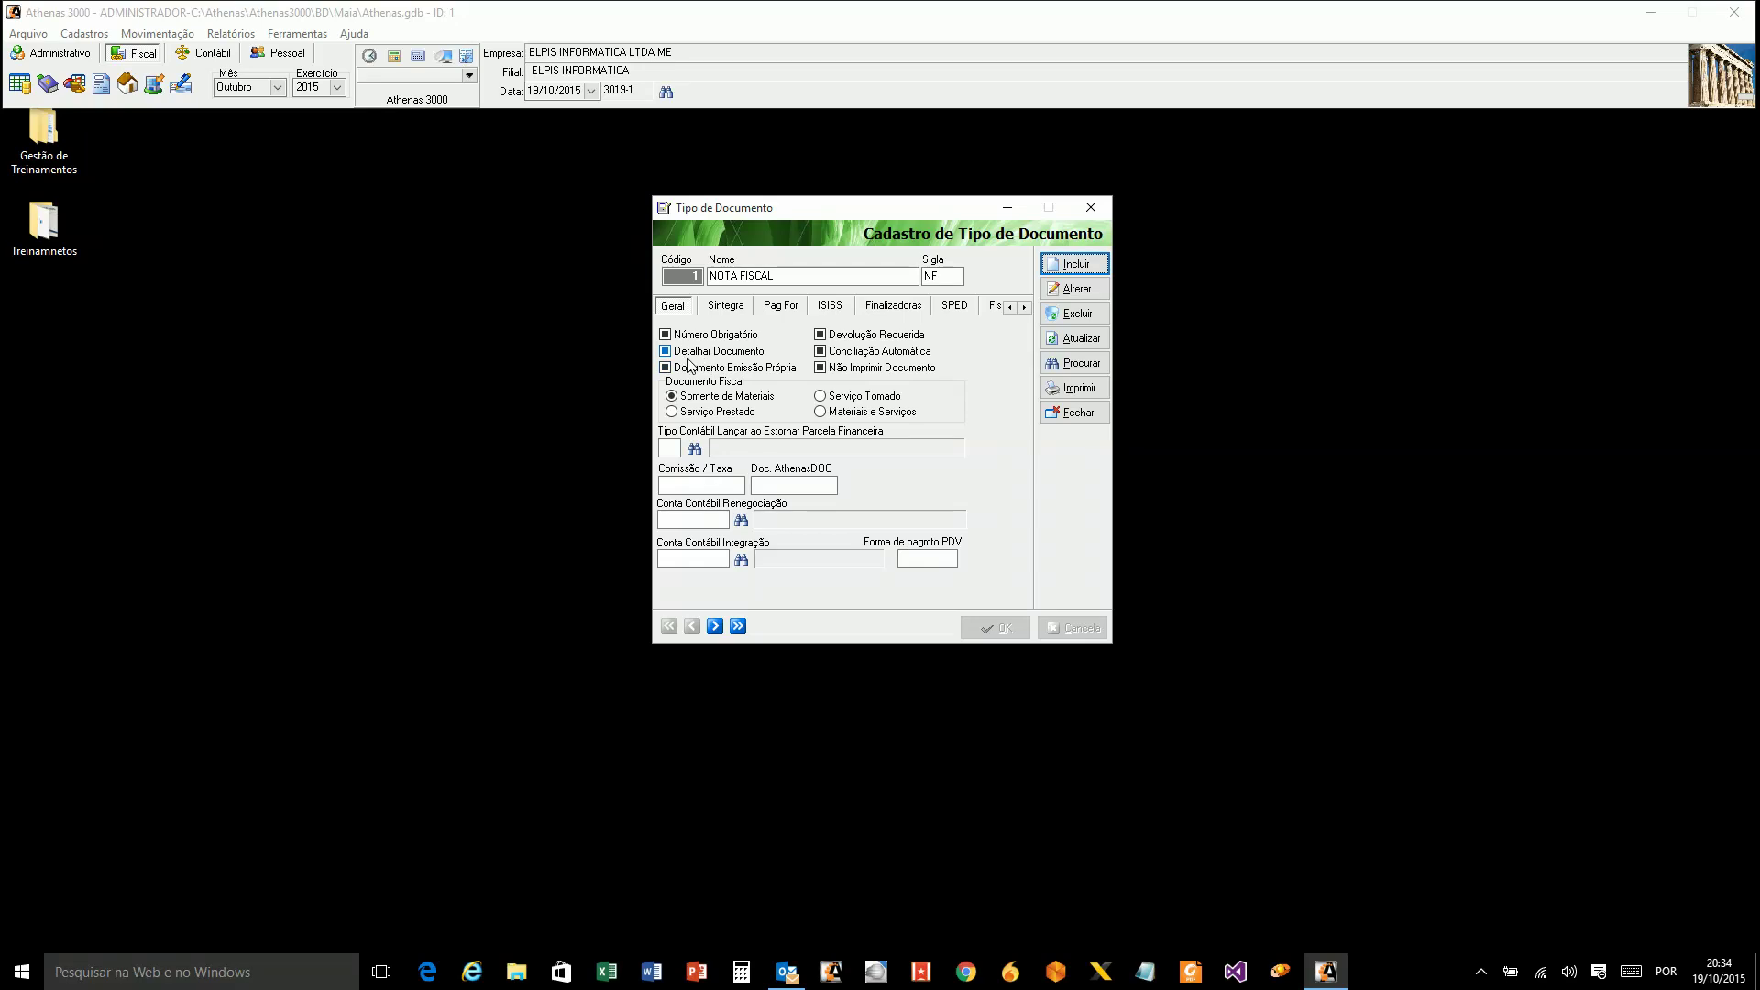
click(670, 448)
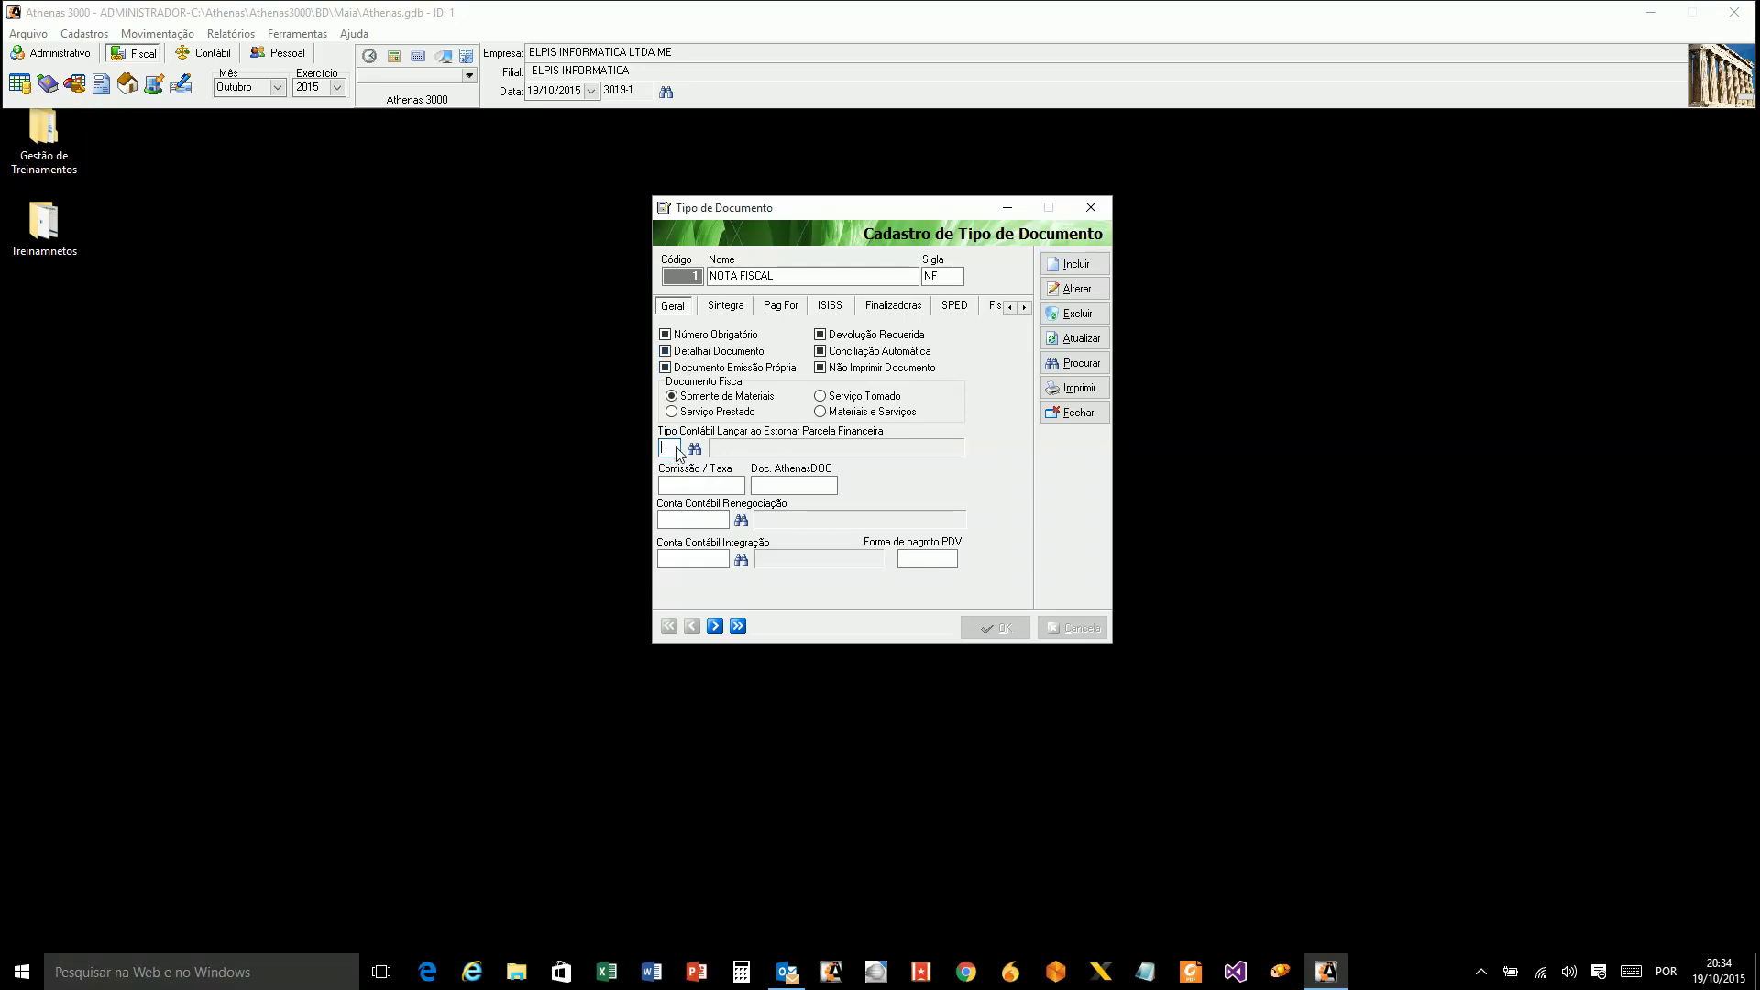
Examine the Sintegra settings of NOTA FISCAL, including the document model options, Tipo Registro options and CFOP's Permitidos field.
click(736, 313)
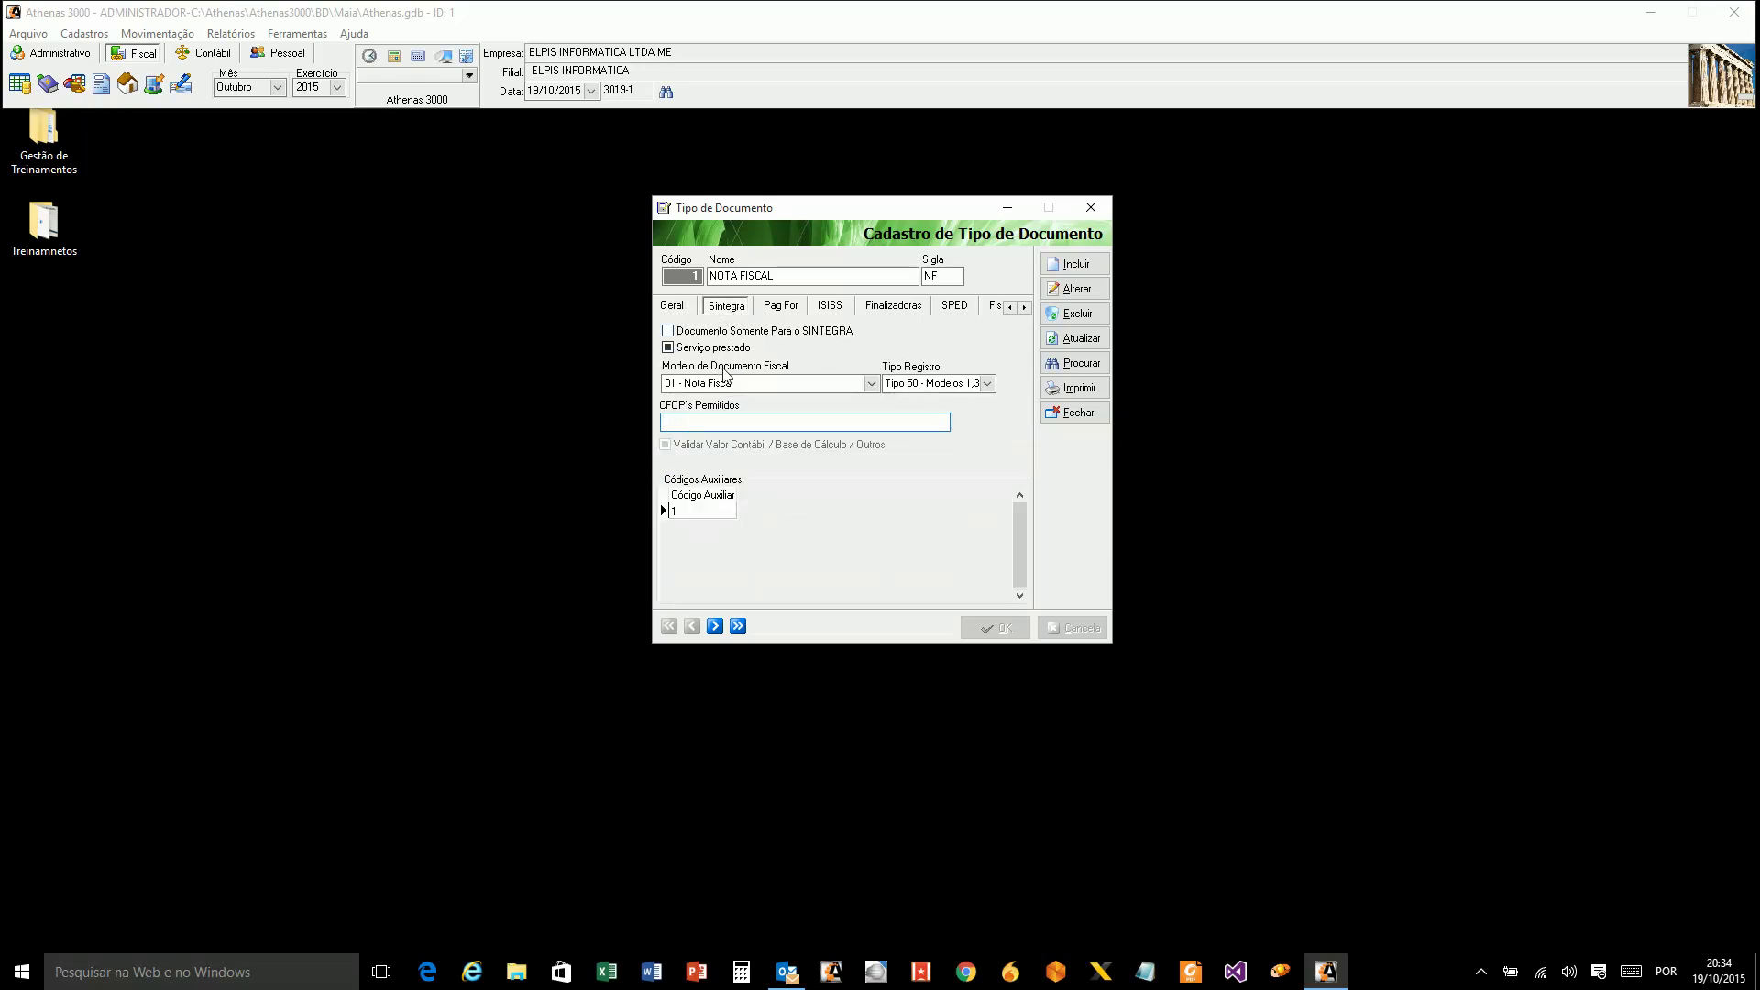
click(871, 384)
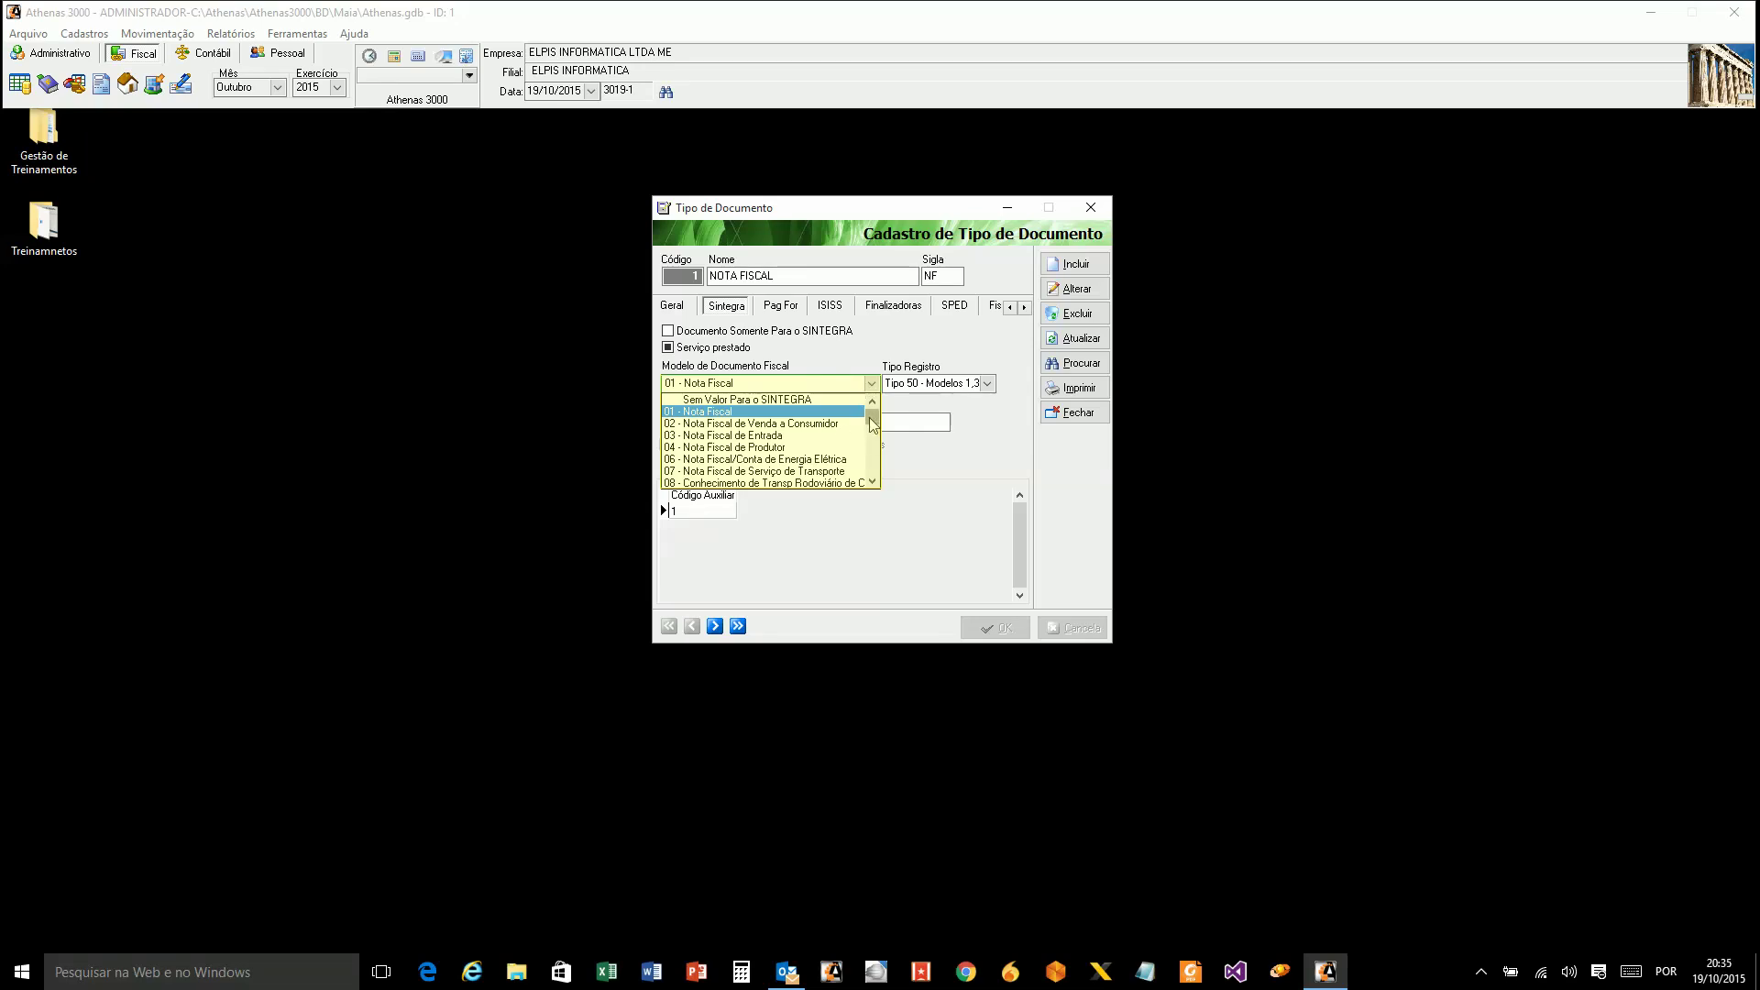
drag(872, 422, 873, 476)
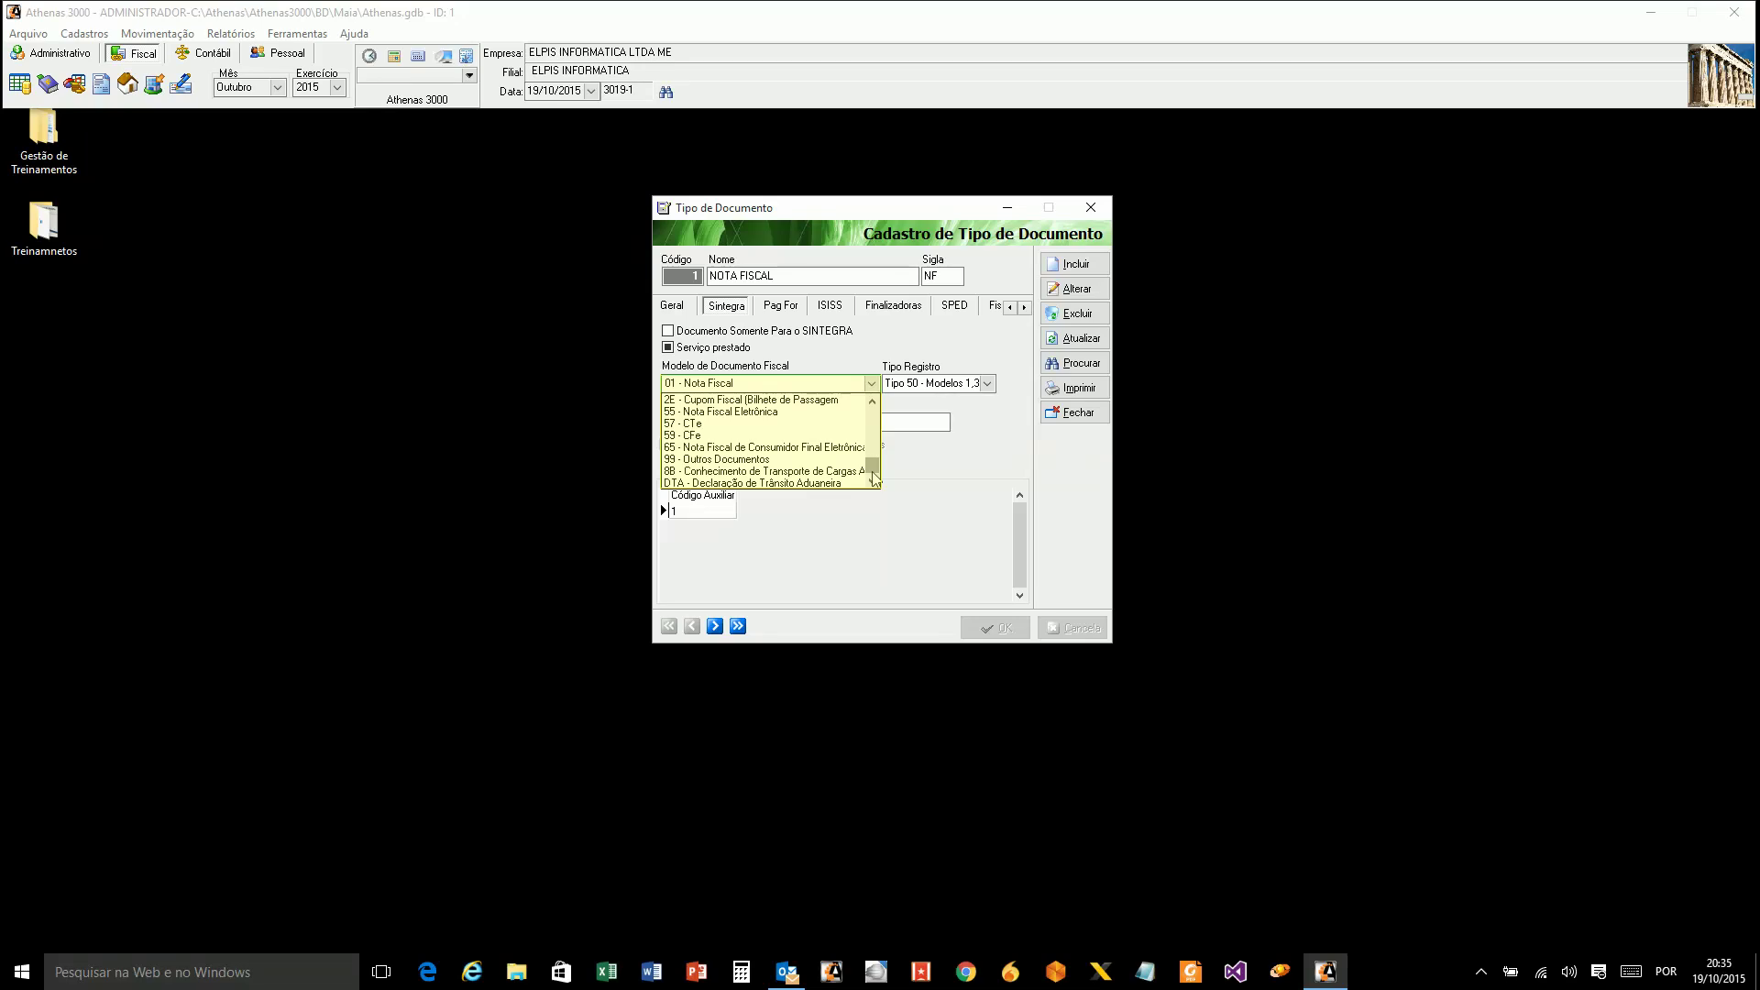
click(895, 548)
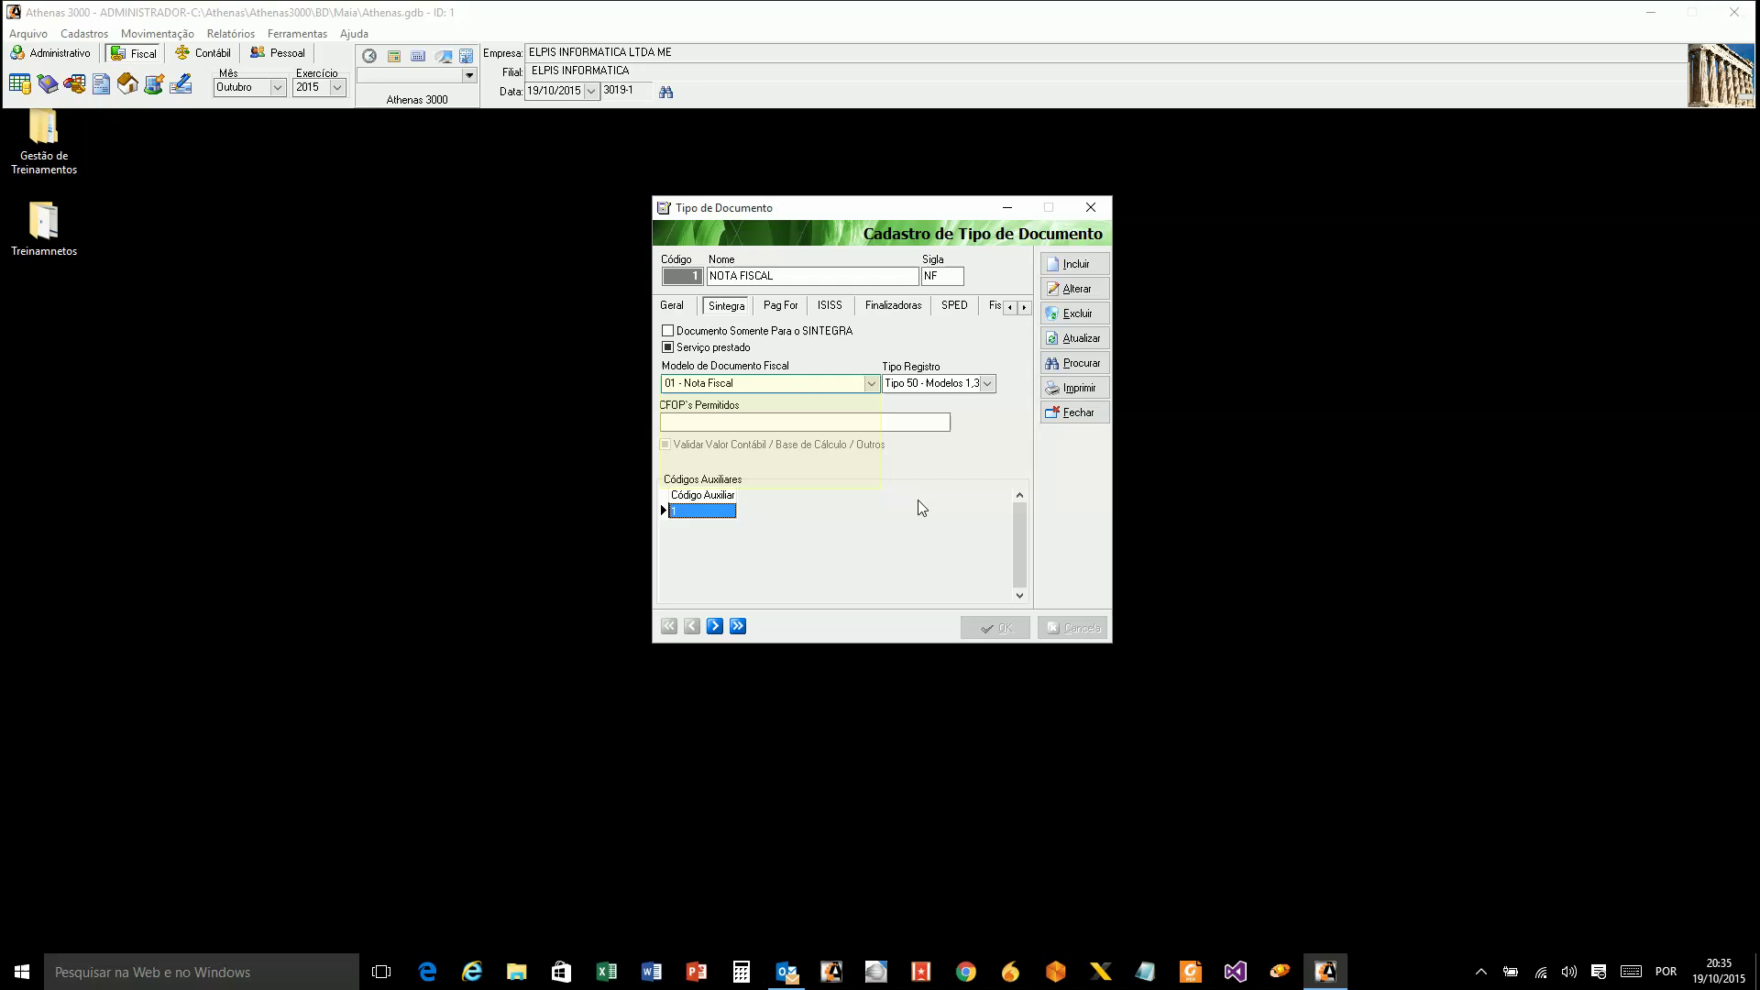
click(987, 385)
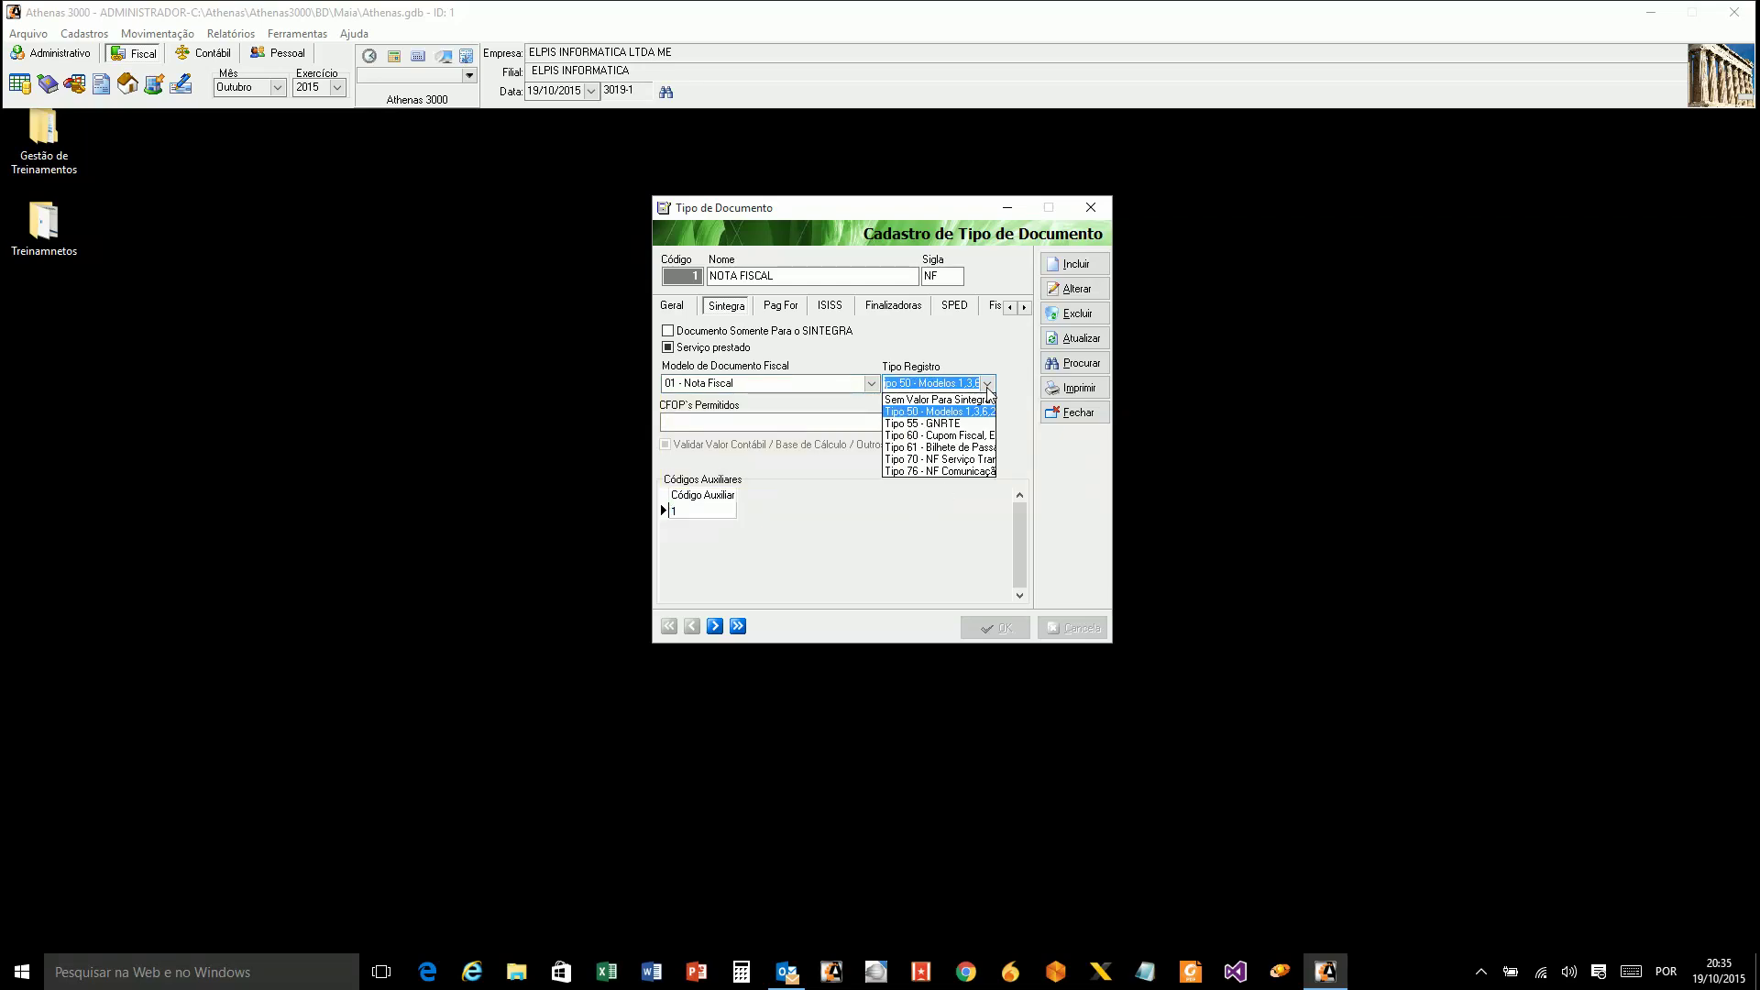
click(987, 385)
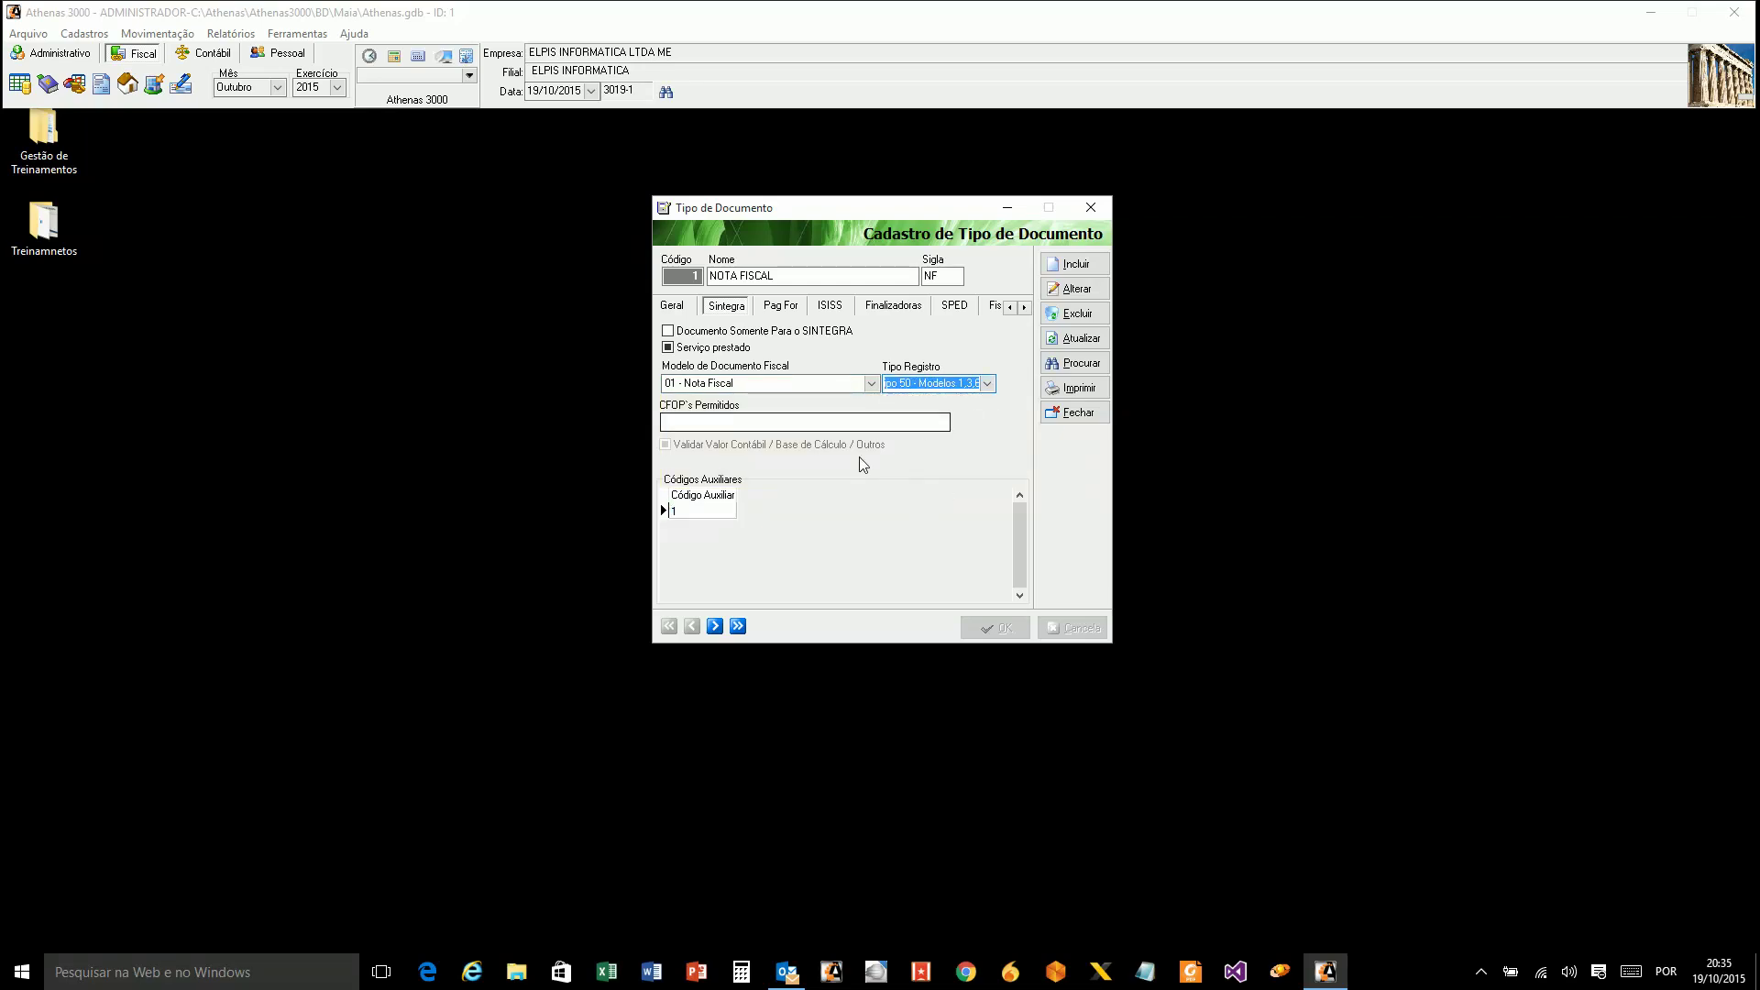
click(784, 425)
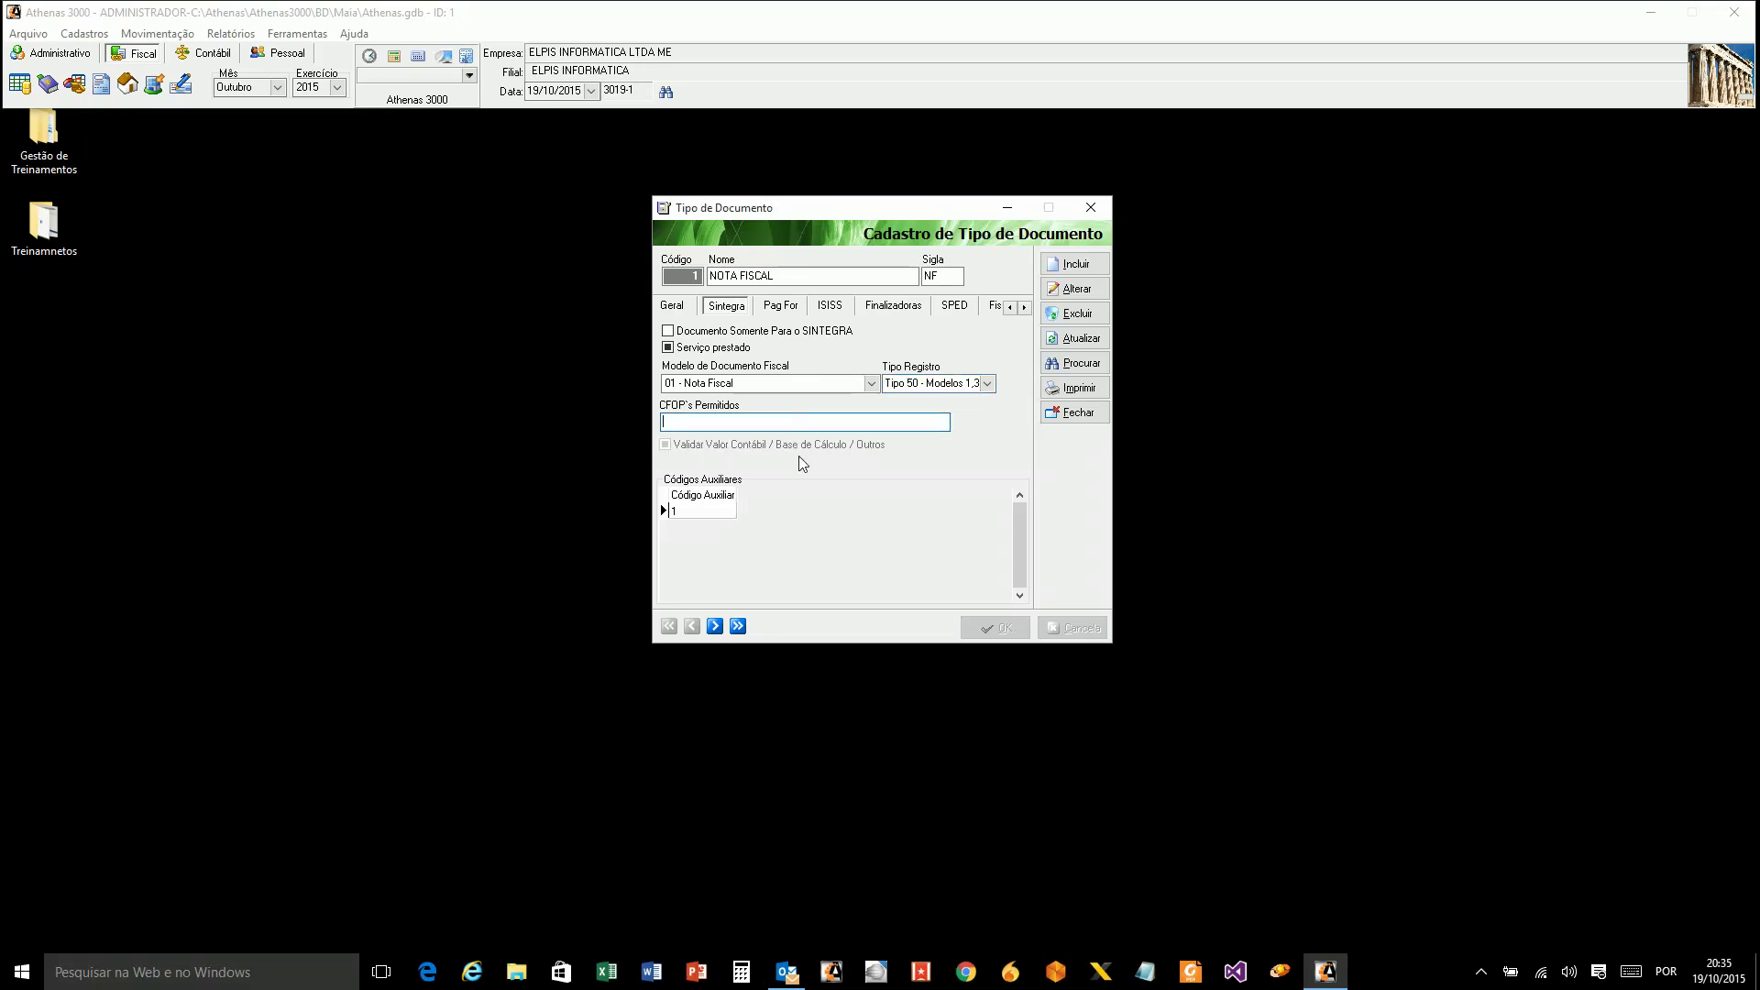
click(677, 311)
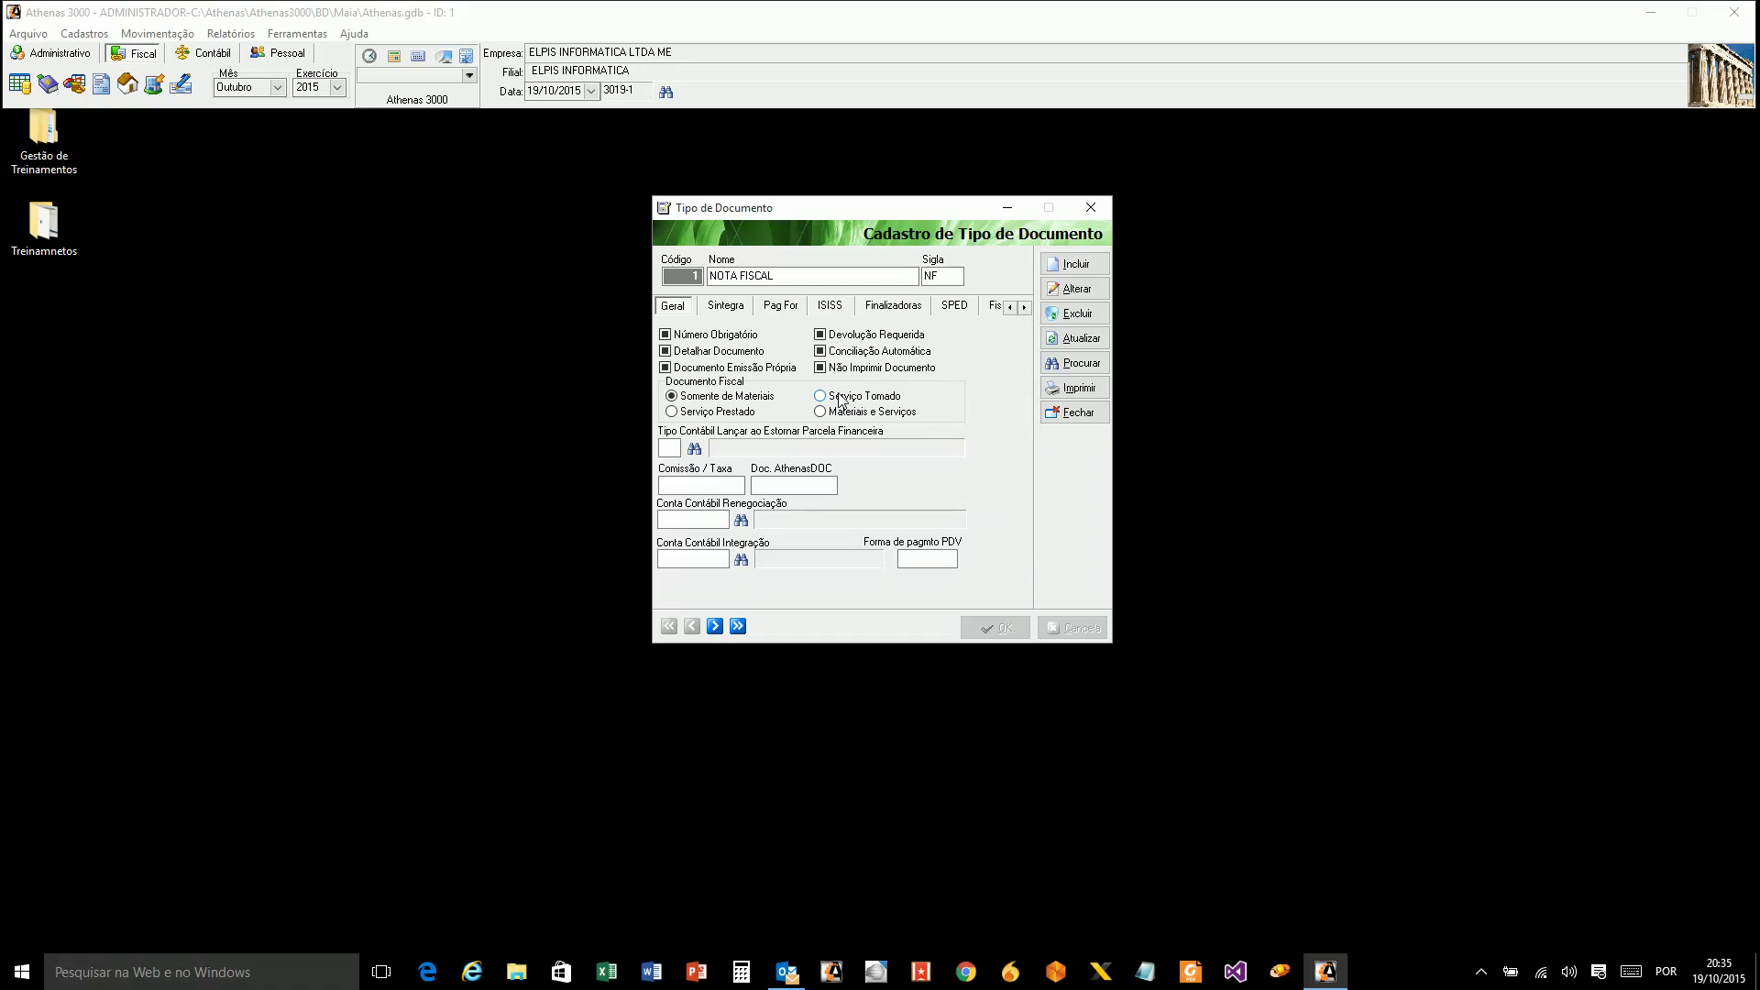
Add a new document type named SERVIÇO PRESTADO with the Sigla SP.
click(726, 306)
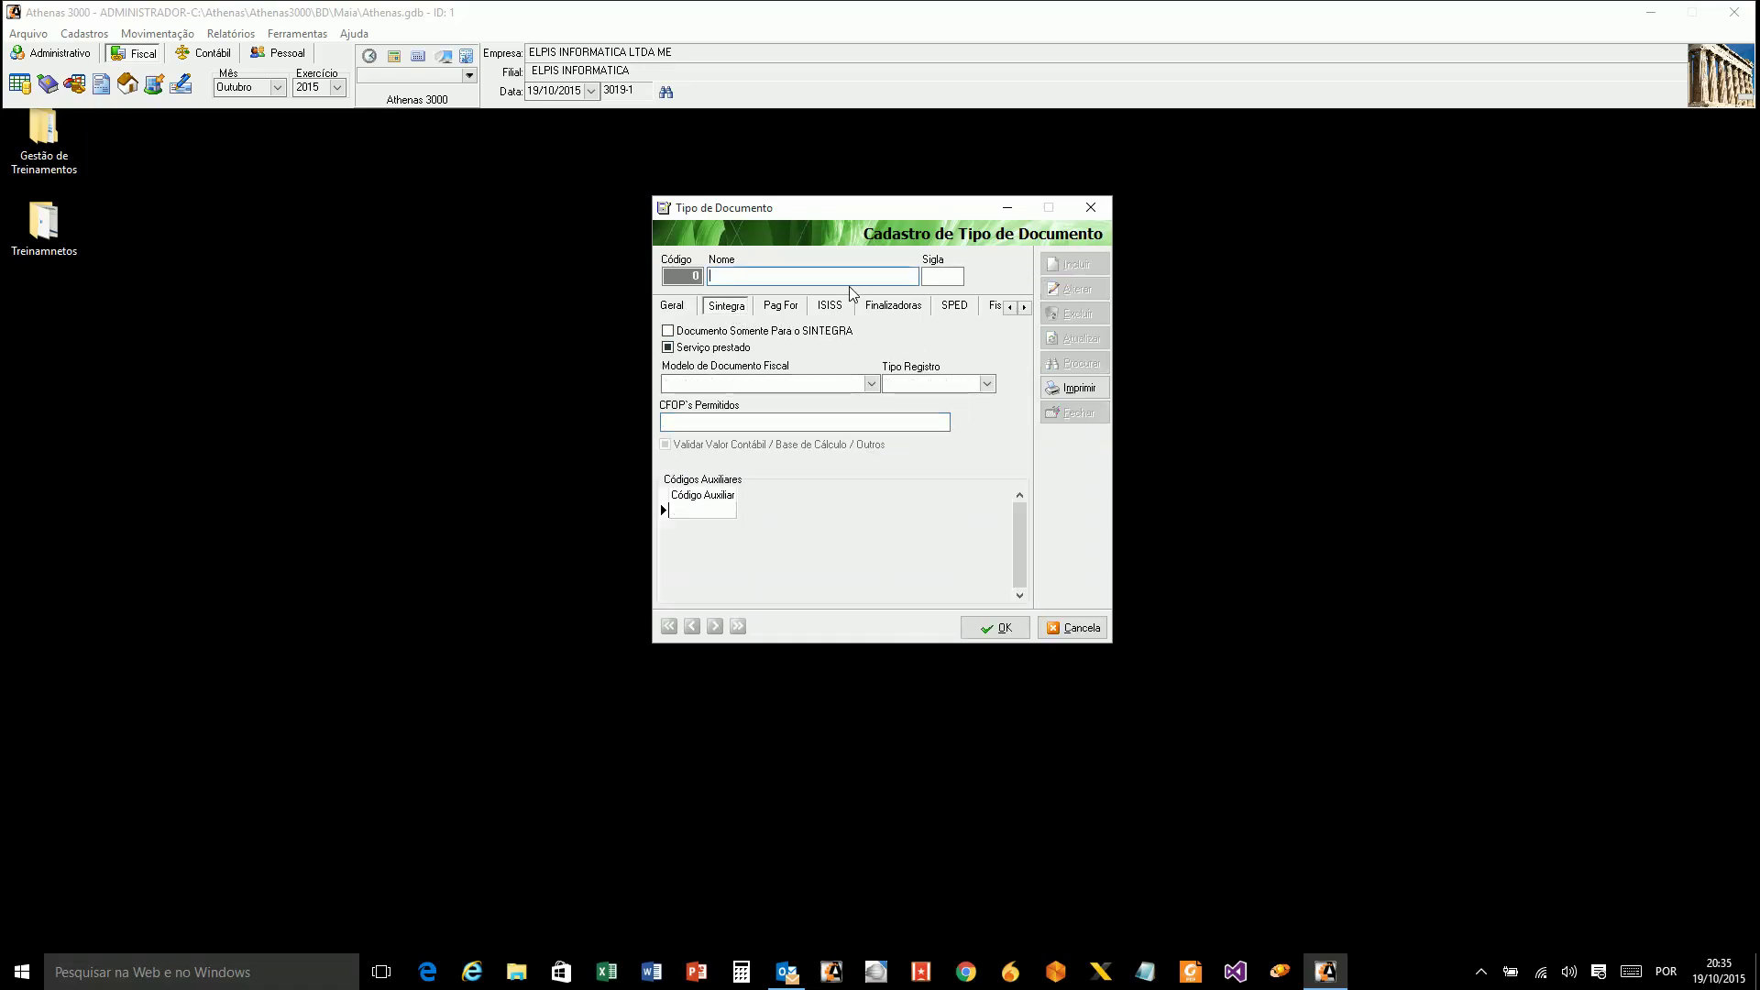
text(SERVIÇO PRESTADO)
click(951, 277)
text(SP)
Classify the new document type as Serviço Prestado and toggle its Número Obrigatório option.
click(675, 311)
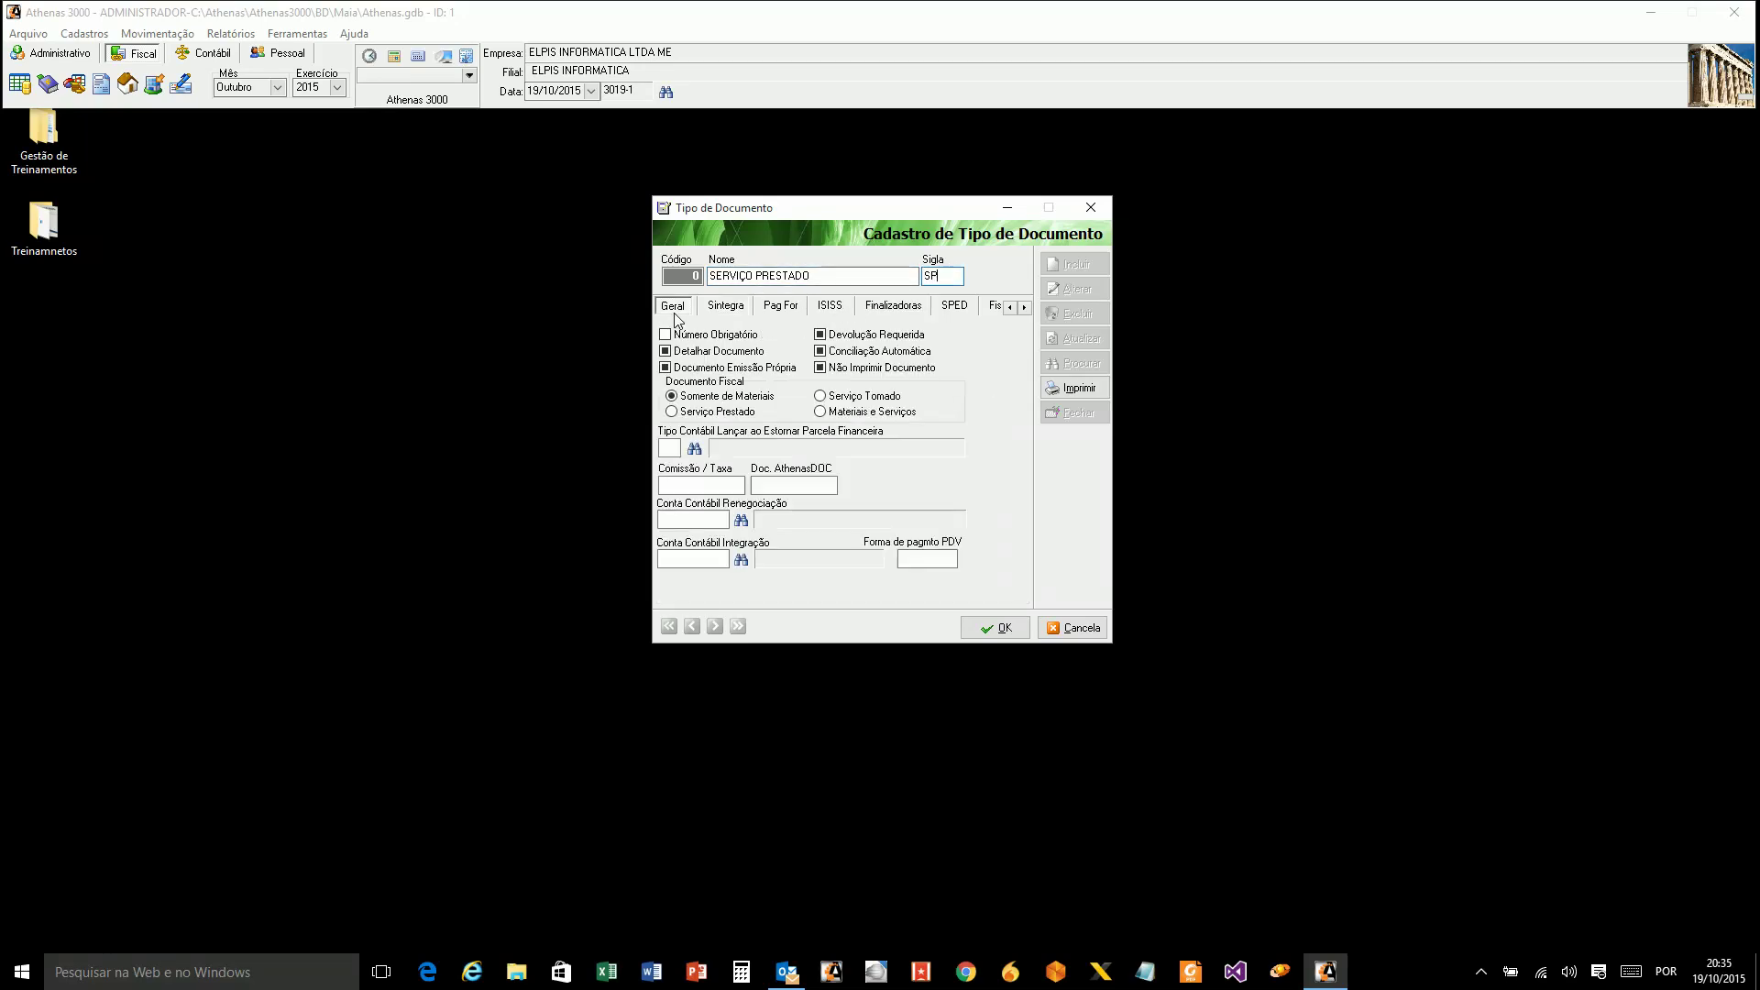
click(673, 412)
click(673, 338)
Set Modelo de Documento Fiscal to Sem Valor Para o SINTEGRA and Tipo Registro to Sem Valor Para Sintegra, and save the record.
click(725, 306)
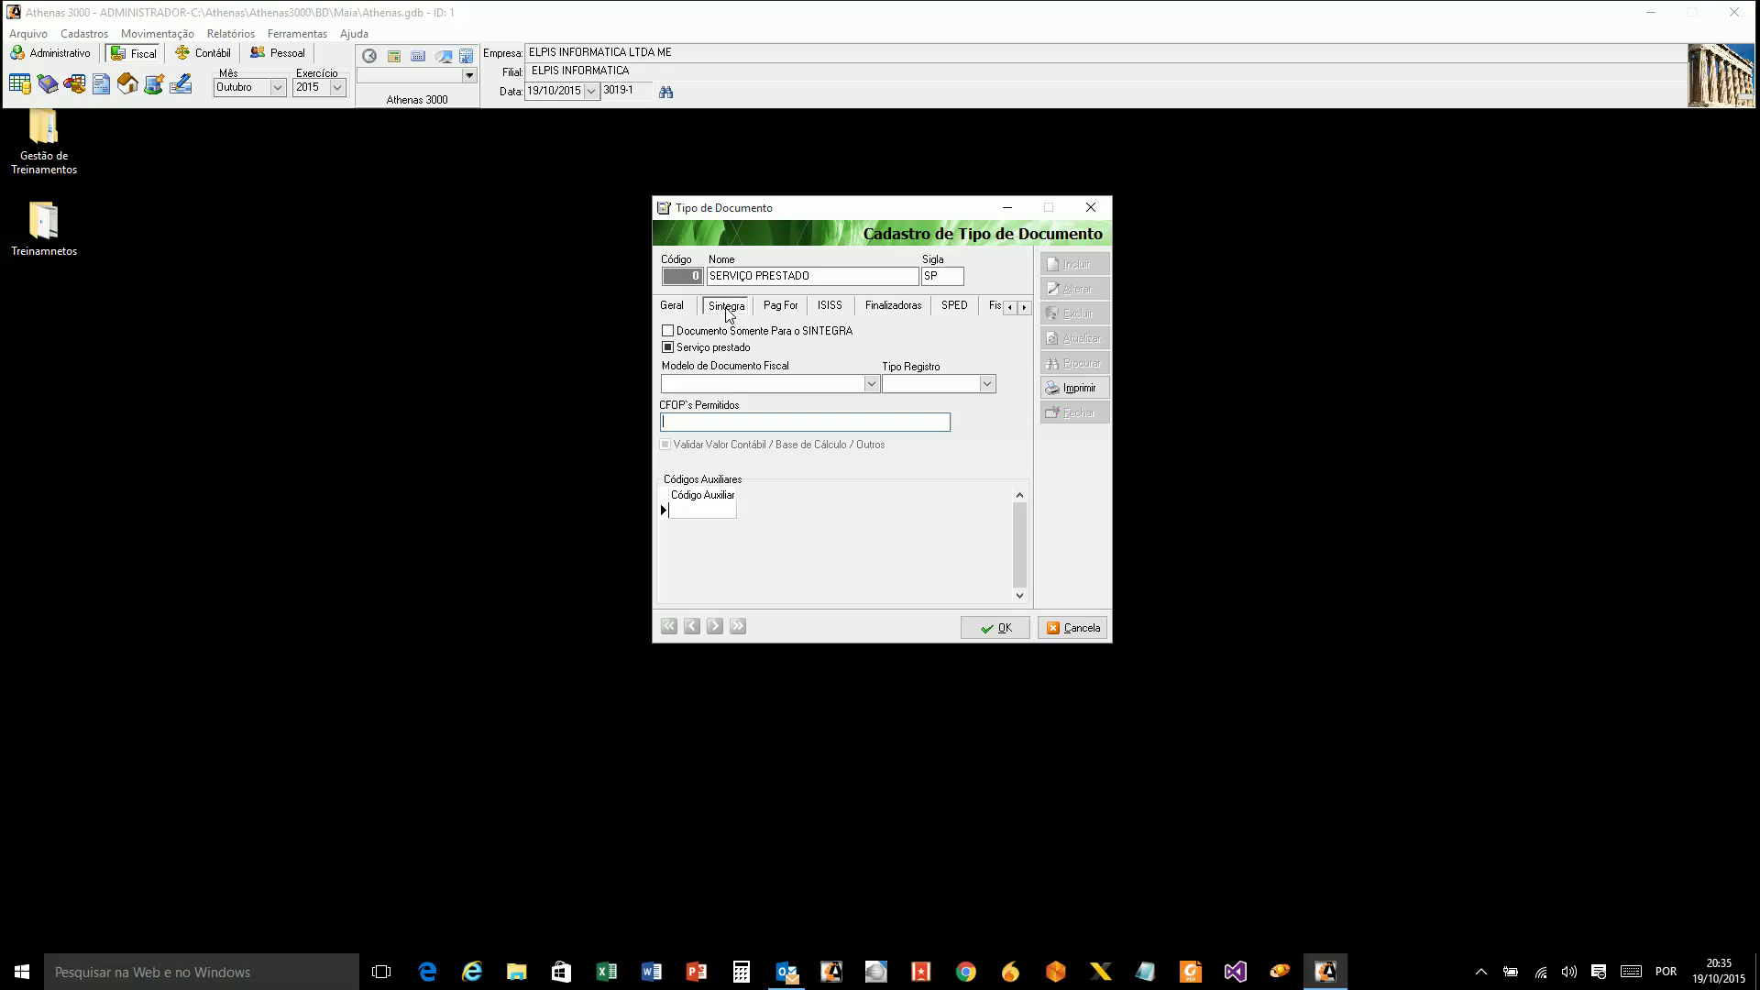
click(868, 385)
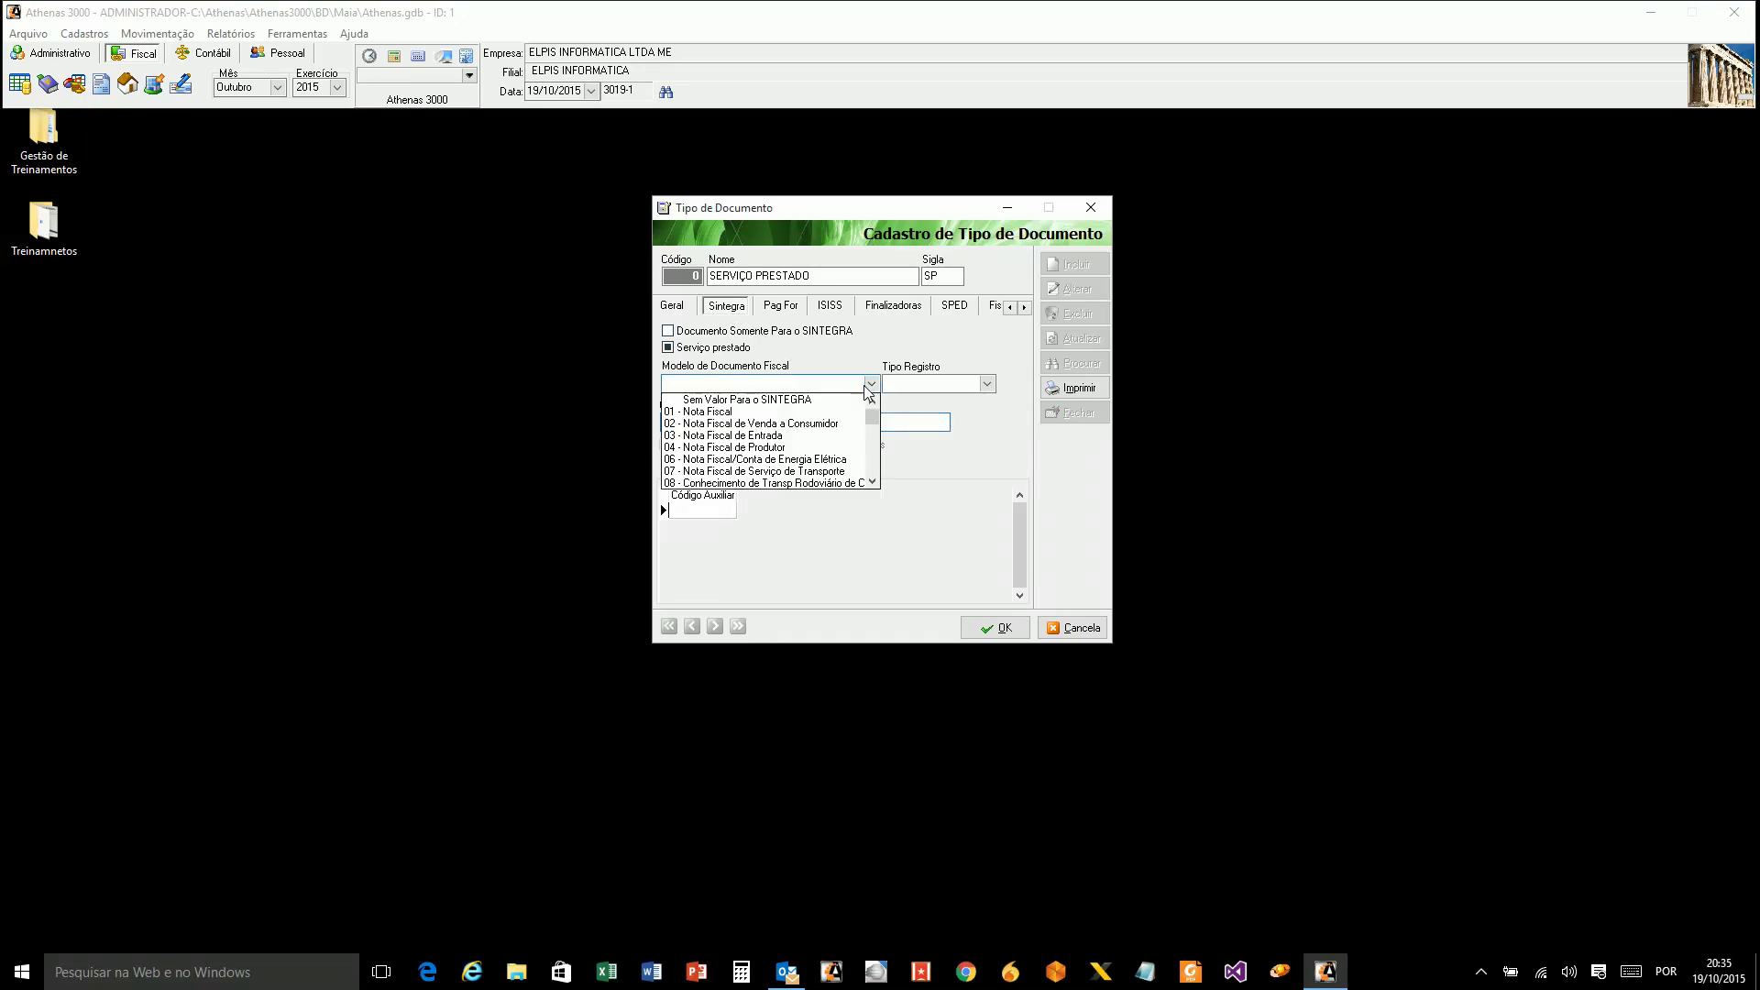
click(761, 400)
click(987, 383)
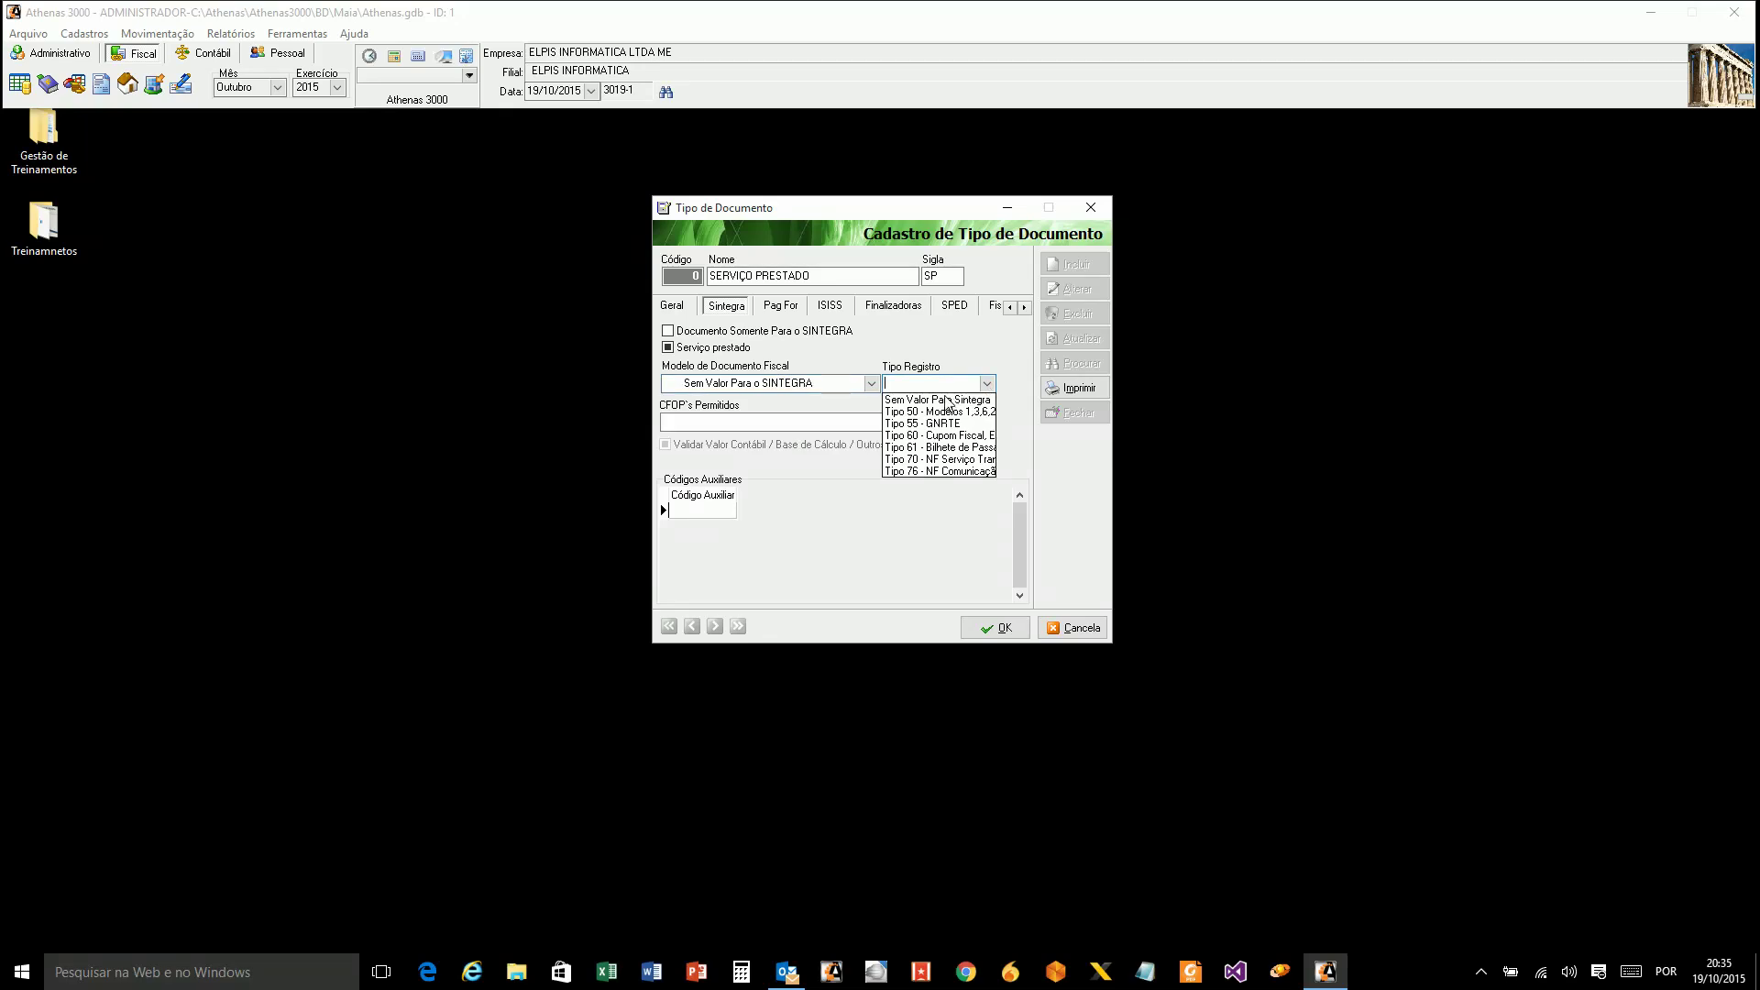
click(946, 400)
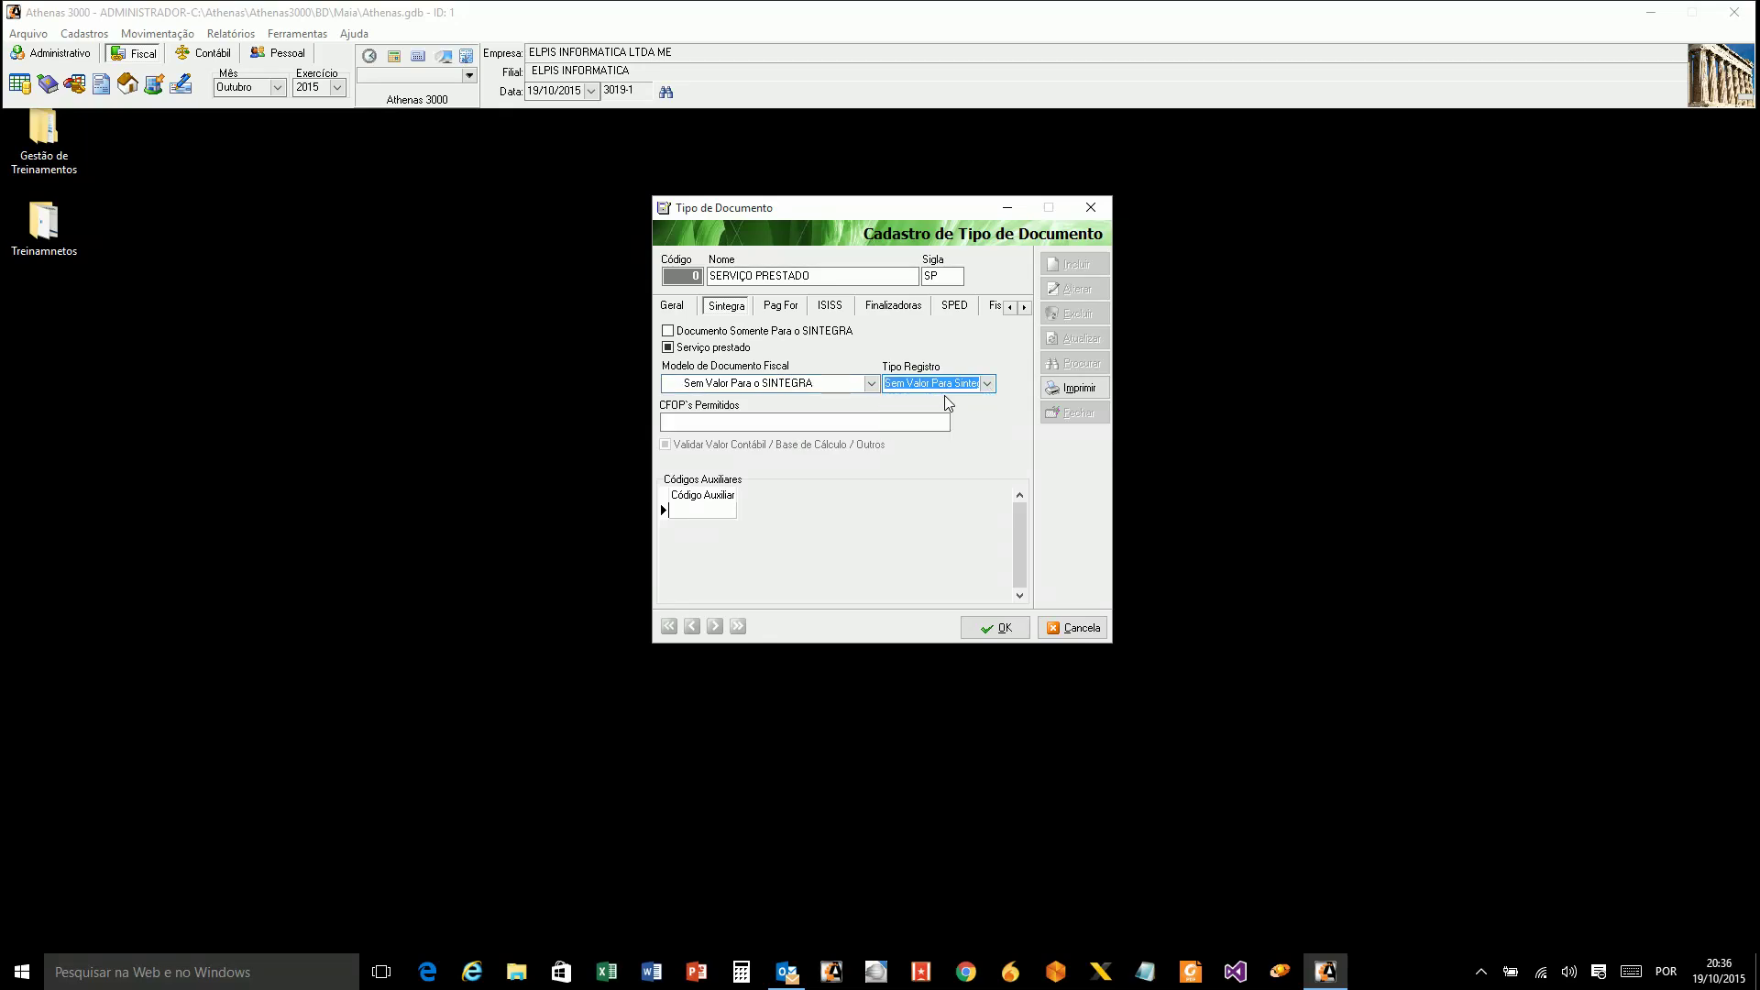
click(982, 627)
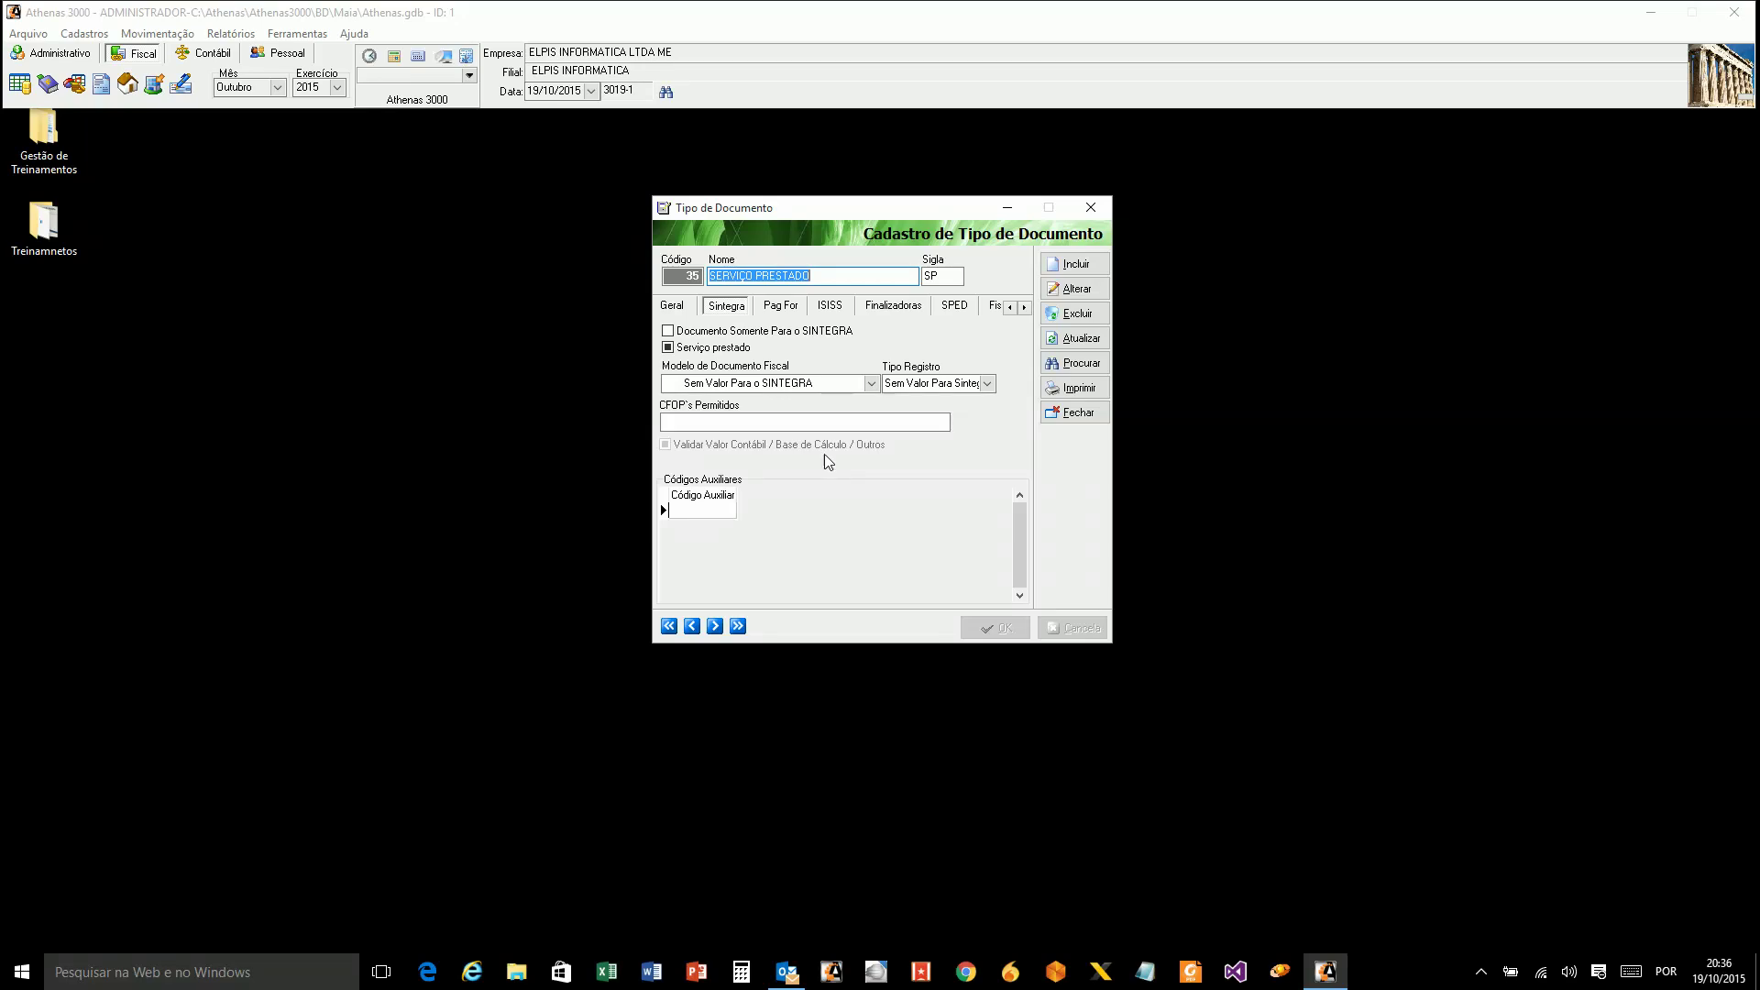
Set the CFOP's Permitidos of SERVIÇO PRESTADO to 5102;5405;1102;1403 and save the change.
click(792, 424)
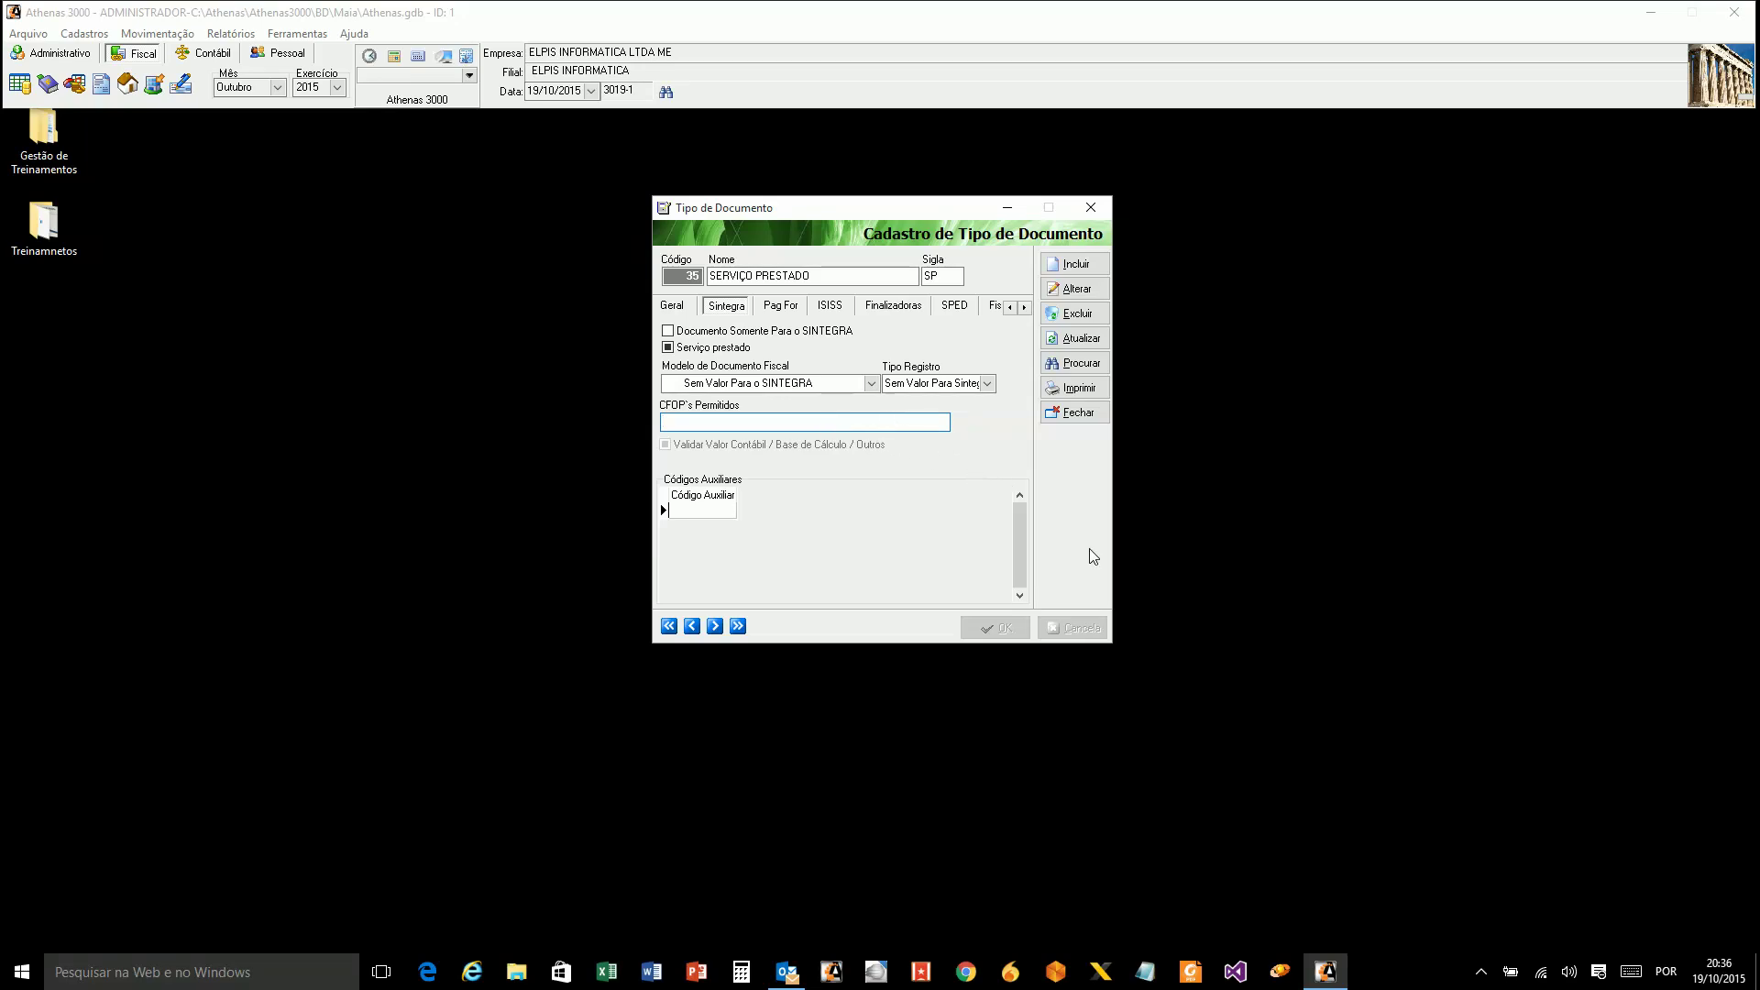
text(5102)
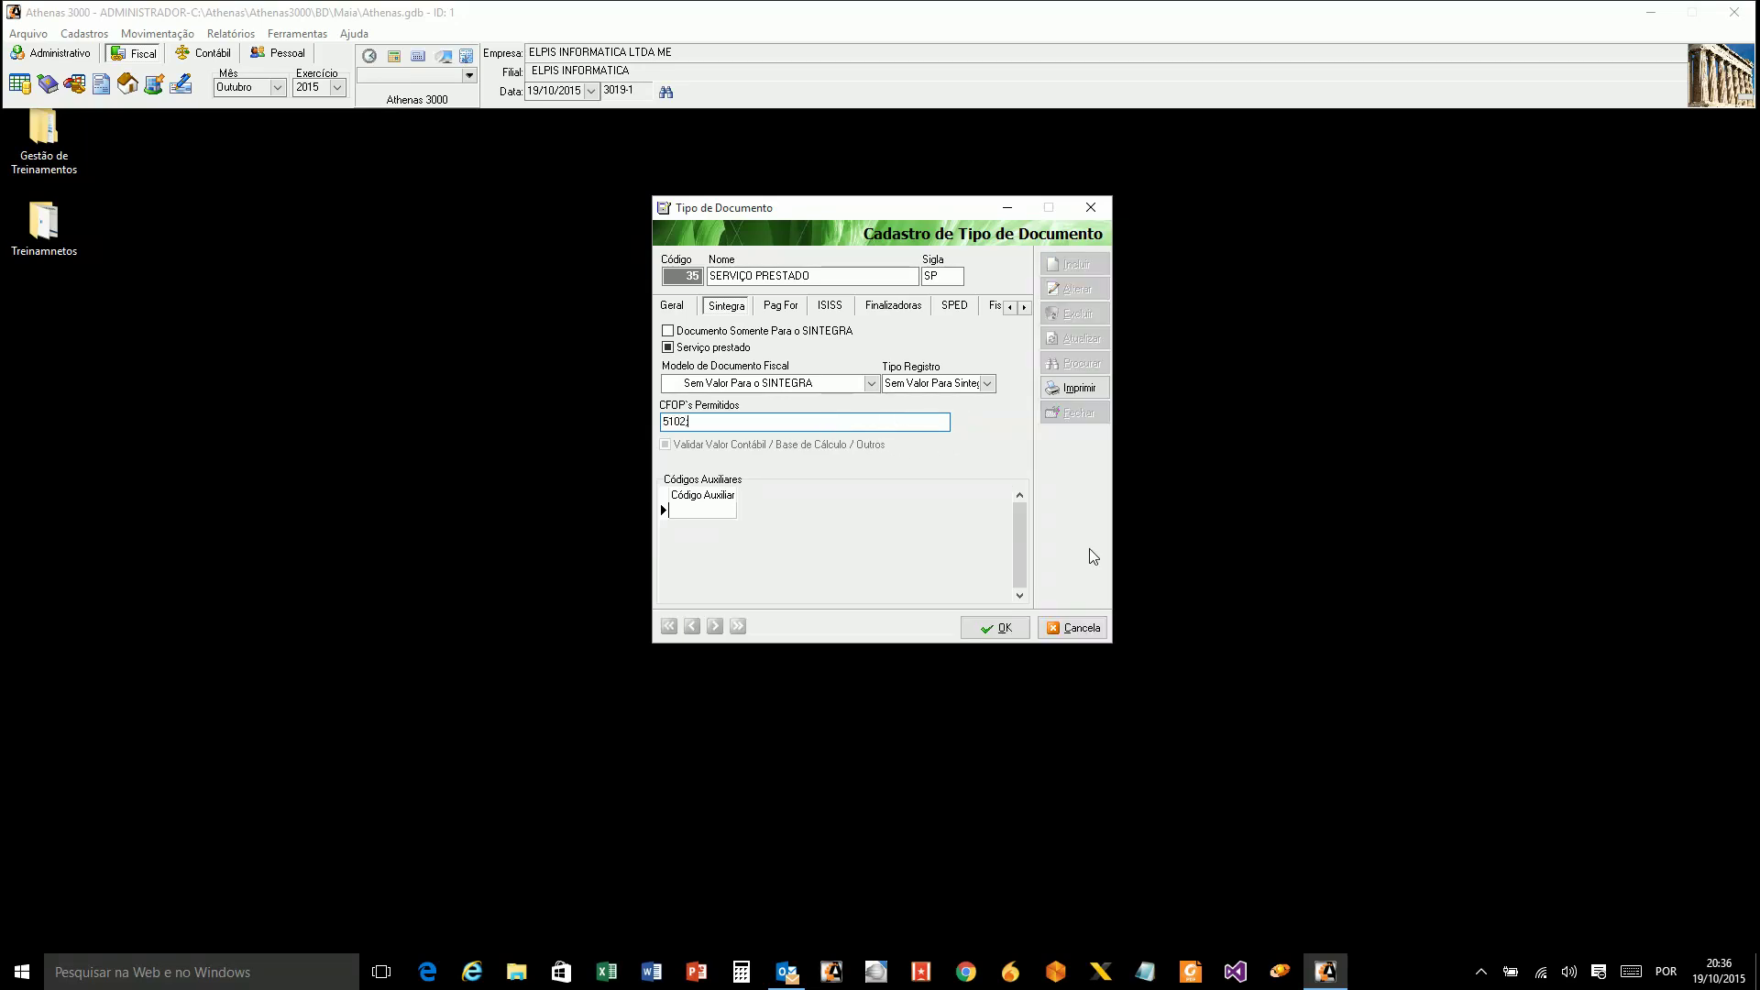
text(;5405;1102;1403)
click(998, 627)
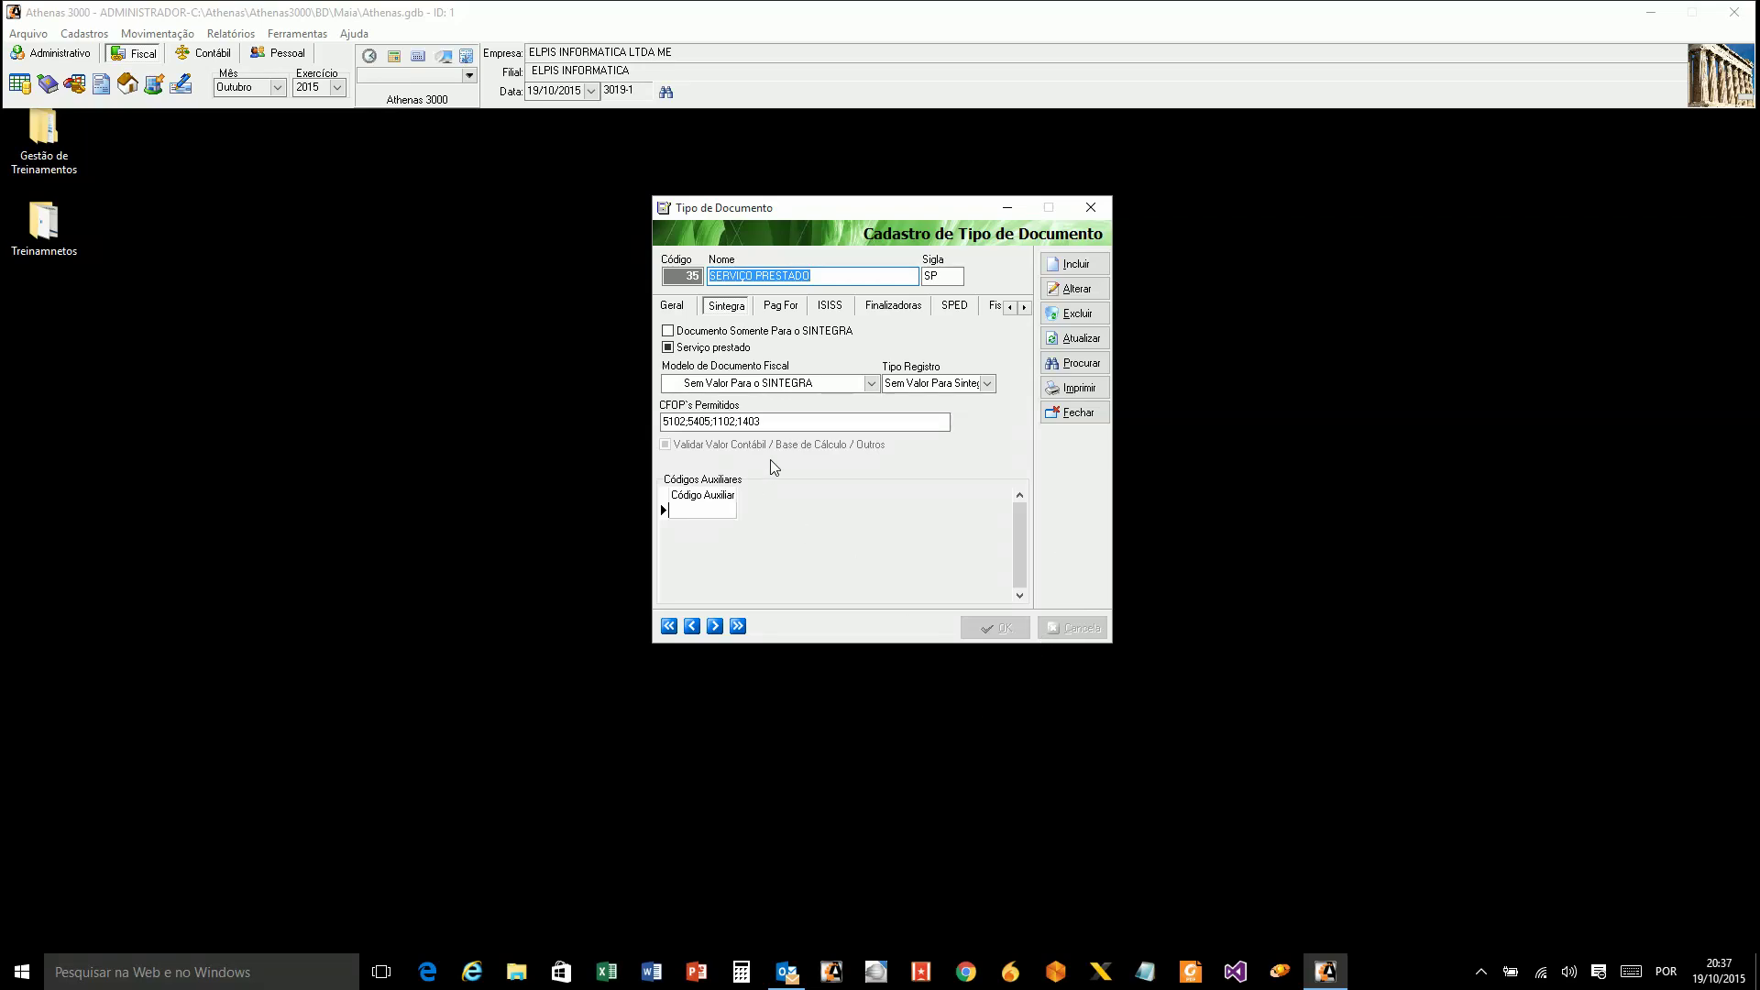
double_click(771, 422)
click(685, 423)
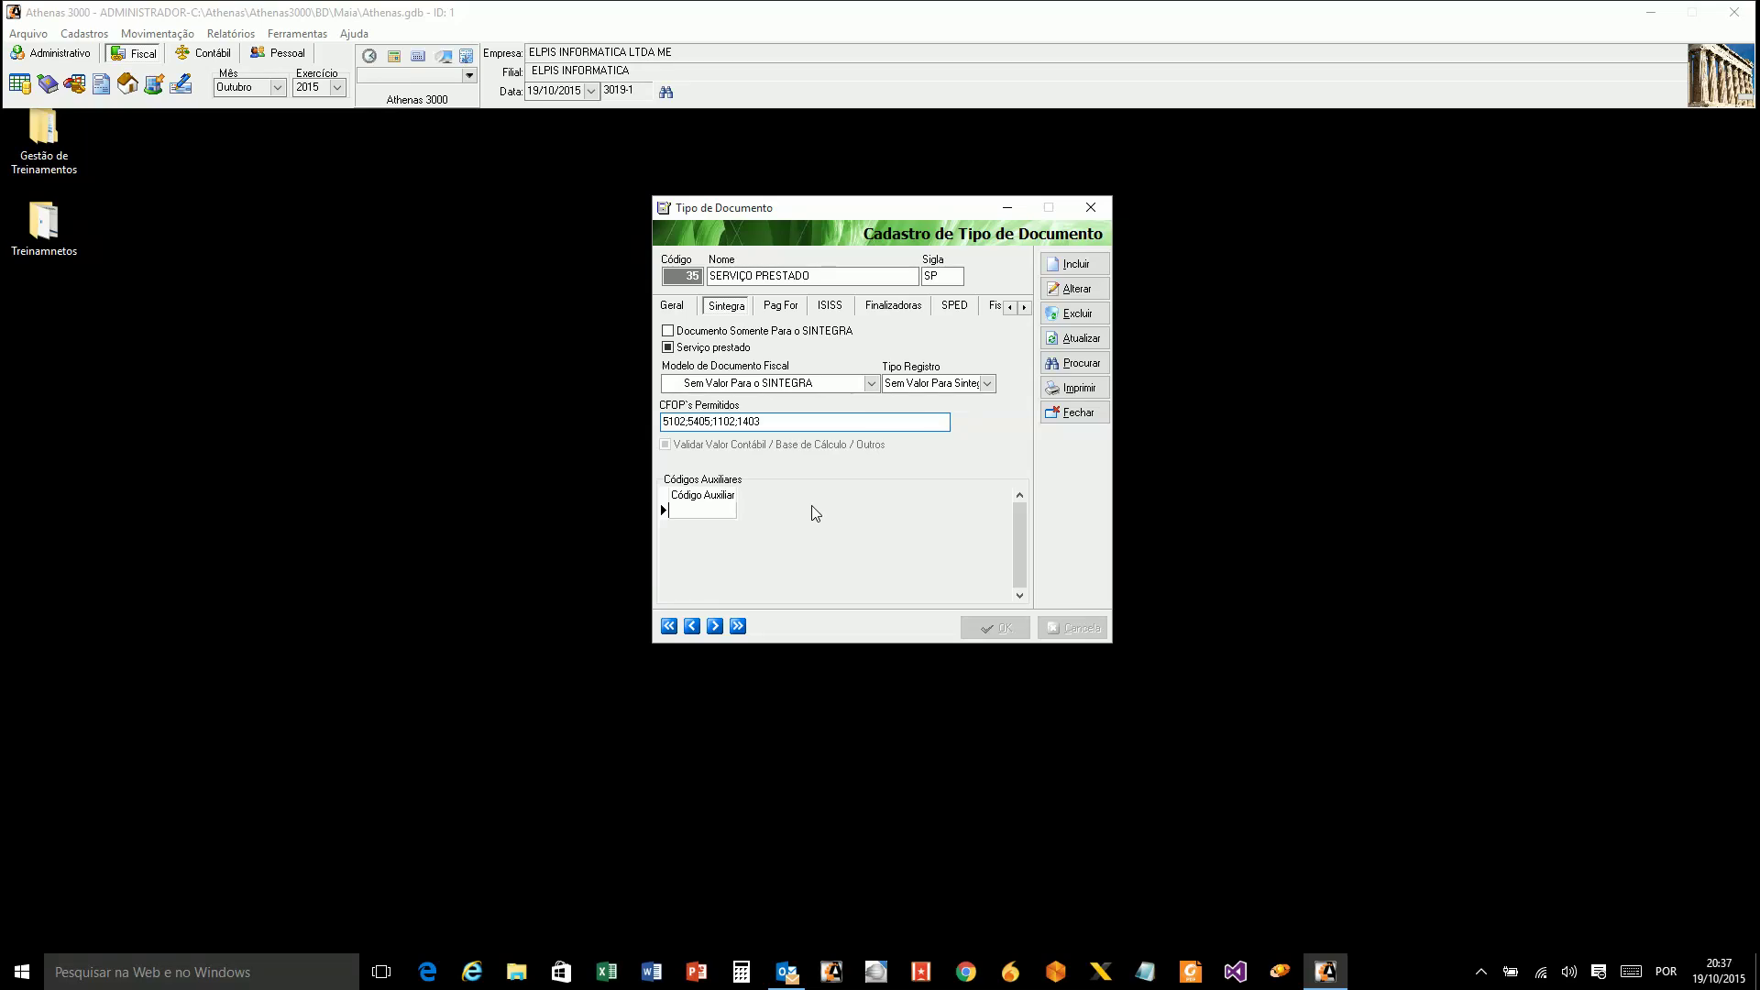
Review the SPED and Fiscal settings of the SERVIÇO PRESTADO document type.
click(950, 306)
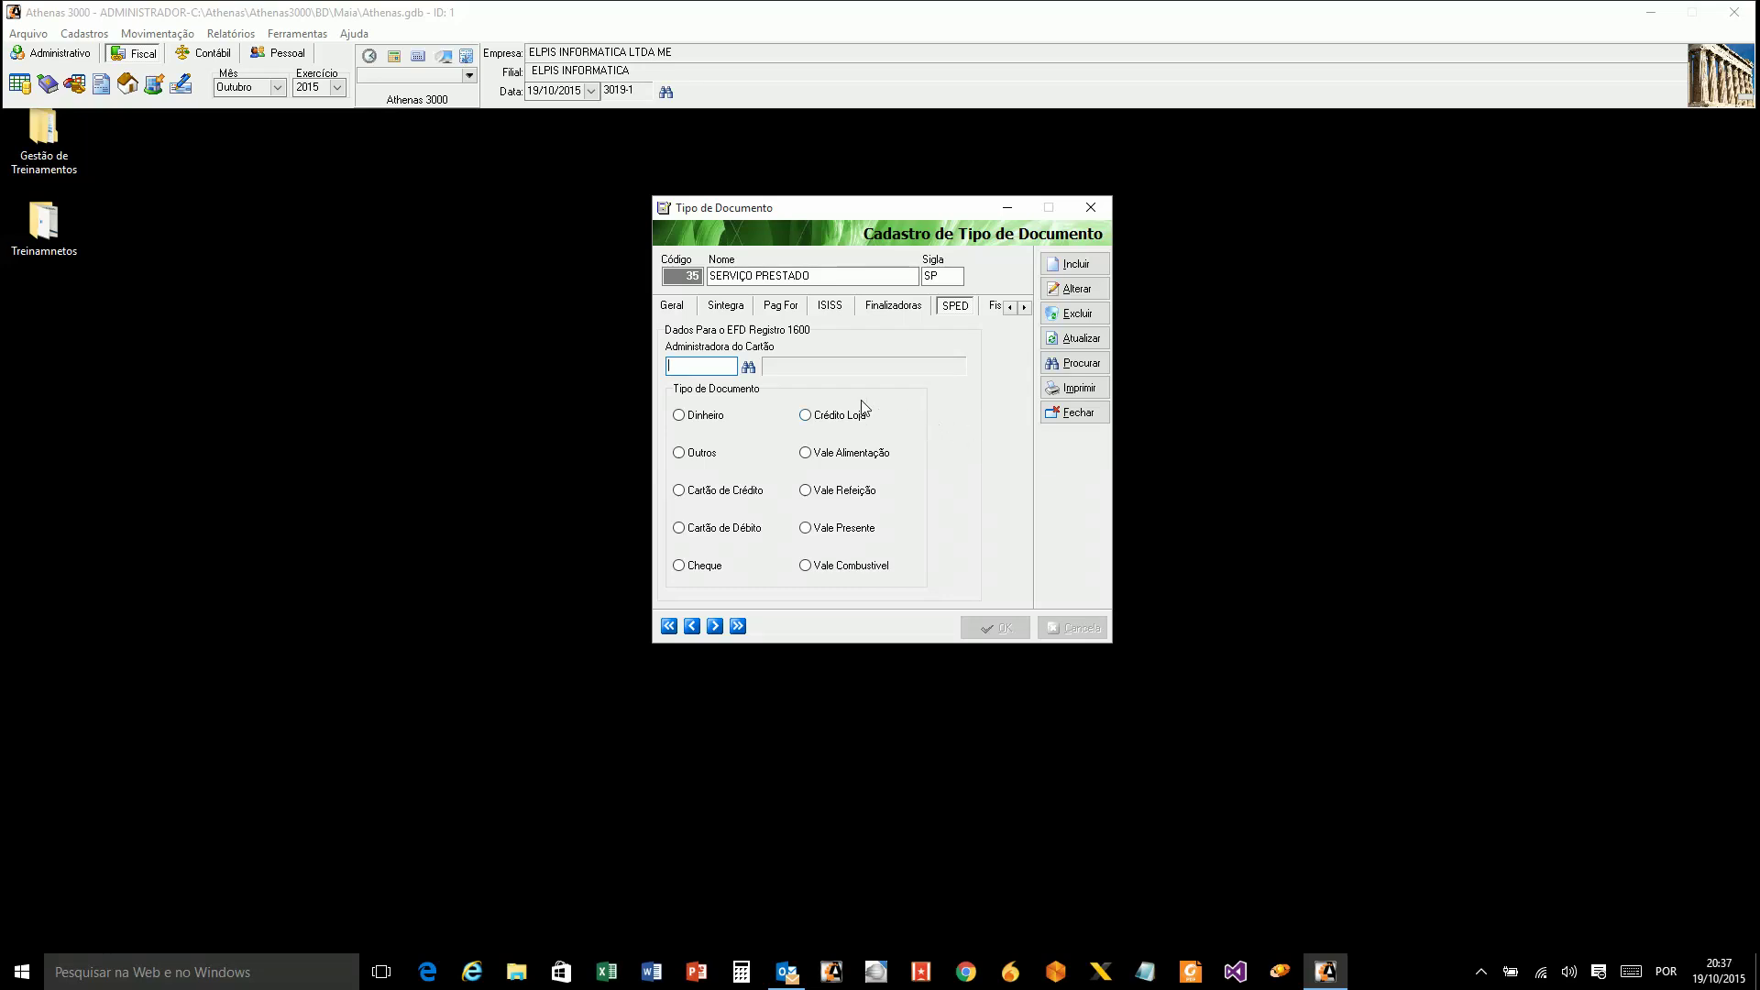
click(1023, 308)
click(1024, 308)
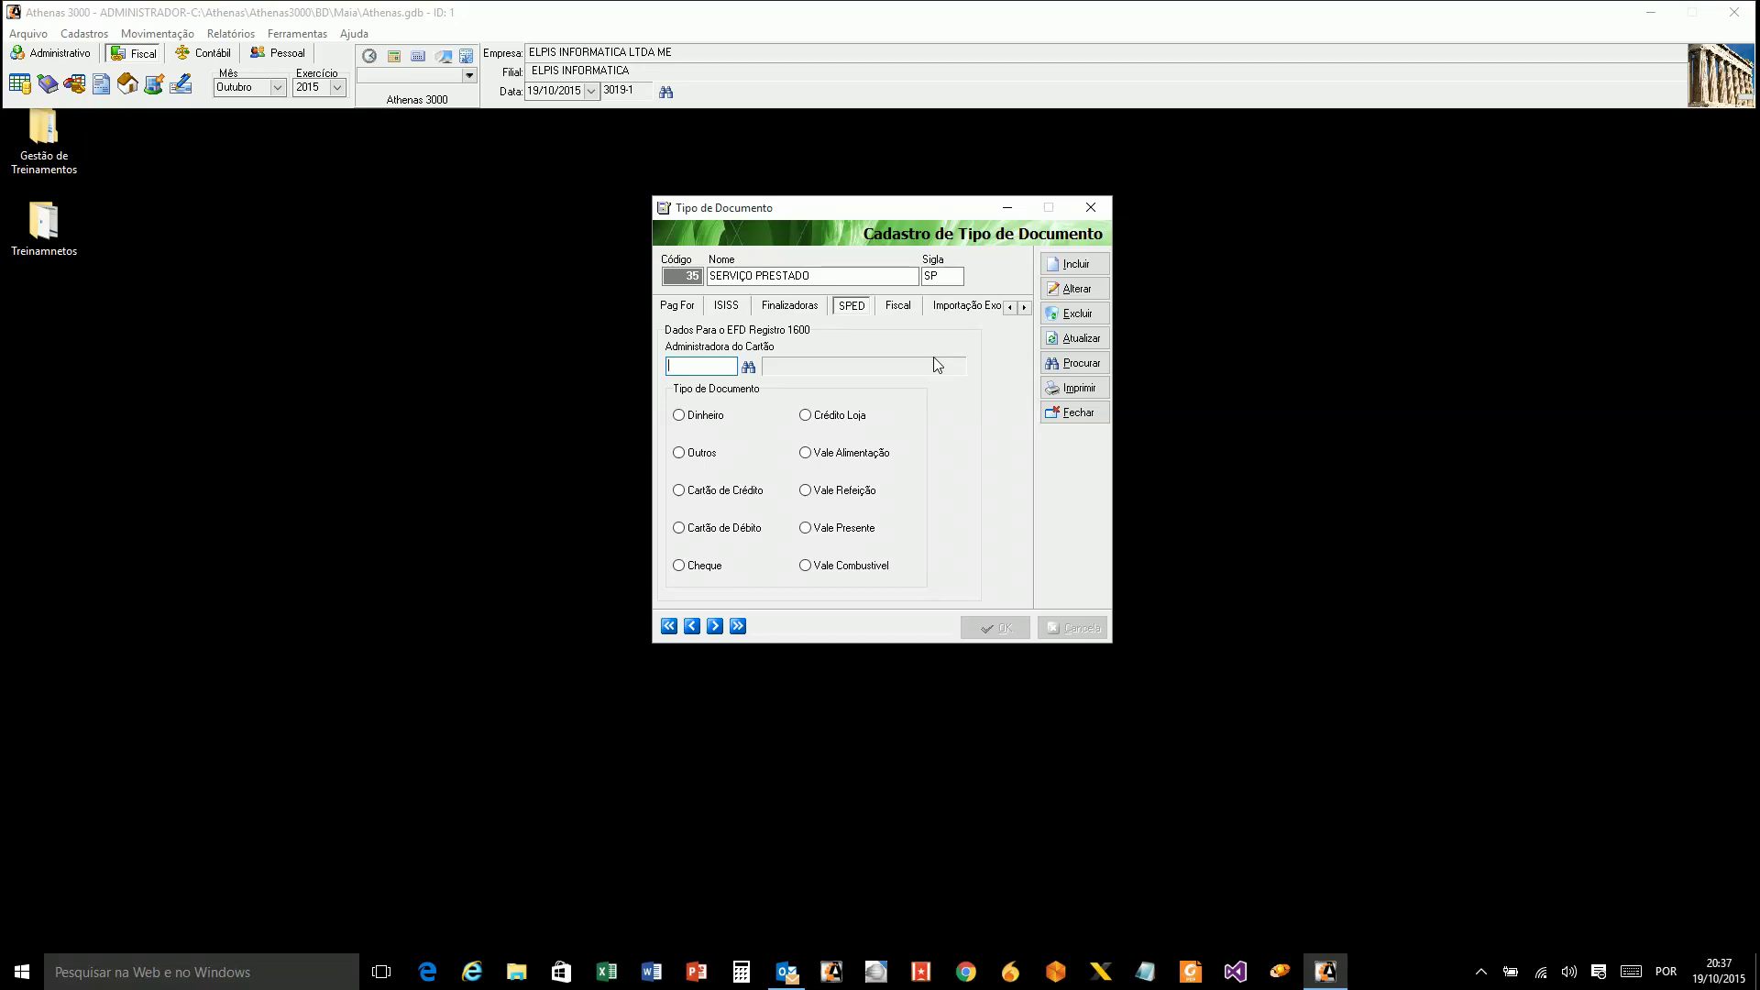
click(902, 307)
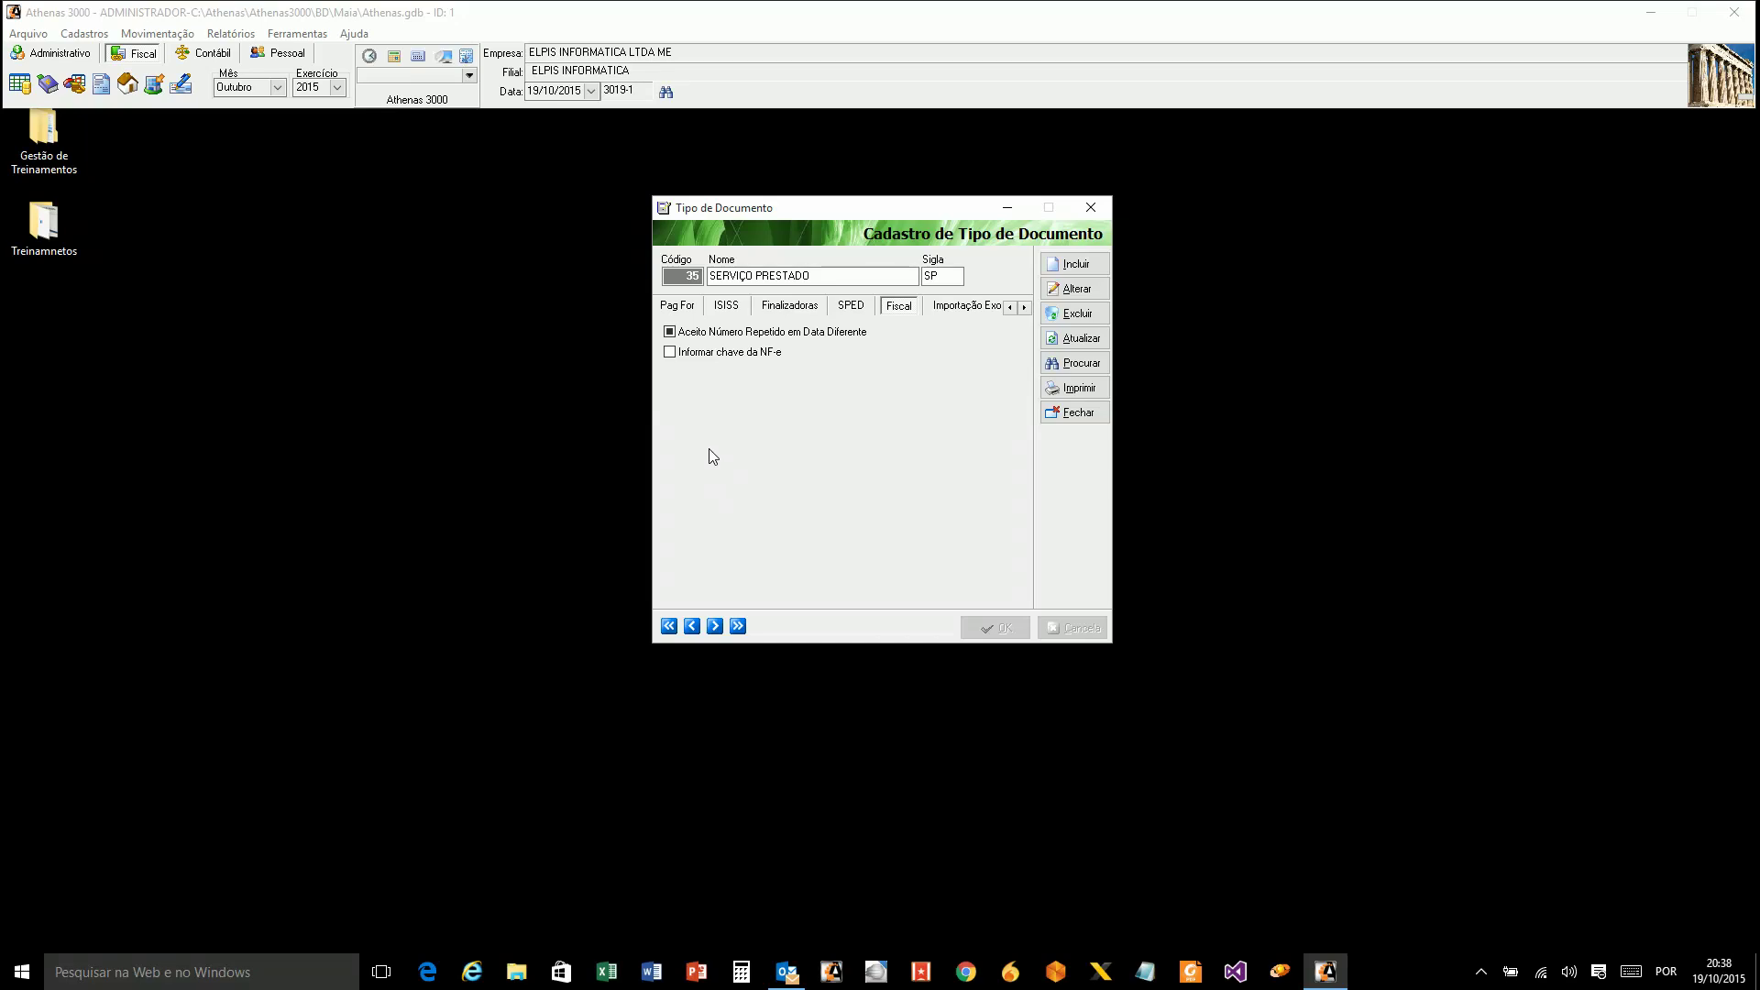
Review the Importação Exodus settings and the XML file types under Importação NFS-e (XML) for SERVIÇO PRESTADO.
click(957, 310)
click(1024, 308)
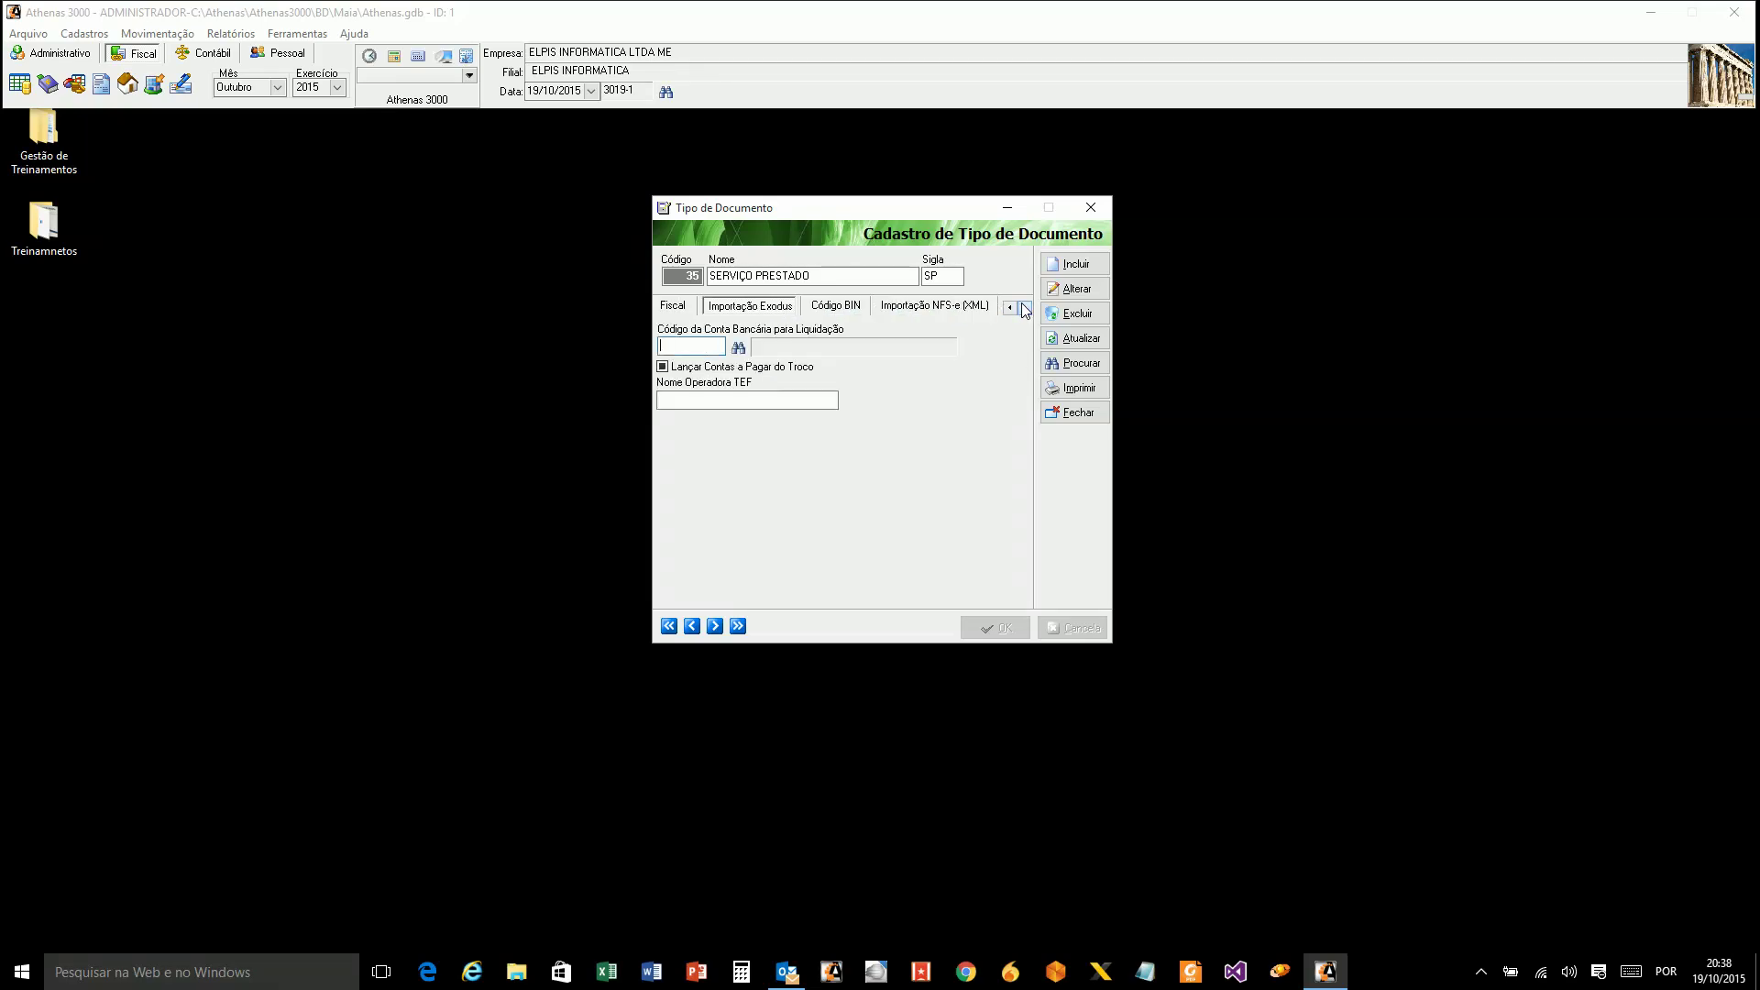
click(1024, 308)
click(907, 308)
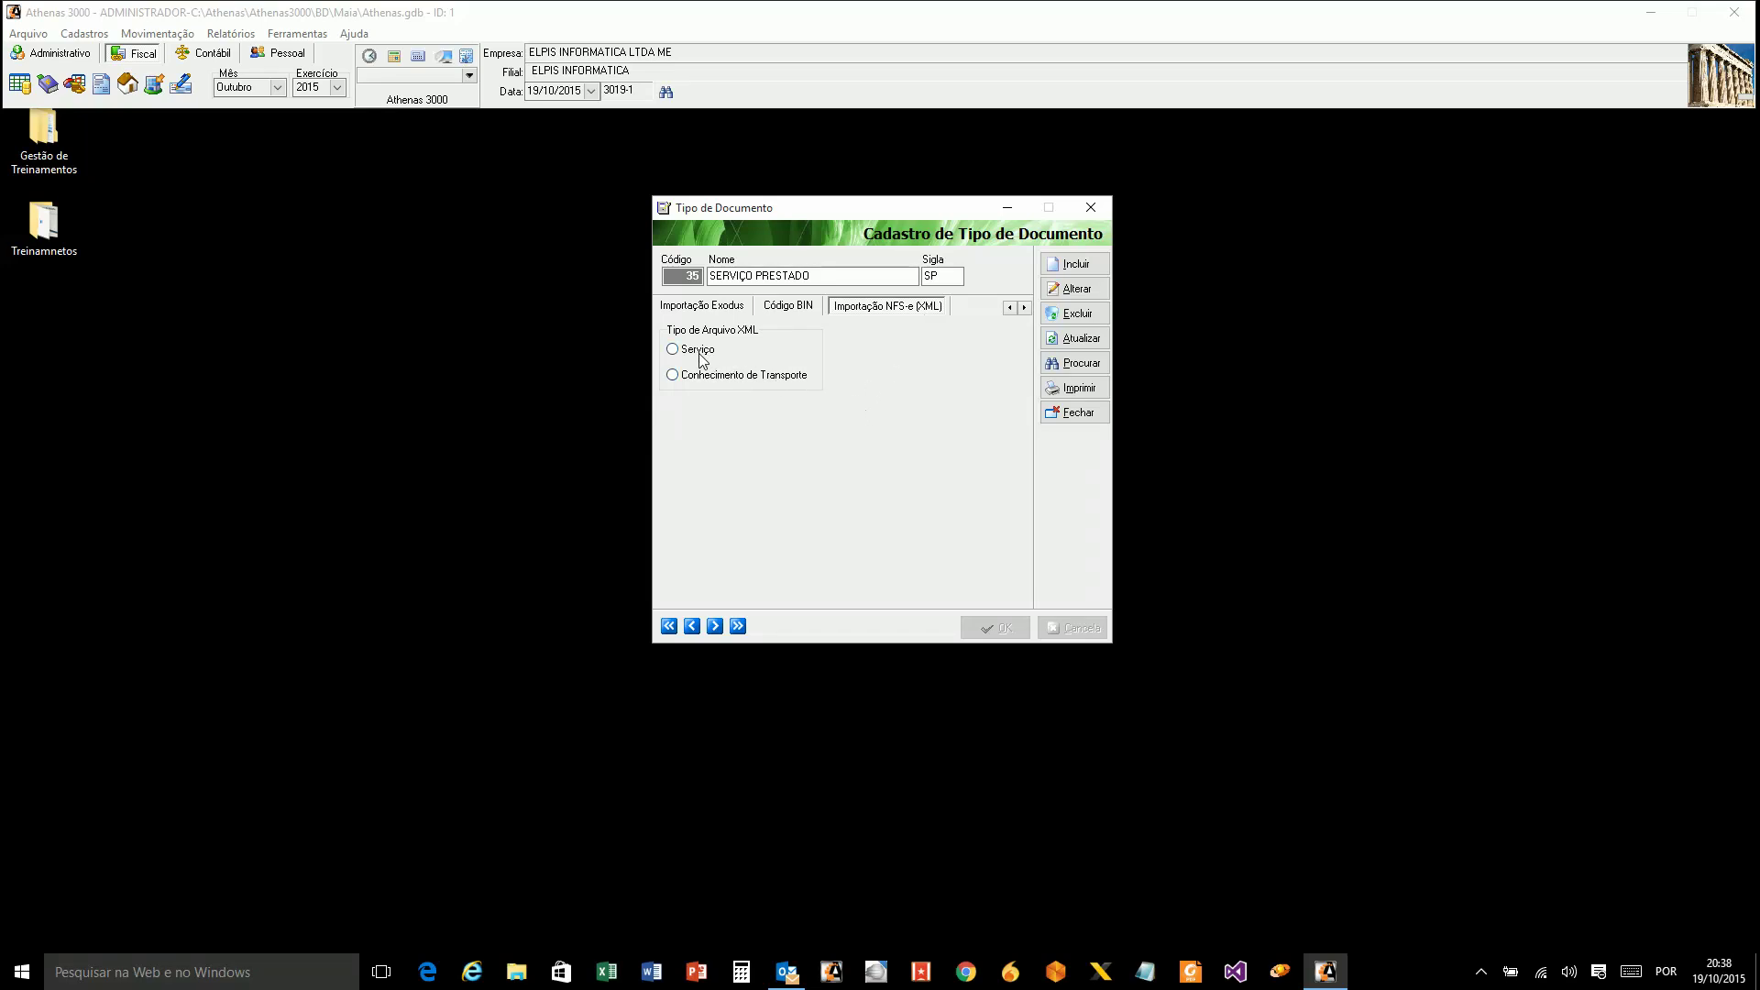
drag(818, 278, 733, 268)
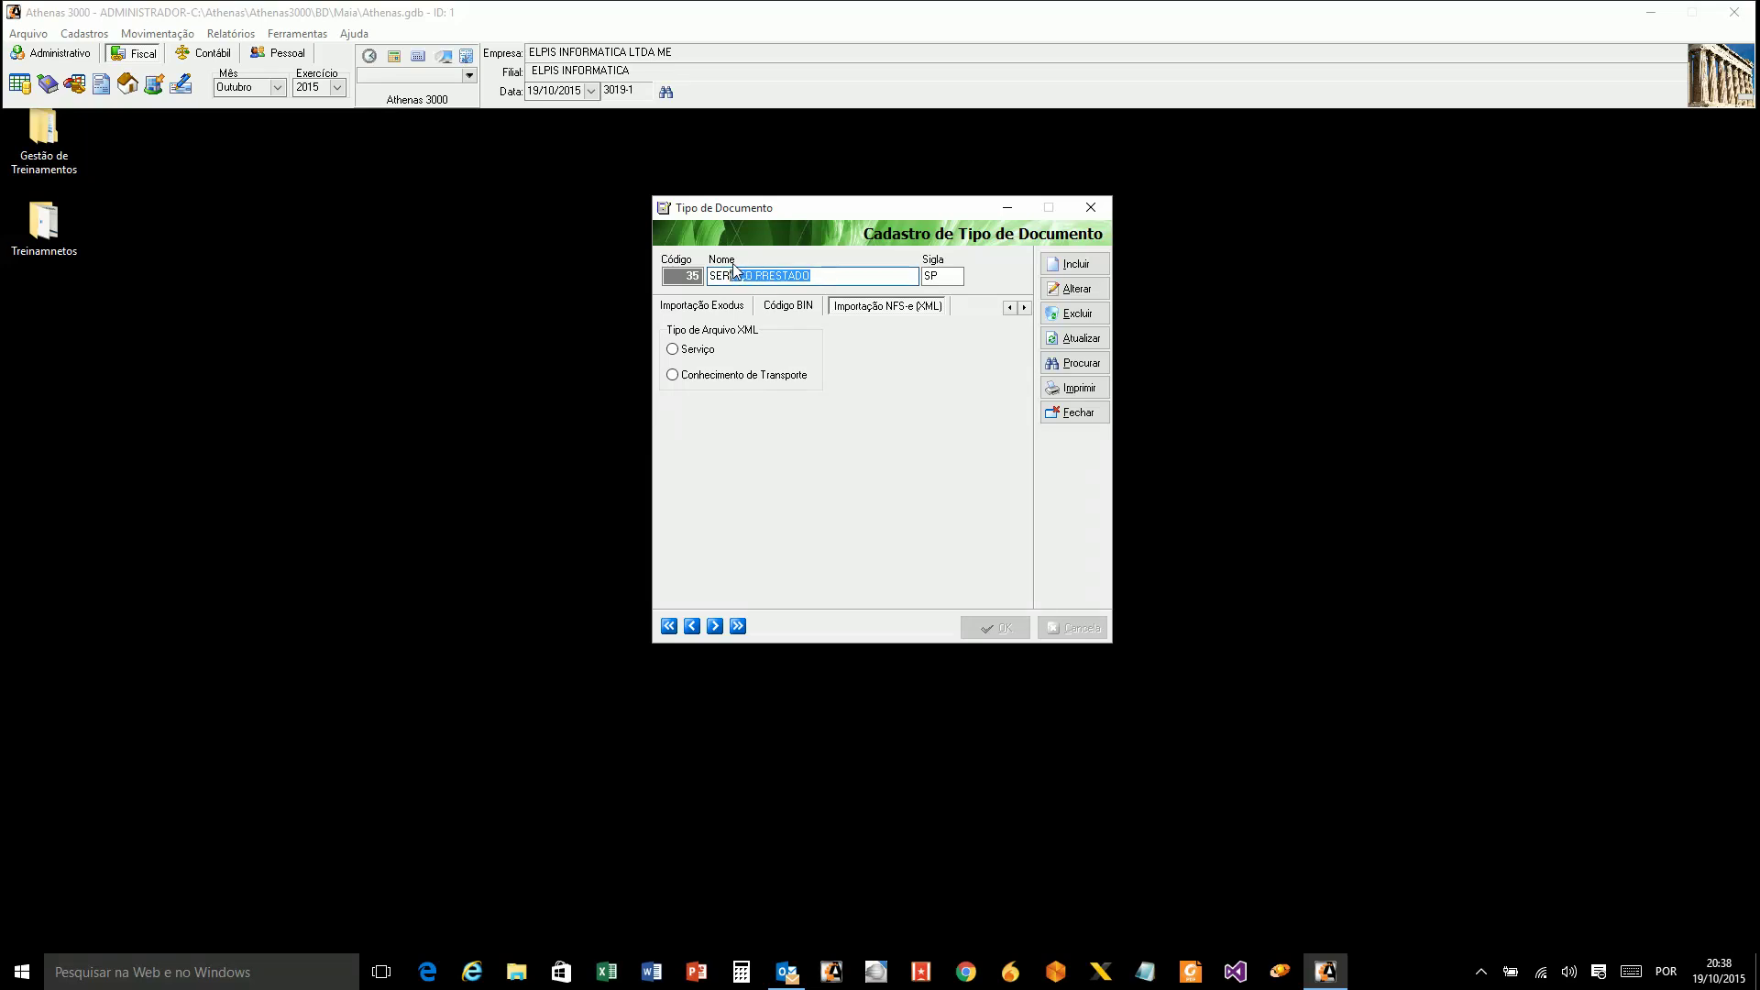
click(736, 275)
drag(871, 206, 845, 200)
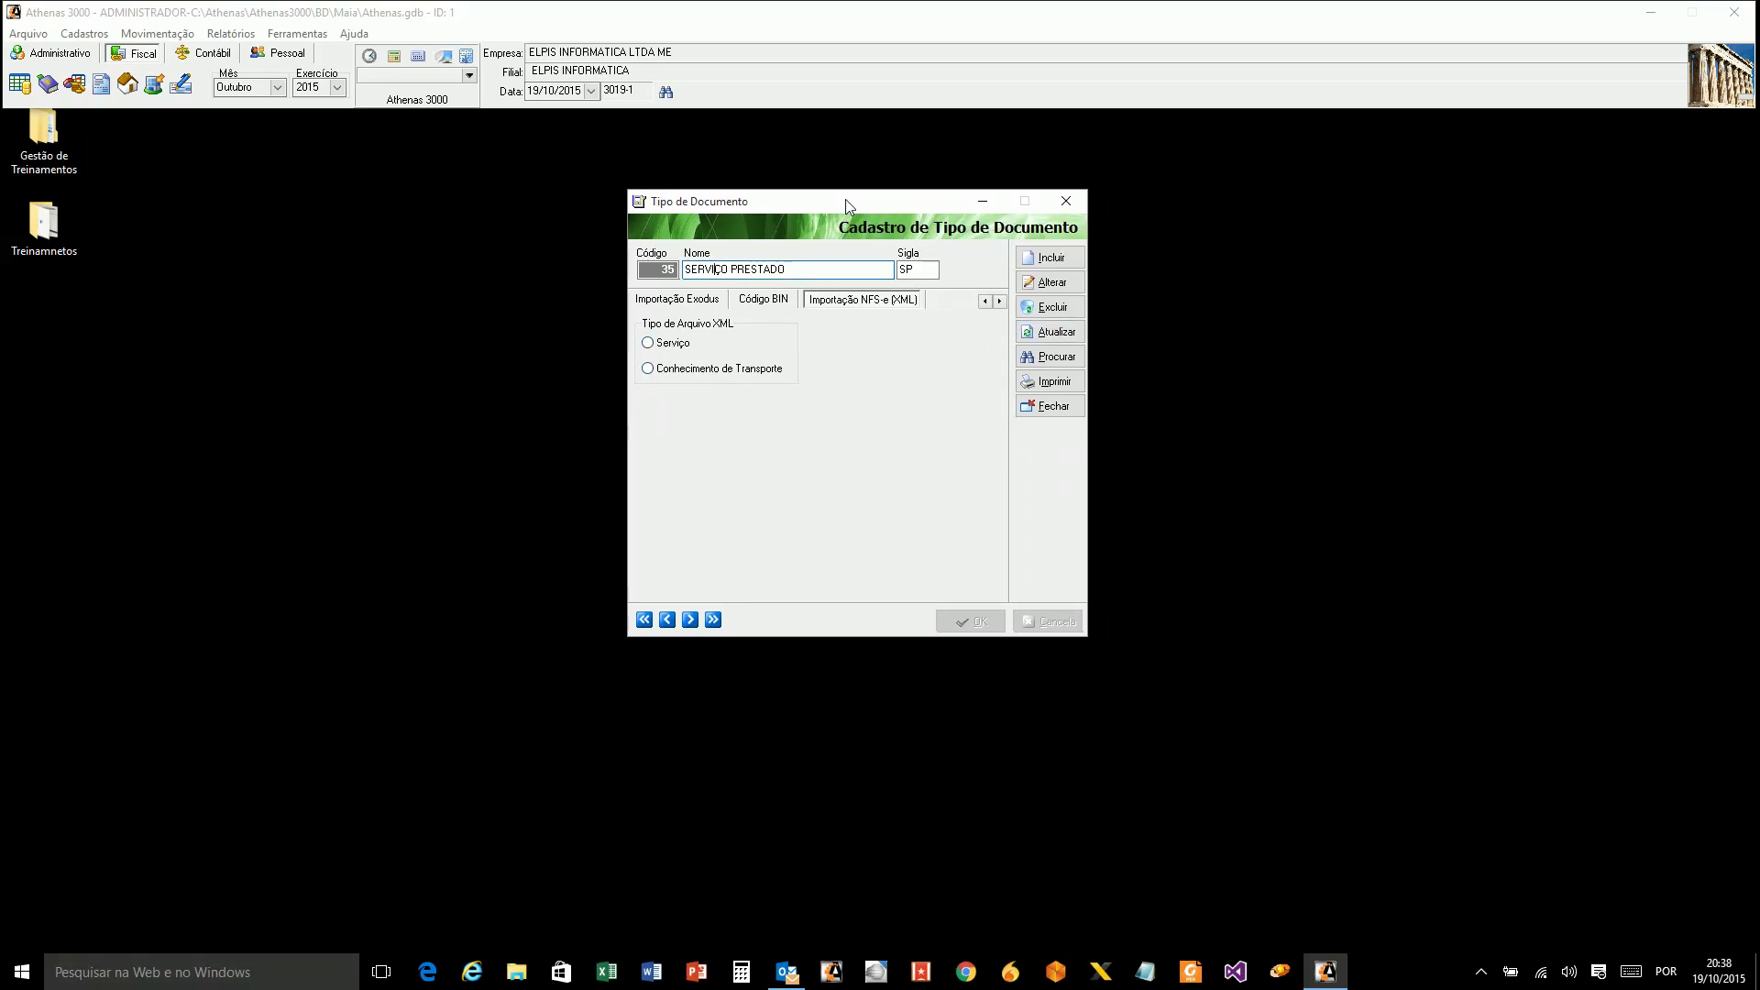
Close the document type registration, acknowledging the alert, and open the Países registration.
click(1034, 406)
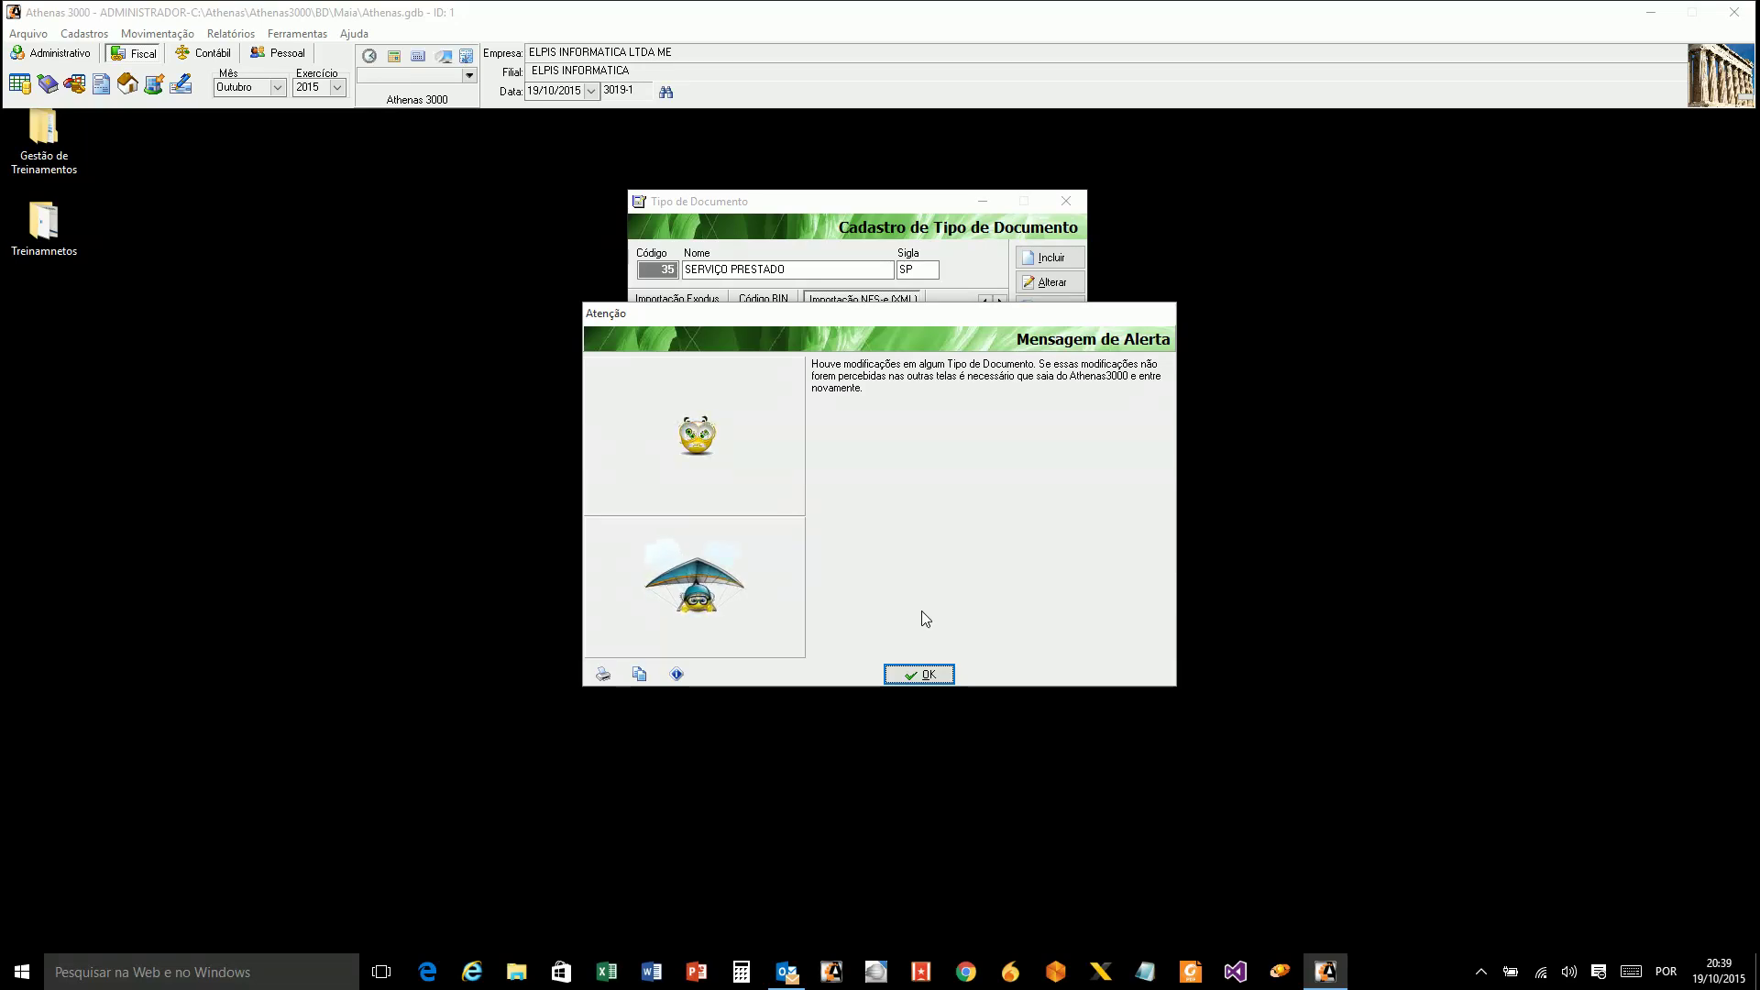
click(922, 674)
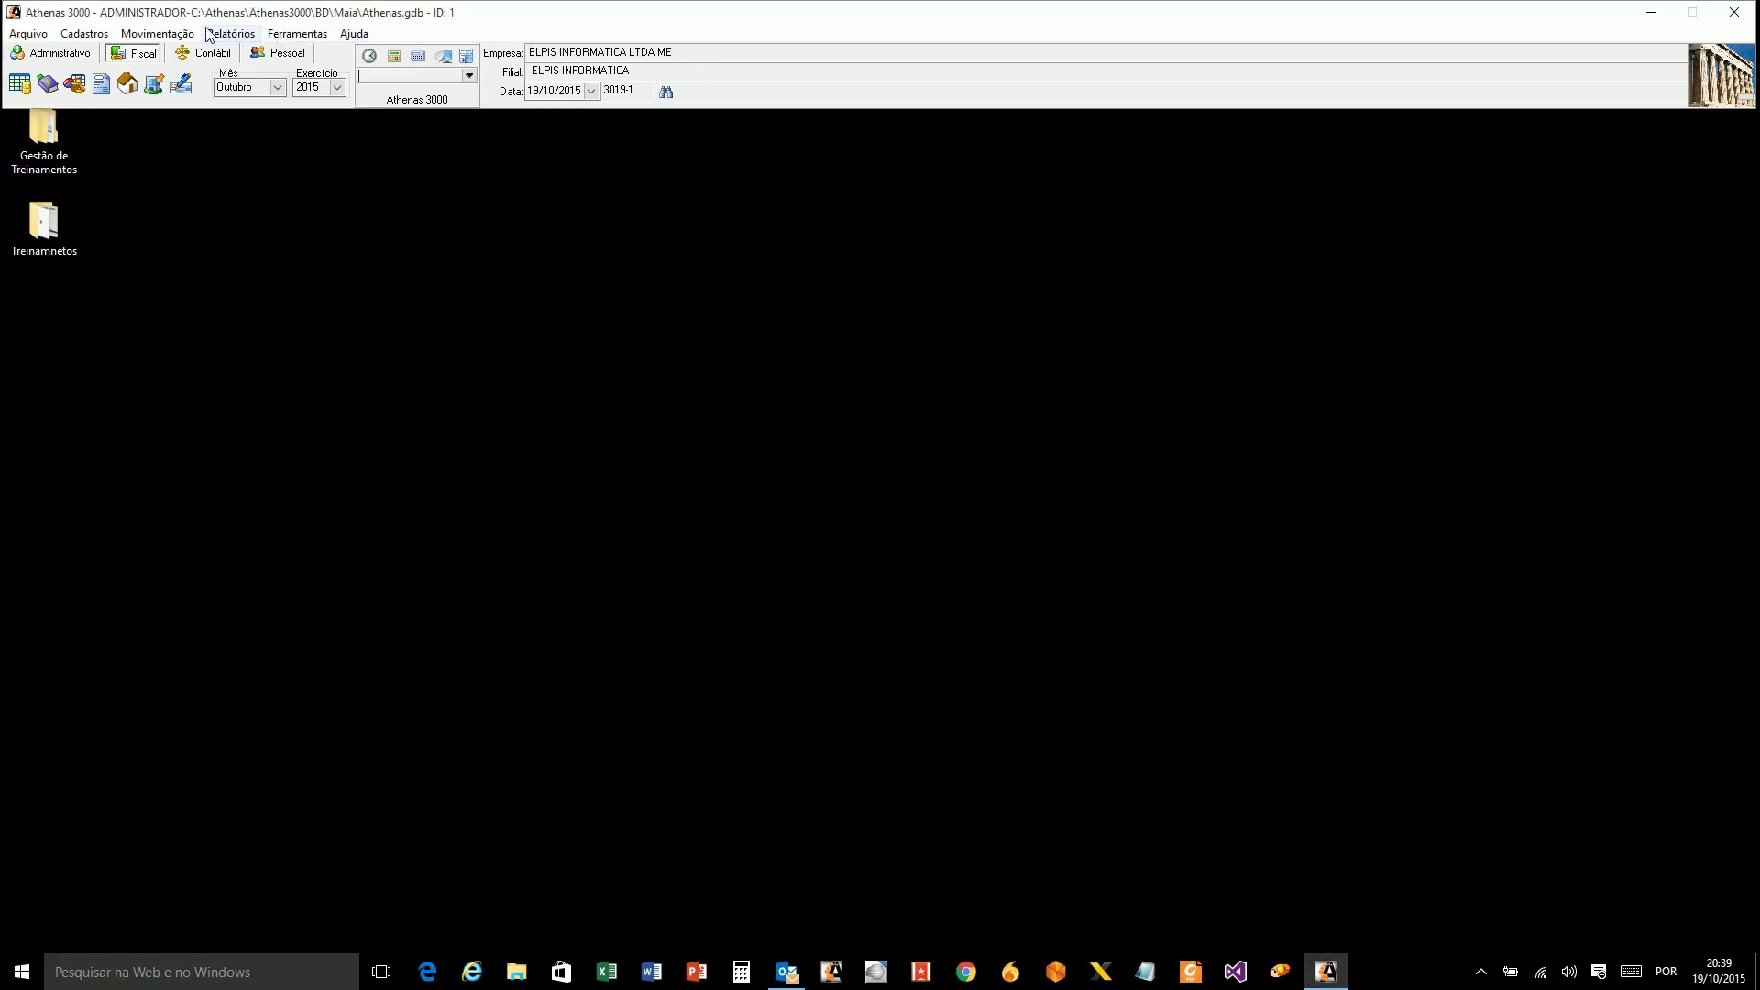
click(83, 34)
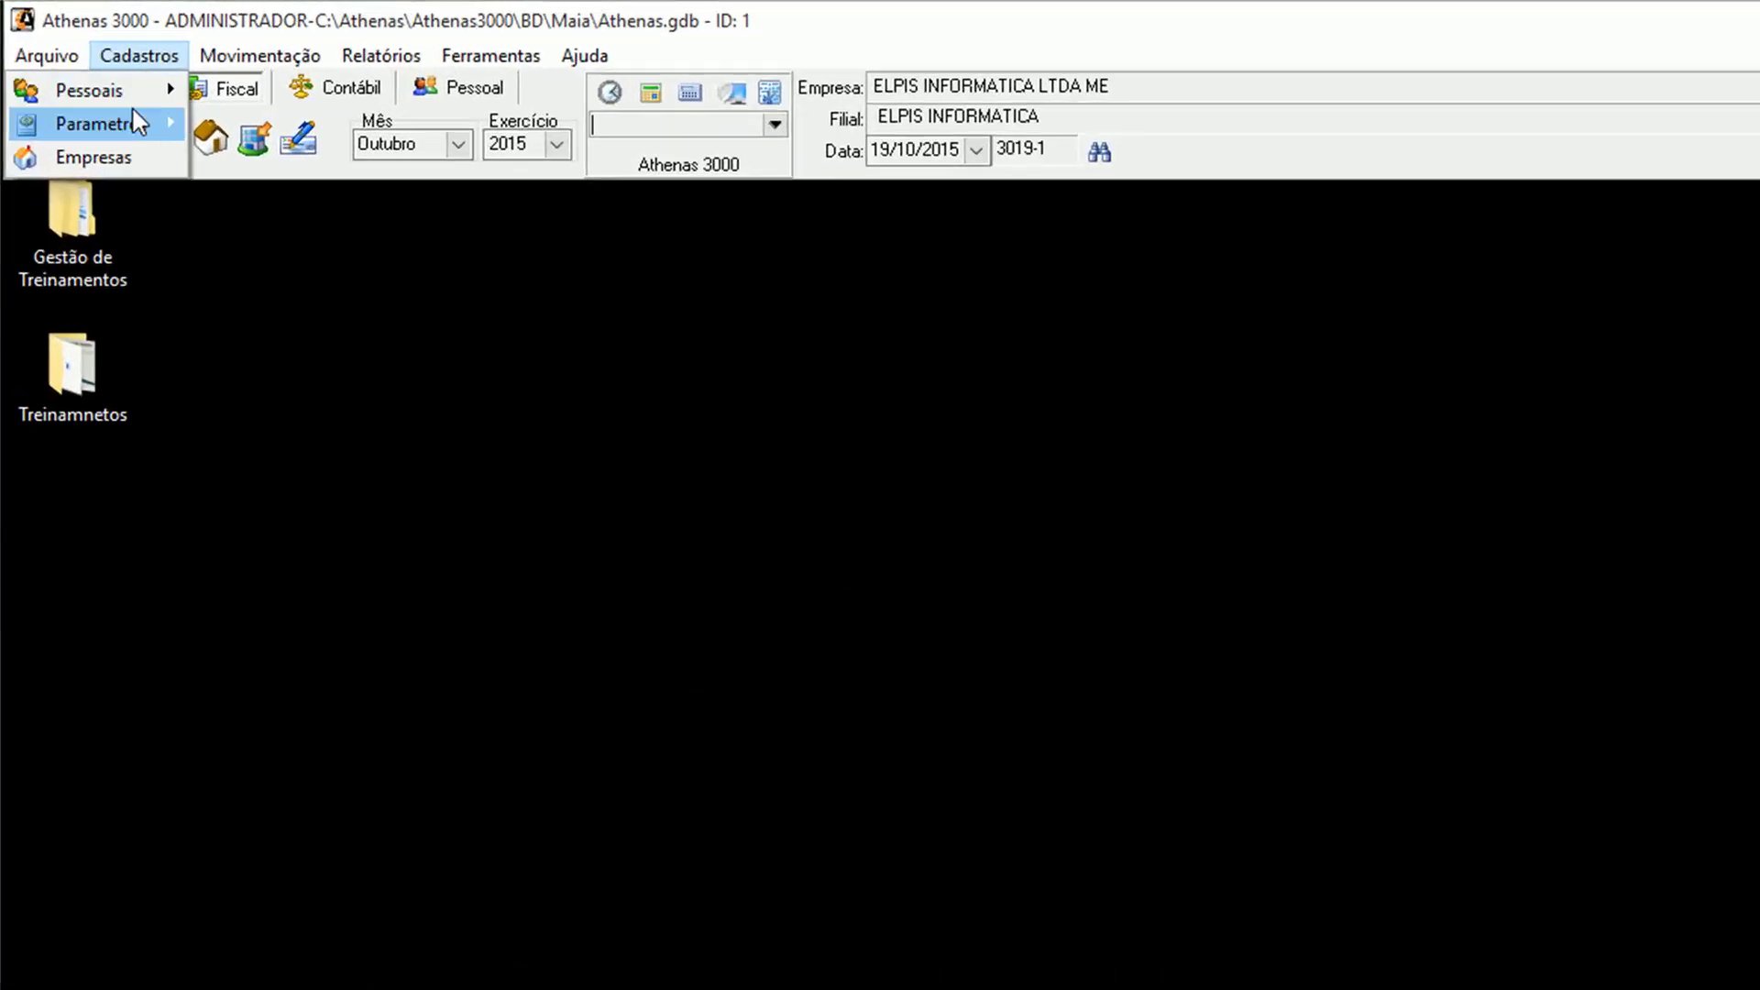
mouse_move(134, 121)
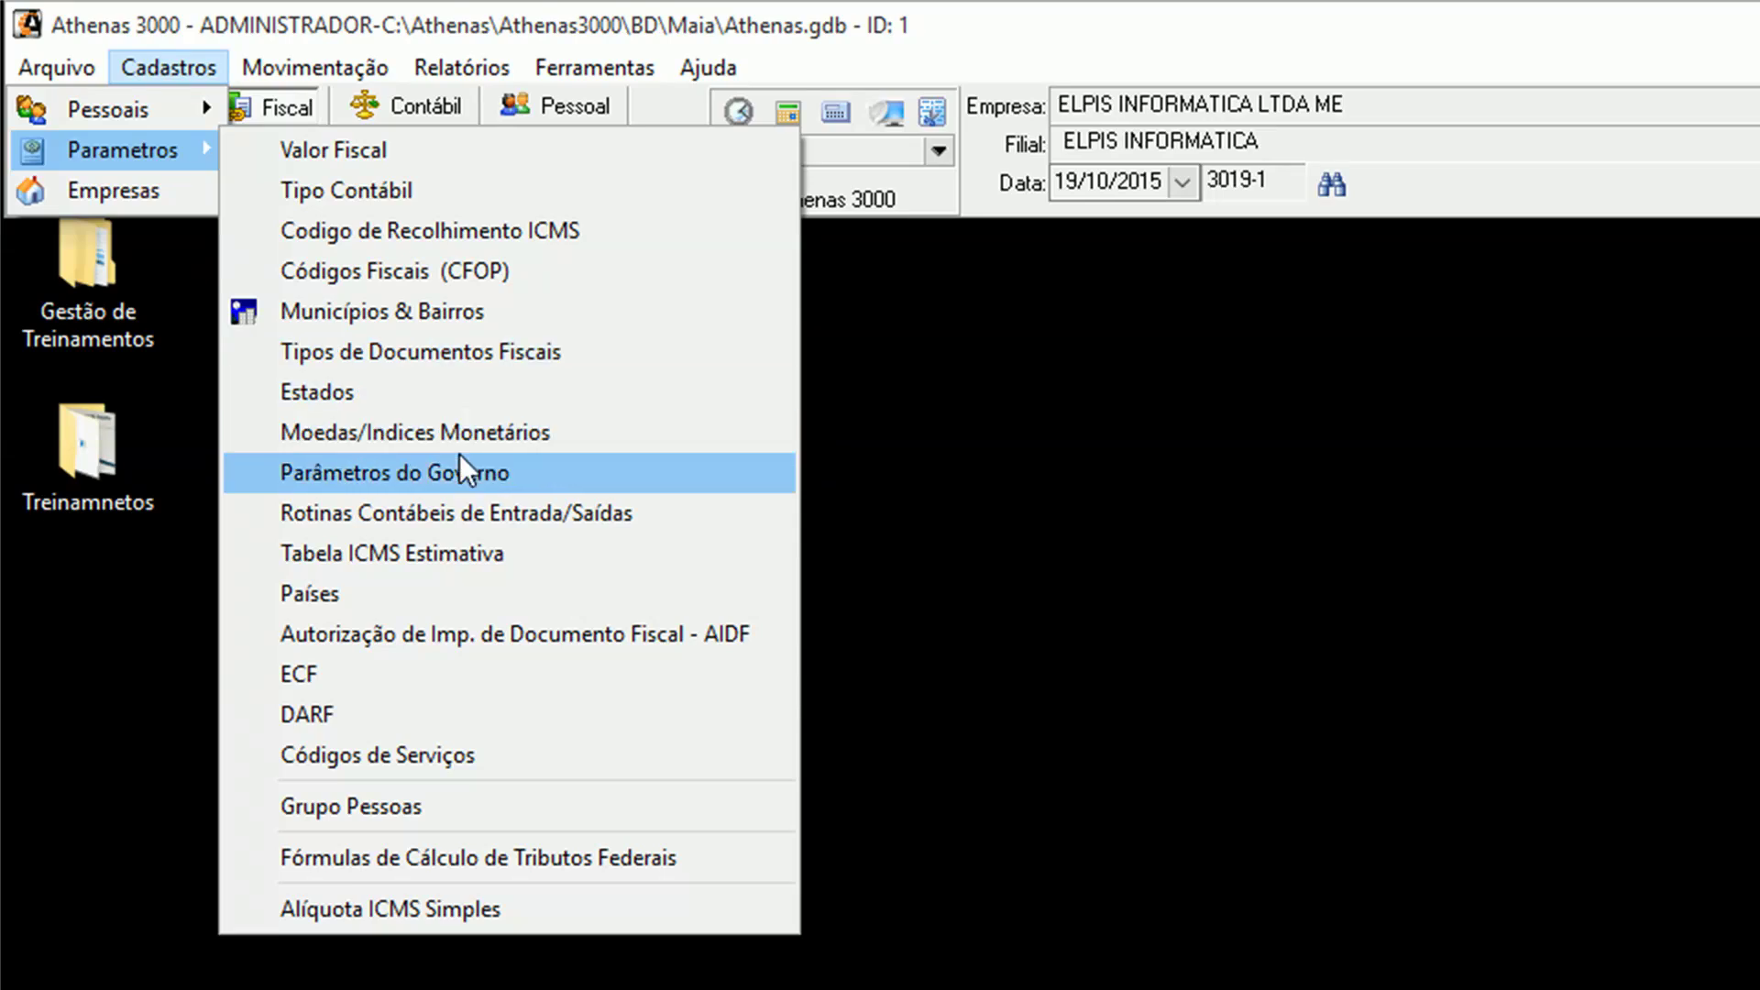
click(400, 593)
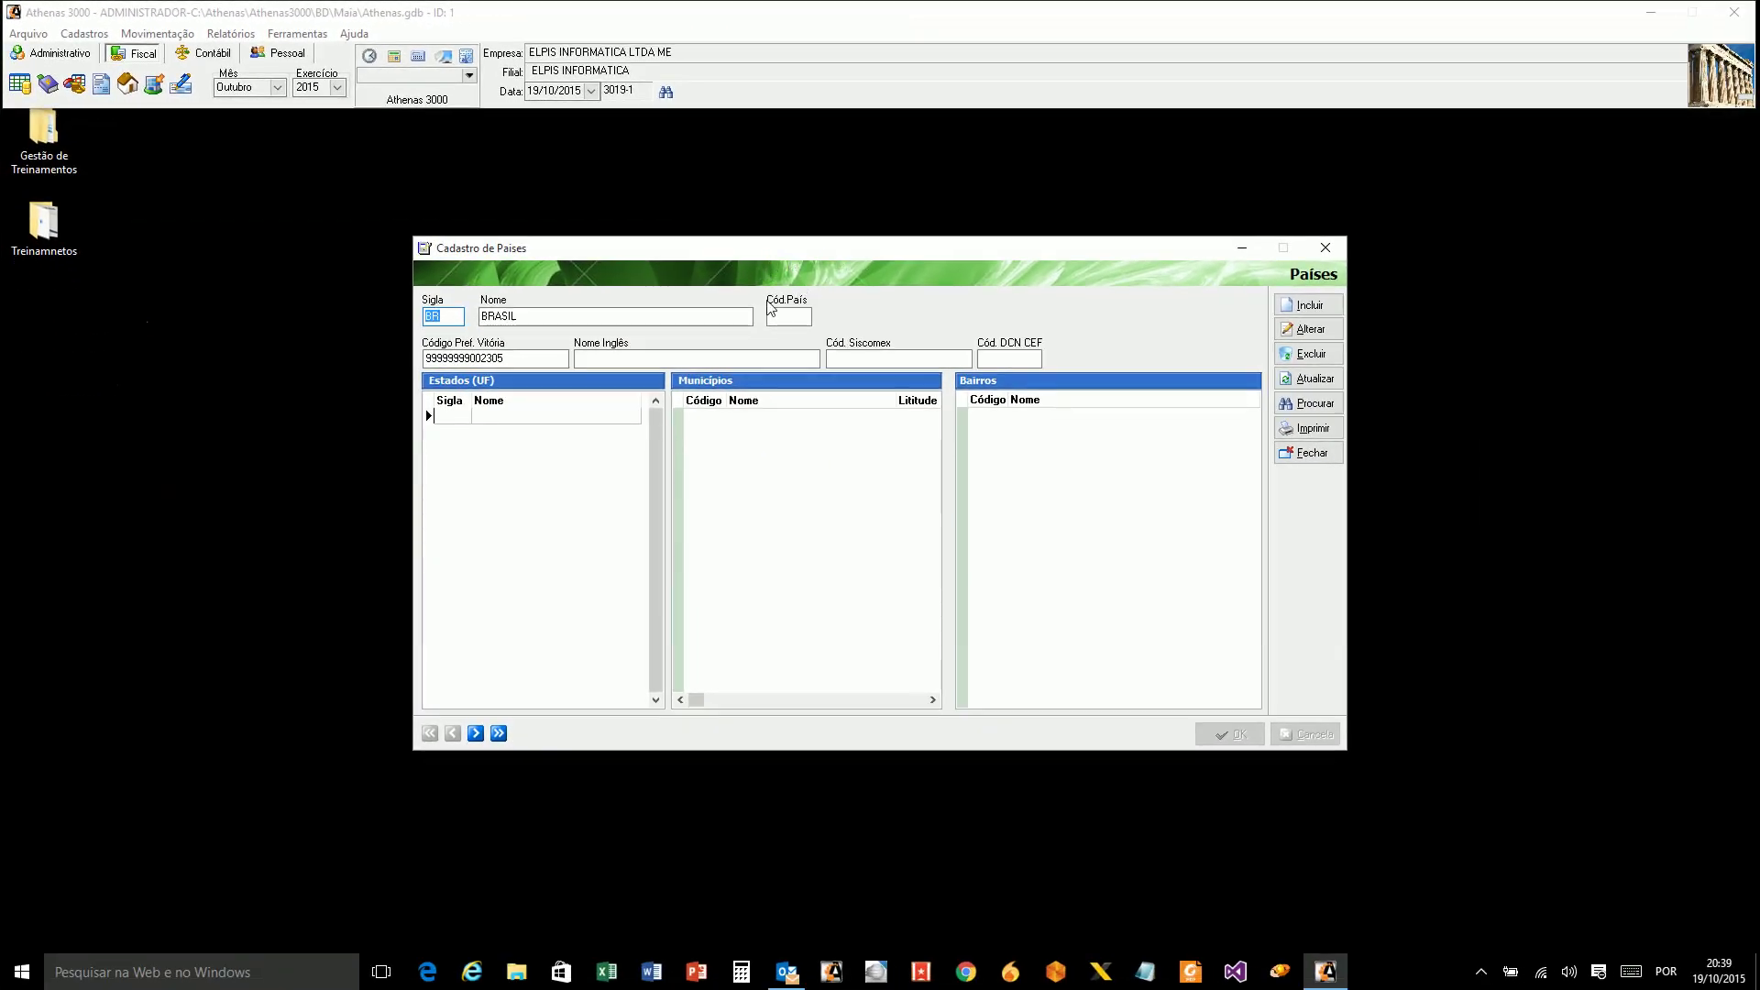
Set the Cód.País of the BRASIL record to 1058.
click(450, 320)
drag(523, 320, 493, 320)
click(790, 318)
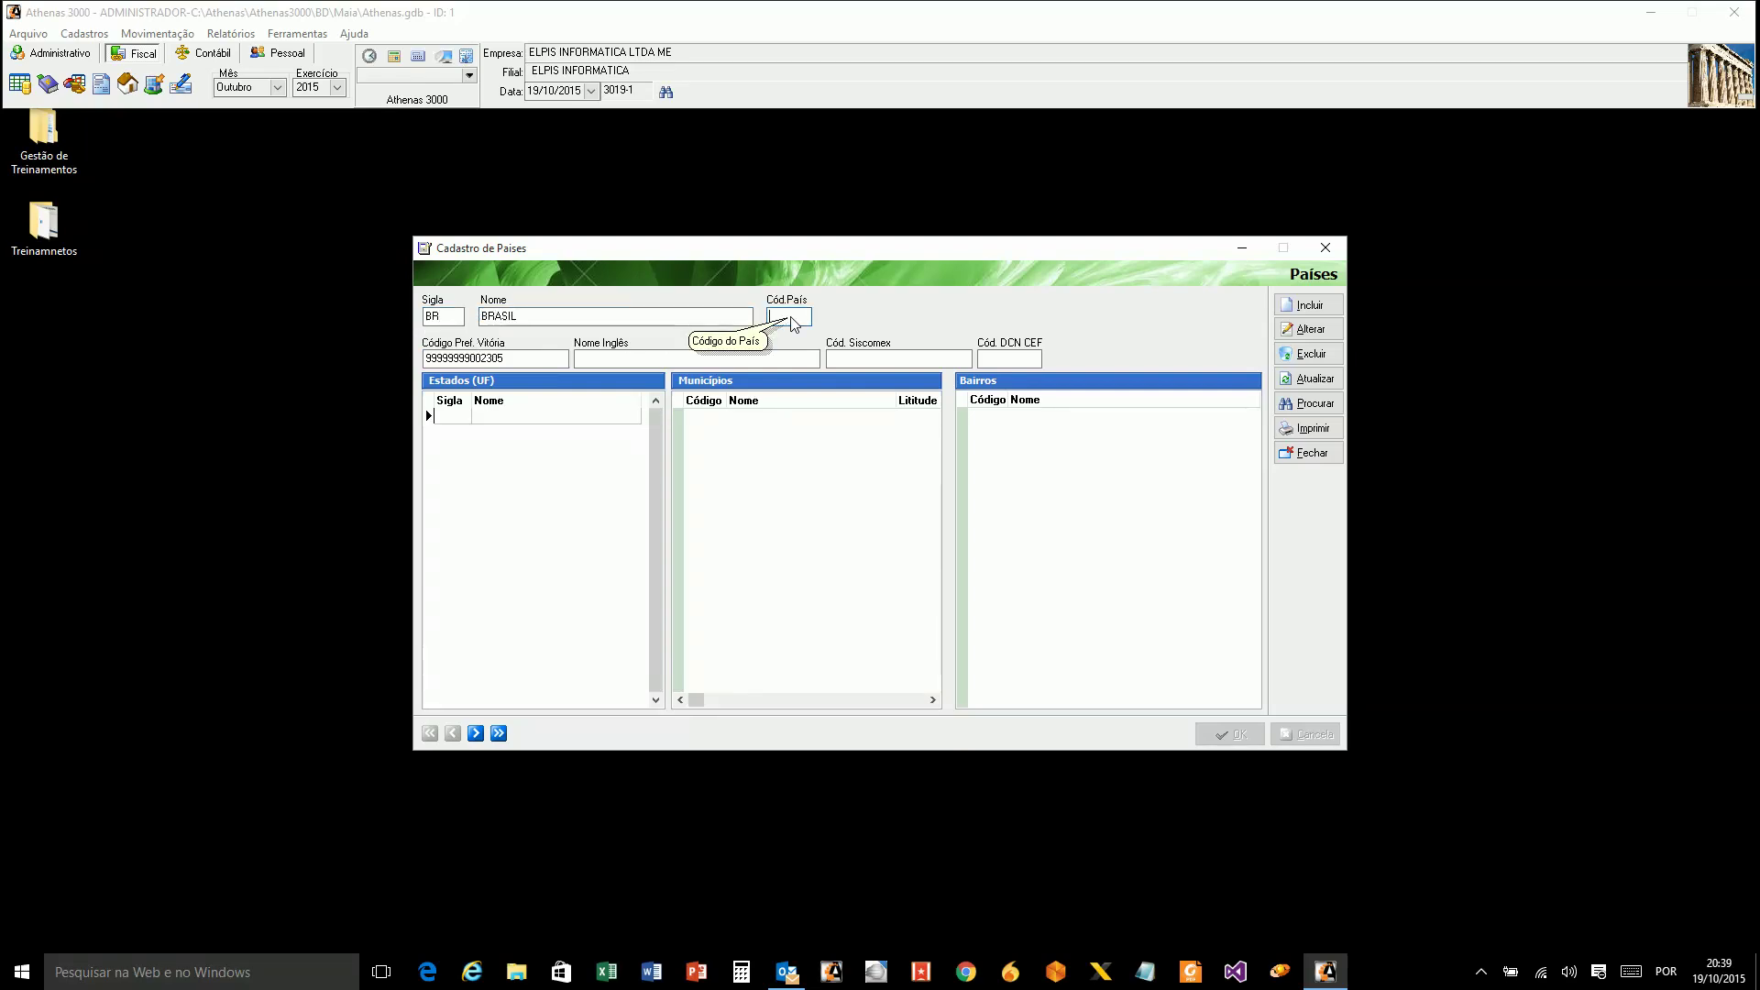
text(1058)
key(Tab)
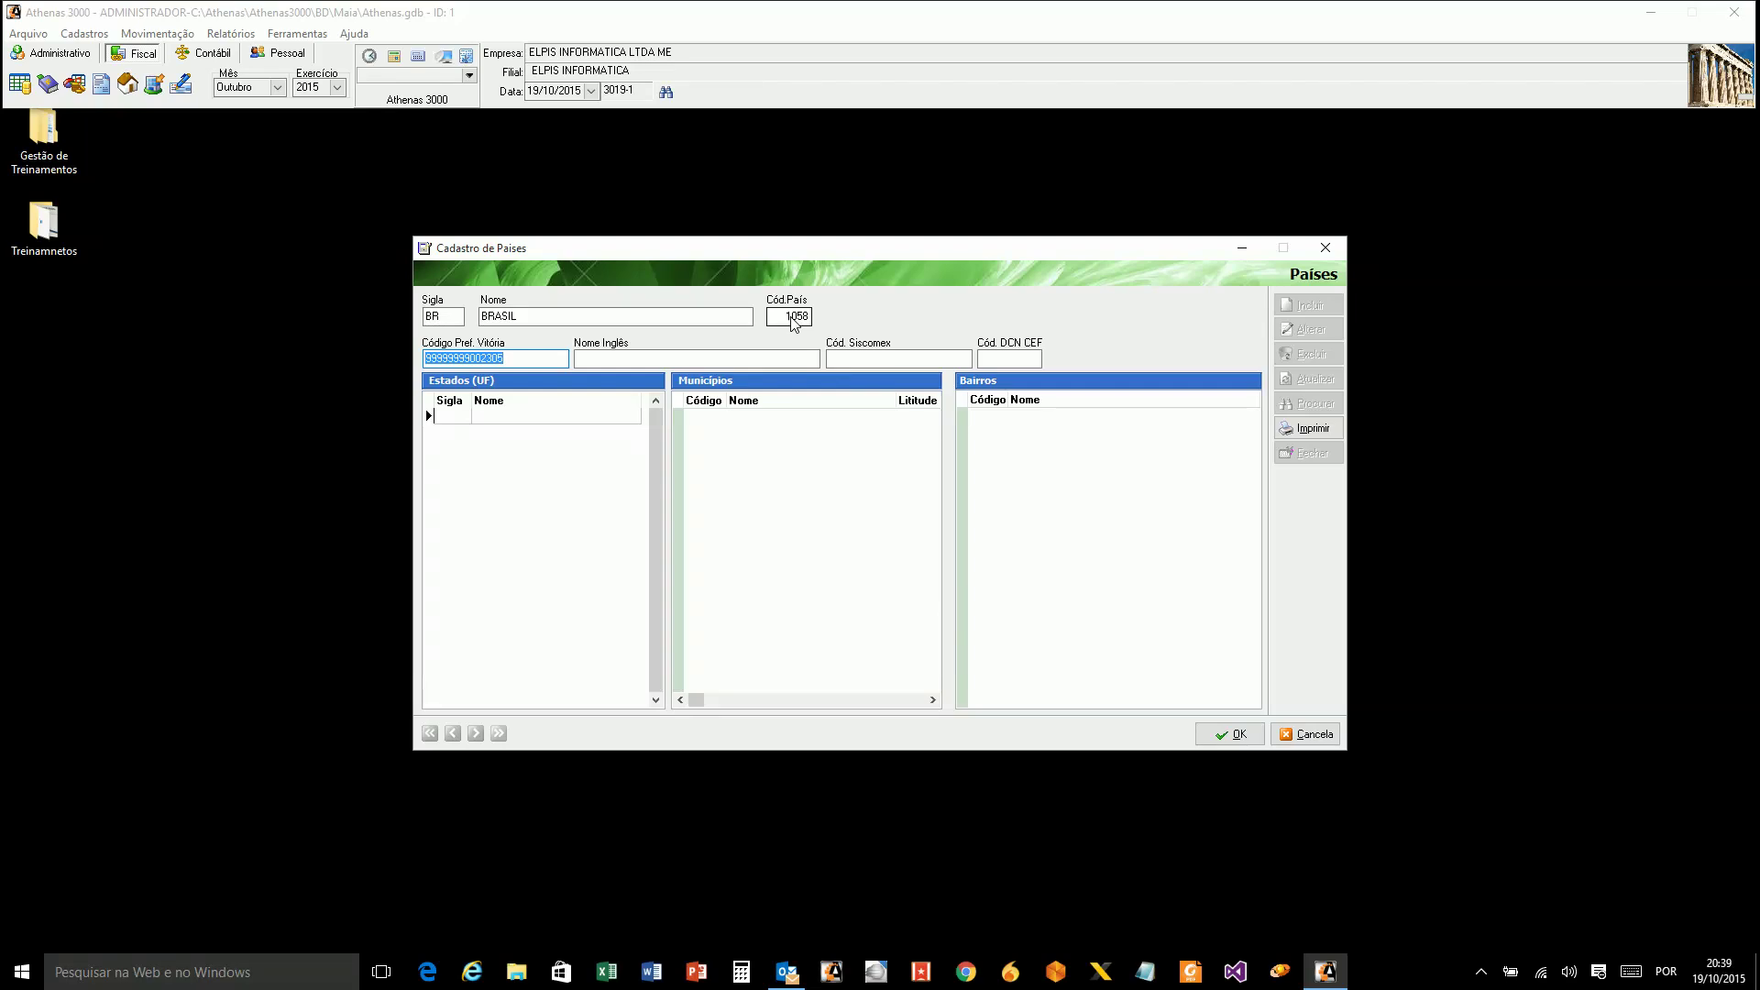
Go through BRASIL's Código Pref. Vitória, Nome Inglês, Cód. Siscomex and Cód. DCN CEF fields, and save the record.
click(509, 361)
click(623, 361)
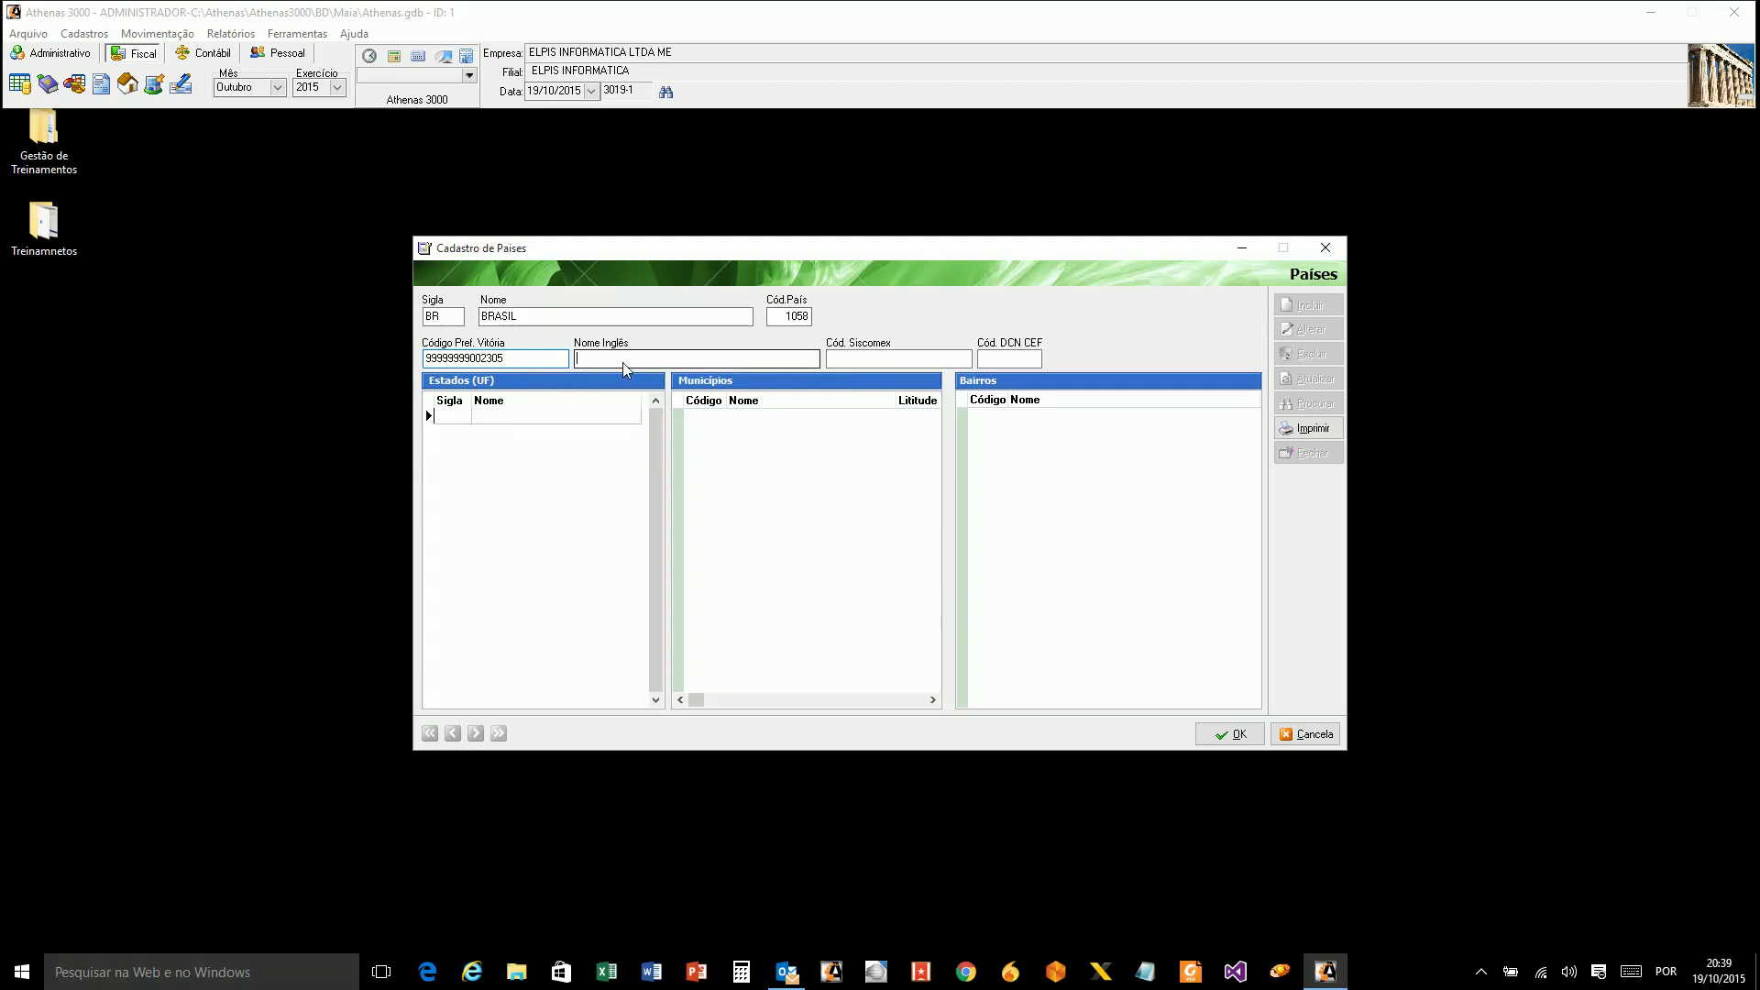
click(867, 365)
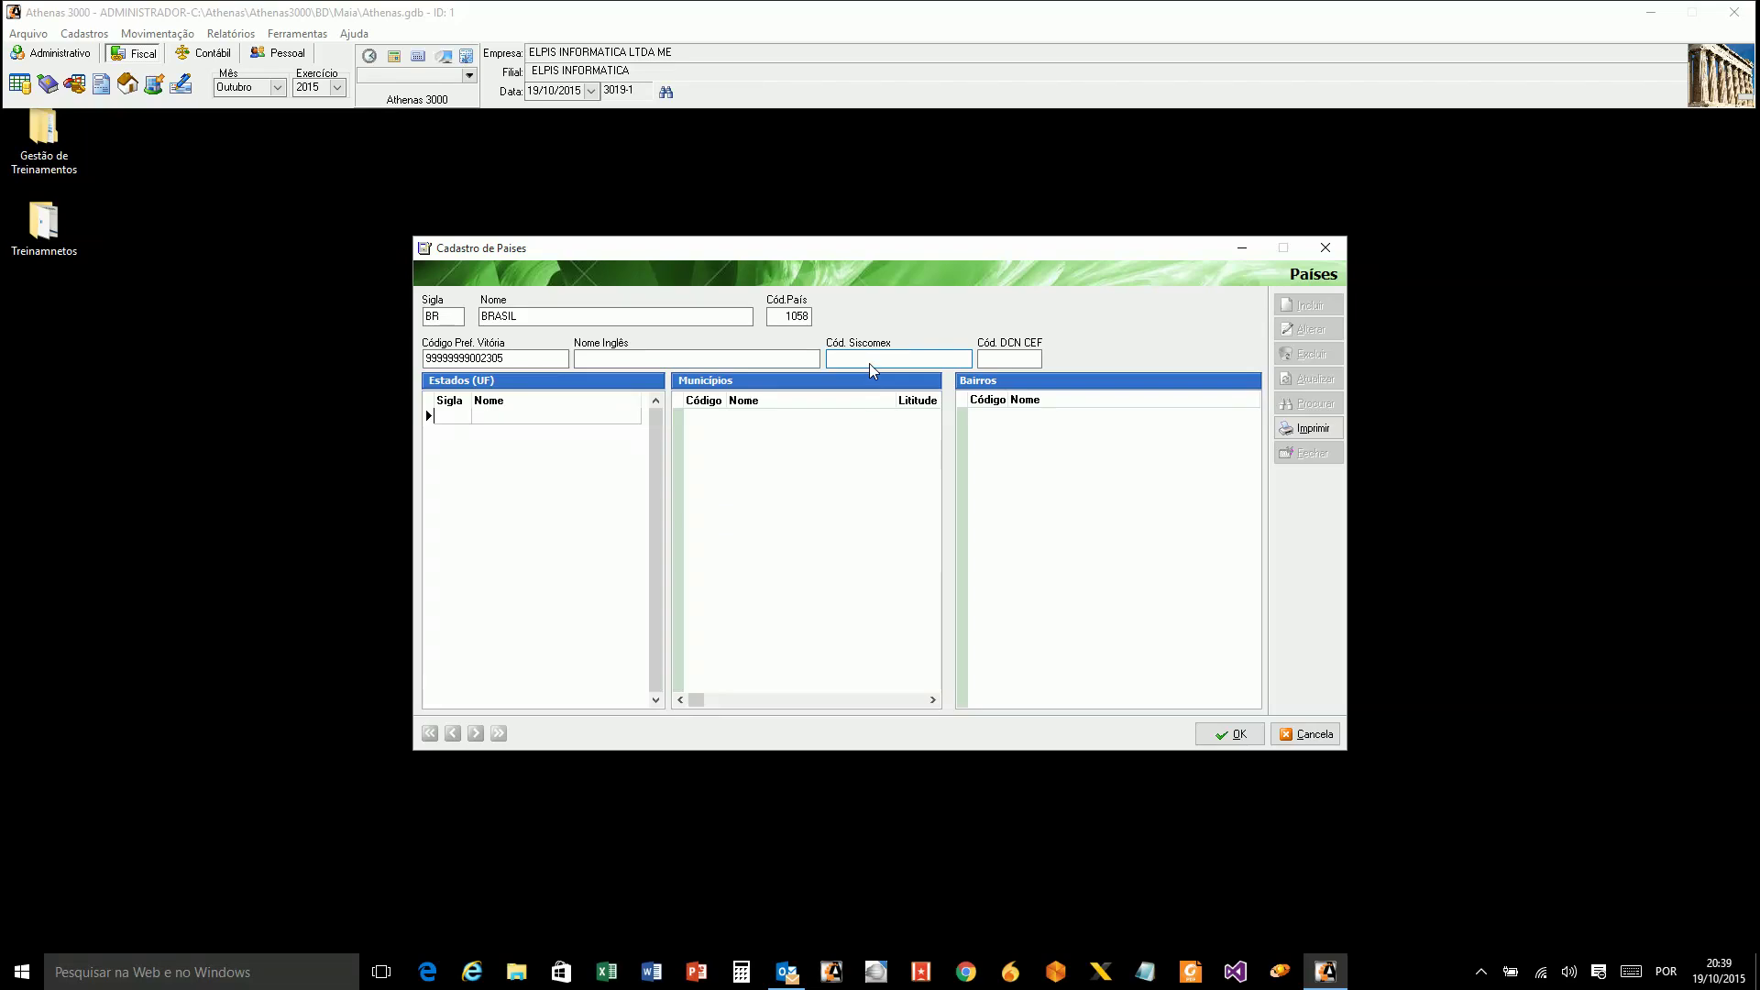
click(990, 363)
click(878, 362)
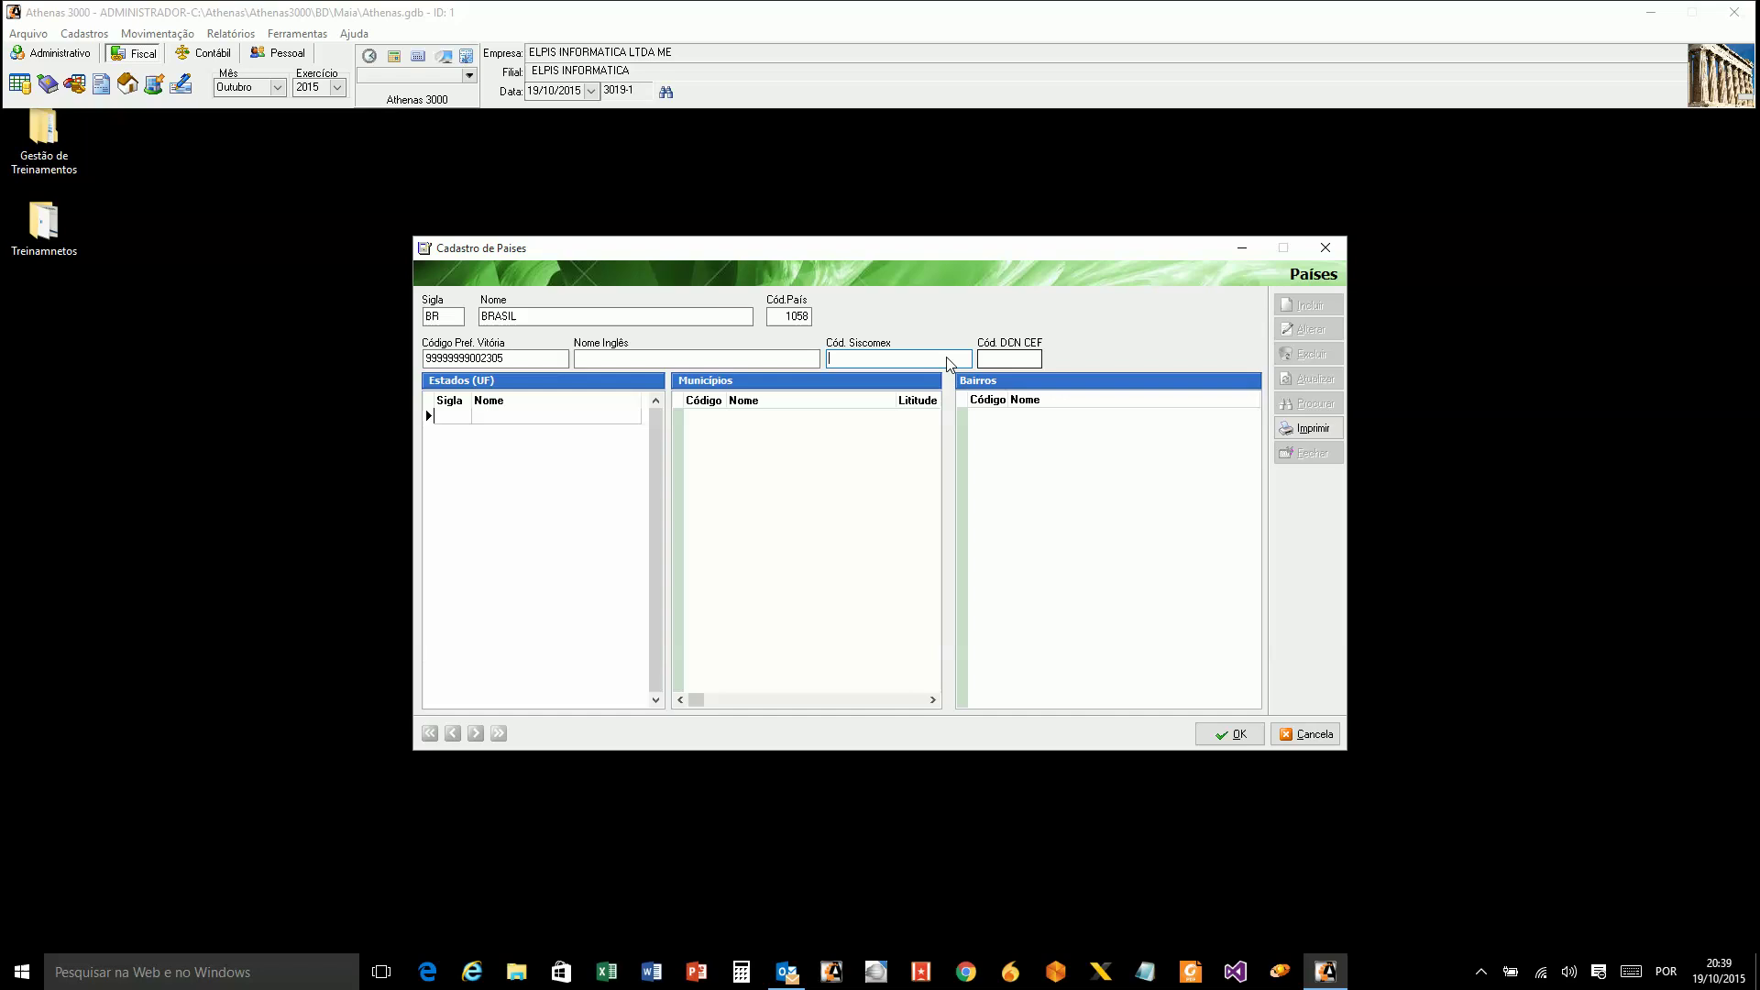
click(1022, 362)
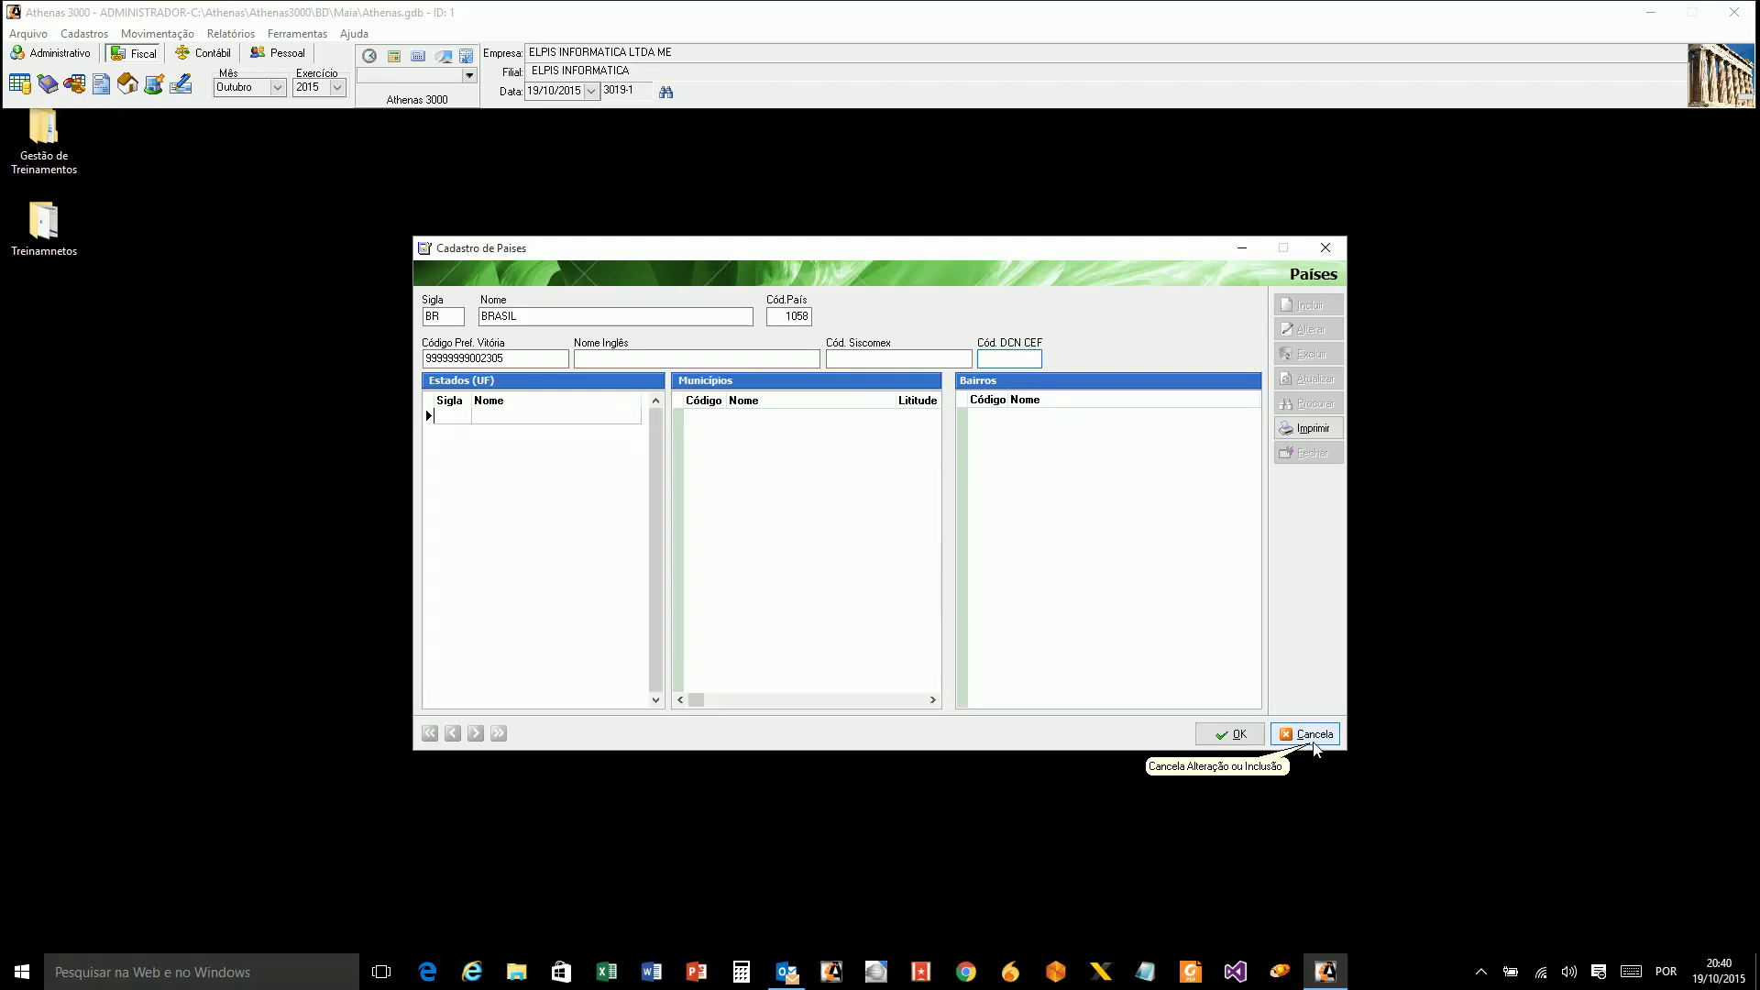
click(1237, 733)
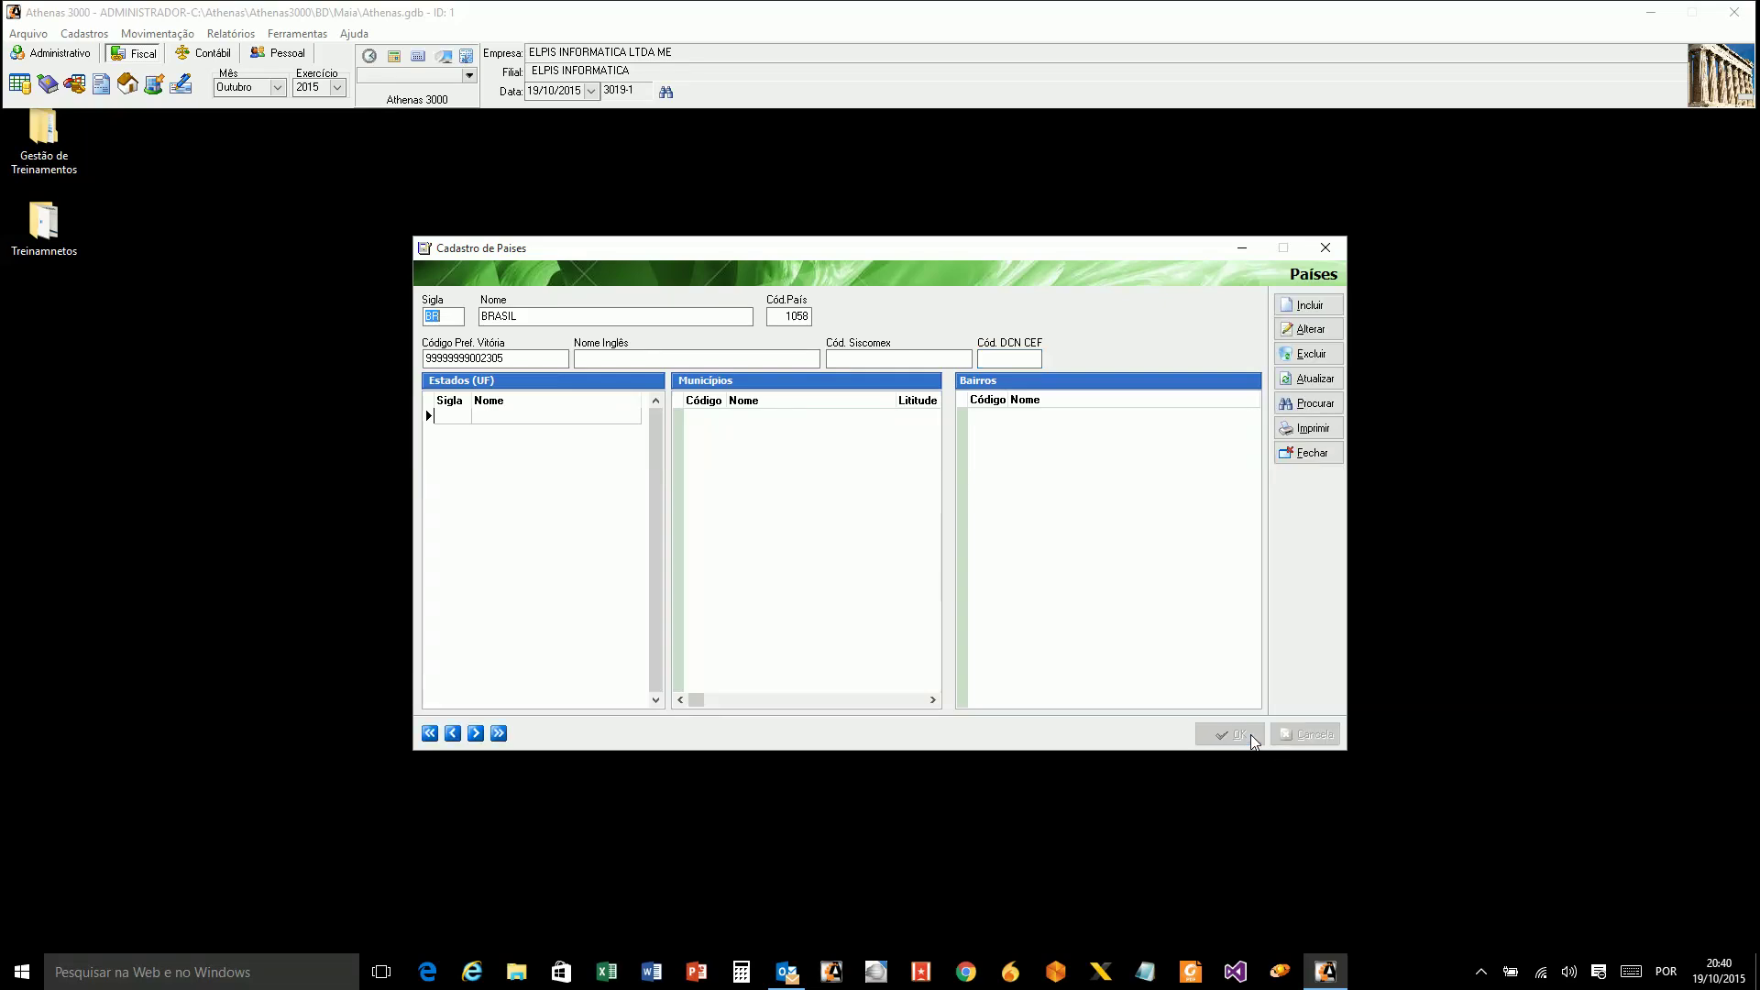
Close the country registration and open the DARF registration.
click(1323, 459)
click(80, 34)
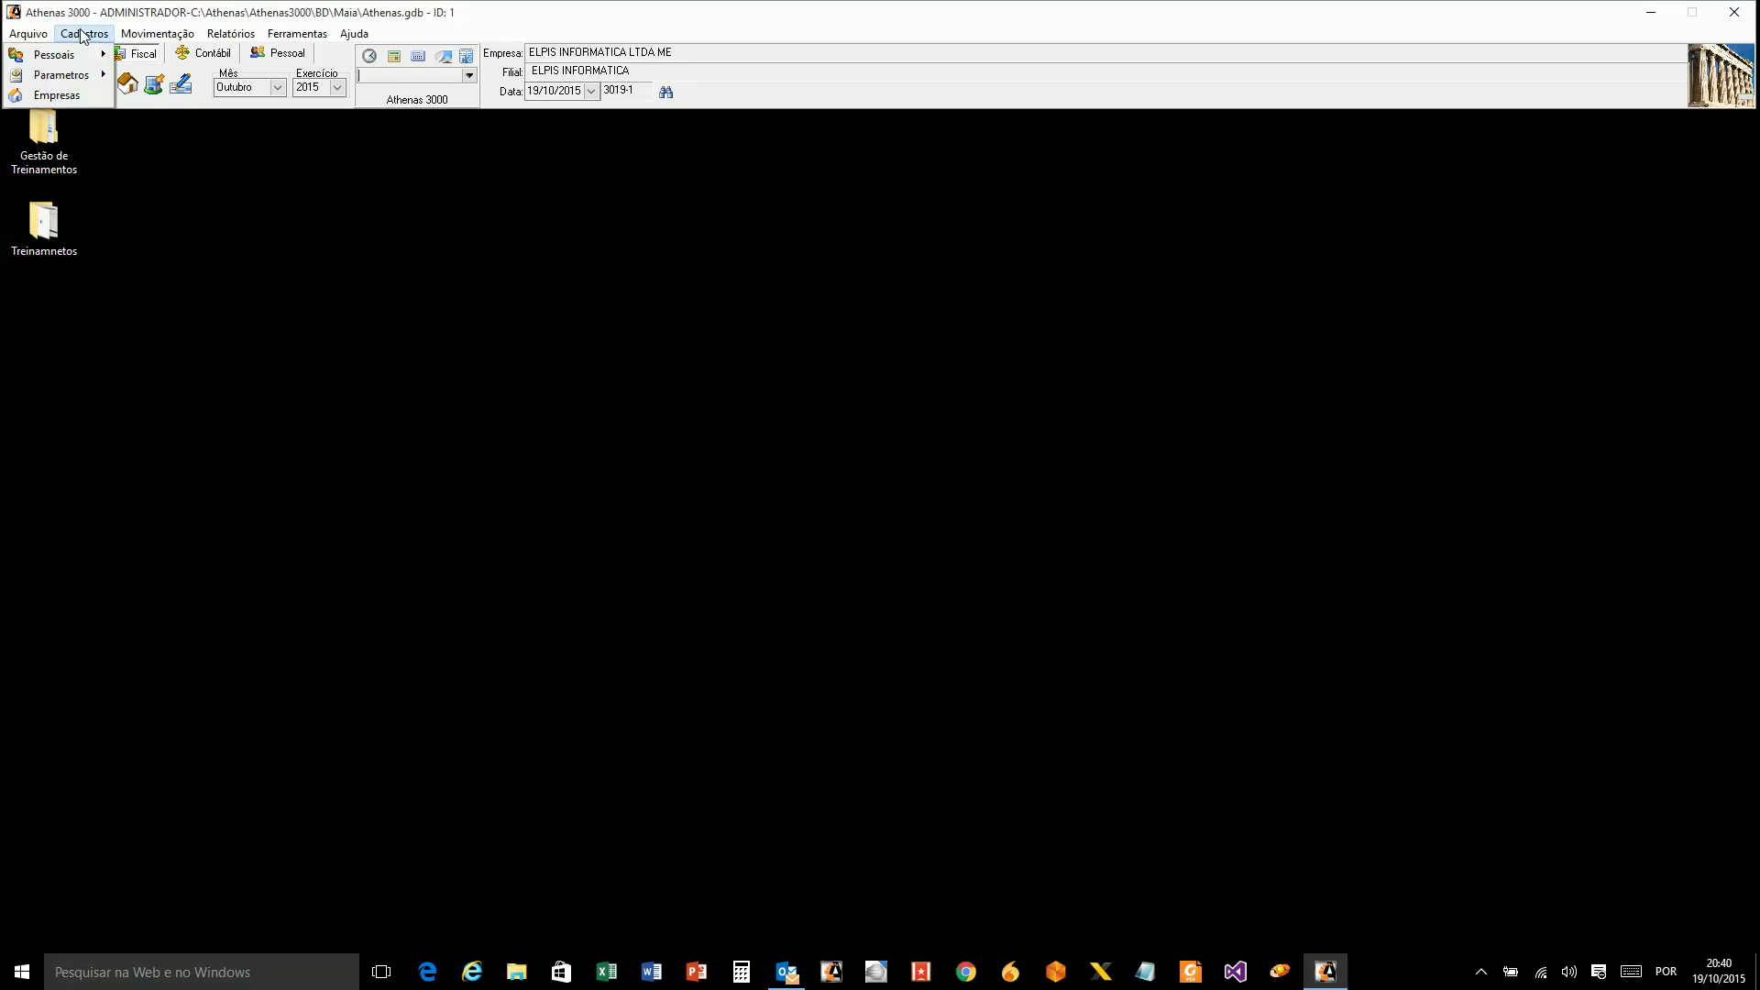
mouse_move(87, 77)
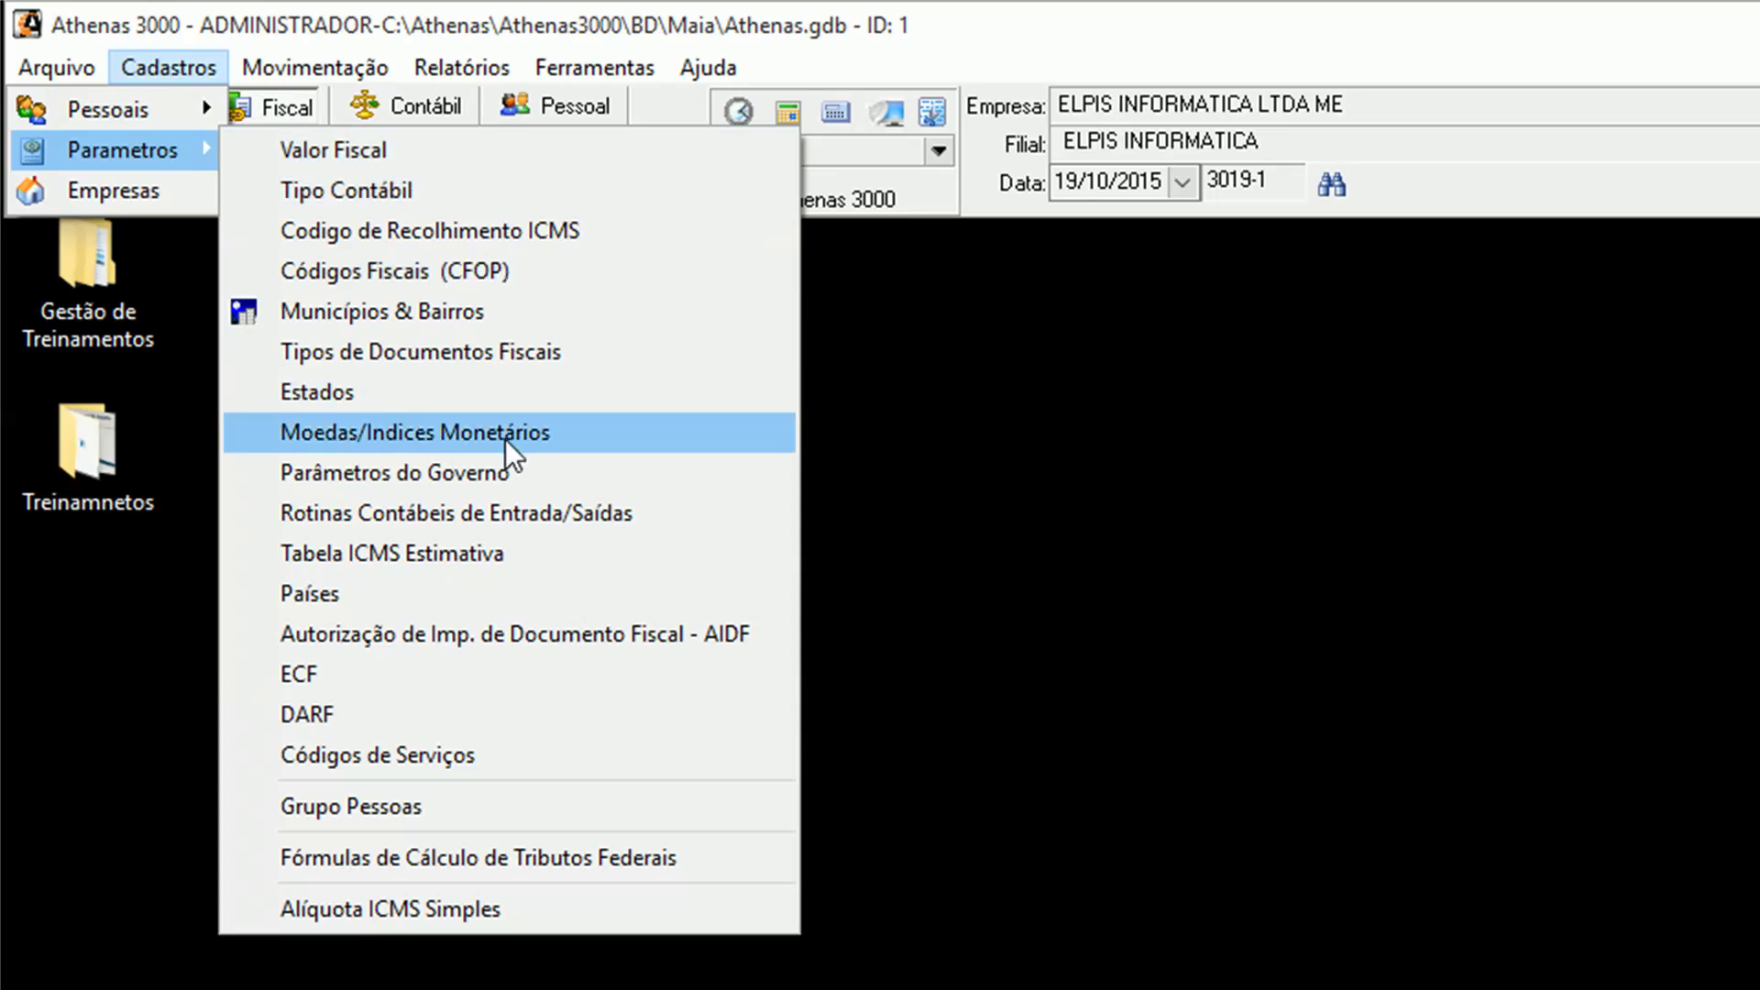
click(404, 711)
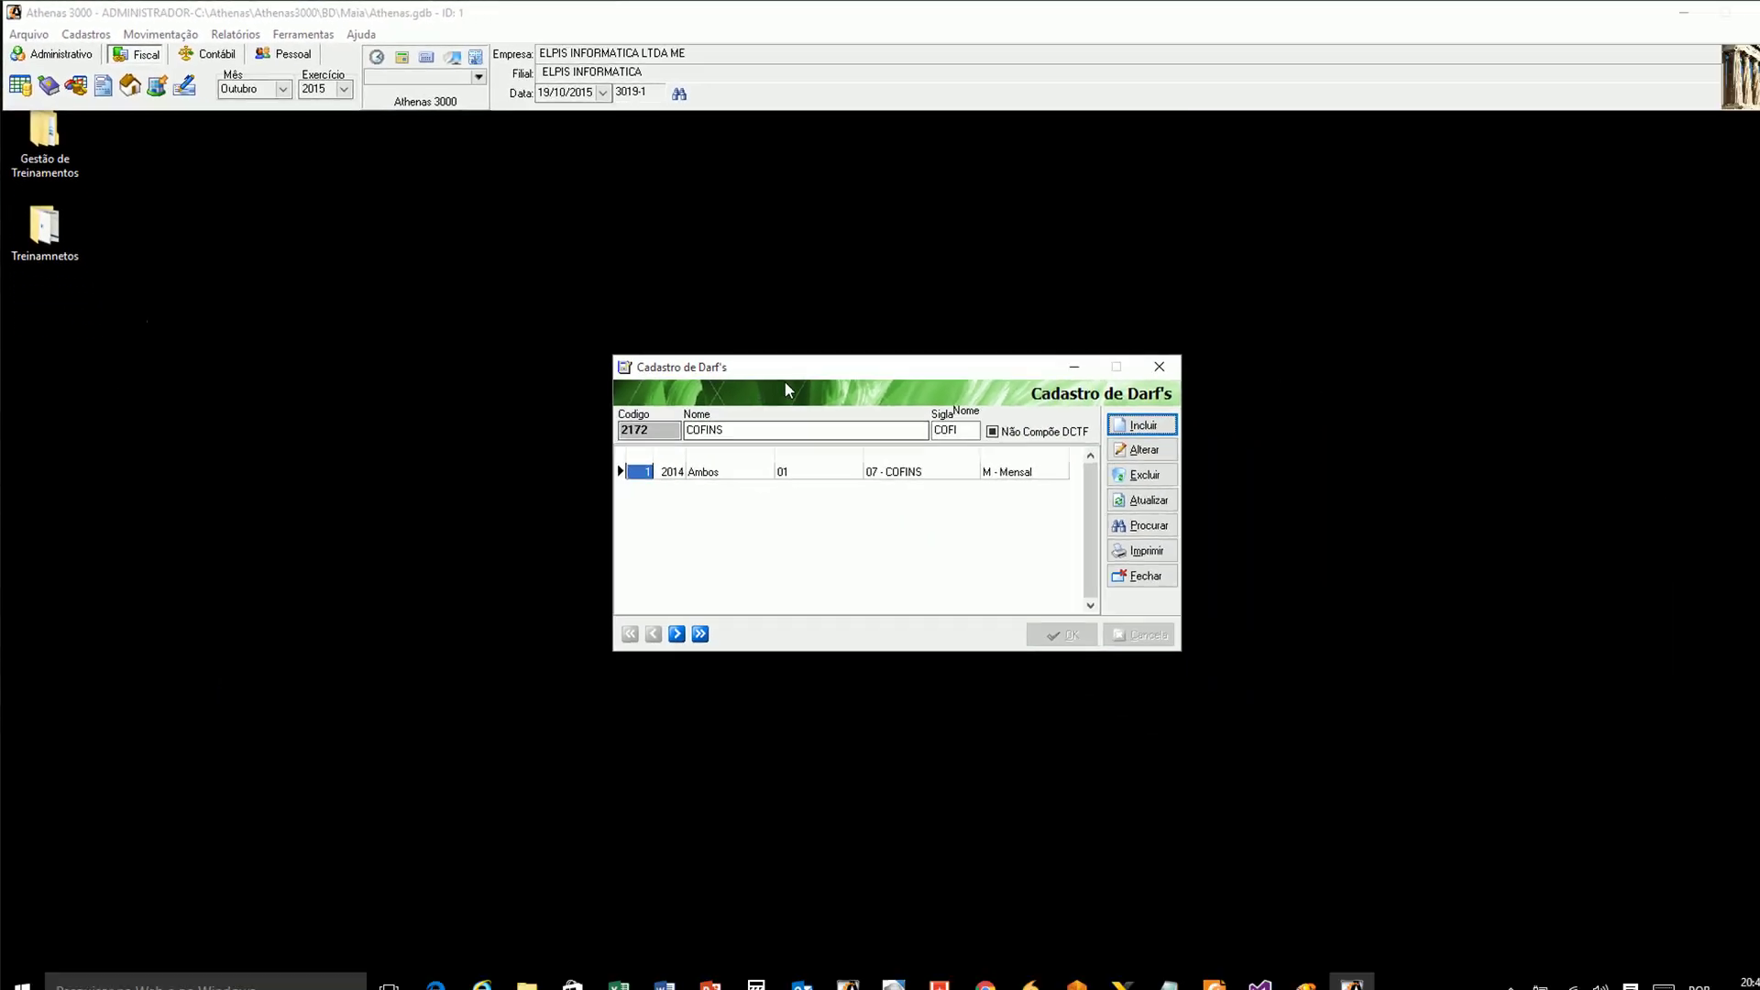
drag(1229, 577, 1266, 454)
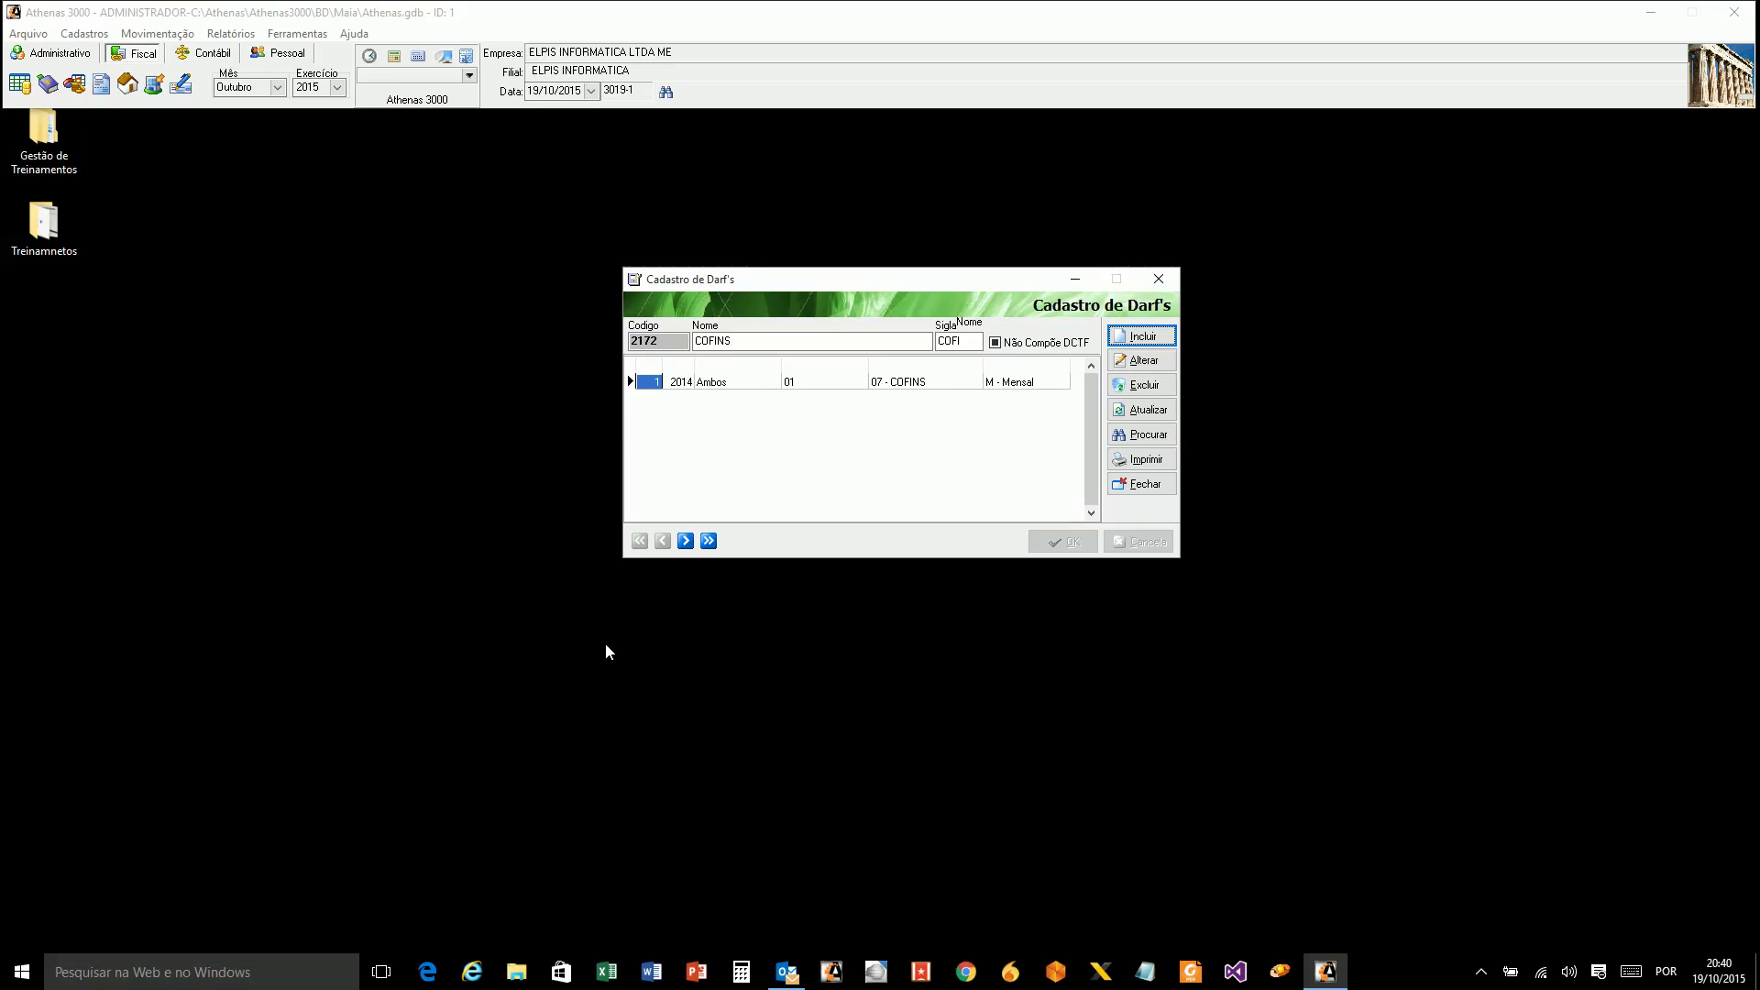
Try to include a new DARF with code 2172, and open the existing record with that code.
click(1118, 335)
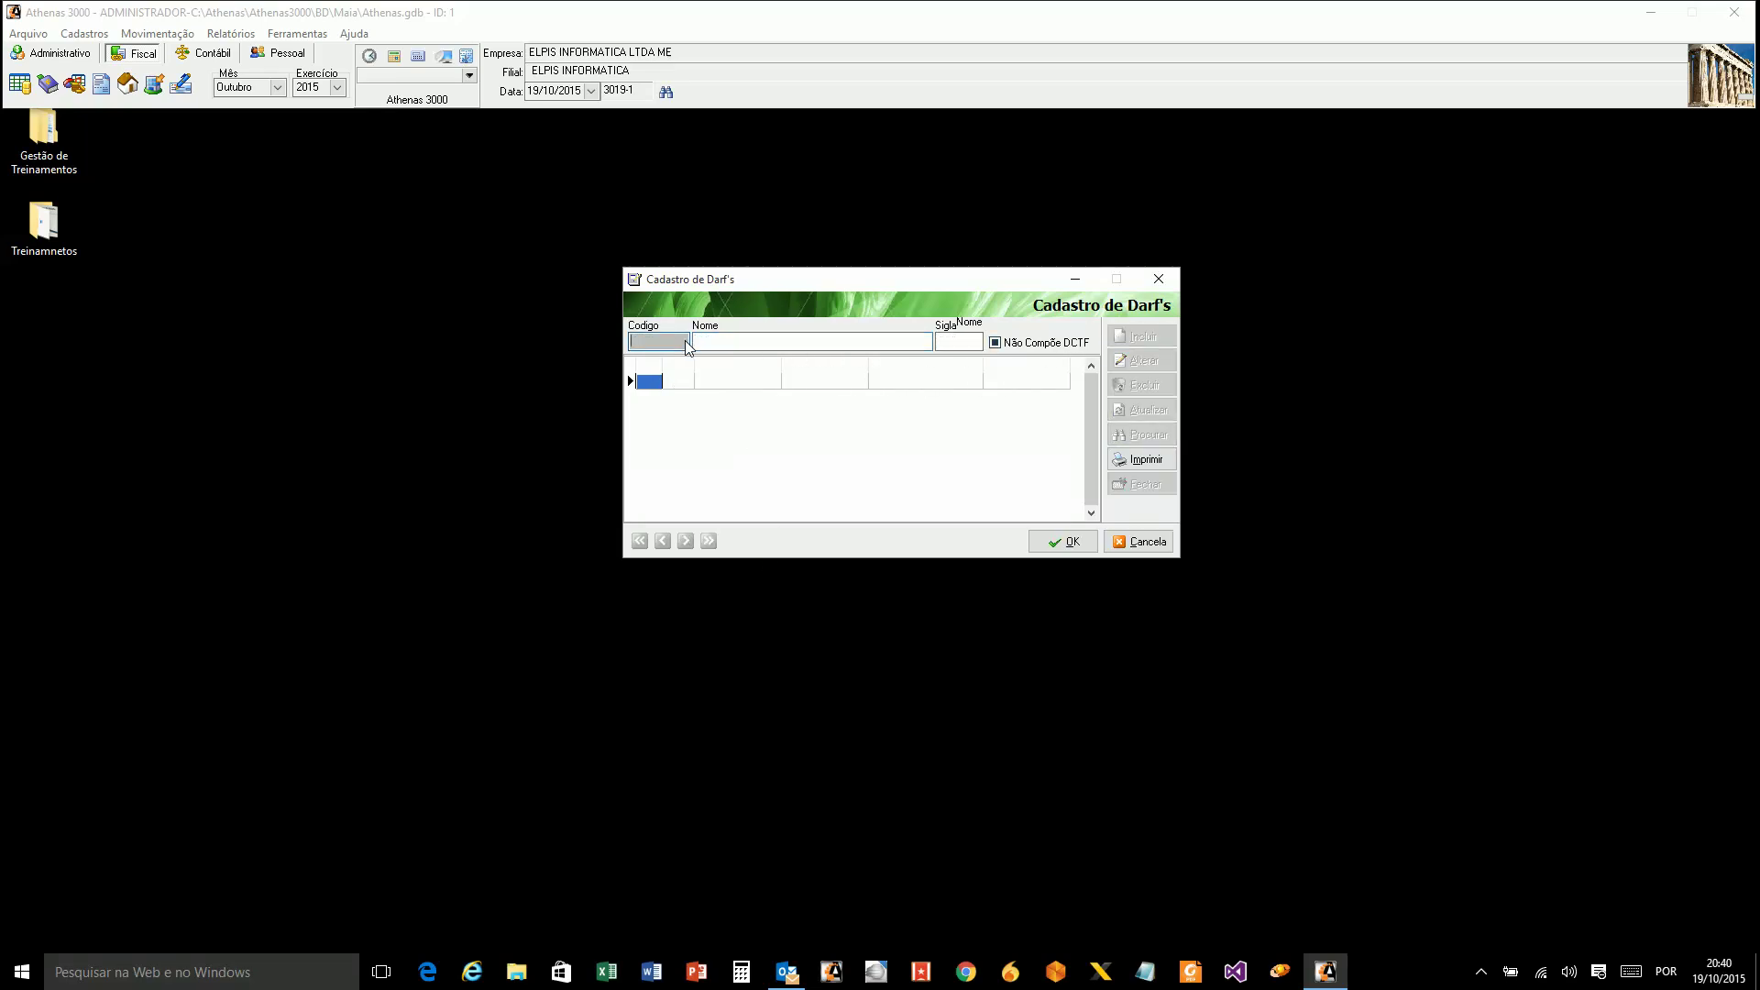
text(2172)
key(Return)
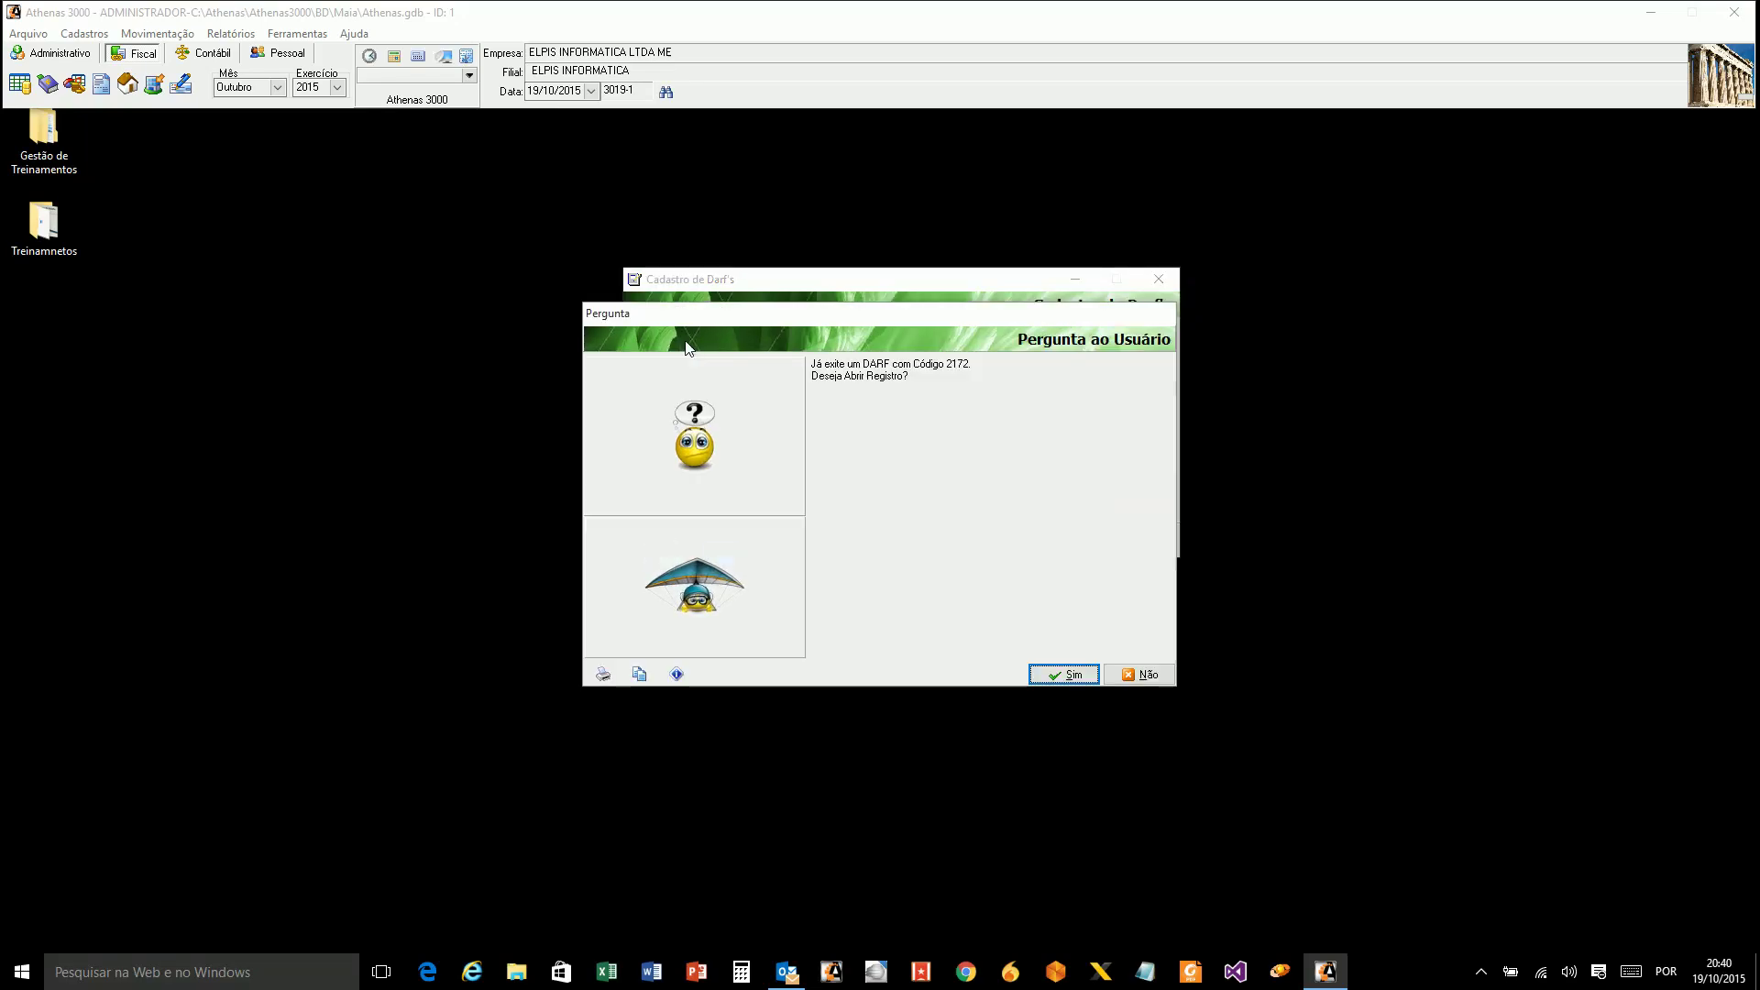
click(1087, 677)
Shorten the Sigla of the COFINS DARF to COF.
click(744, 344)
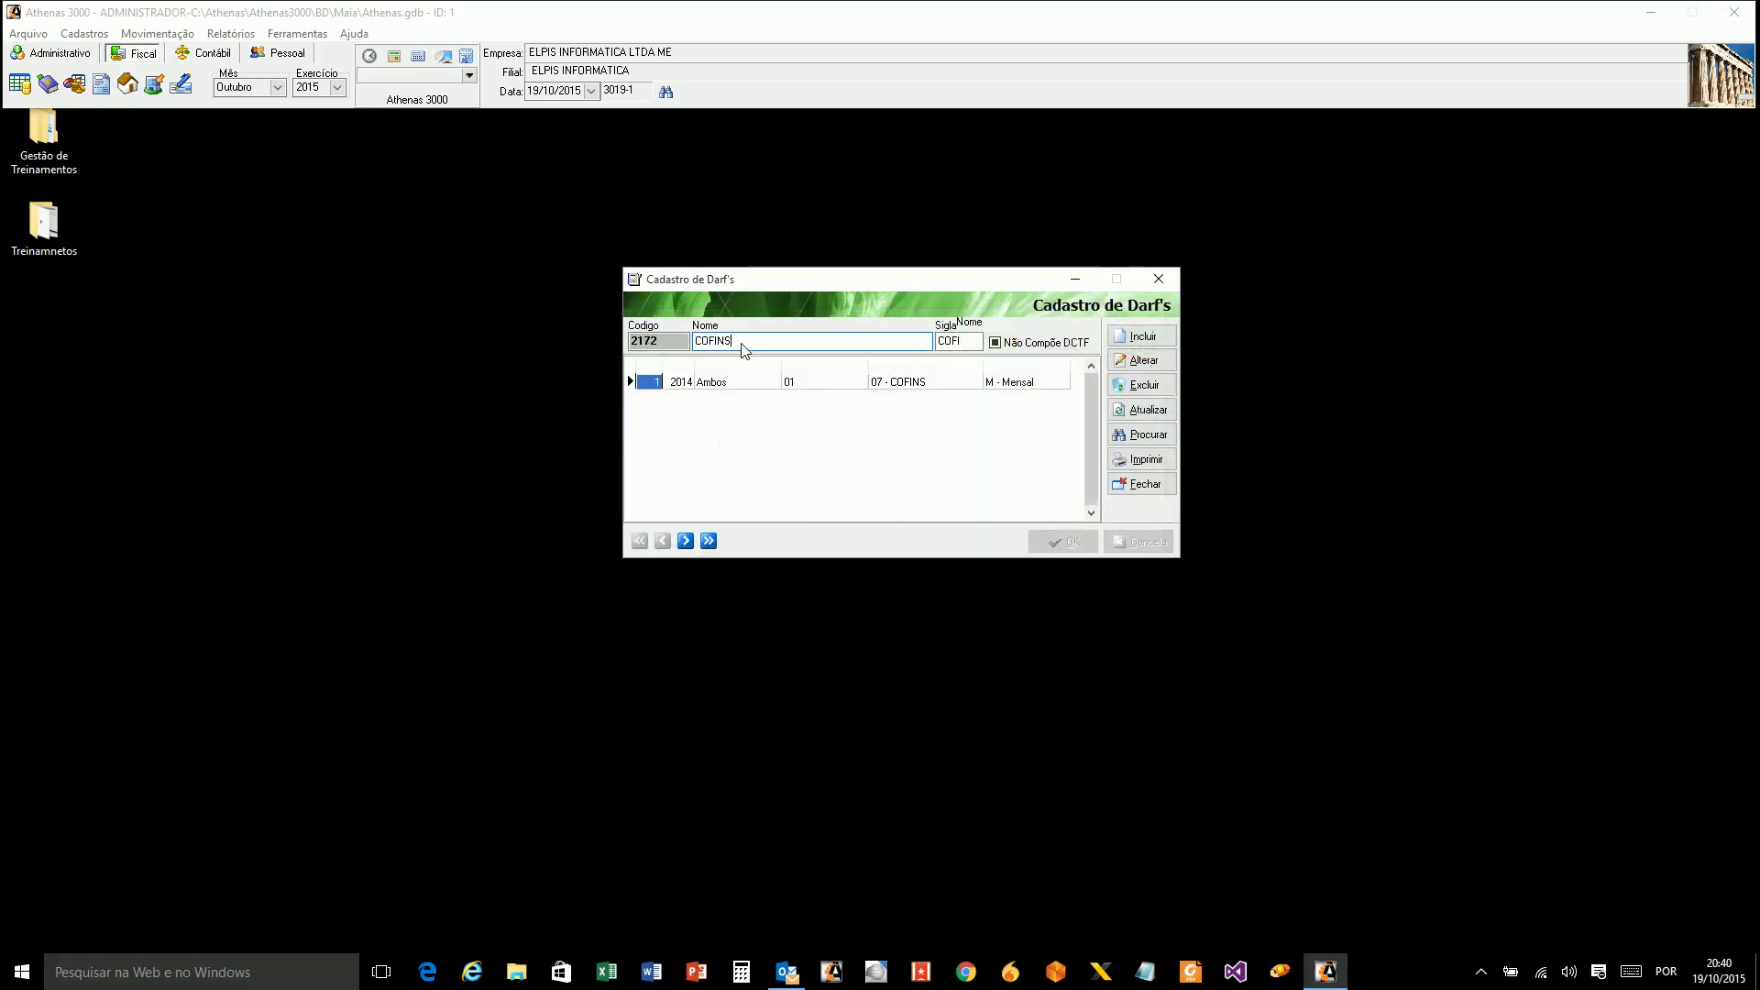
drag(728, 341, 694, 341)
double_click(977, 341)
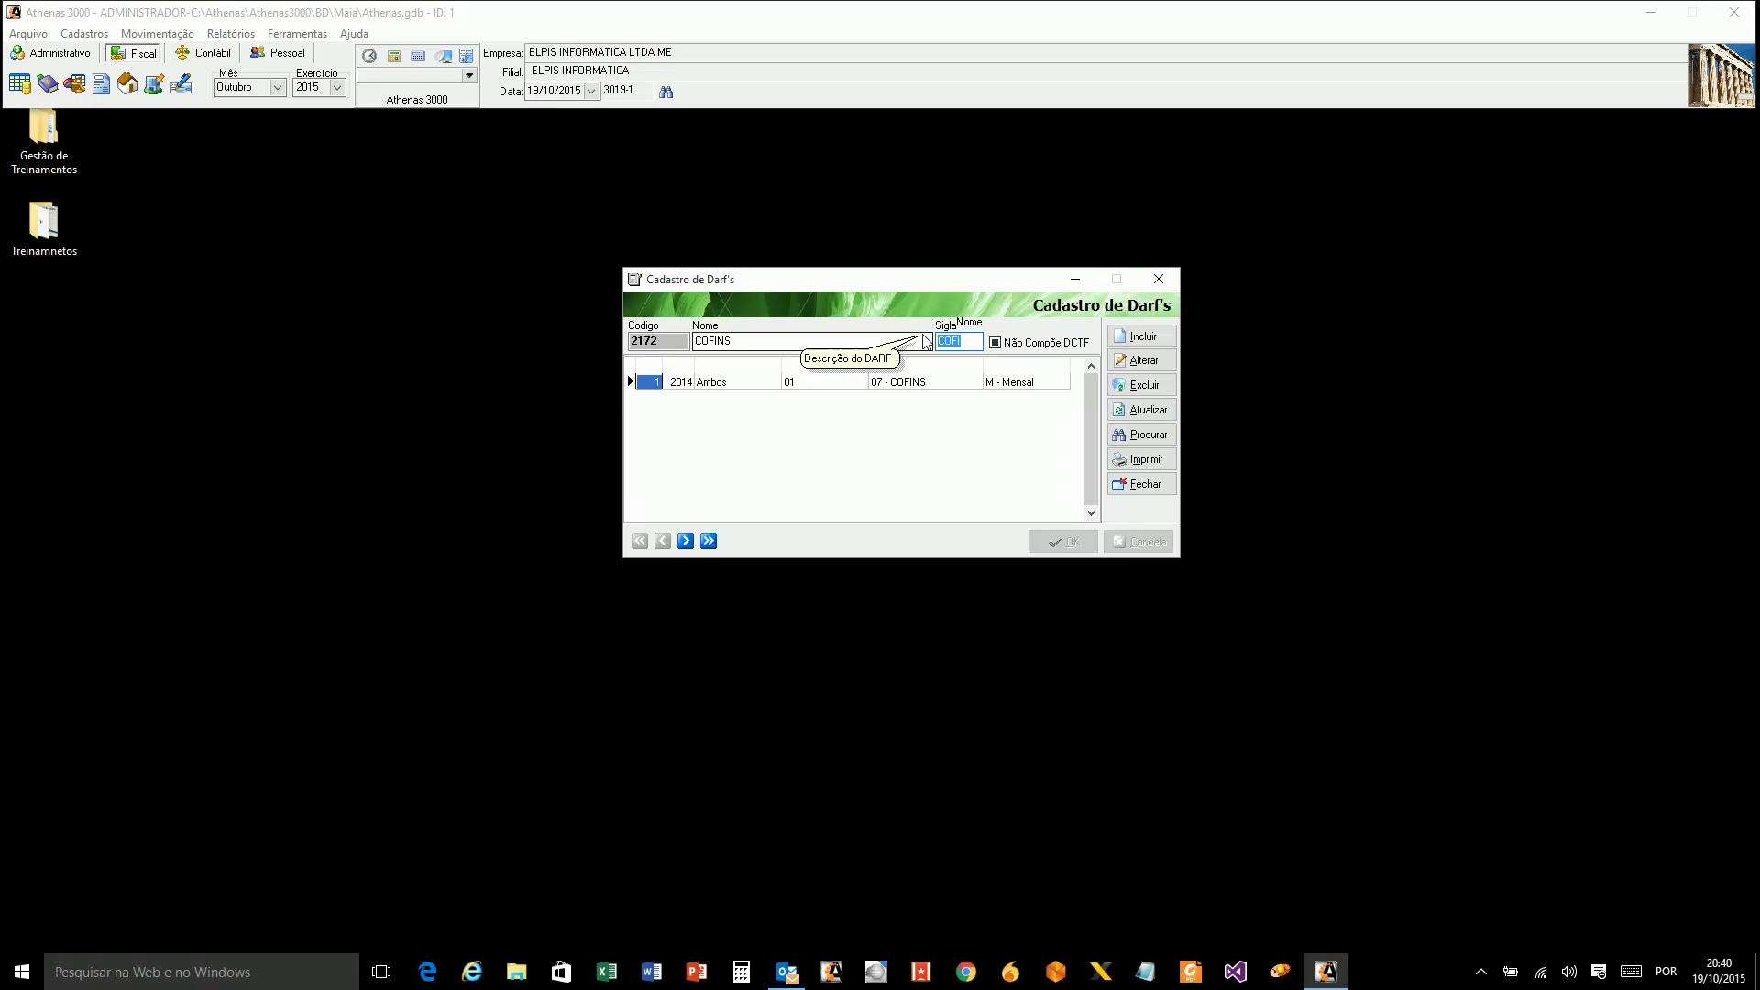
text(COFI)
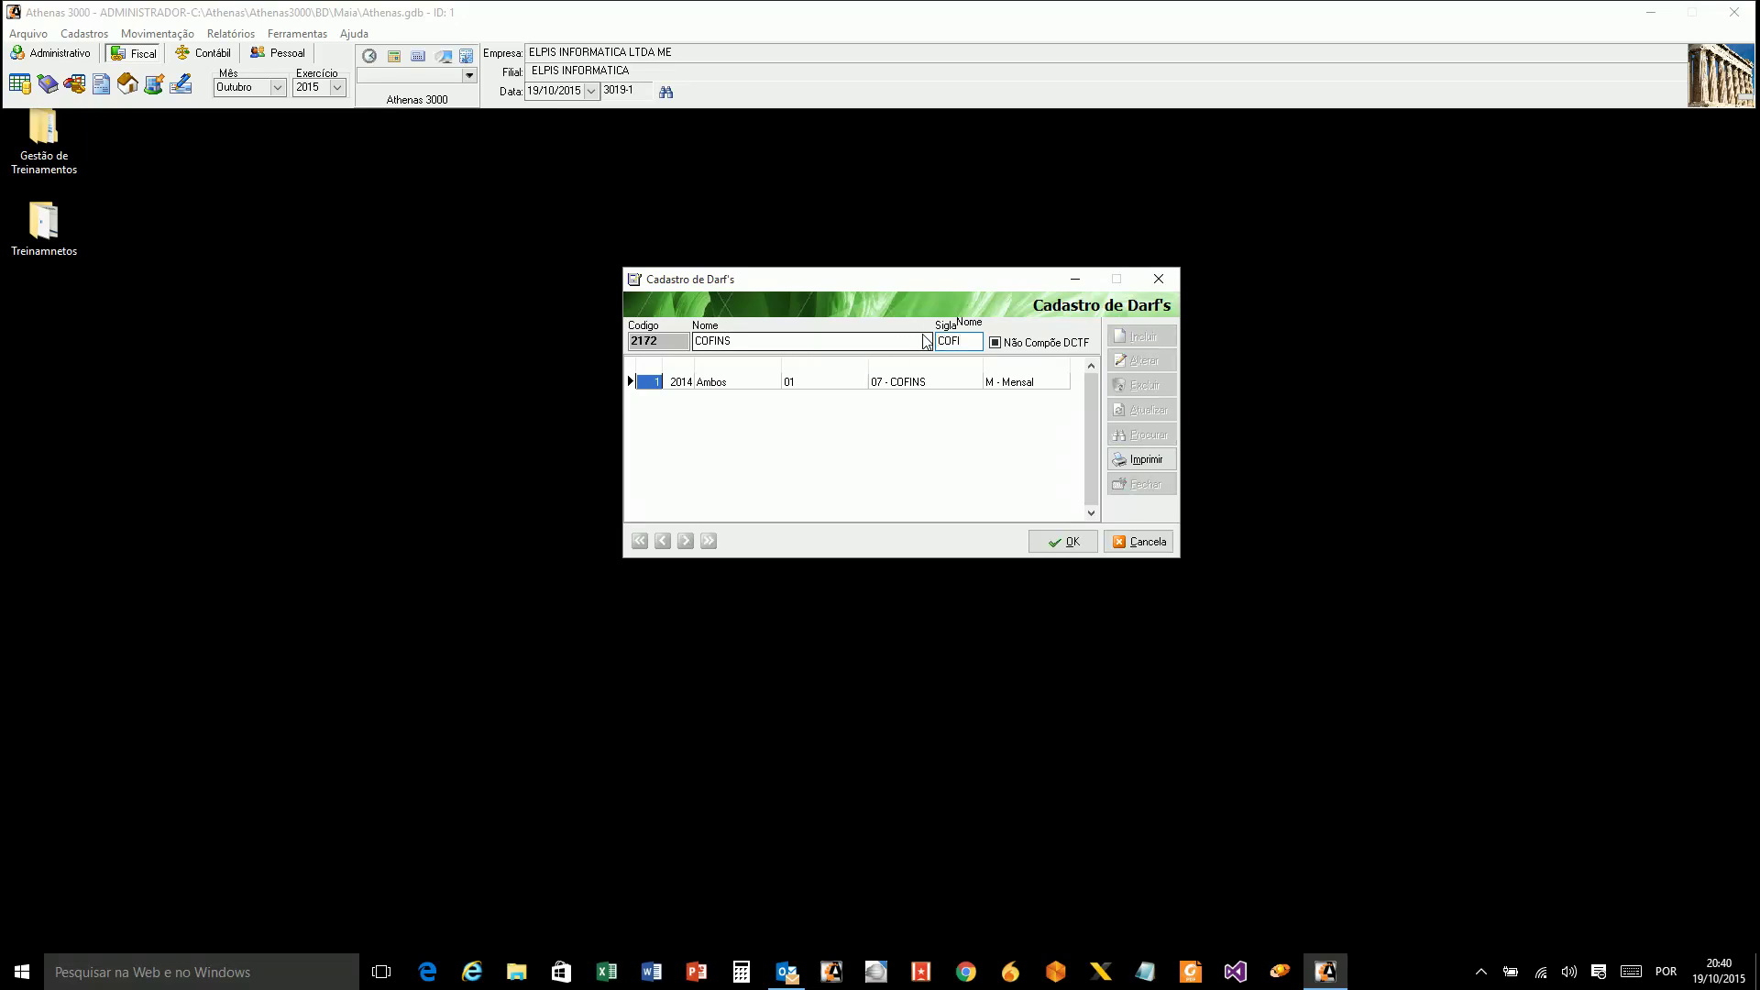
key(BackSpace)
key(Tab)
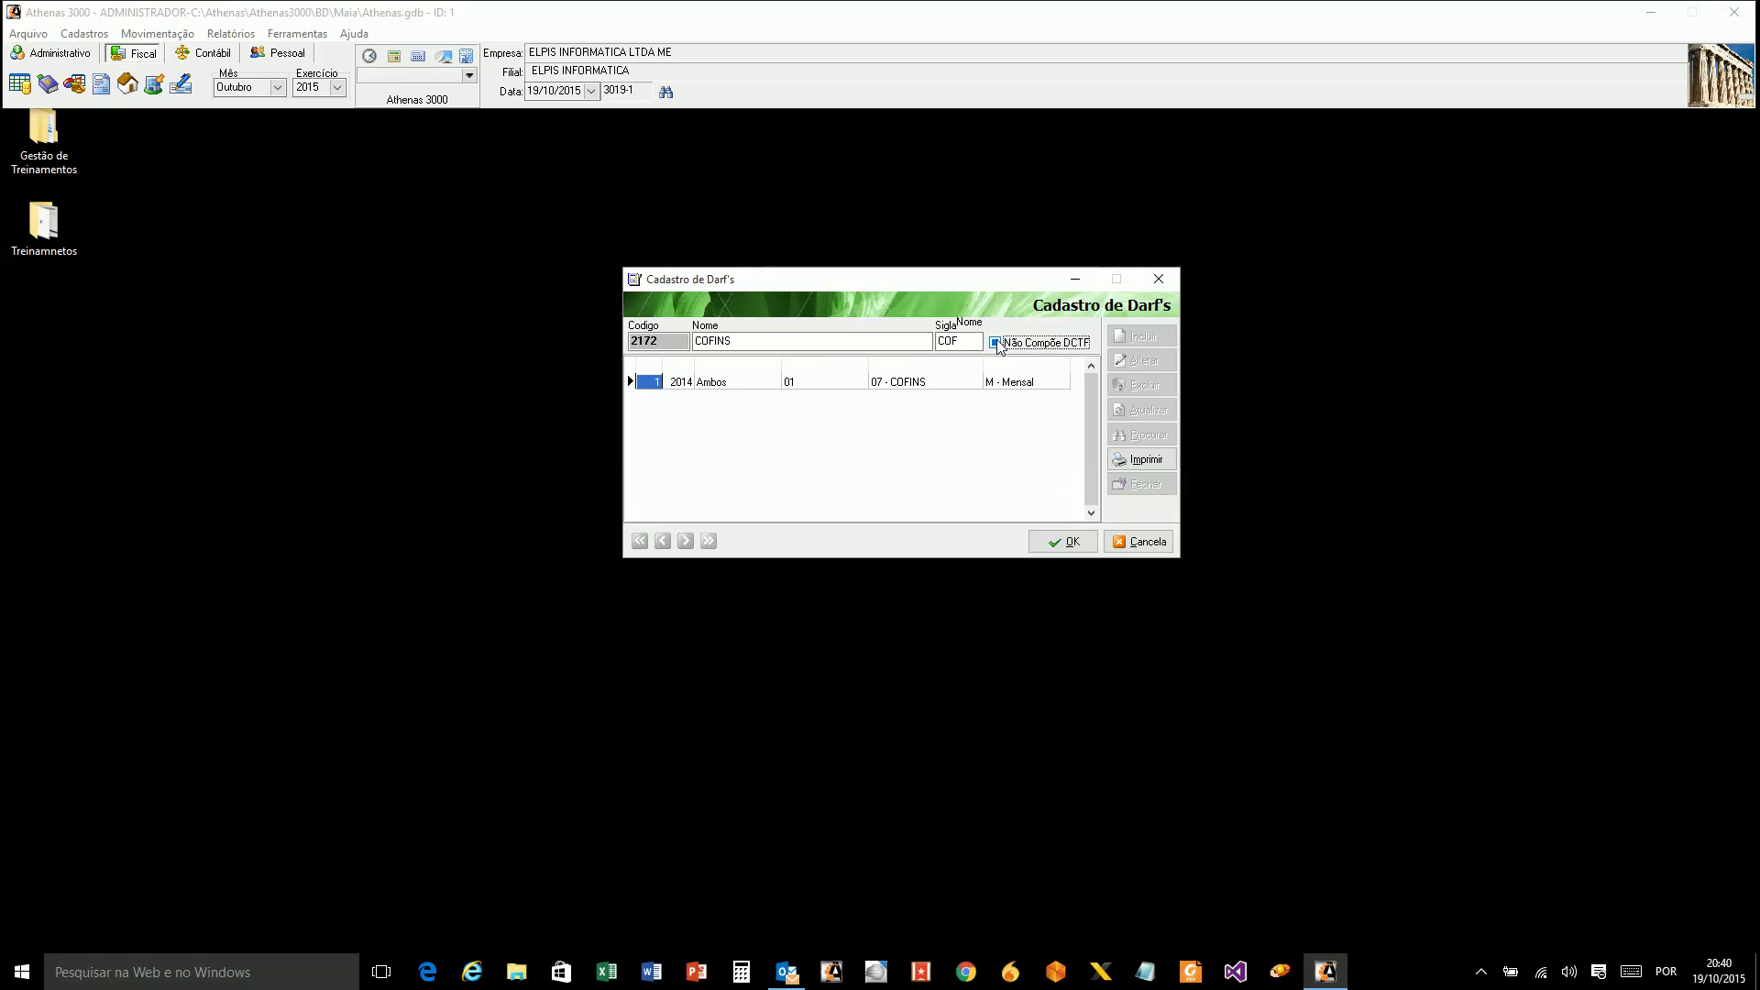
click(717, 385)
key(Escape)
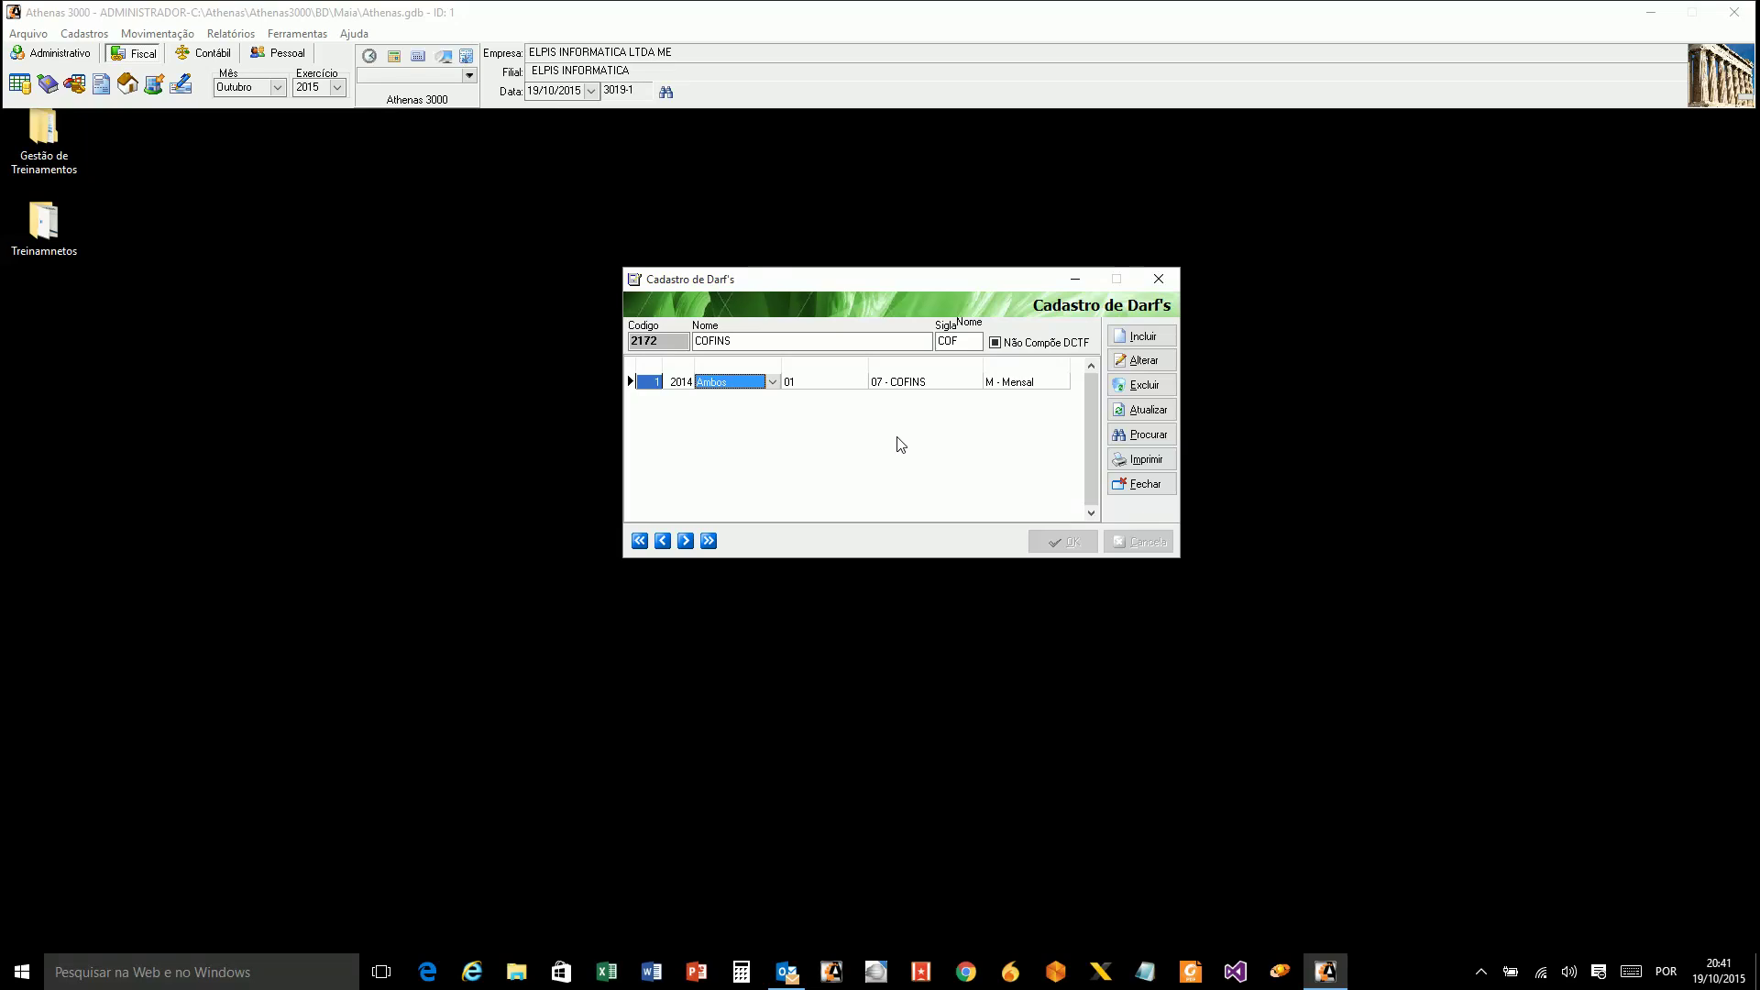
Add a second line to the COFINS DARF with year 2015, semester Ambos and variation 01.
key(Down)
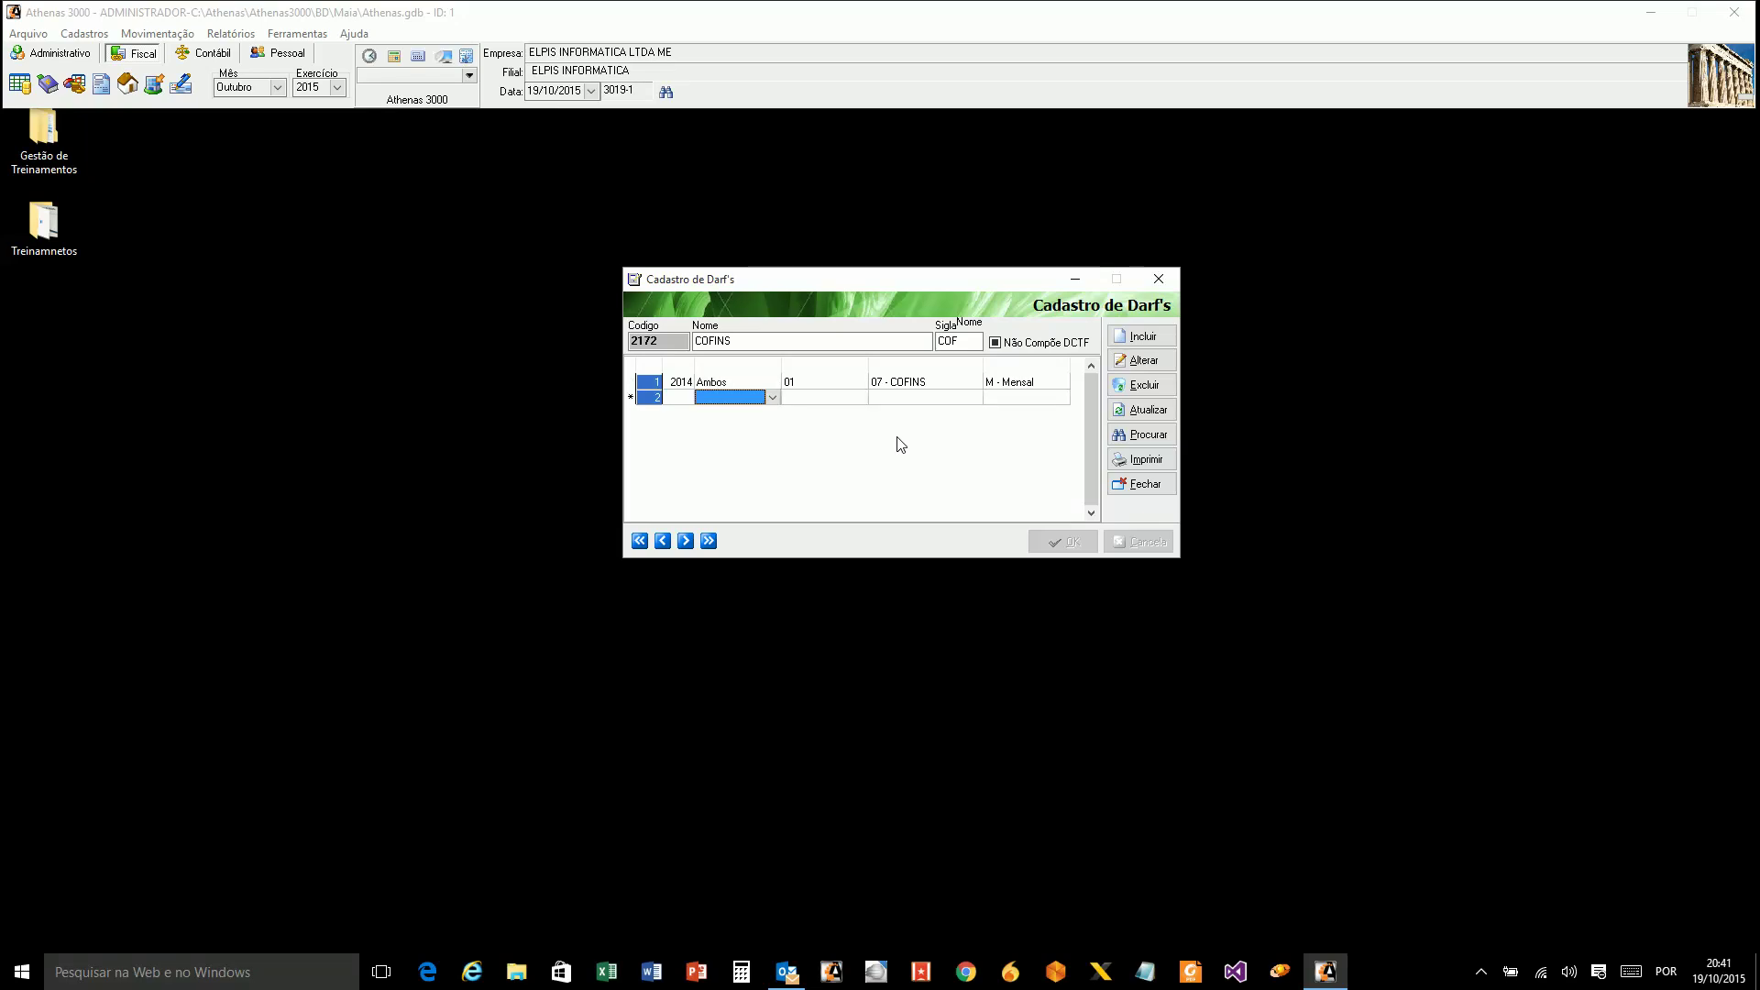
key(Left)
text(2)
key(Tab)
click(775, 400)
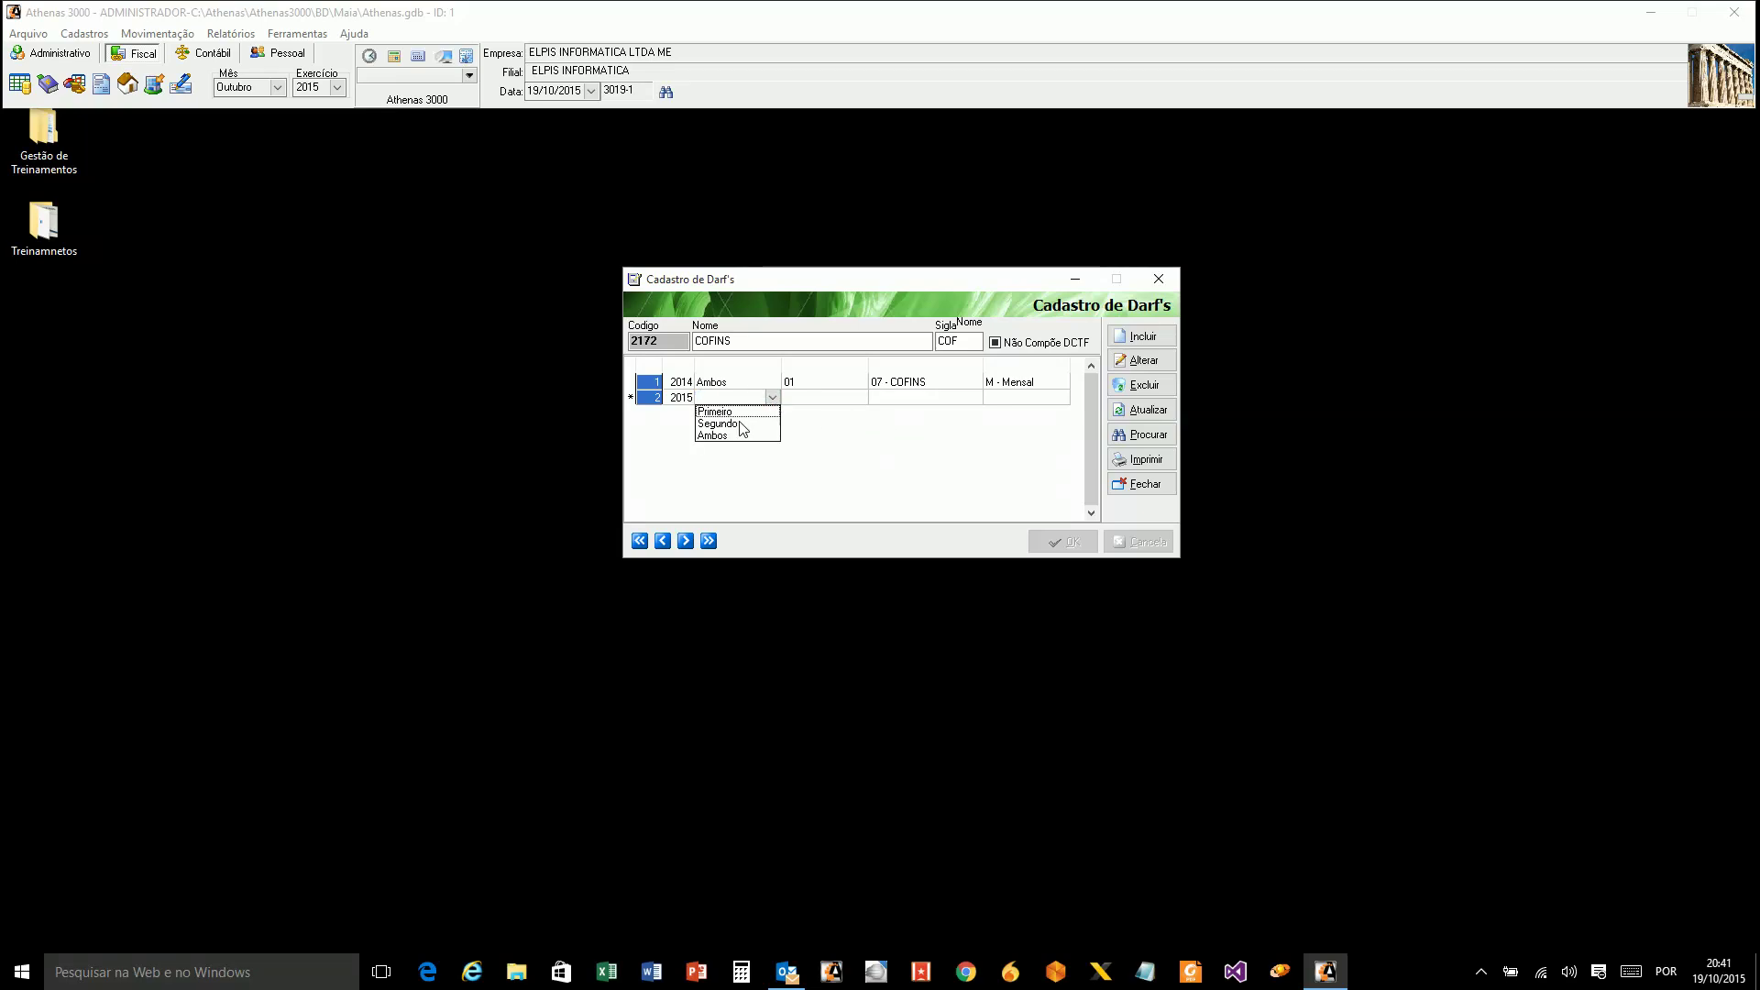
click(736, 436)
click(820, 403)
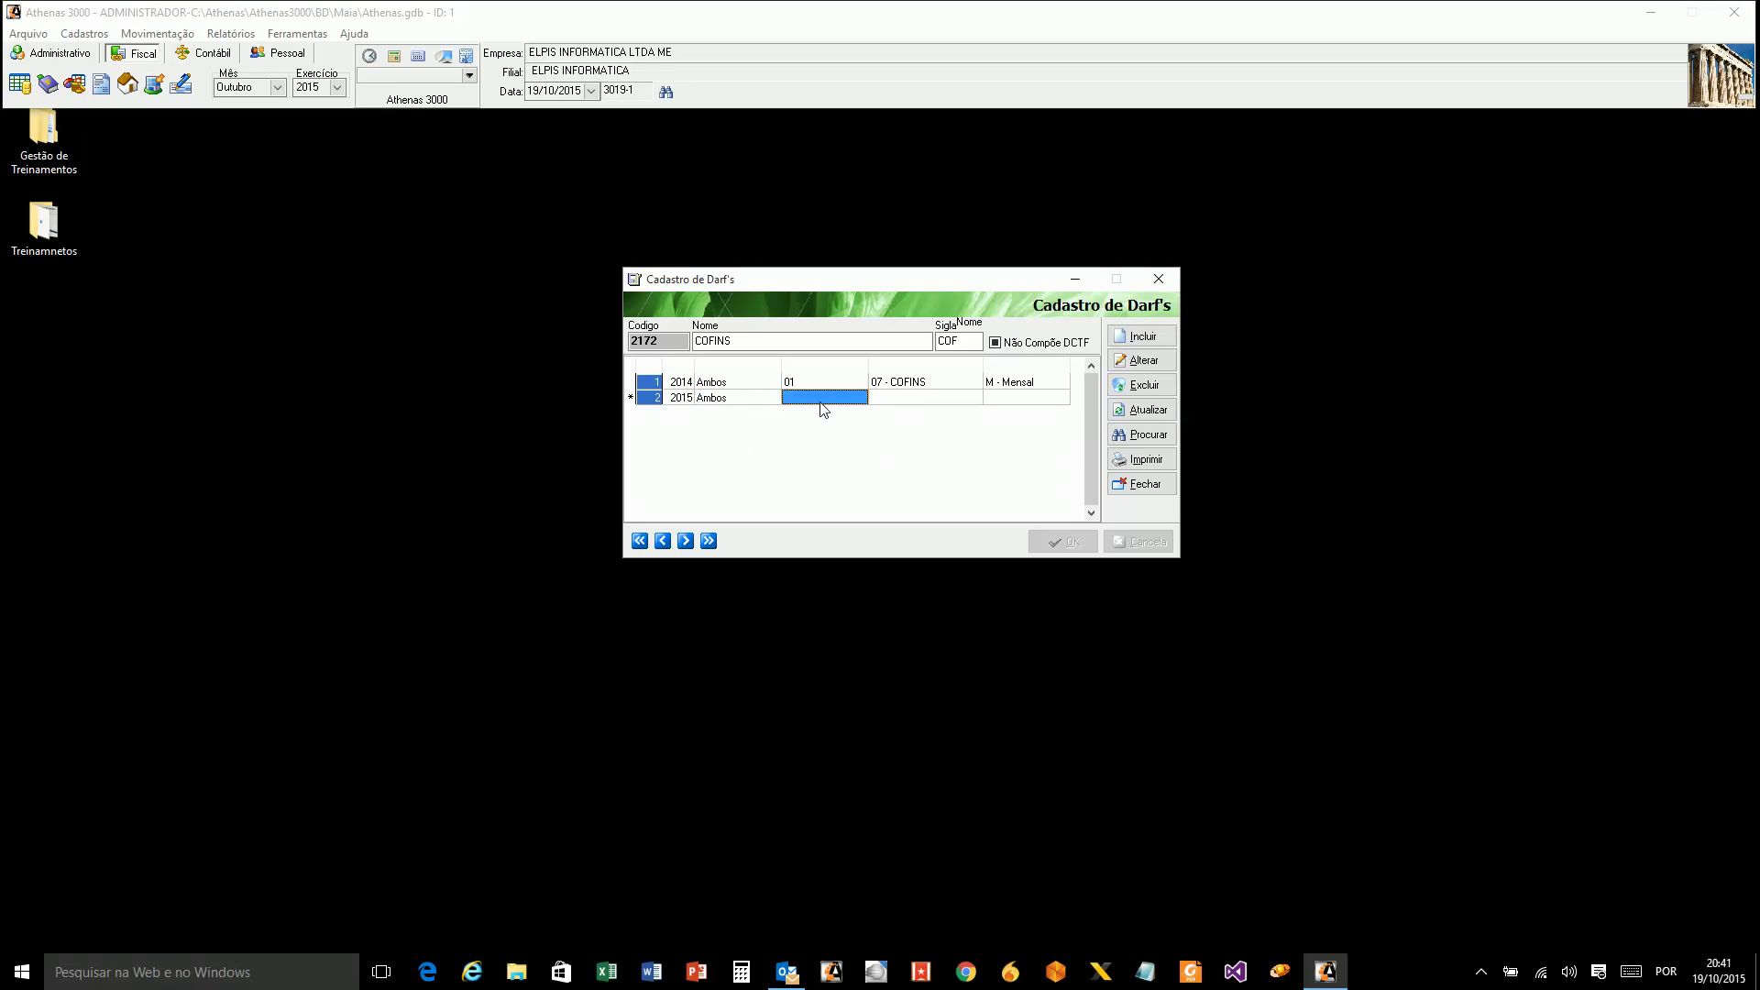
text(01)
Set the 2015 line's tax to 07 - COFINS and its period to M - Mensal, save the line and refresh the record.
click(973, 397)
click(974, 396)
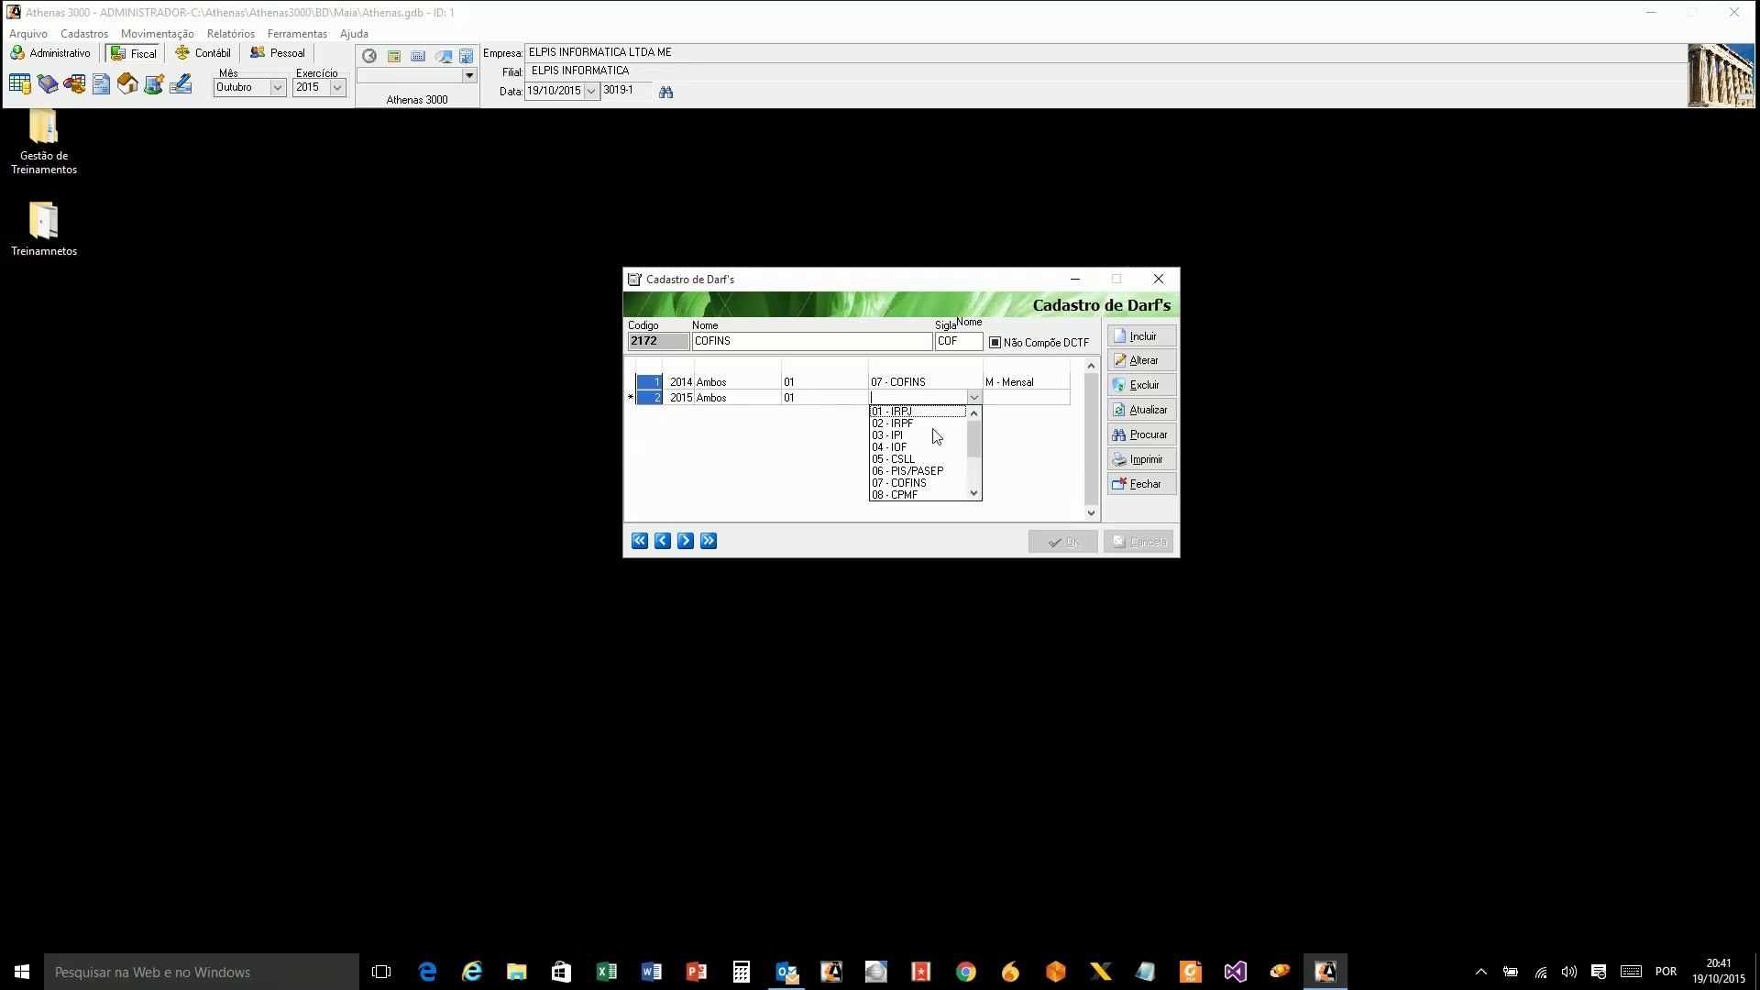
click(910, 484)
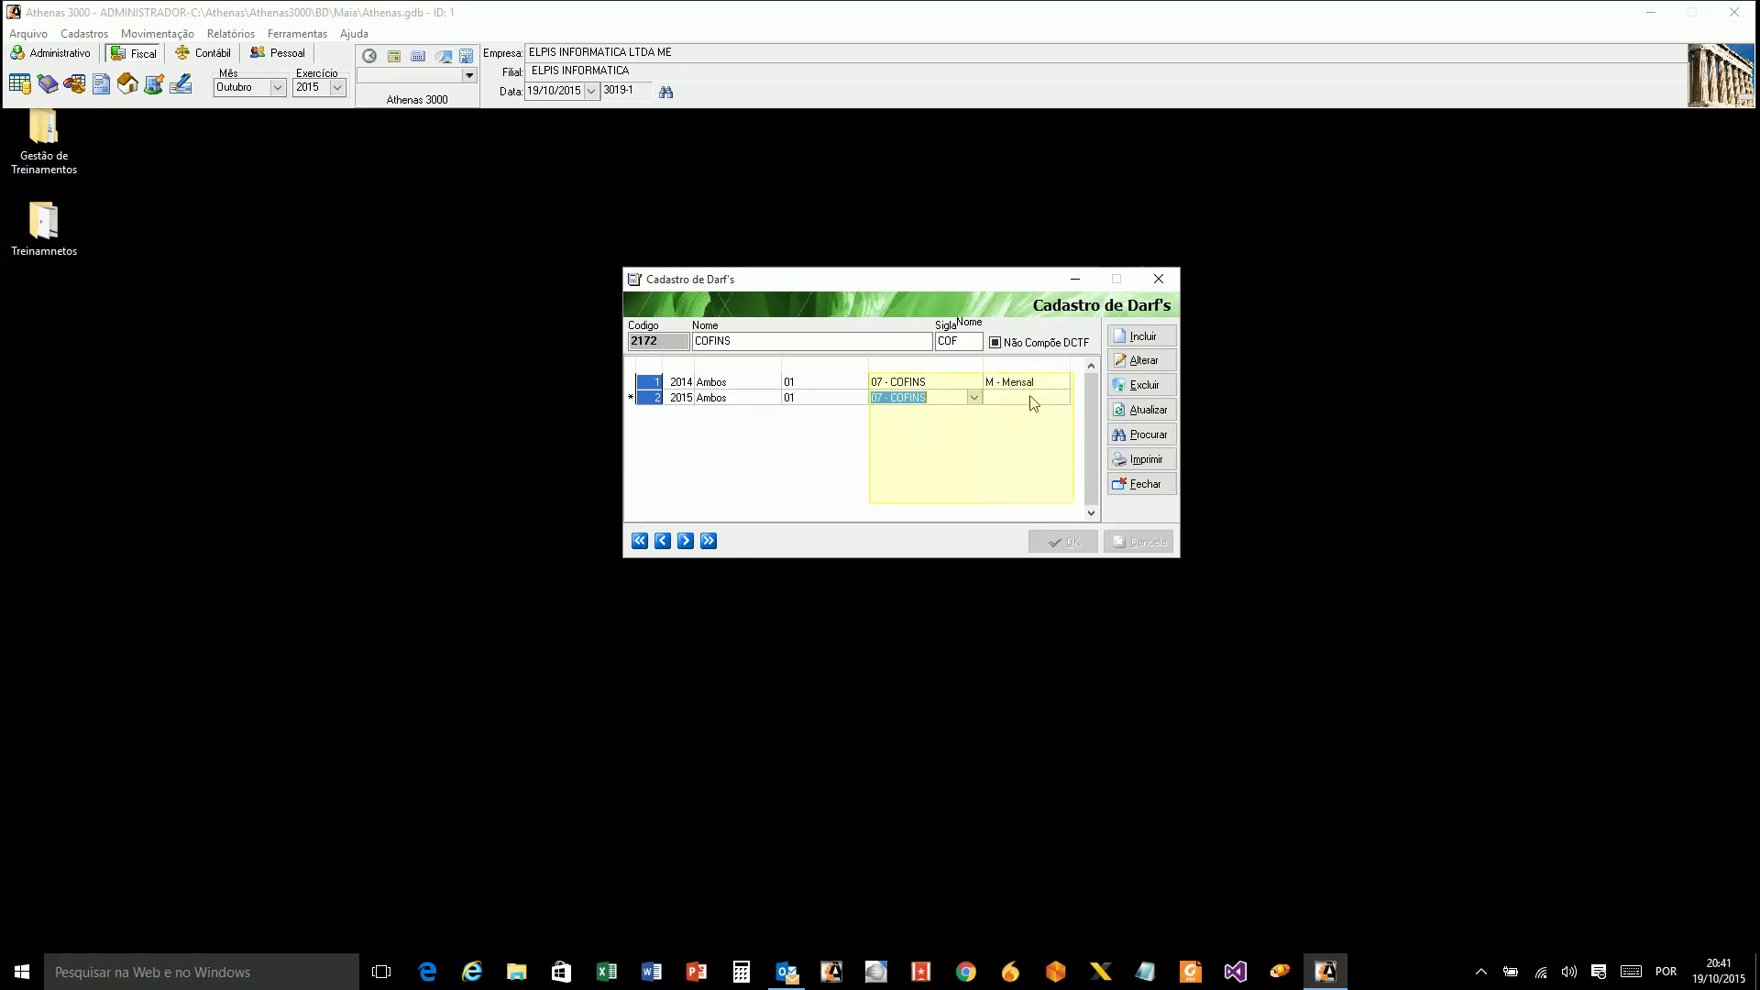
click(1036, 397)
click(1061, 397)
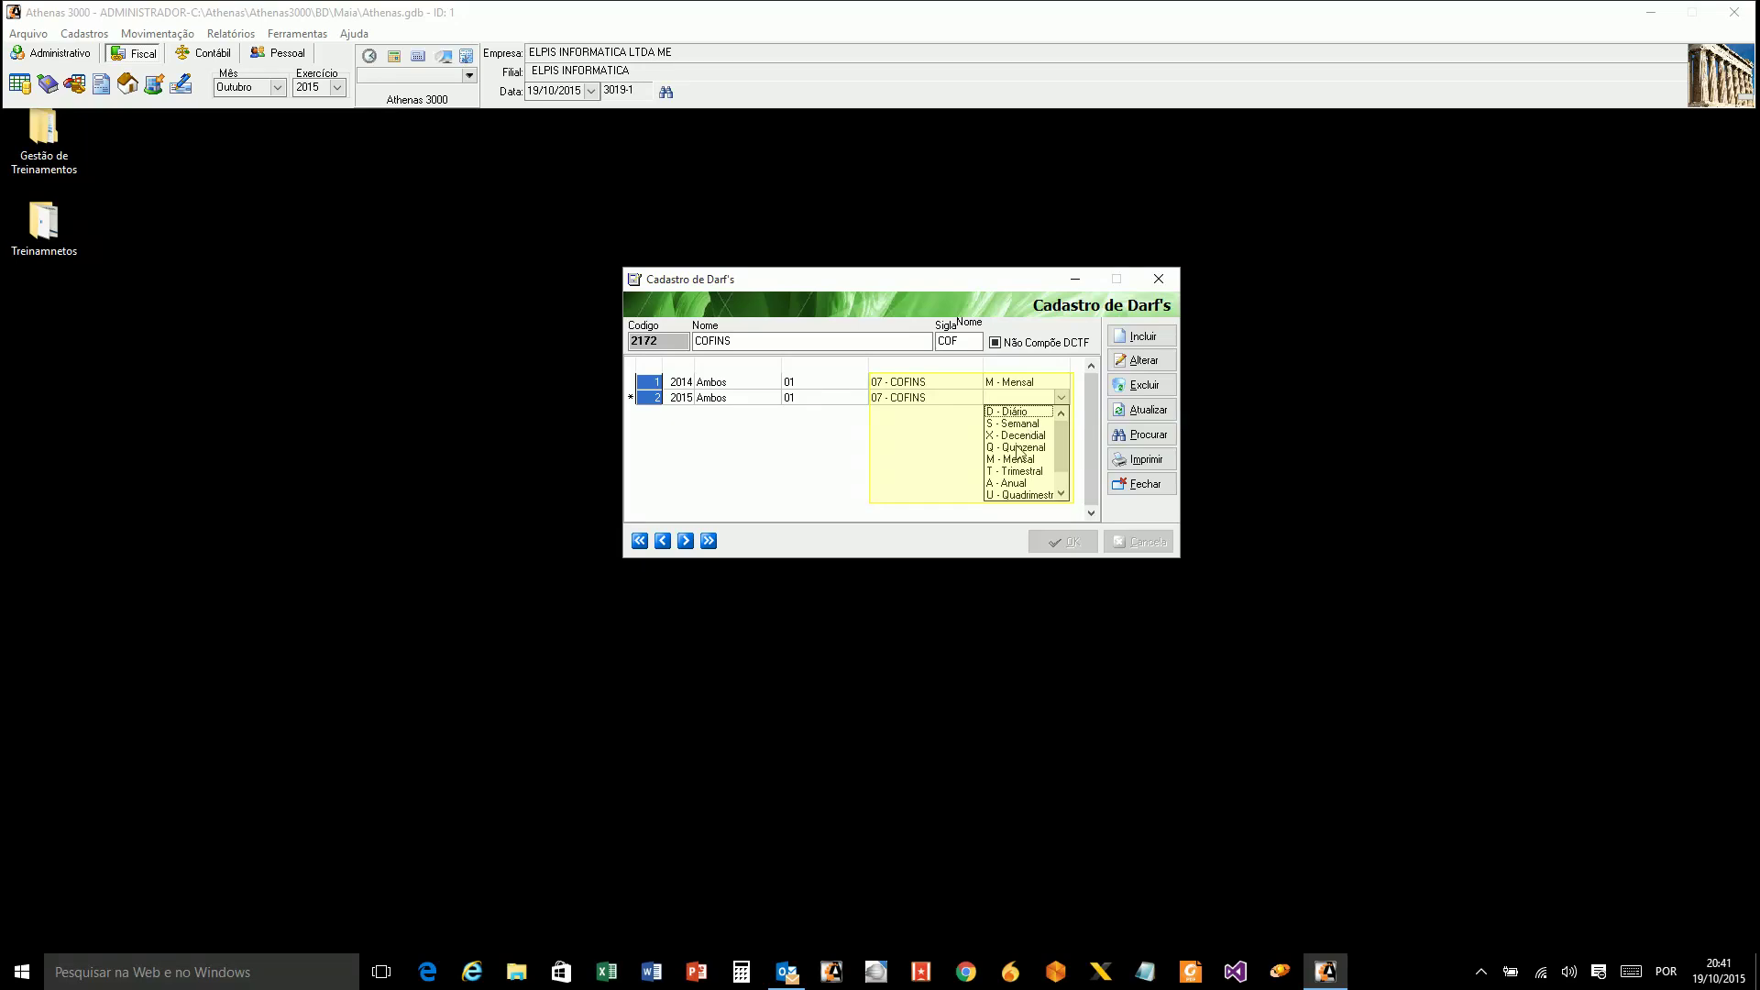
click(1016, 460)
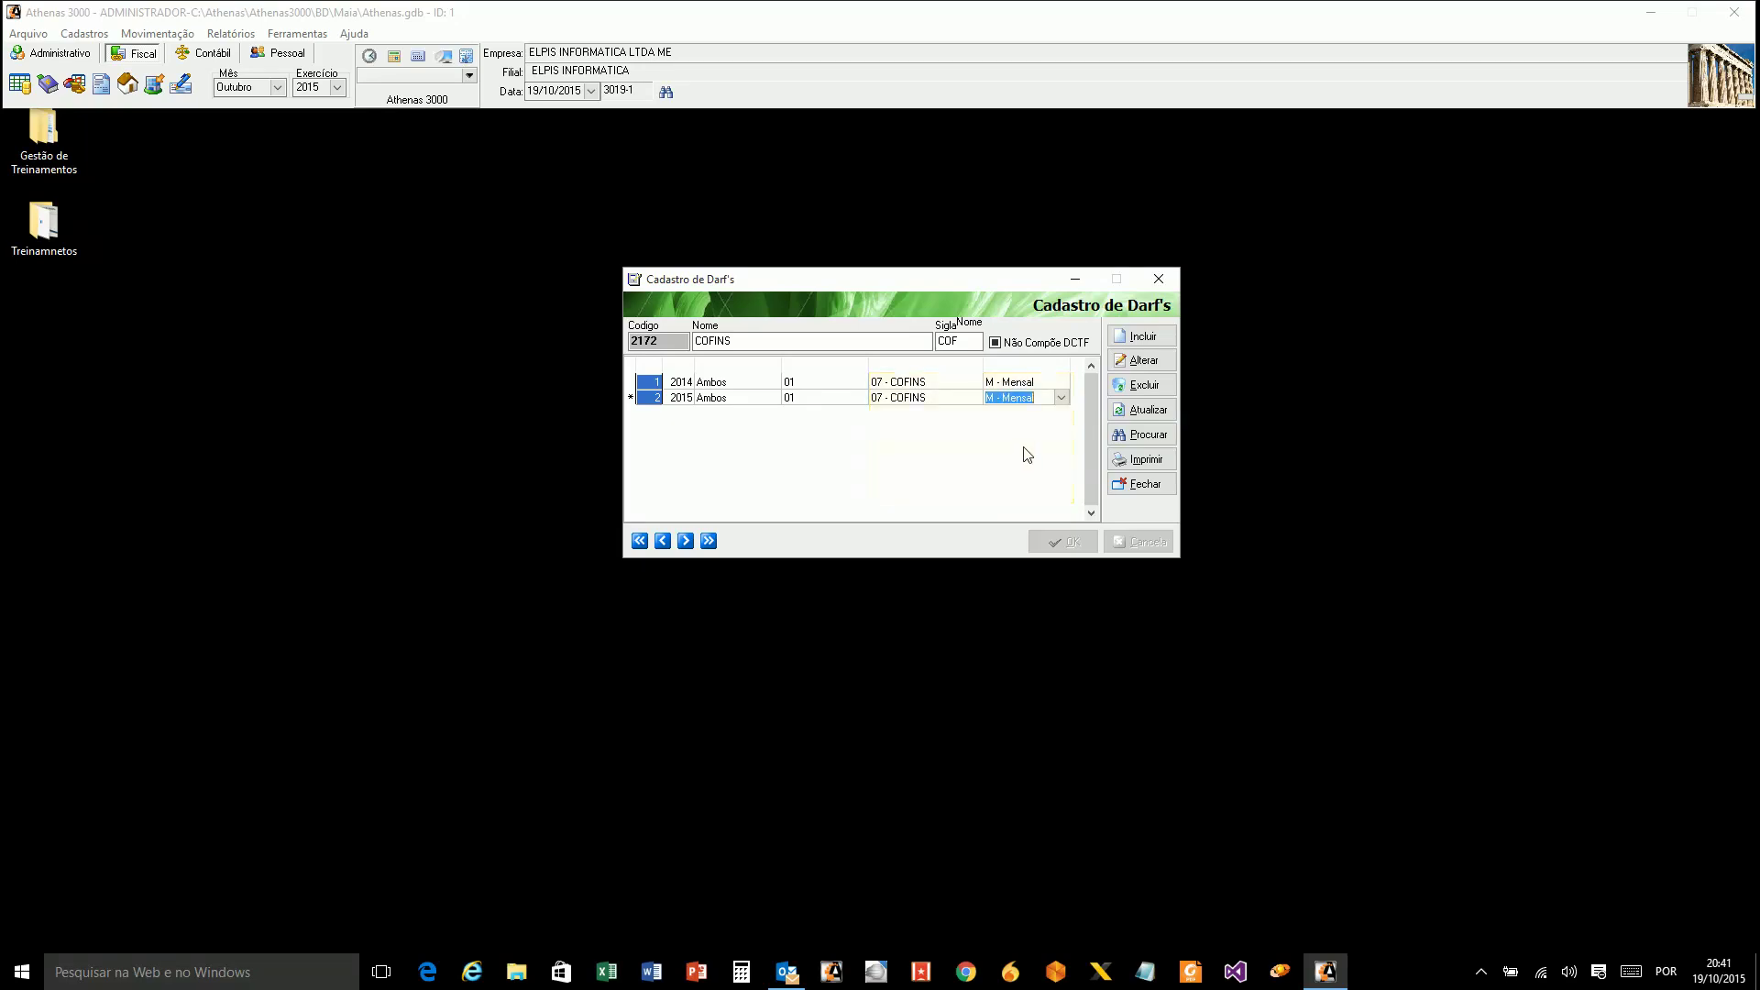
key(Down)
key(Up)
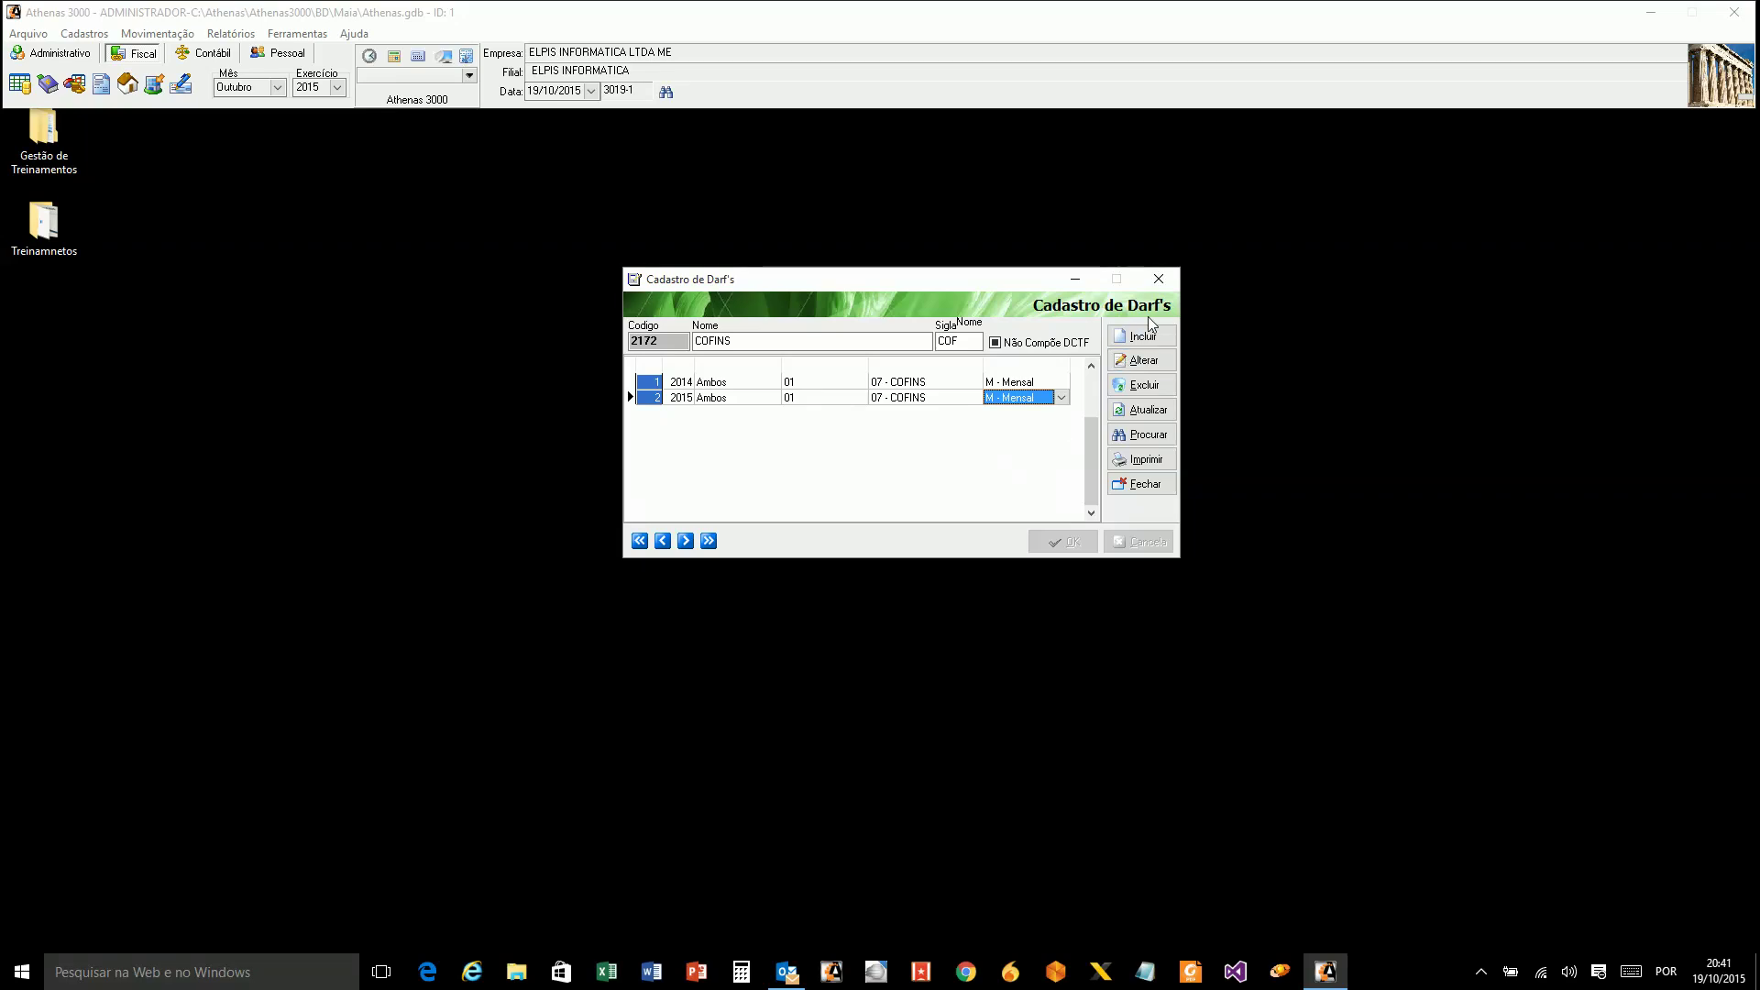
click(1145, 409)
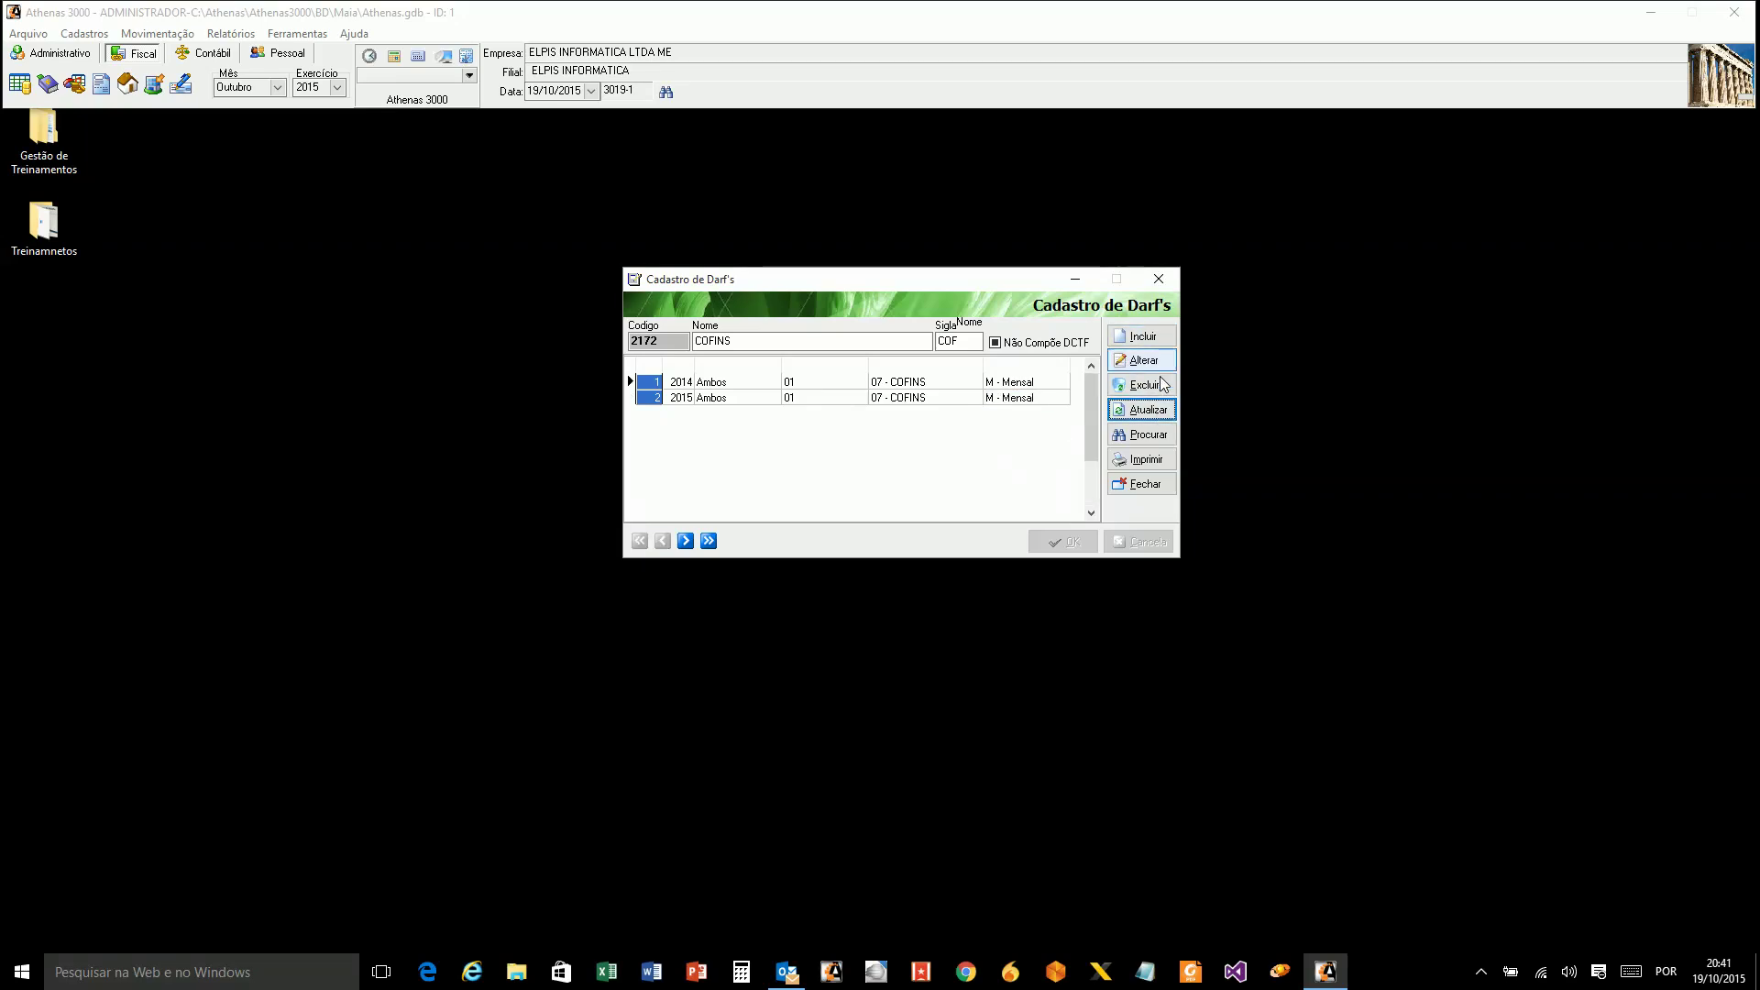
Close the DARF registration and open the ECF registration.
click(1166, 287)
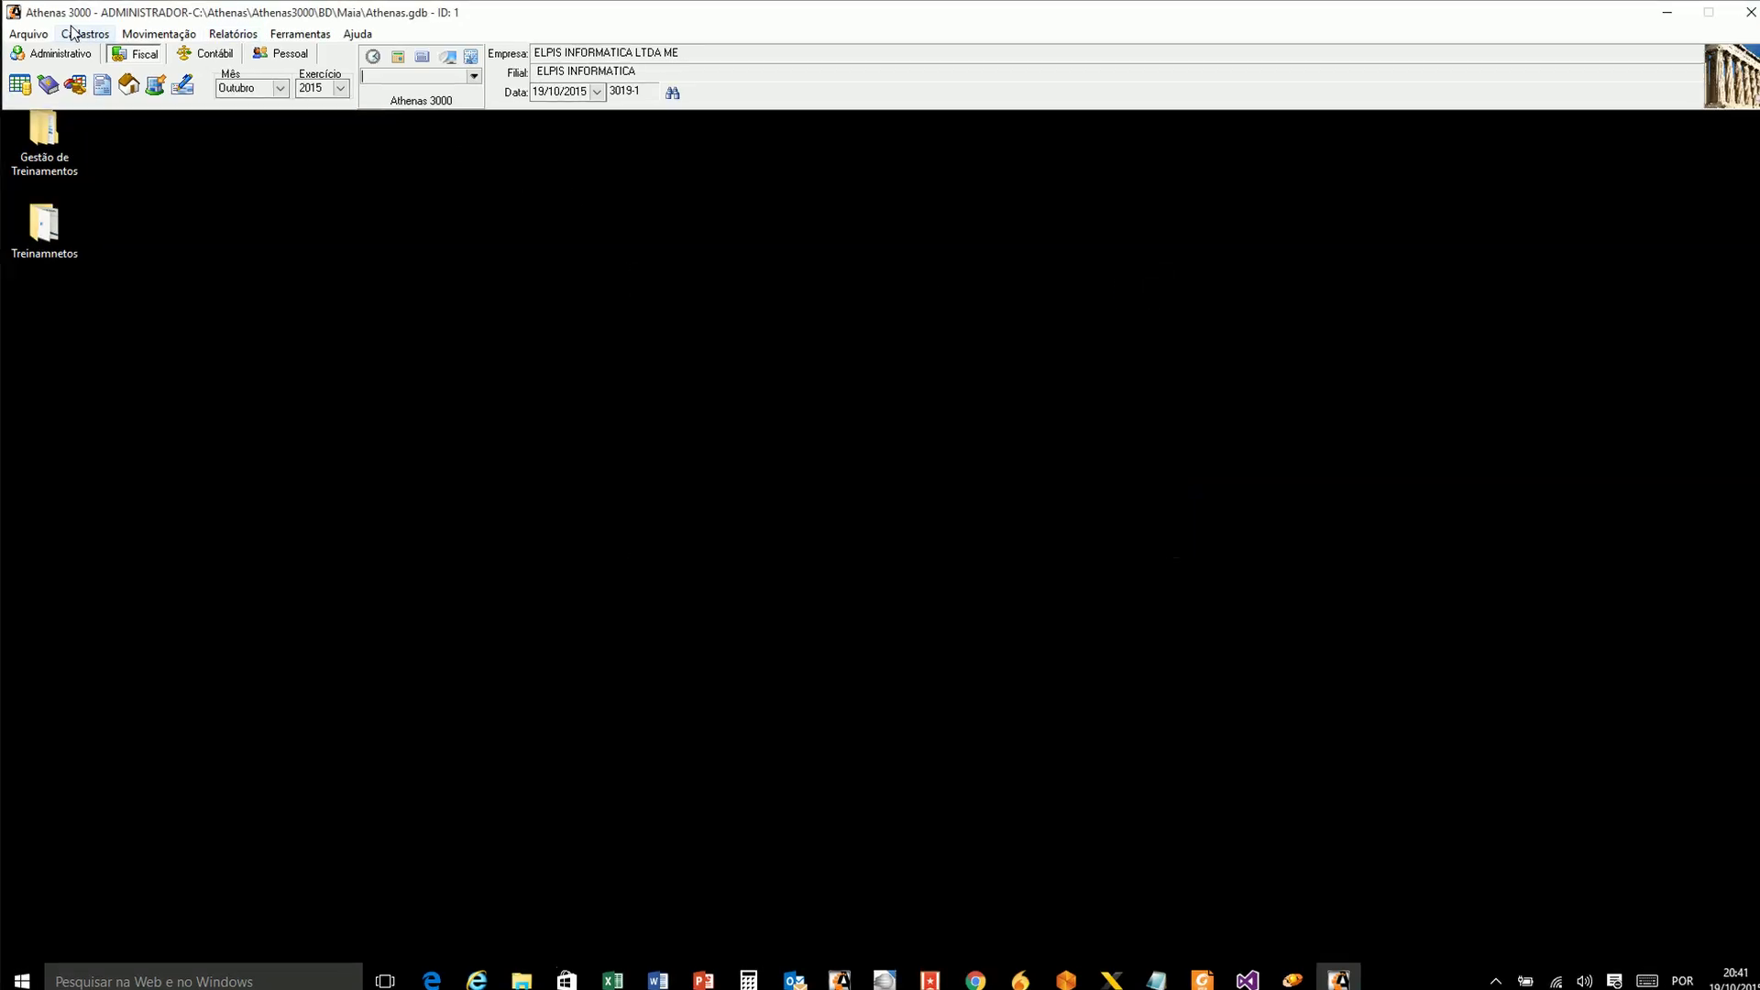
click(108, 53)
mouse_move(119, 110)
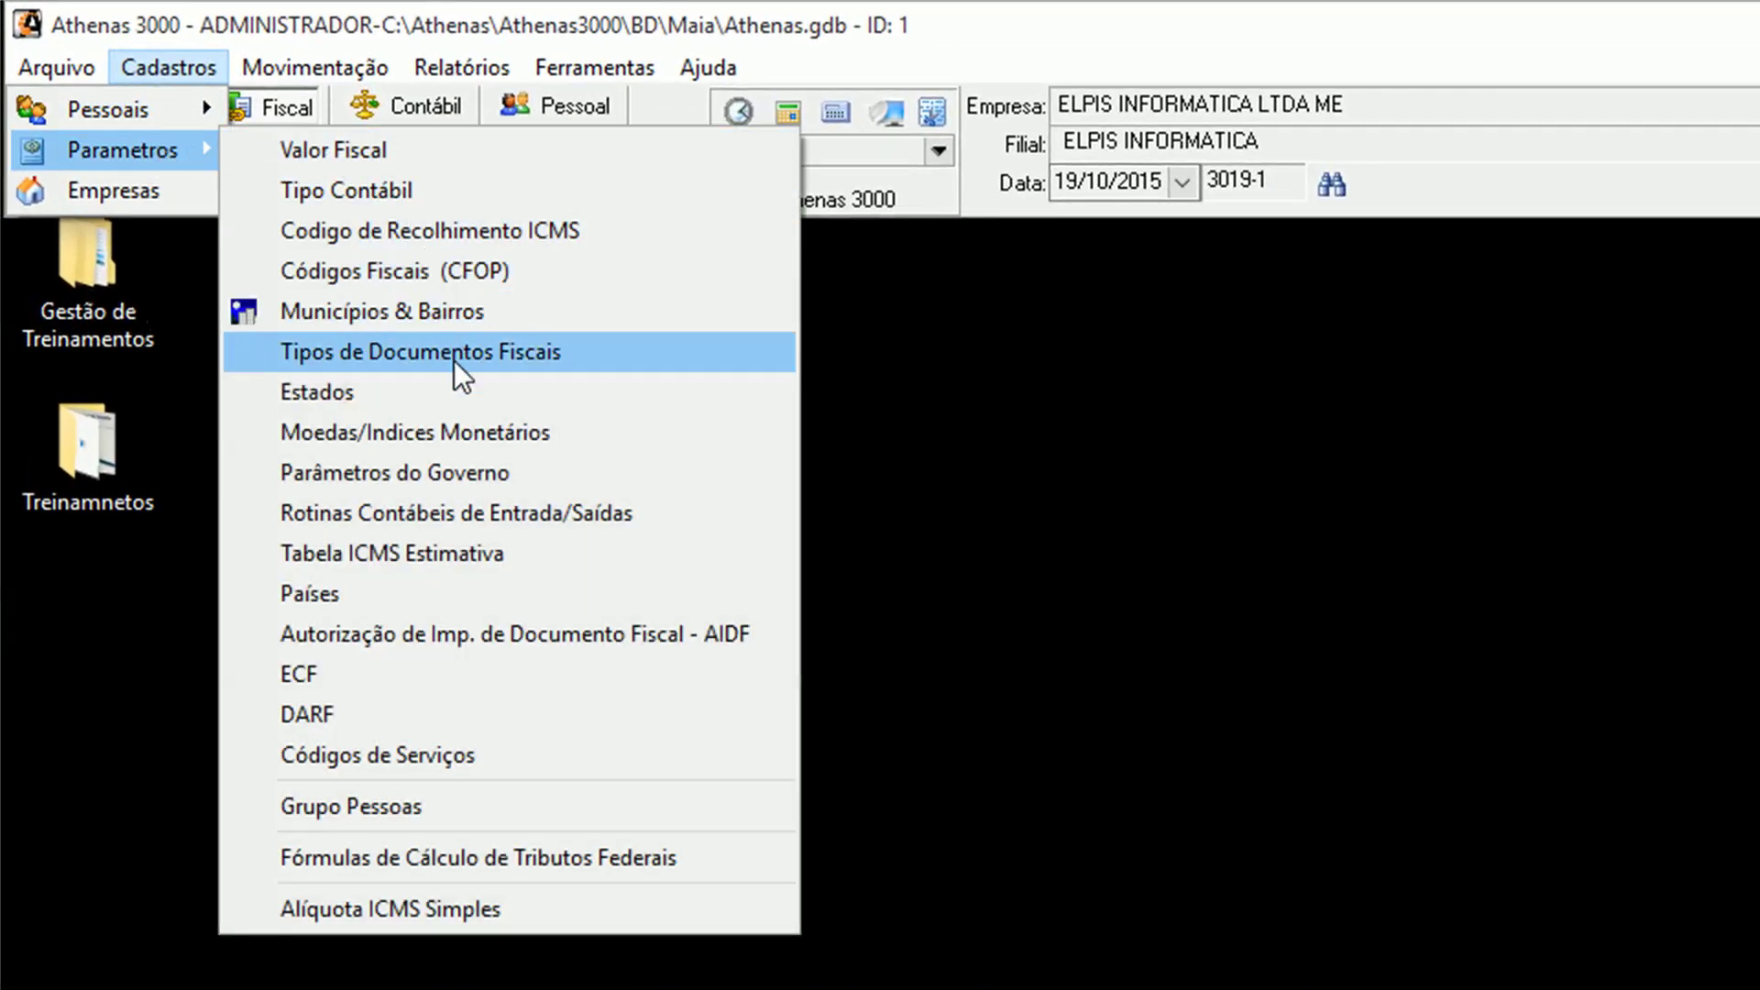
click(464, 677)
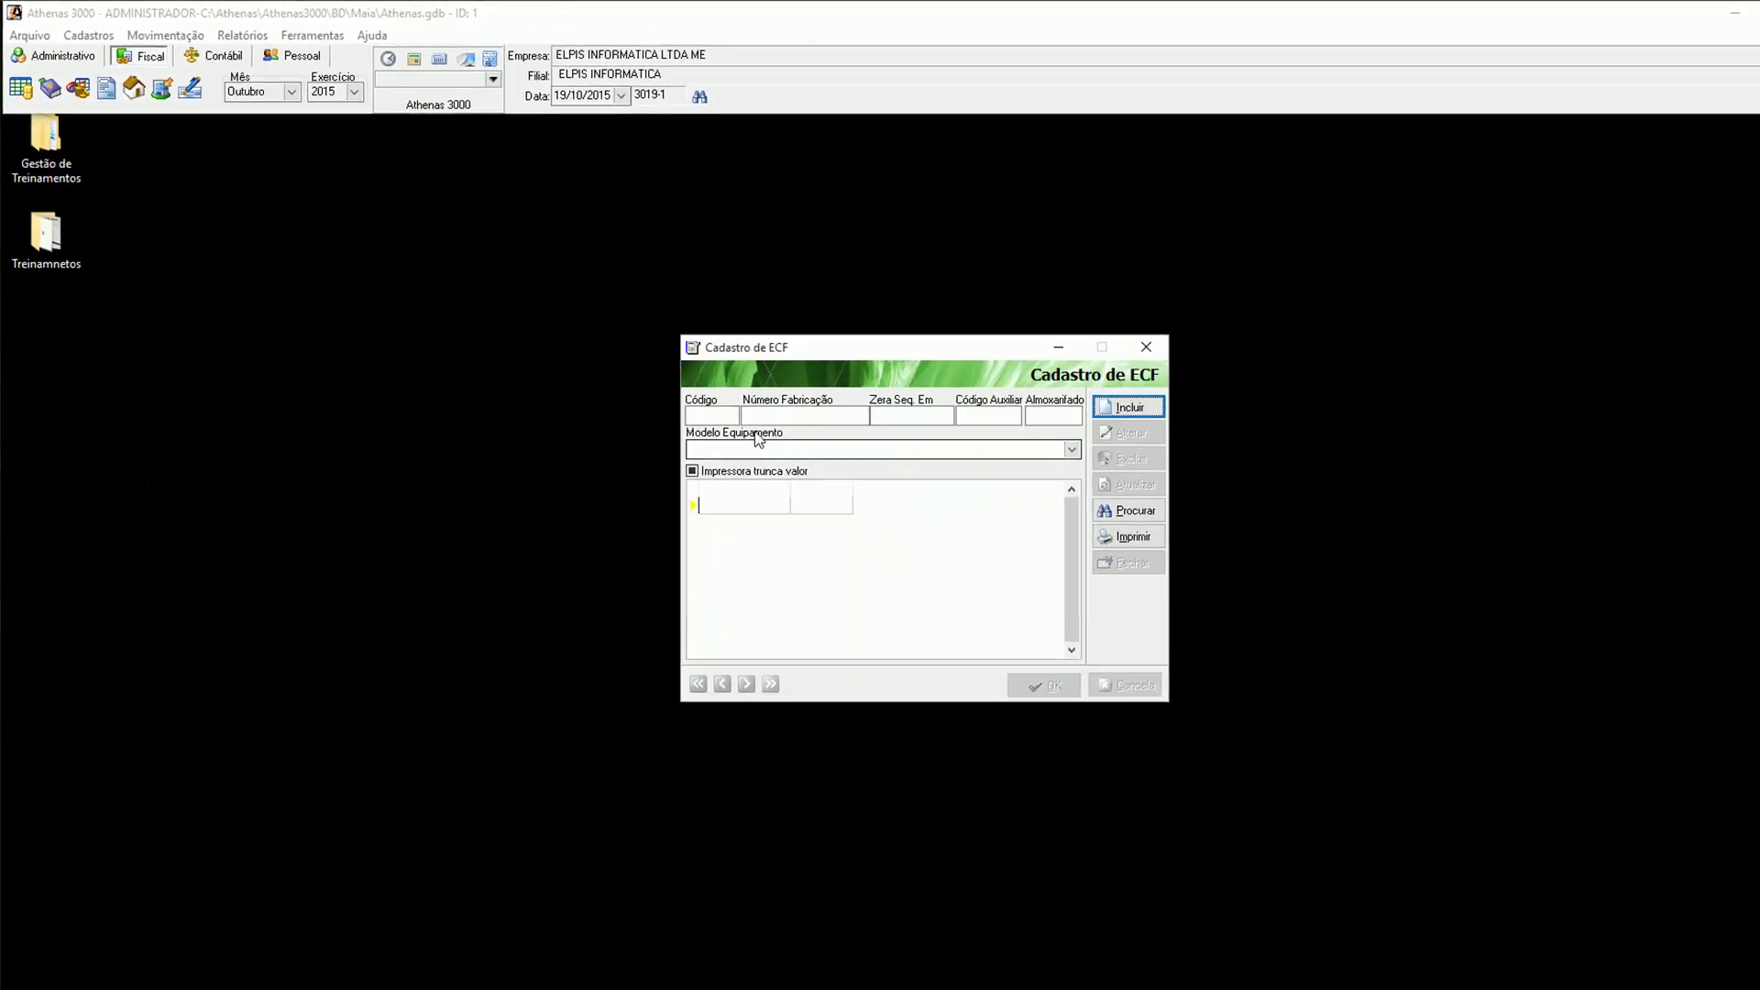
drag(854, 355, 771, 249)
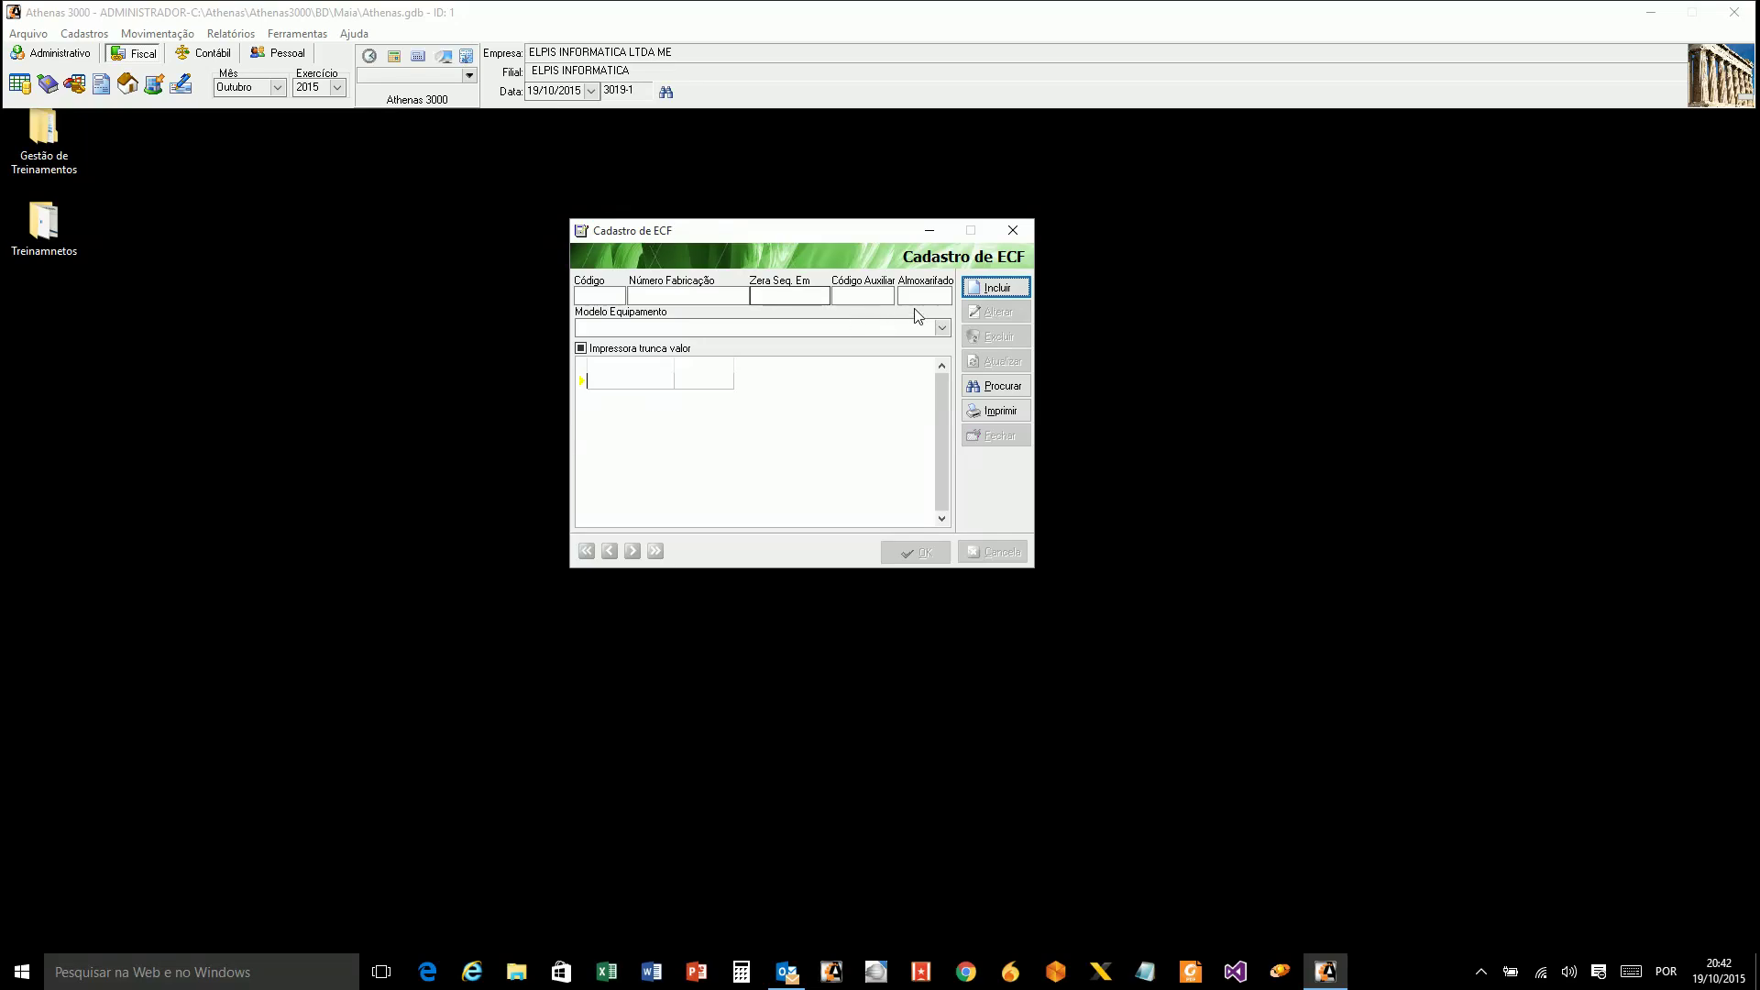
click(985, 291)
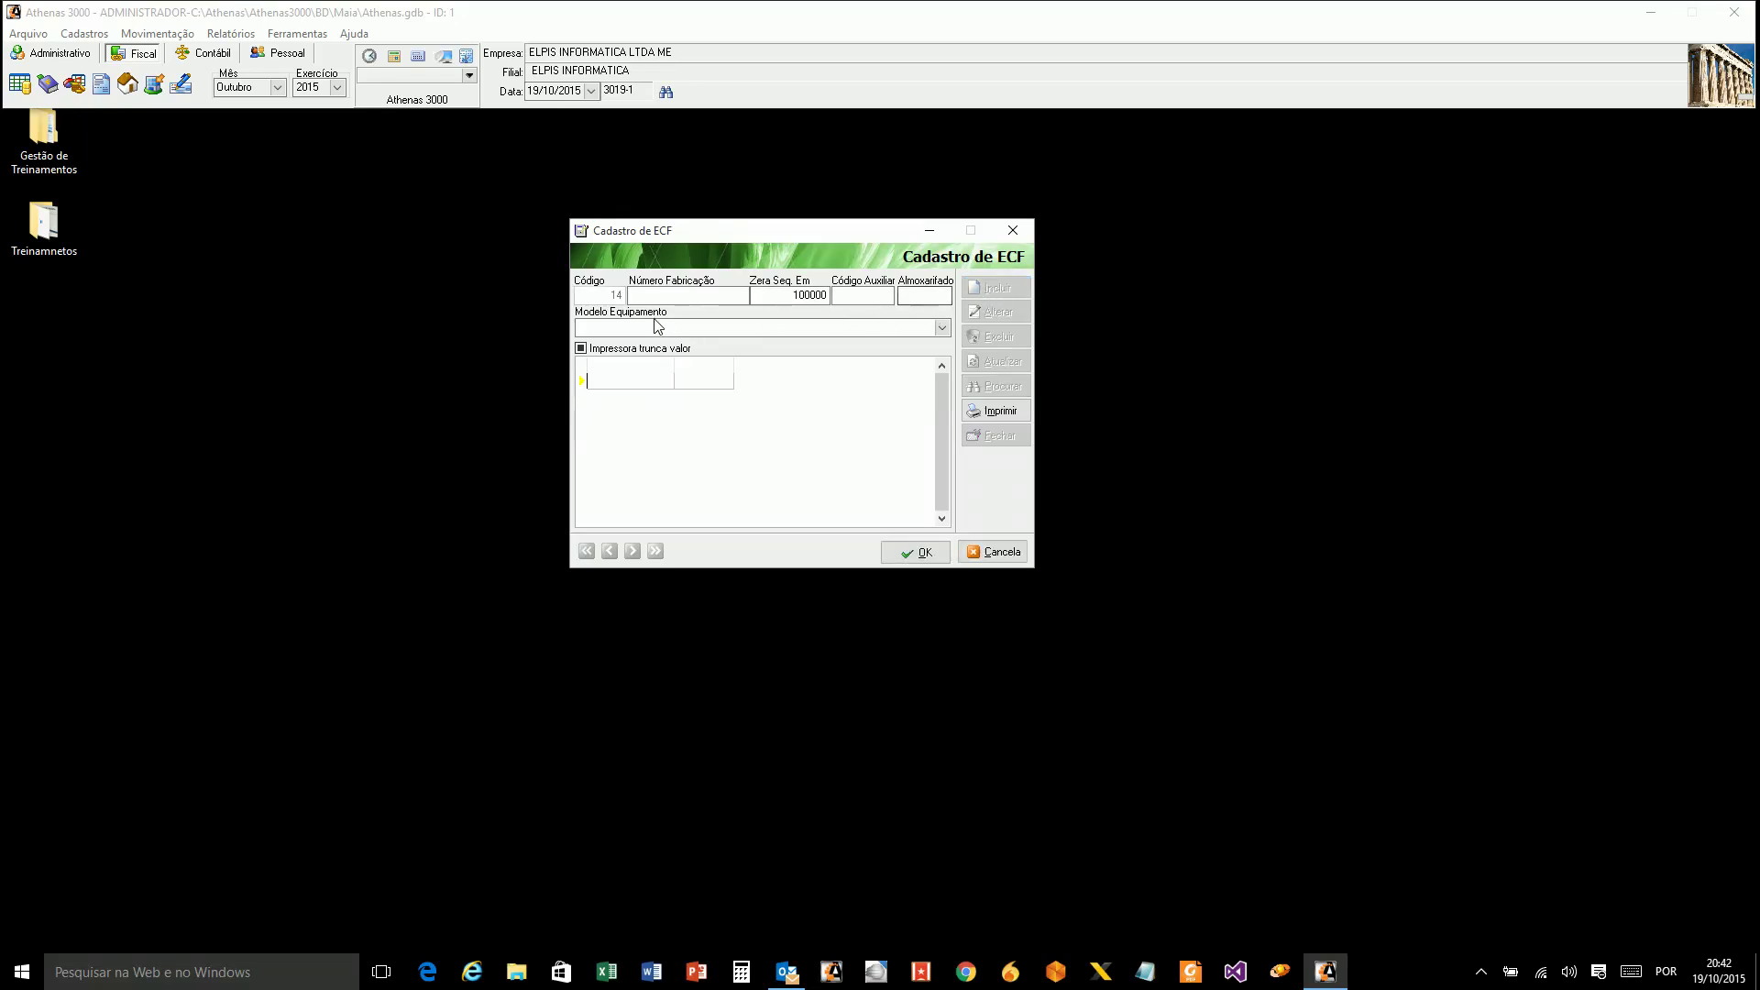
click(701, 303)
text(123456789456)
click(907, 553)
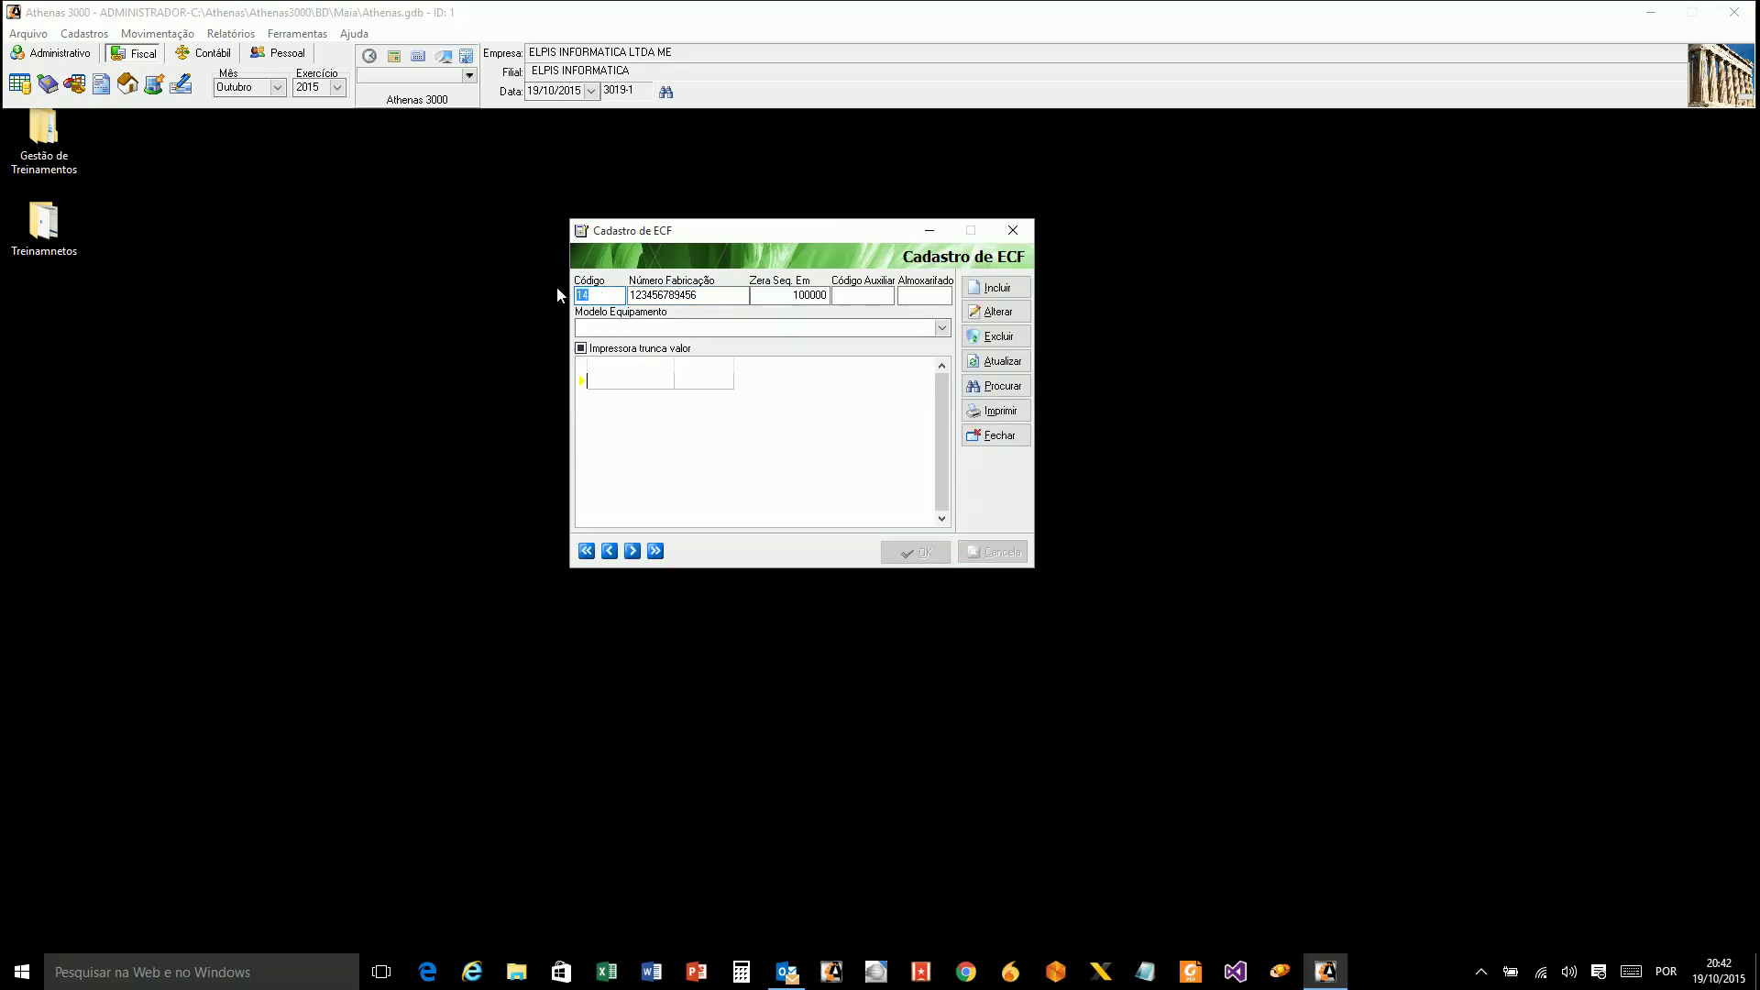
Change the new ECF record's code to 1.
text(1)
key(Tab)
key(Tab)
key(Tab)
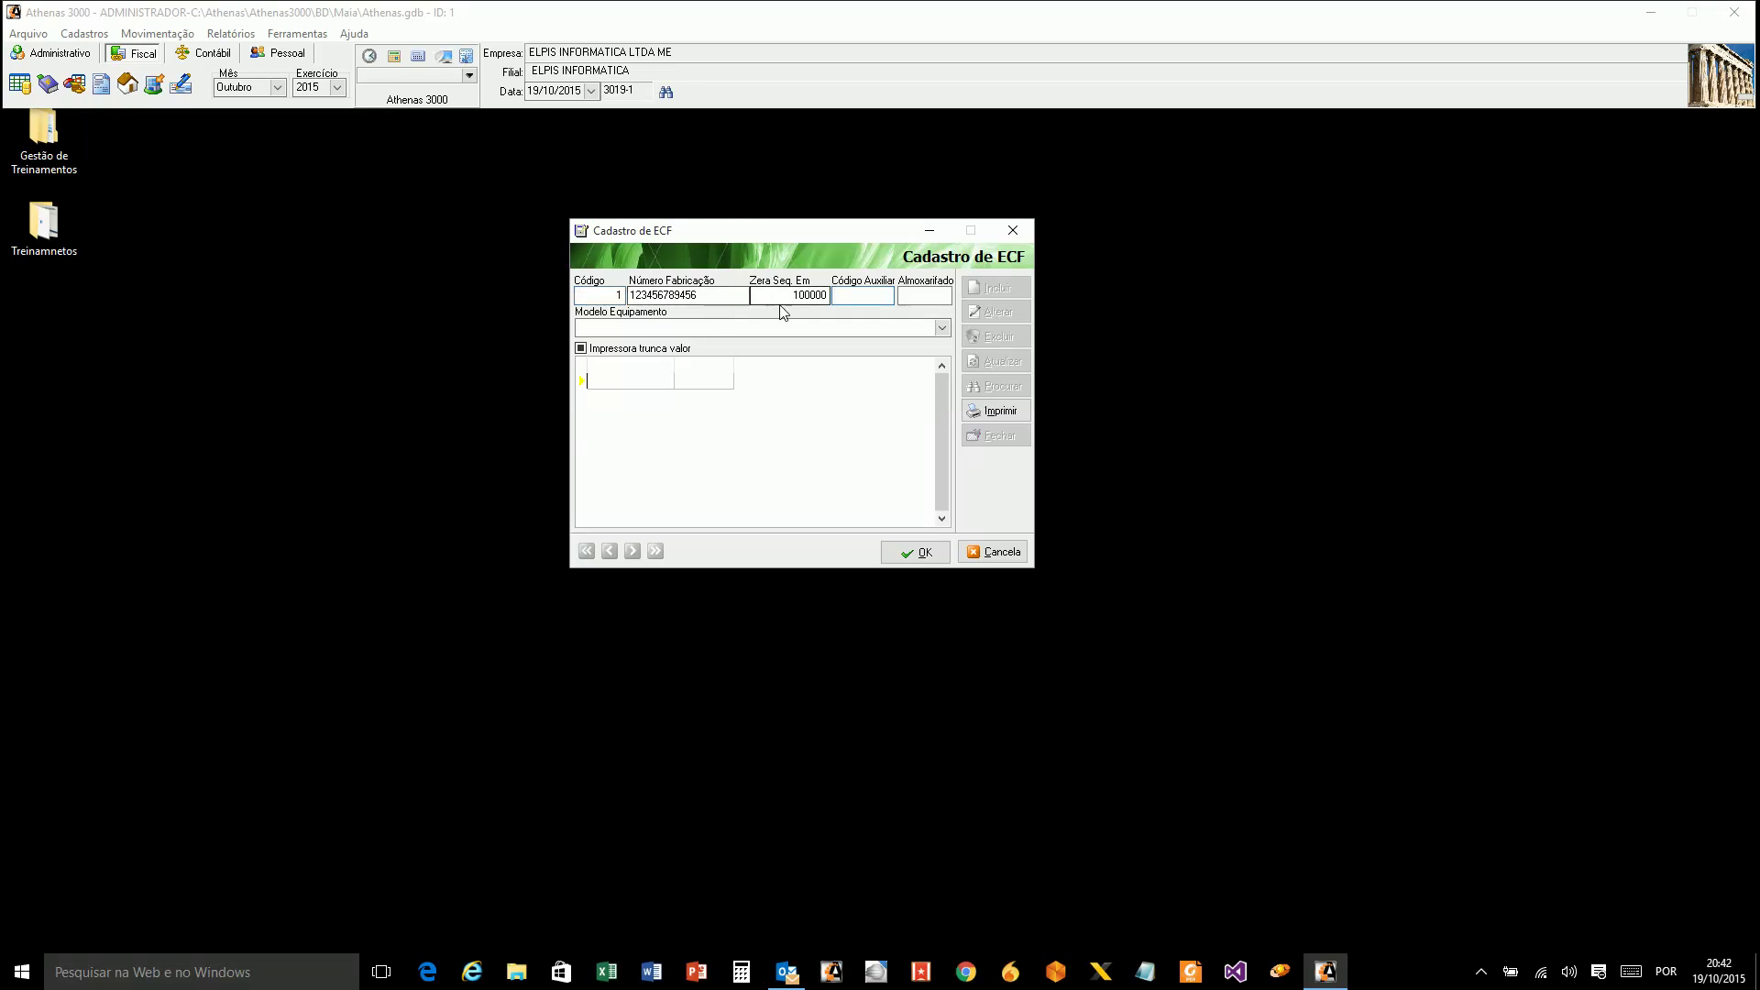
double_click(818, 299)
click(801, 301)
Set the ECF's equipment model to BEMATECH2100 and save the record.
click(942, 329)
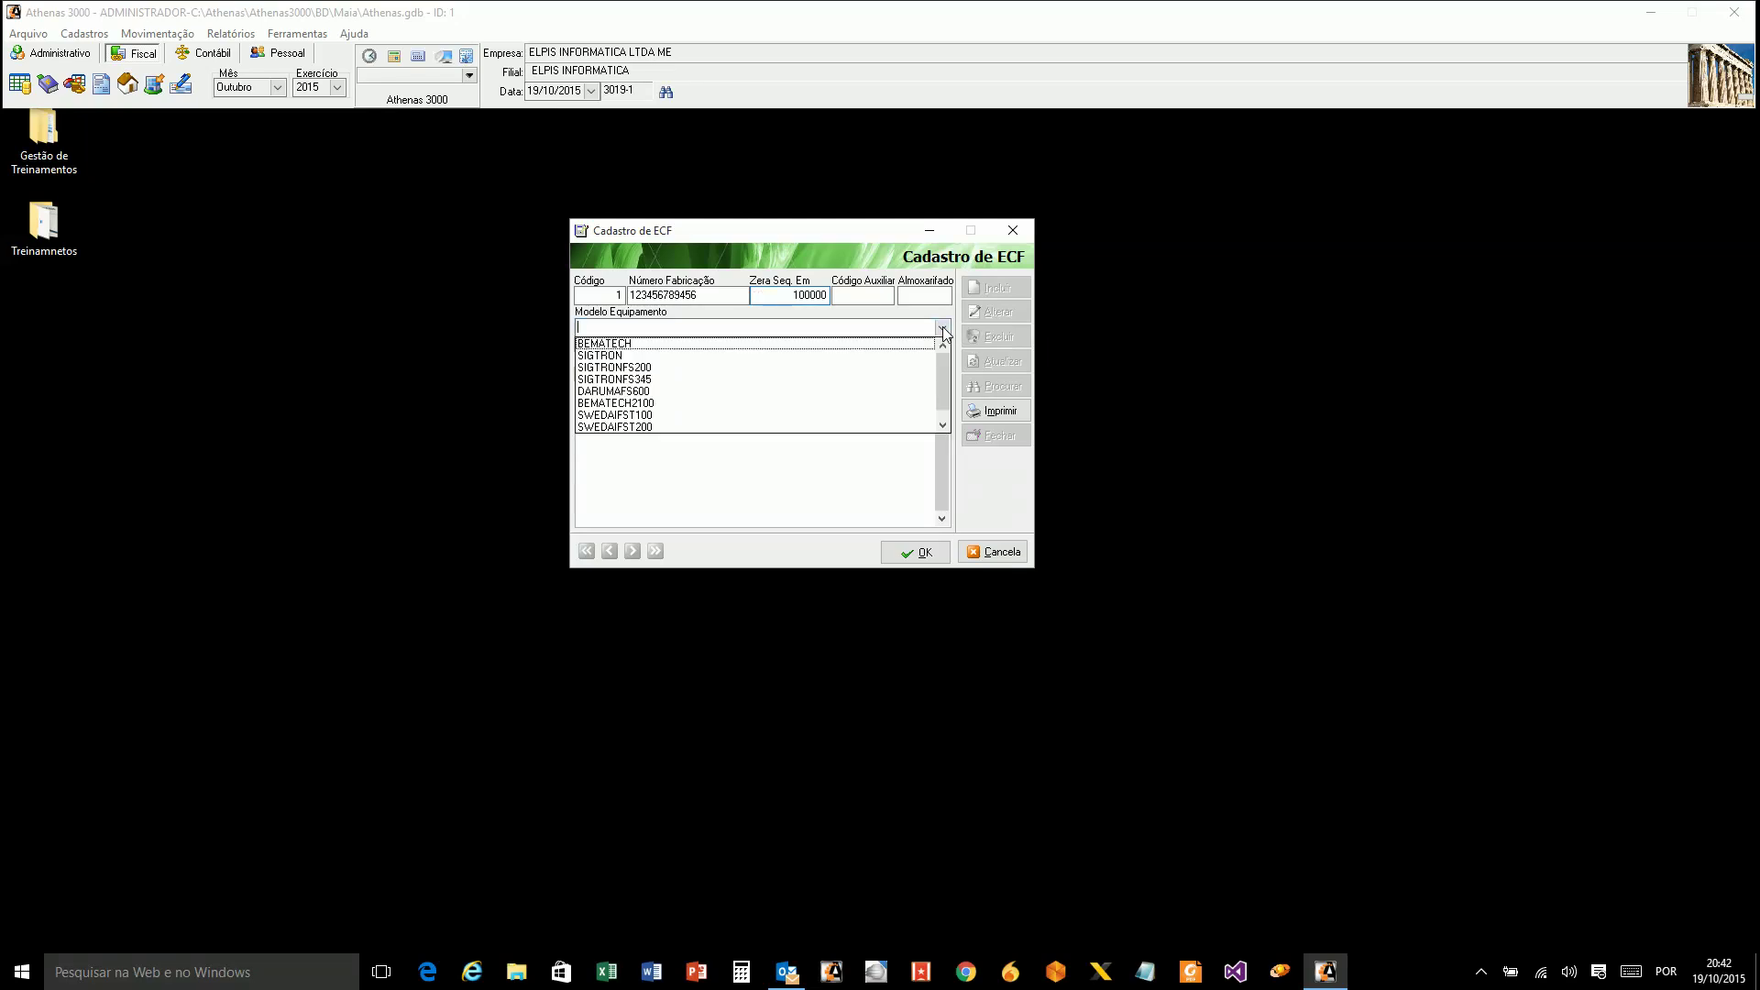
click(616, 403)
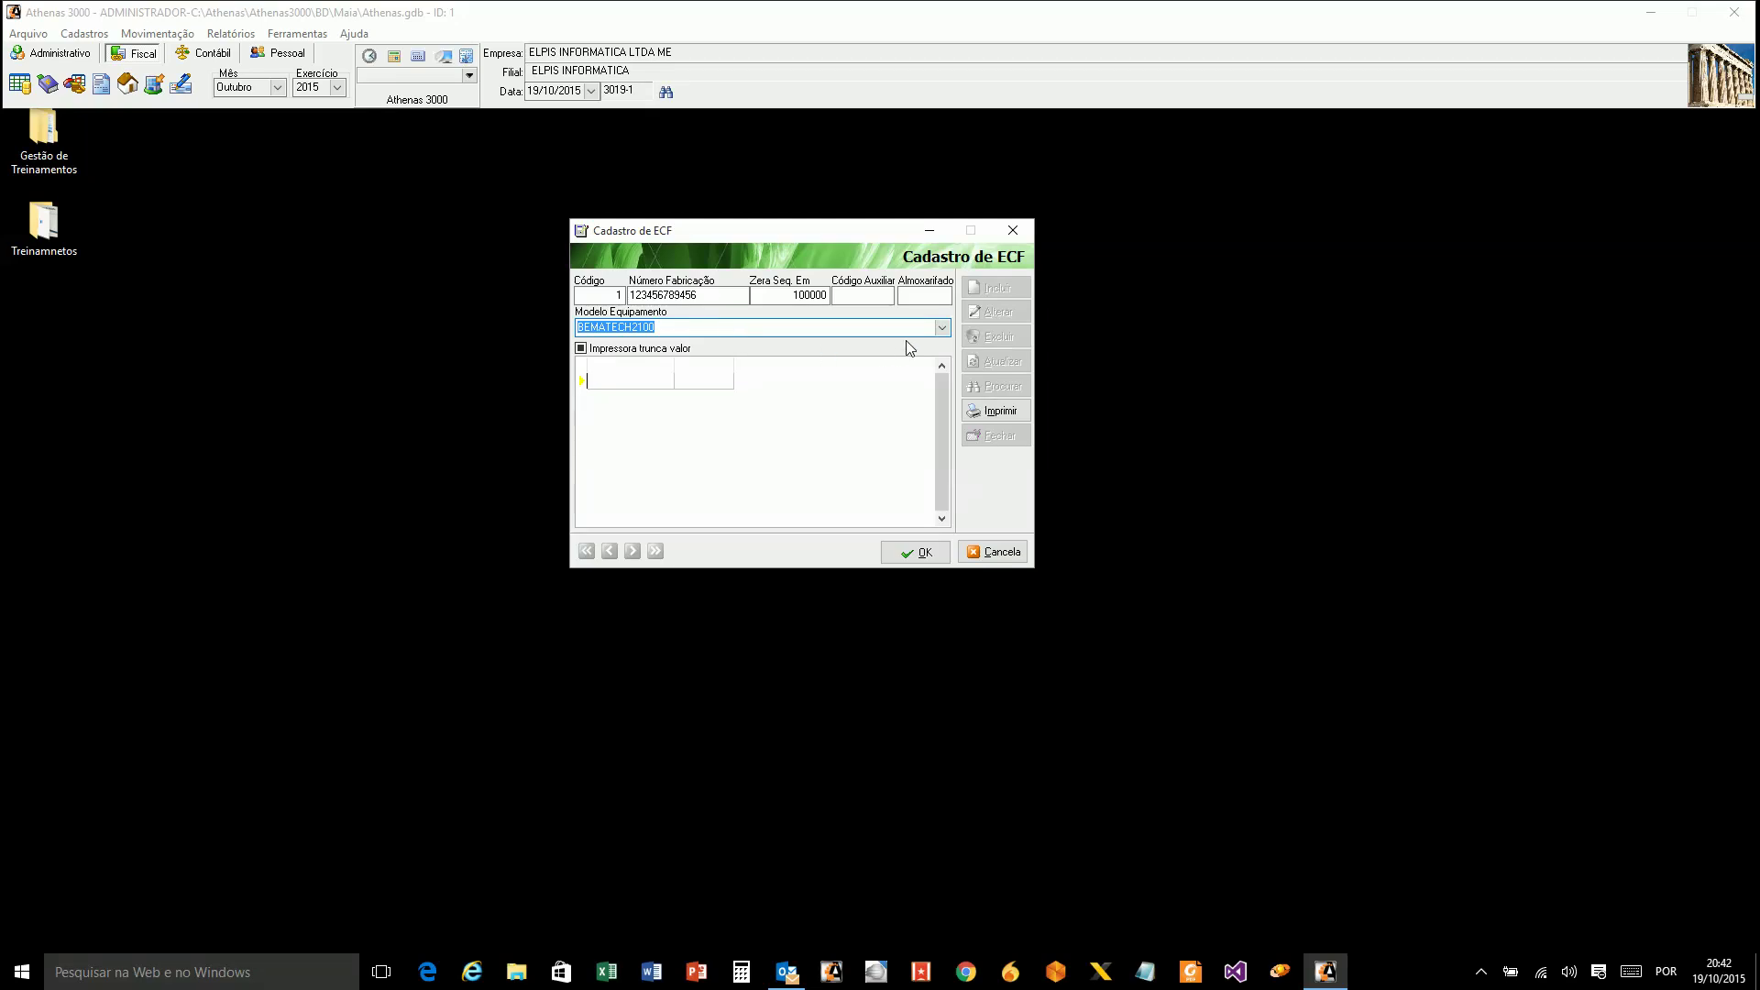
click(941, 328)
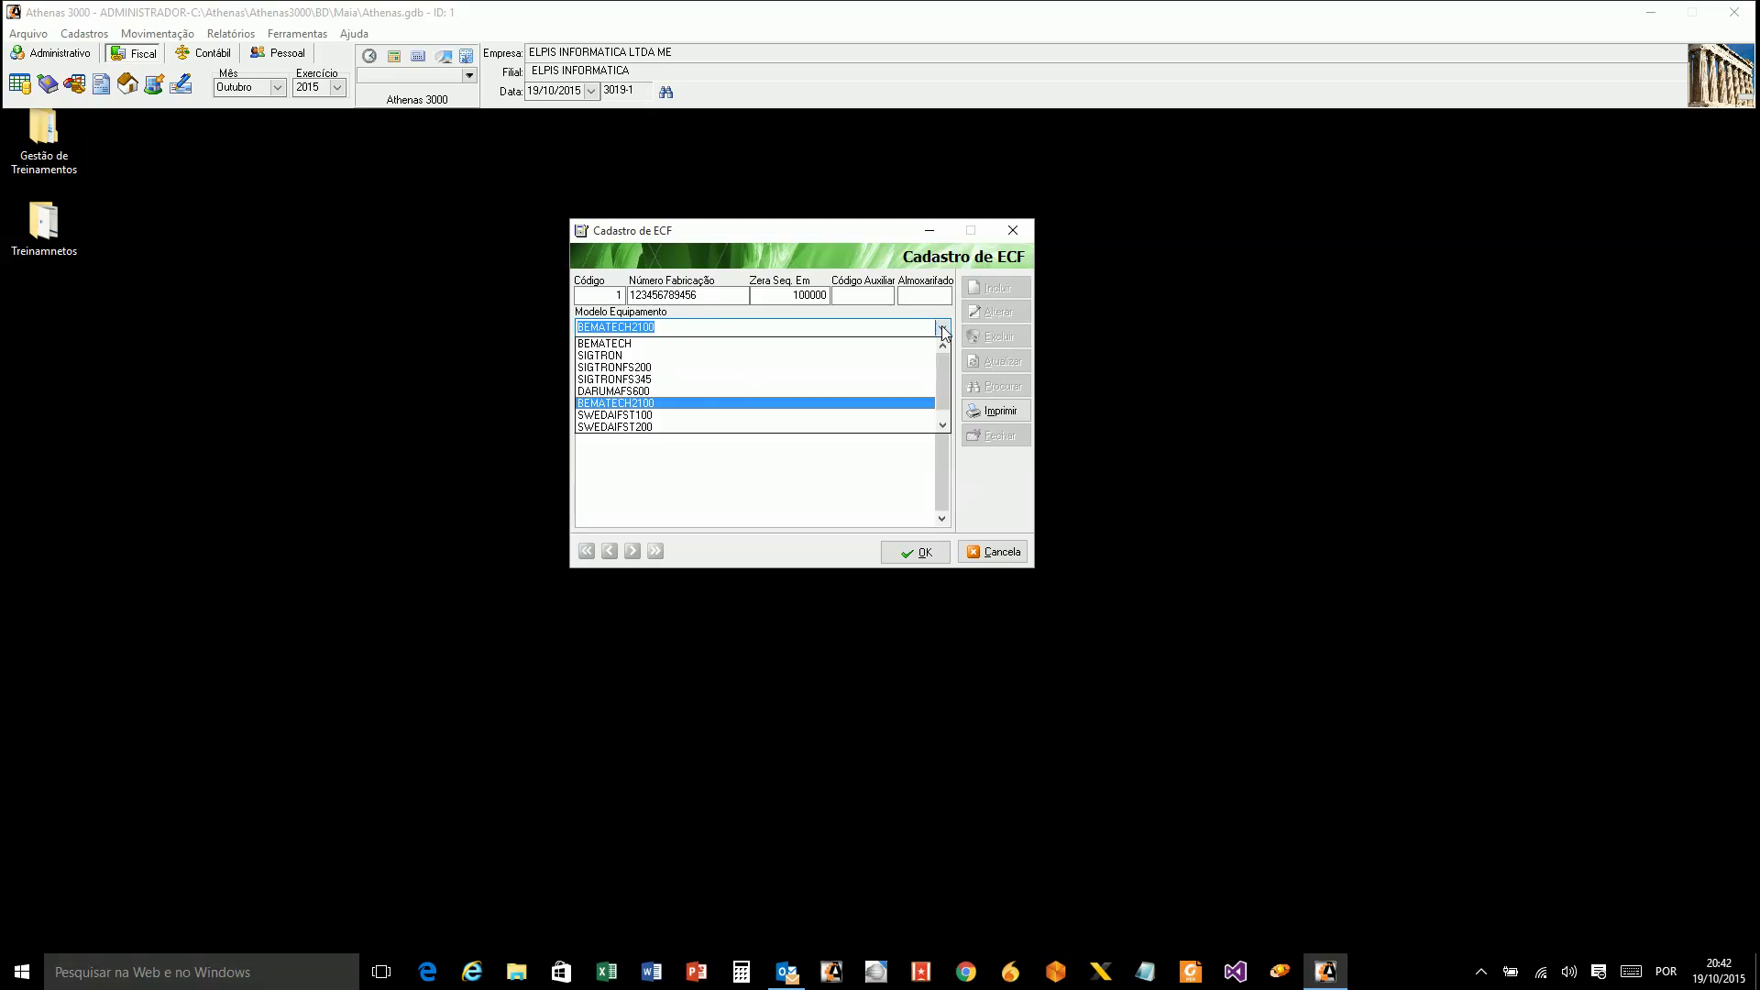
click(944, 332)
click(909, 552)
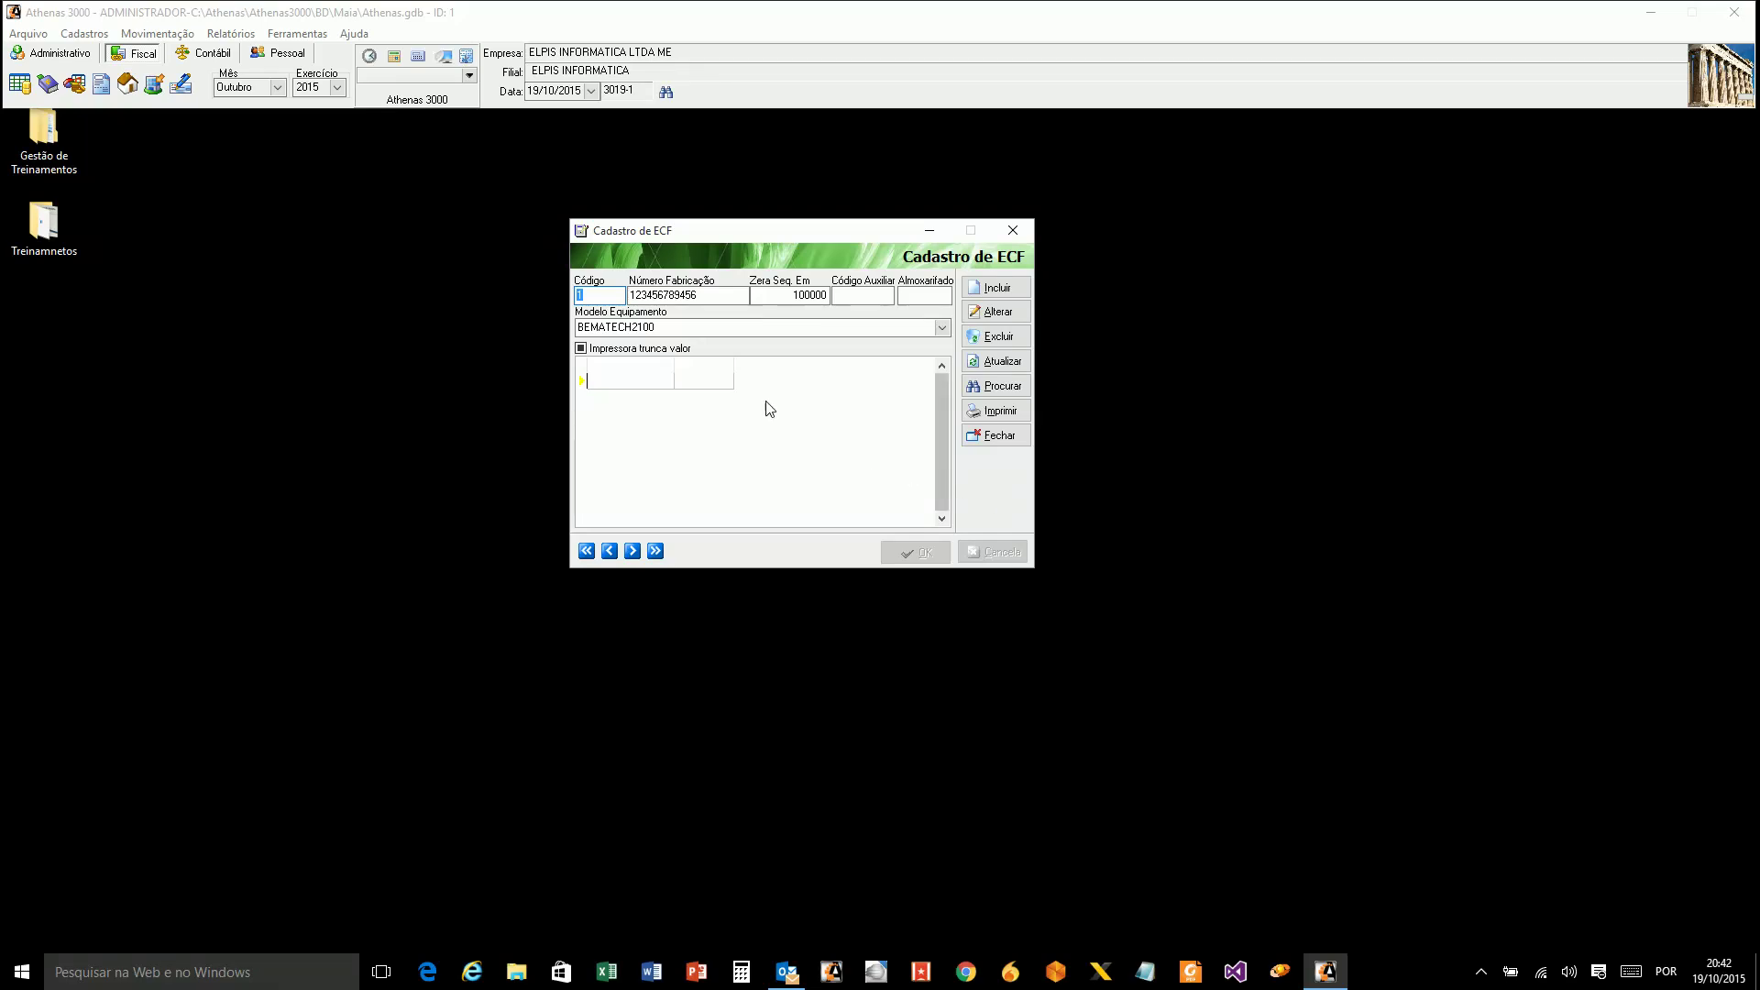
Replace the ECF's equipment model with the custom name NOMEDOEQUIPAMENTO, save the record and close the ECF registration.
click(941, 328)
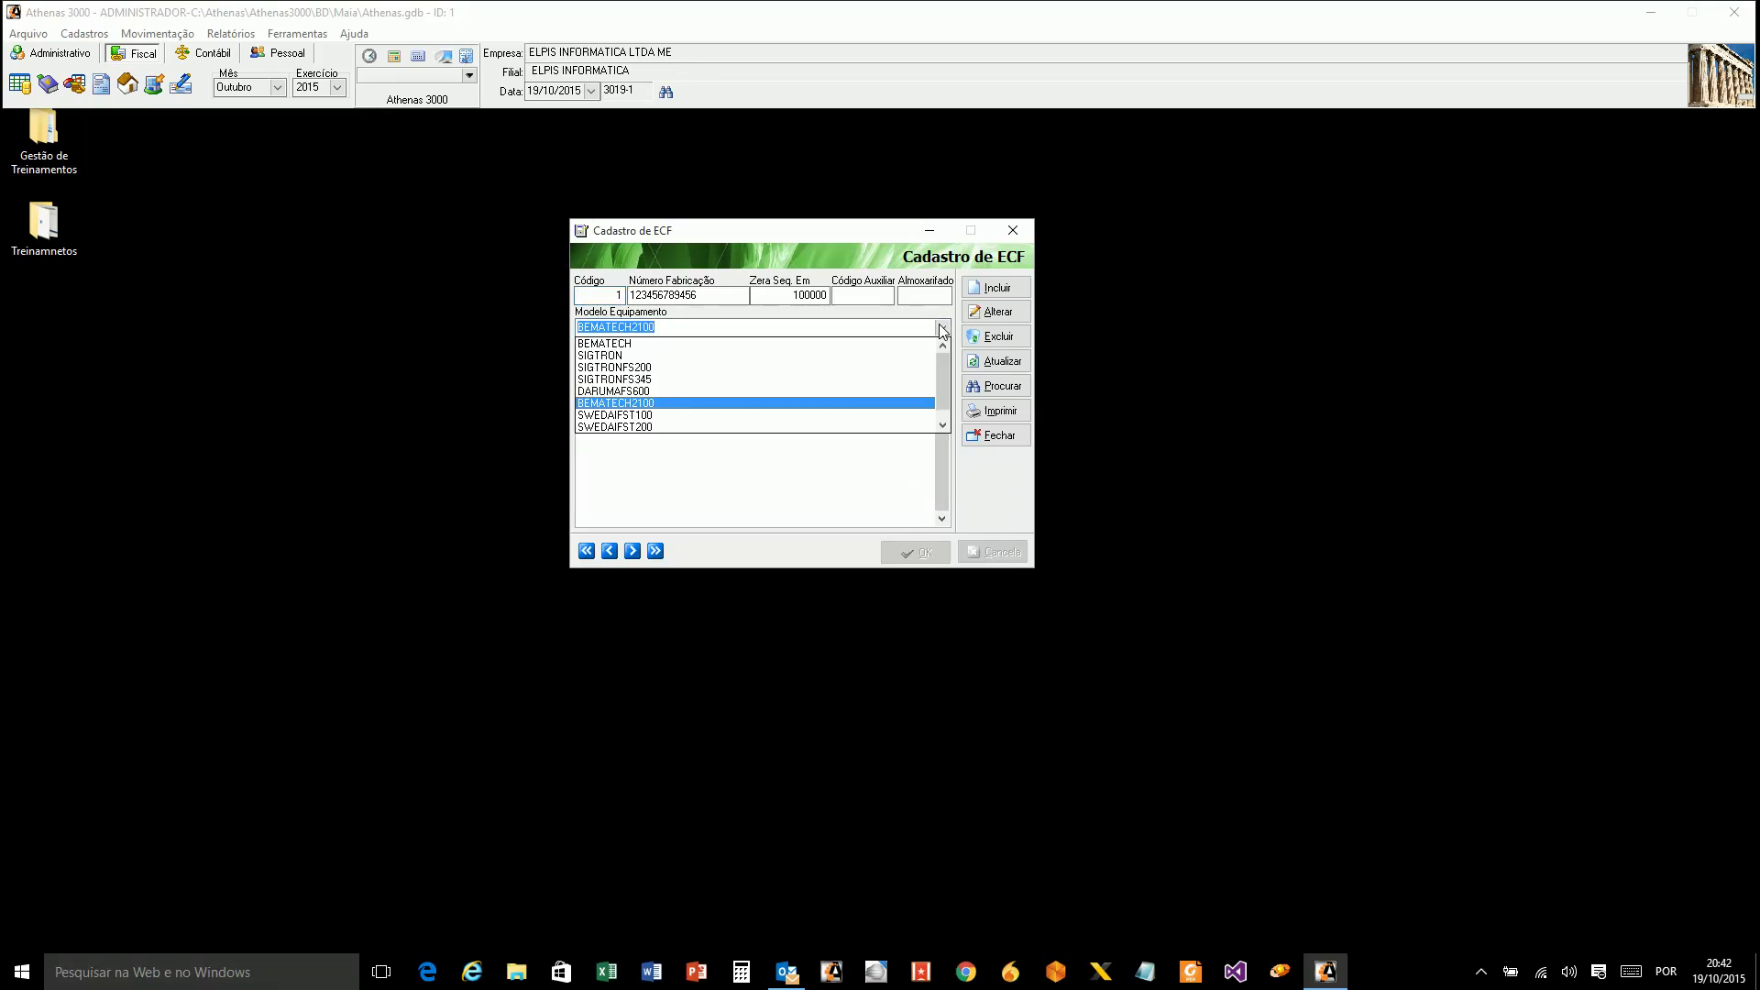
click(943, 330)
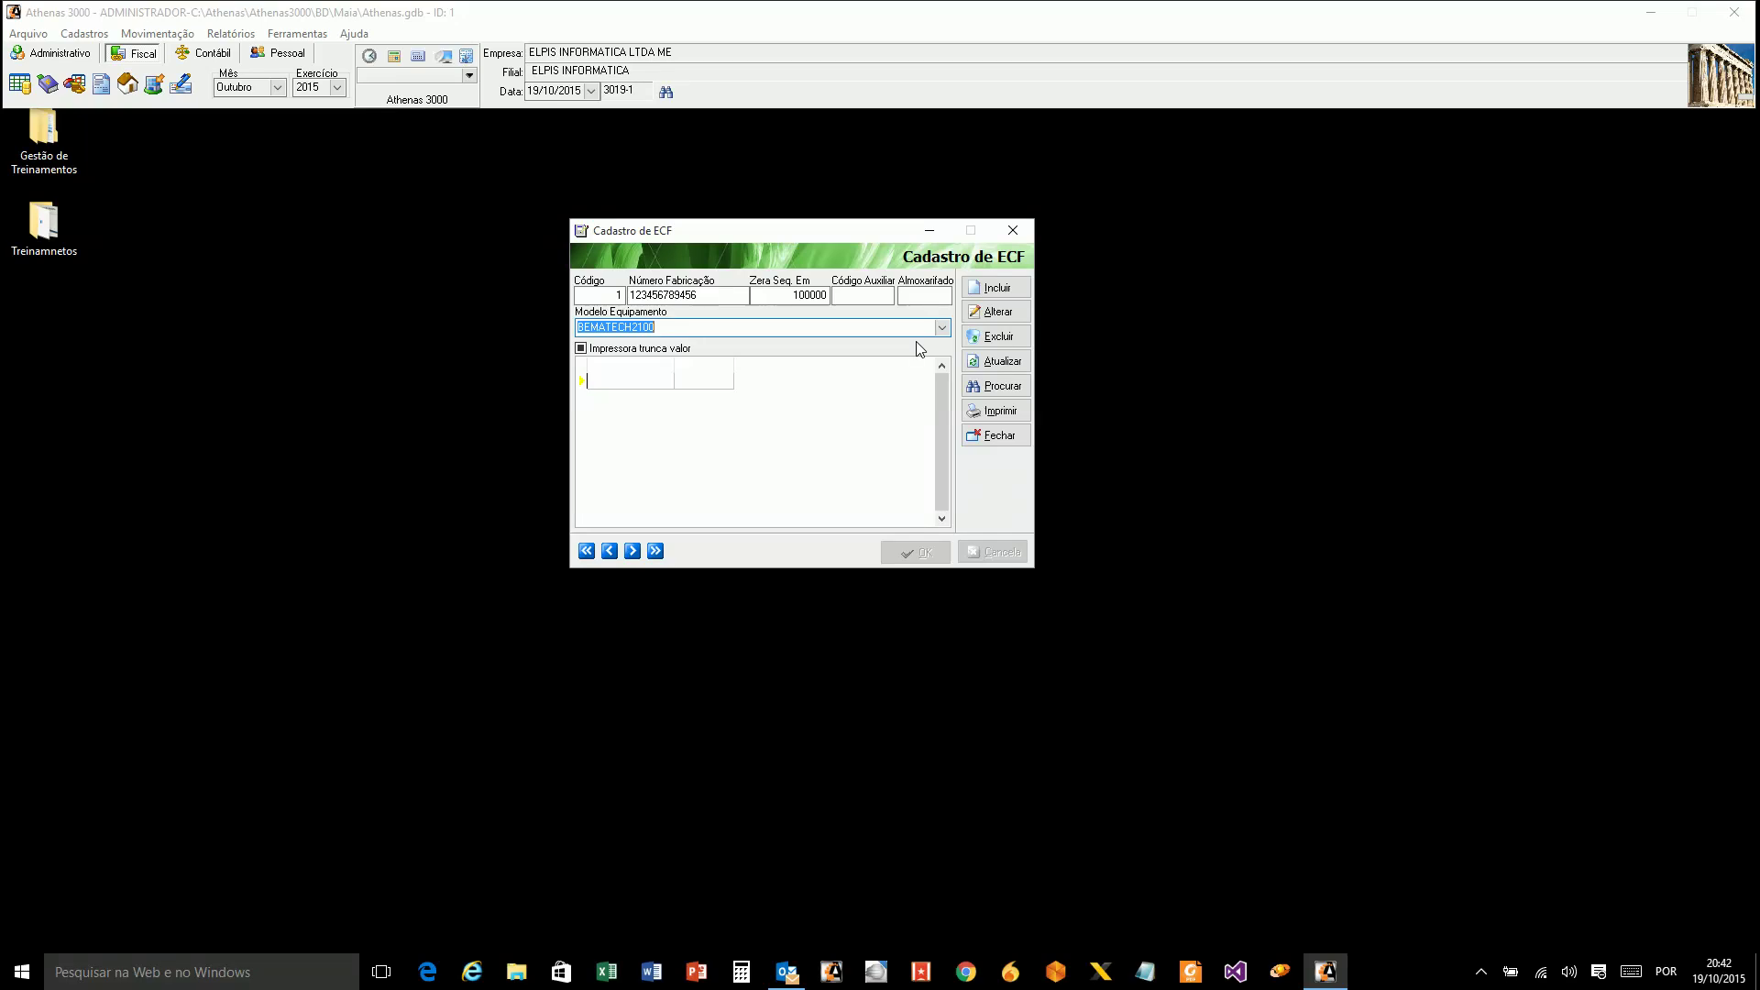
key(BackSpace)
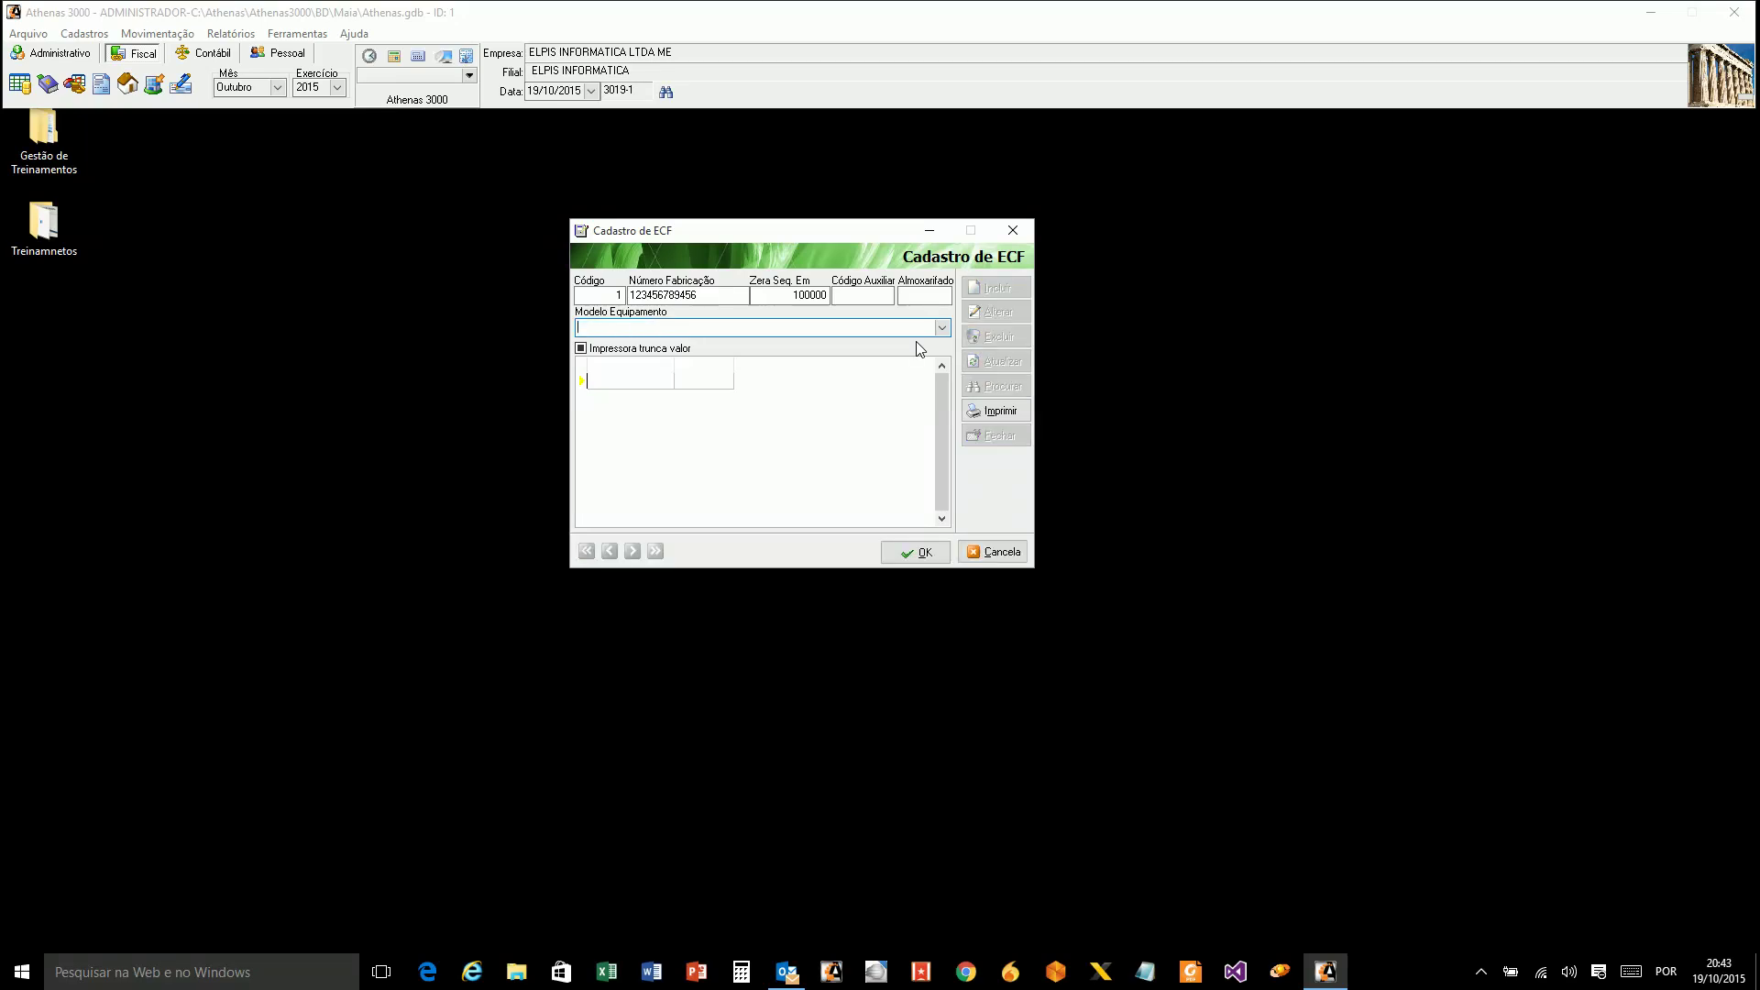
text(NOMEDOEQUIPAMENTO)
click(927, 553)
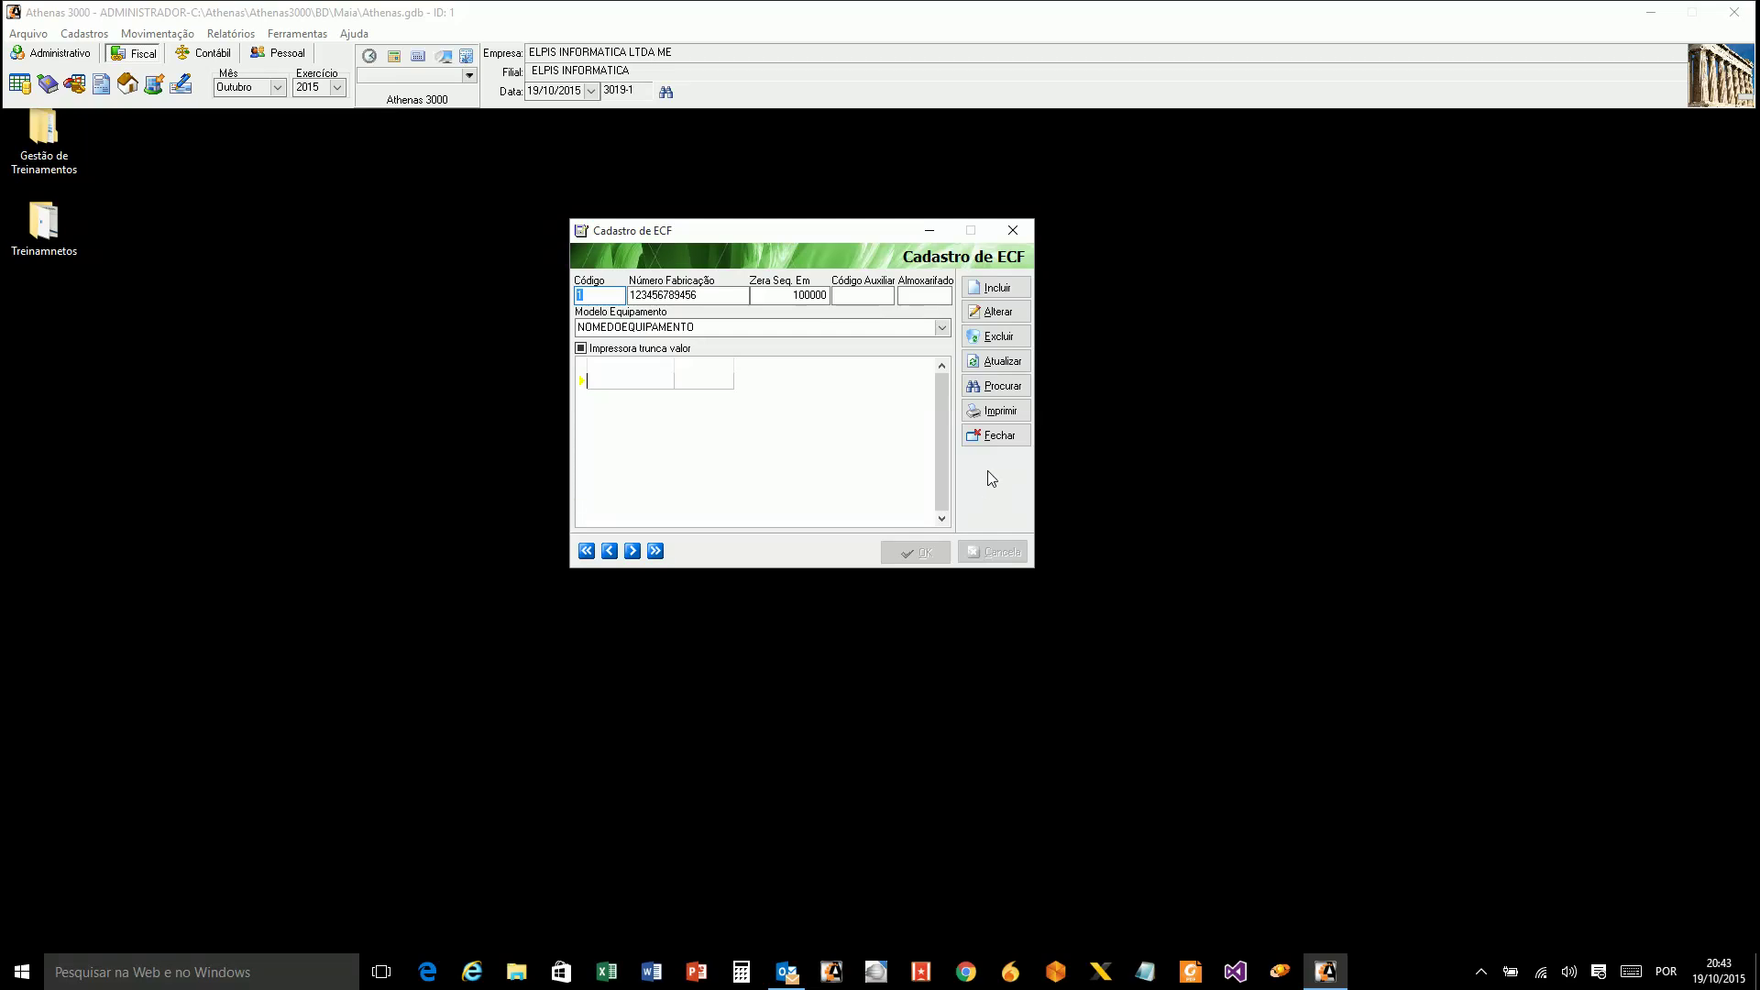
click(997, 436)
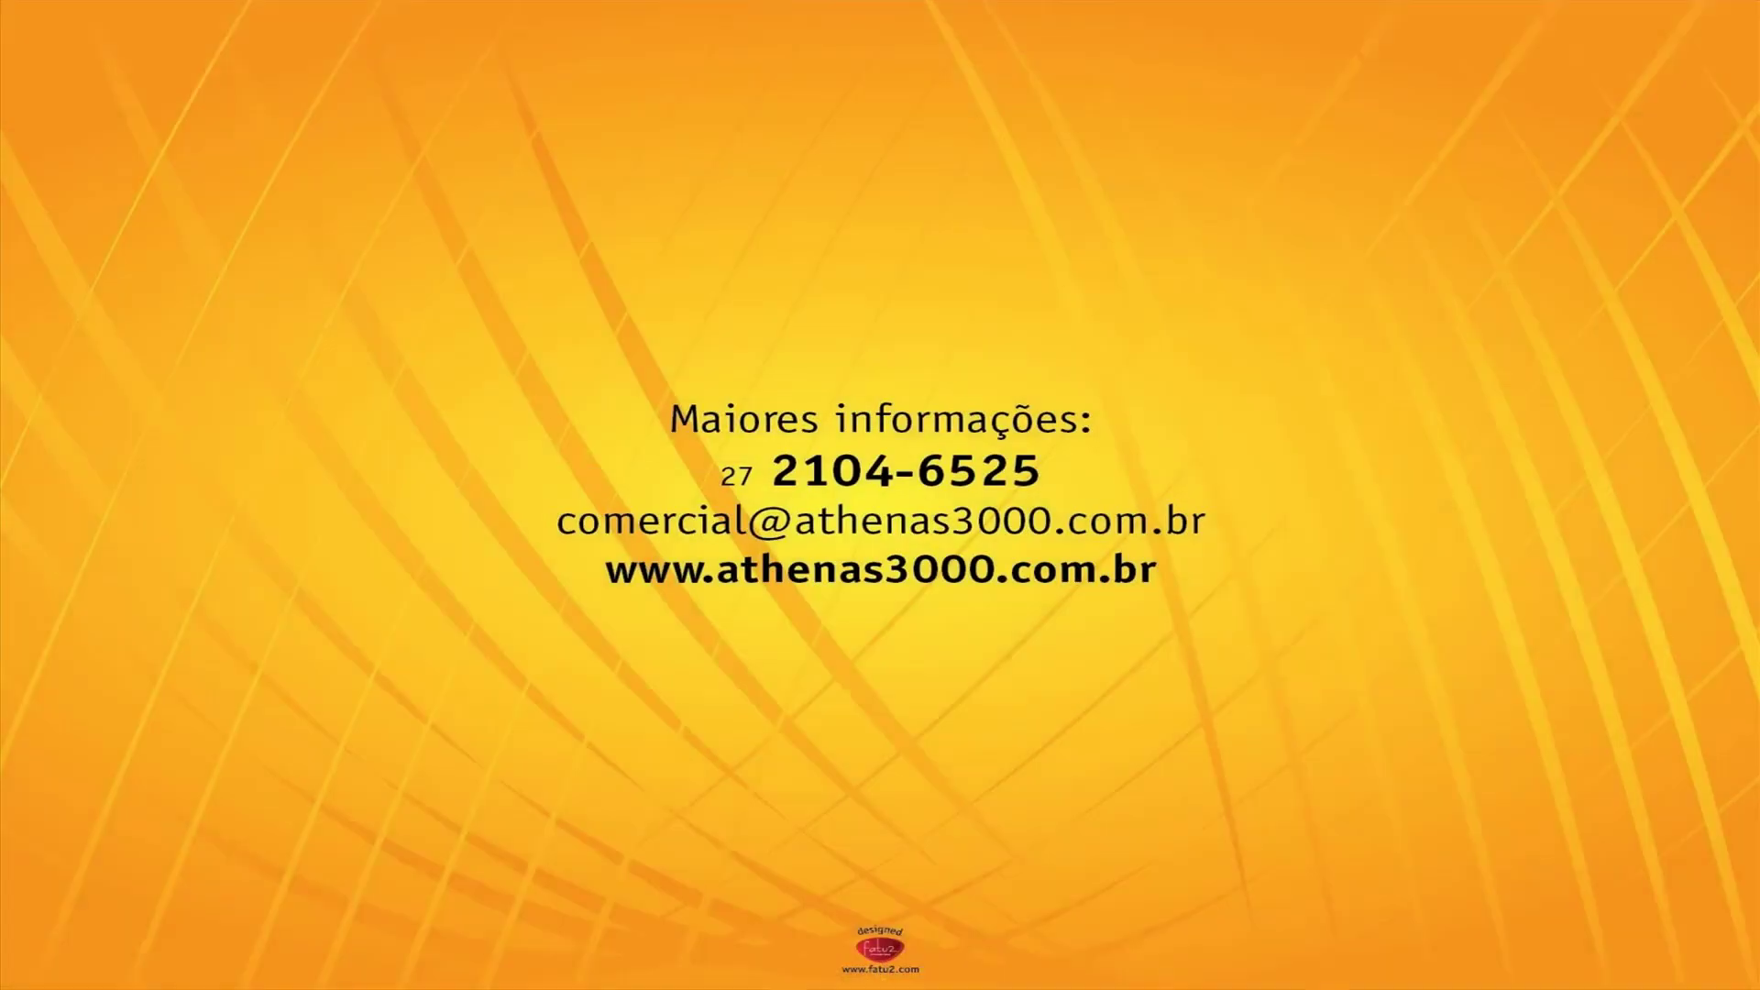